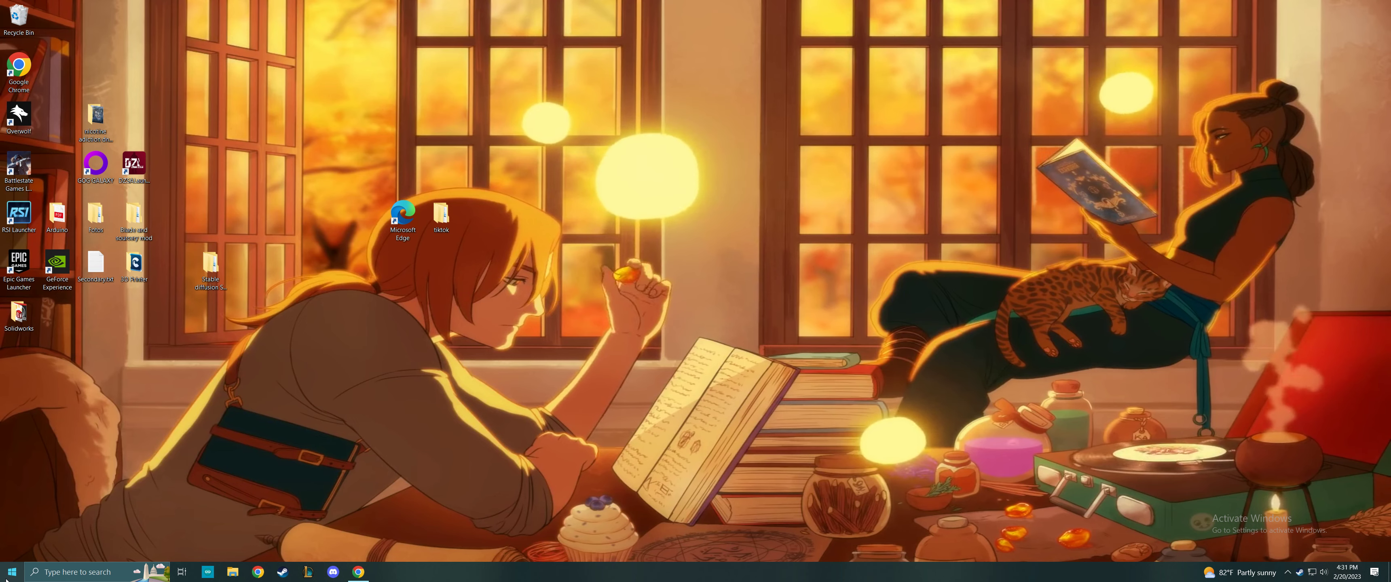
Step: Launch Workbench 2023 R1 maximized and add a Fluid Flow (Fluent) analysis system to the project schematic
type("wor")
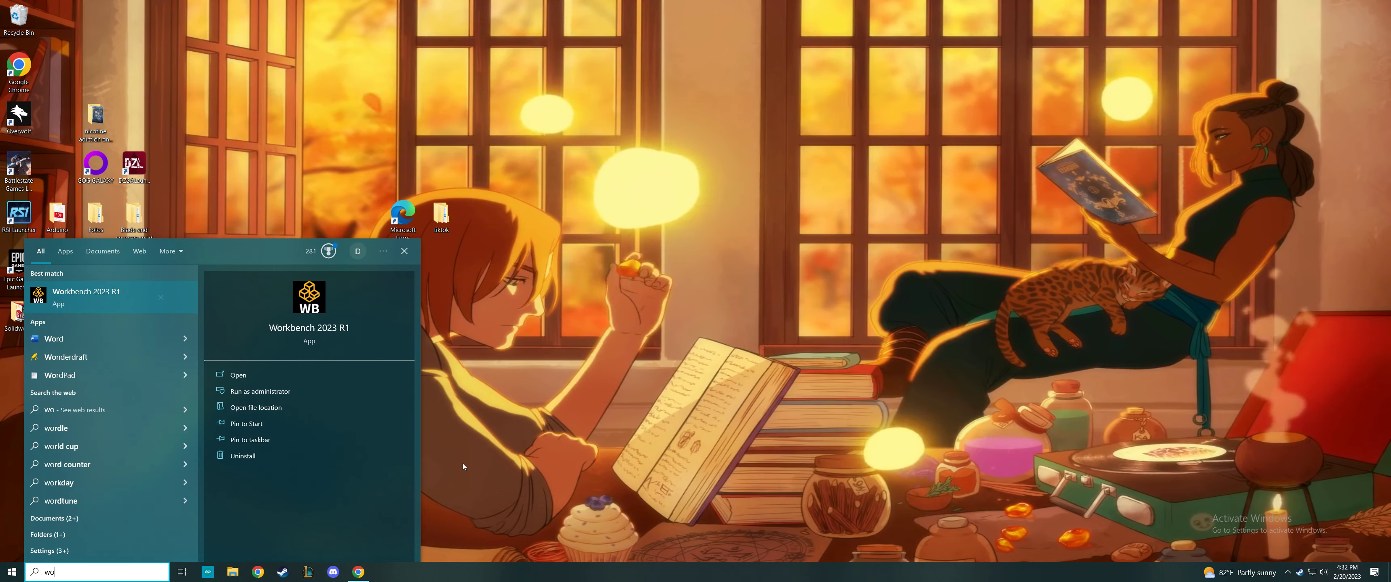
left_click(109, 304)
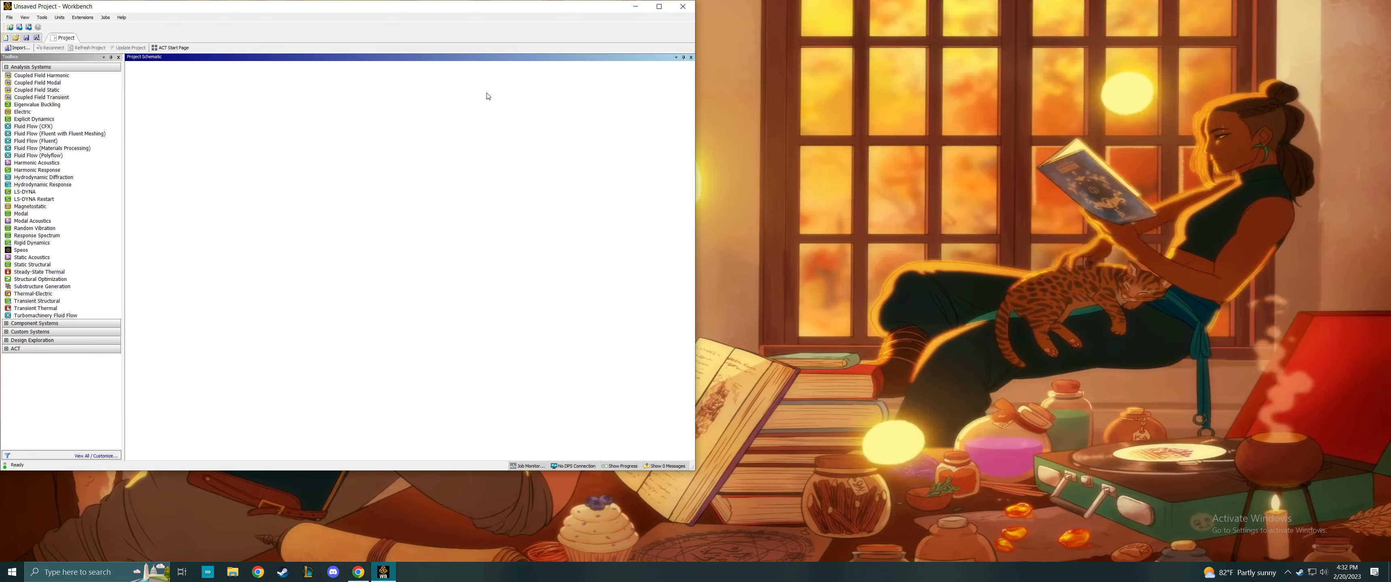
mouse_move(502, 5)
left_mouse_down()
mouse_move(515, 24)
mouse_move(527, 0)
left_mouse_up()
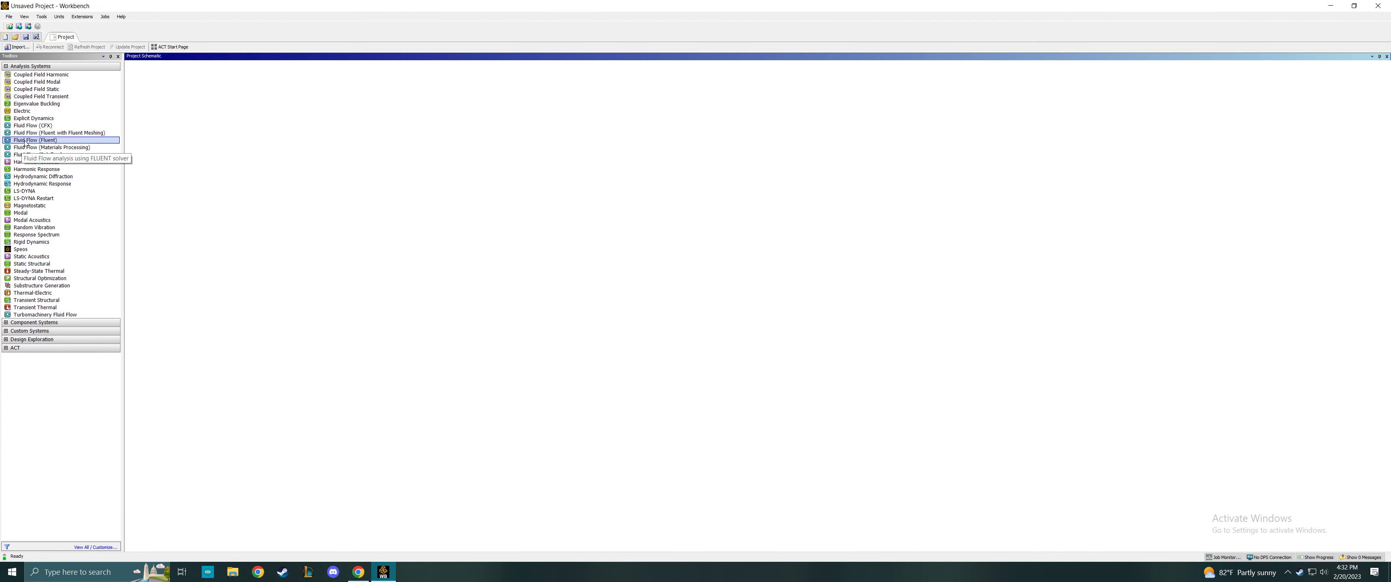
left_click_drag(31, 140, 193, 97)
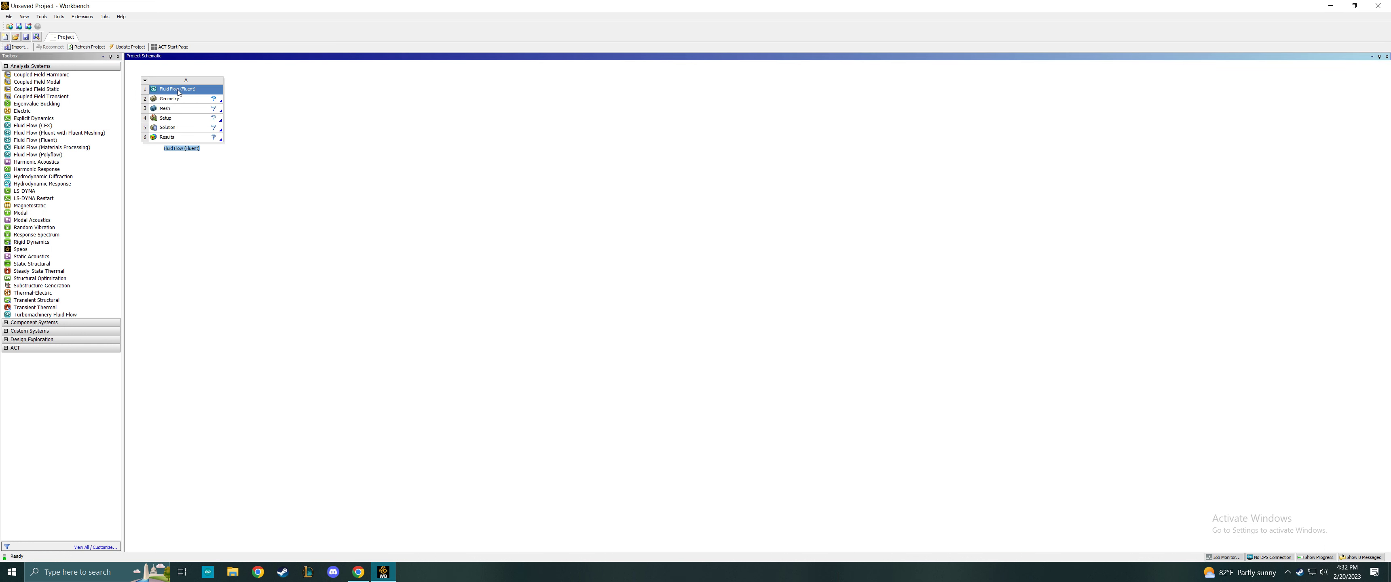
Step: Create a new DesignModeler geometry for the Fluid Flow system and maximize its window
left_click(180, 100)
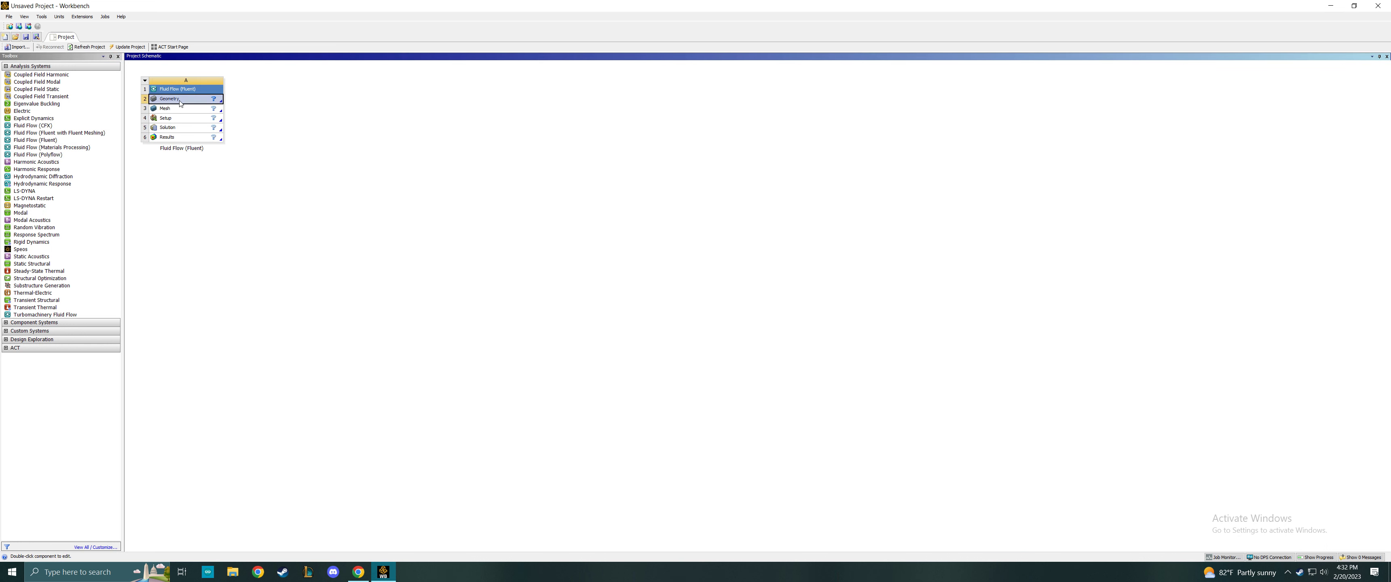
right_click(181, 102)
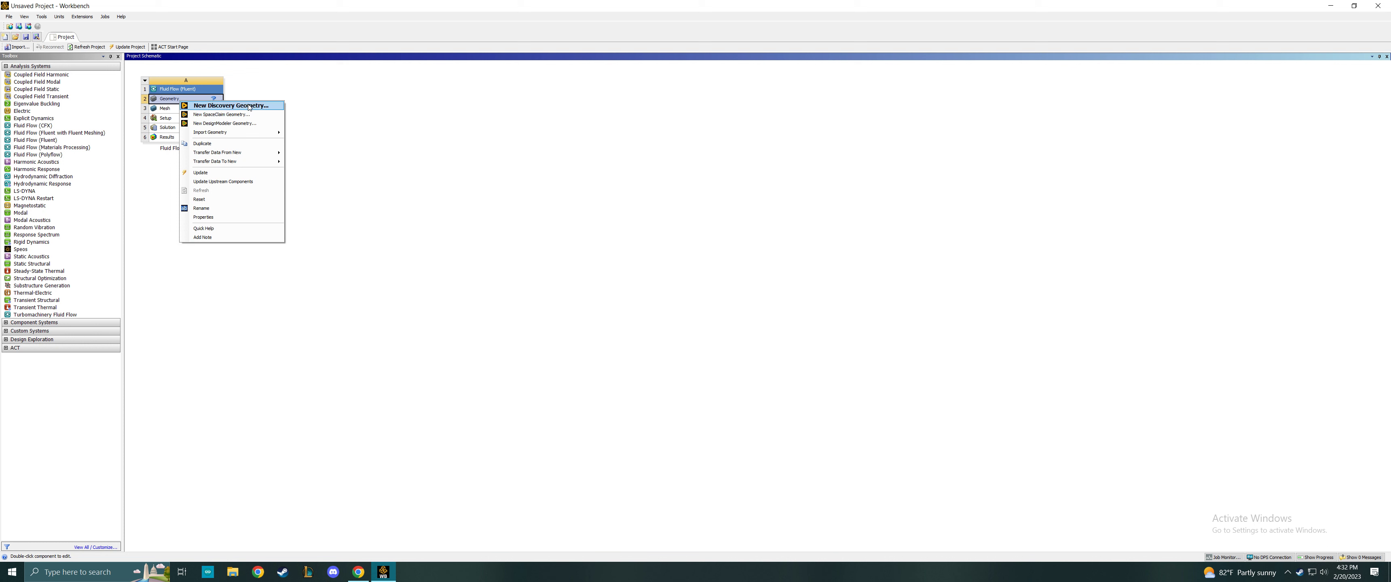
left_click(249, 125)
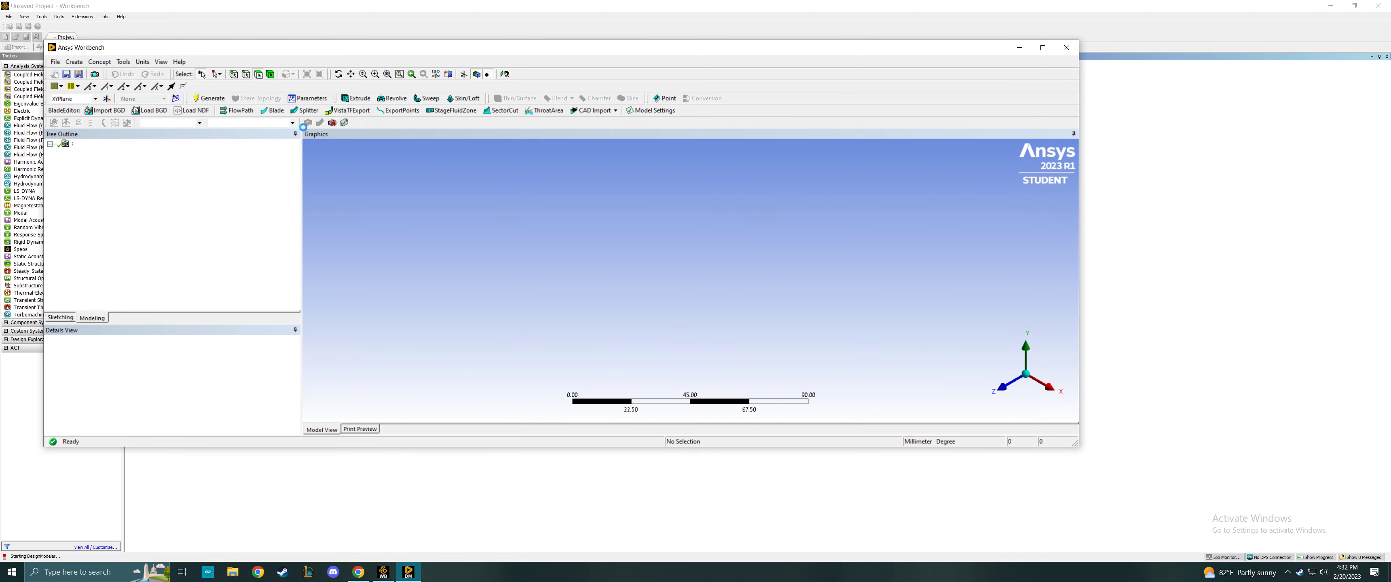
left_click(1044, 48)
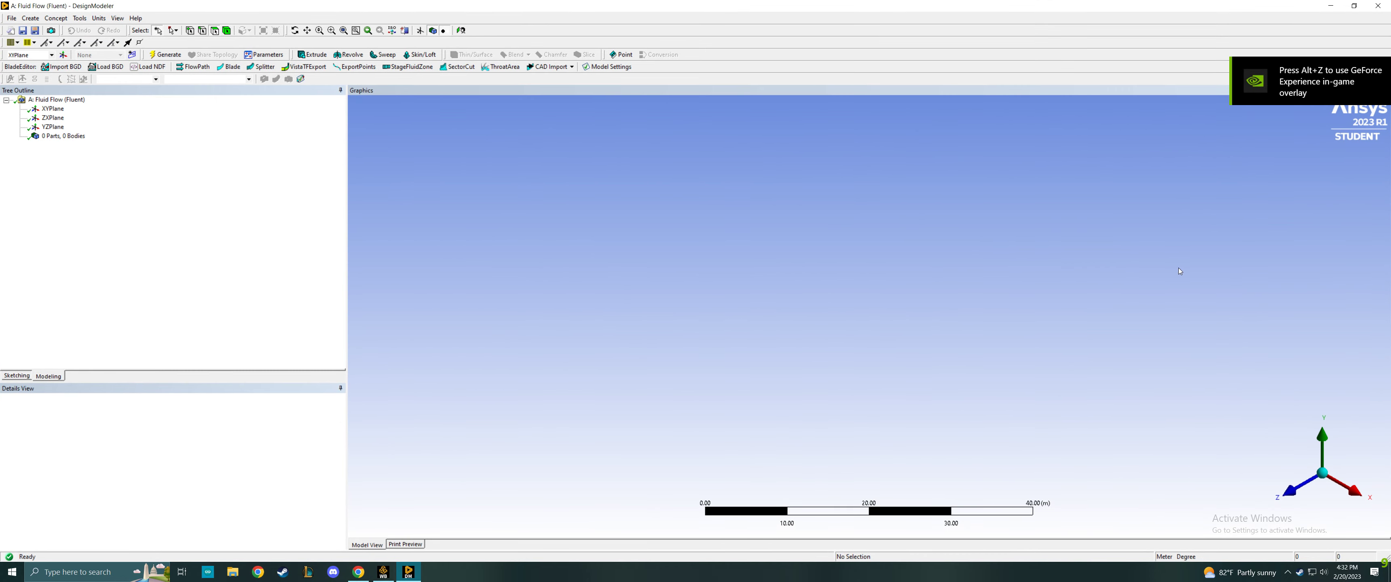
Step: Create a new sketch on the XYPlane and draw a rectangle about 3.9 by 1.8 m from the origin along positive X and Y
left_click(1292, 492)
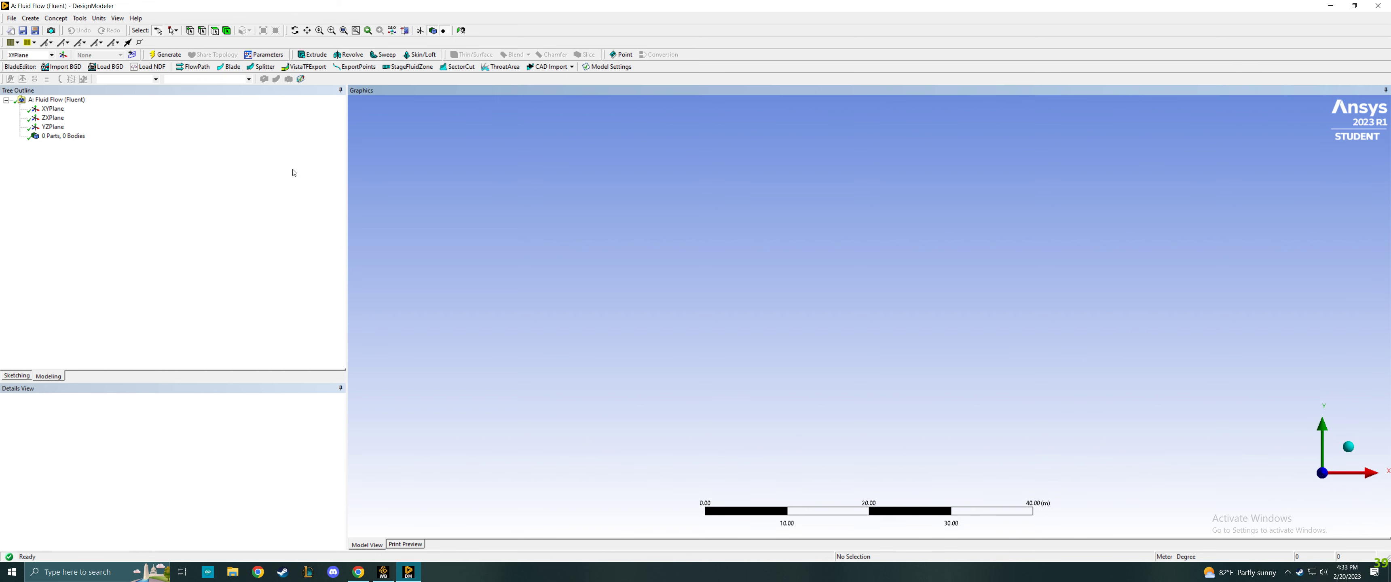
left_click(133, 55)
left_click(66, 117)
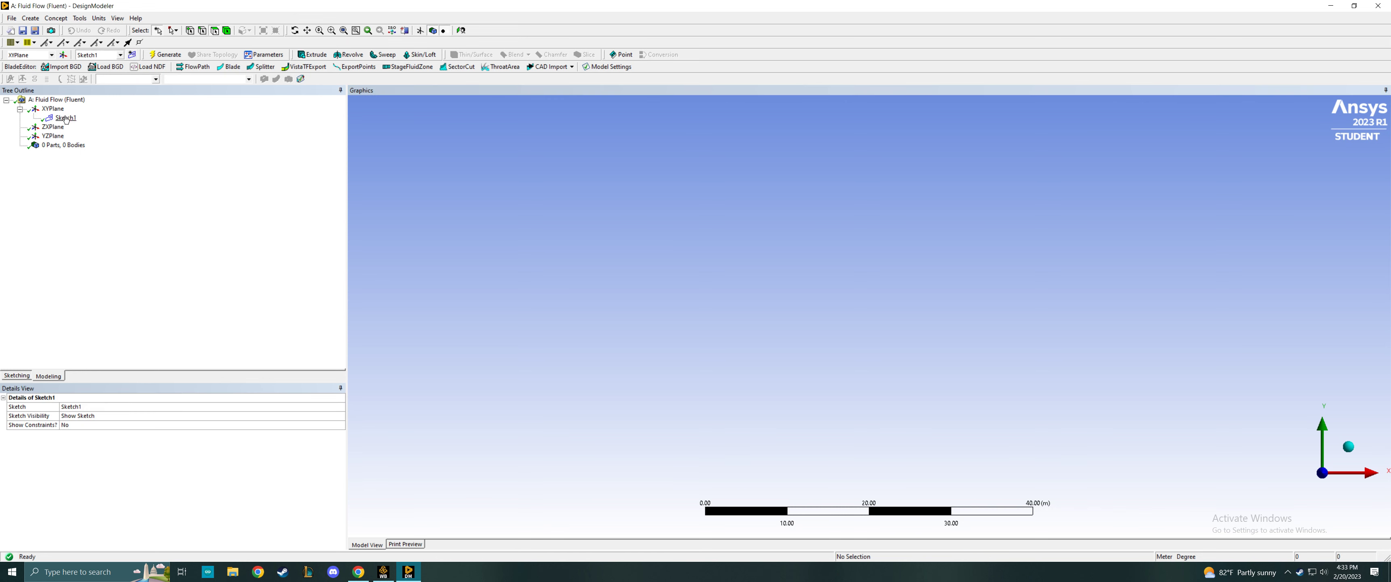
left_click(48, 376)
left_click(17, 376)
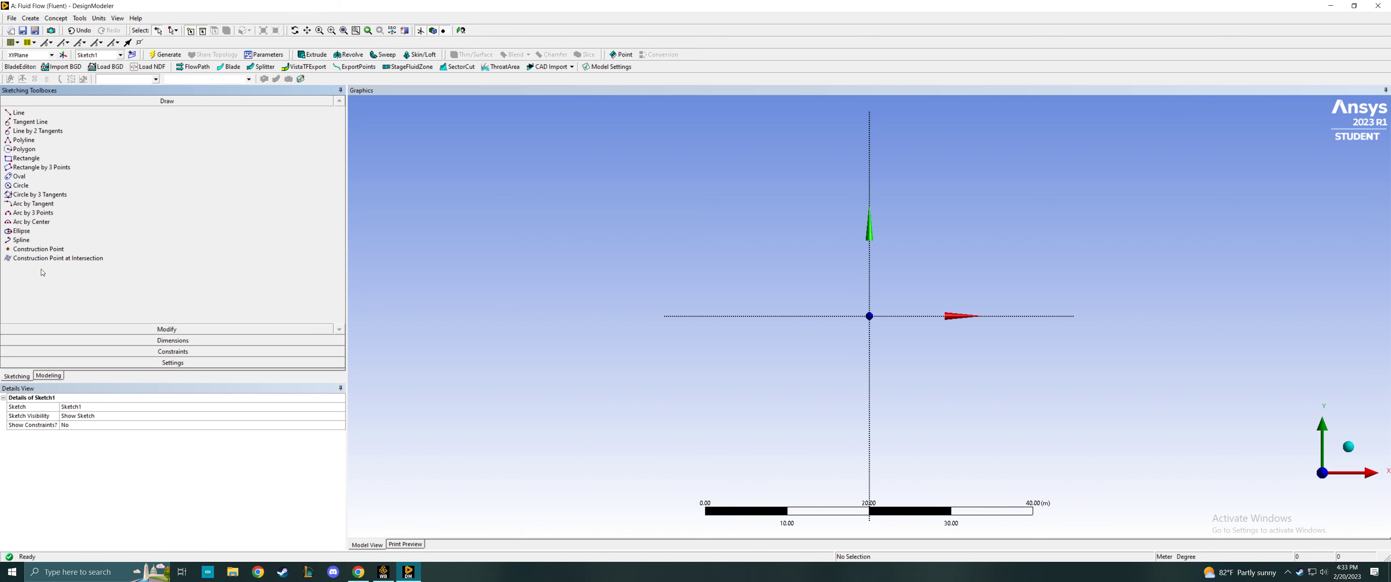
left_click(32, 159)
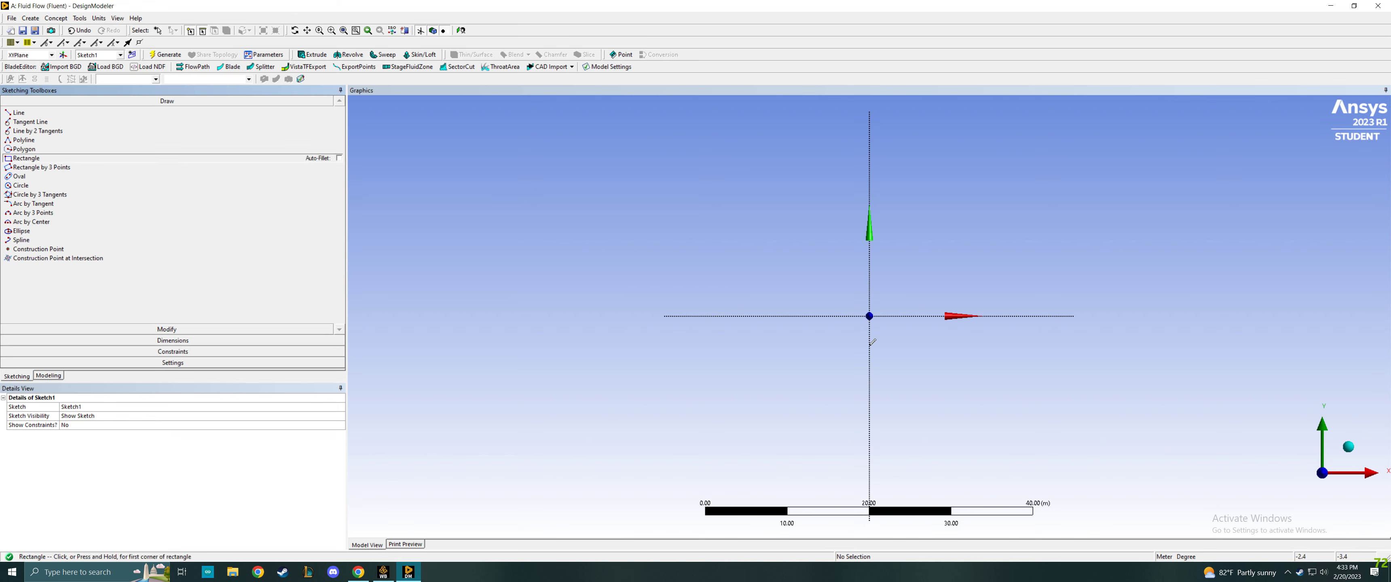
left_click_drag(869, 316, 900, 300)
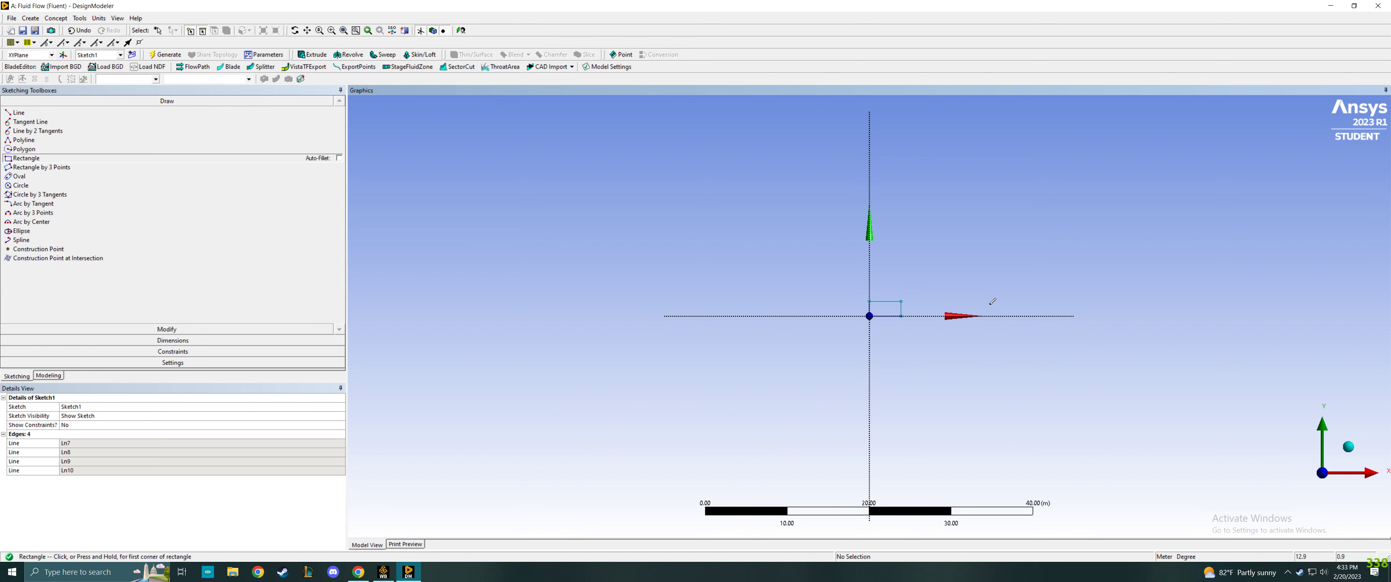
Step: Dimension the rectangle's height on its left edge and its width on its top edge
scroll(903, 319, "up", 10)
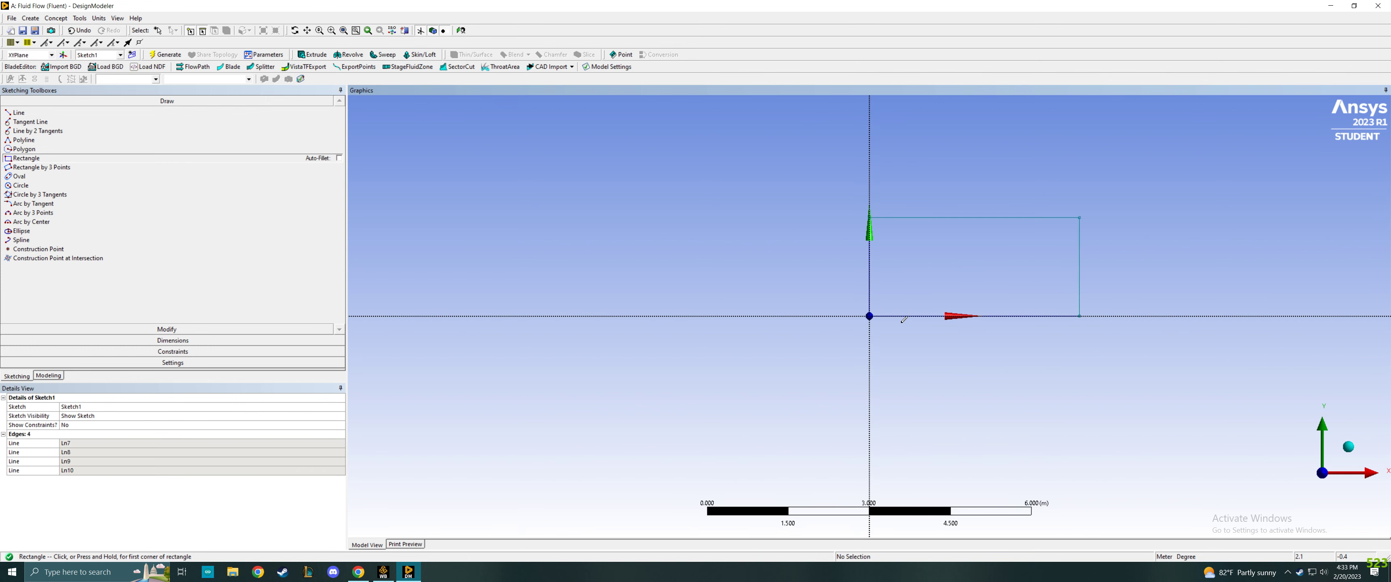
left_click(186, 341)
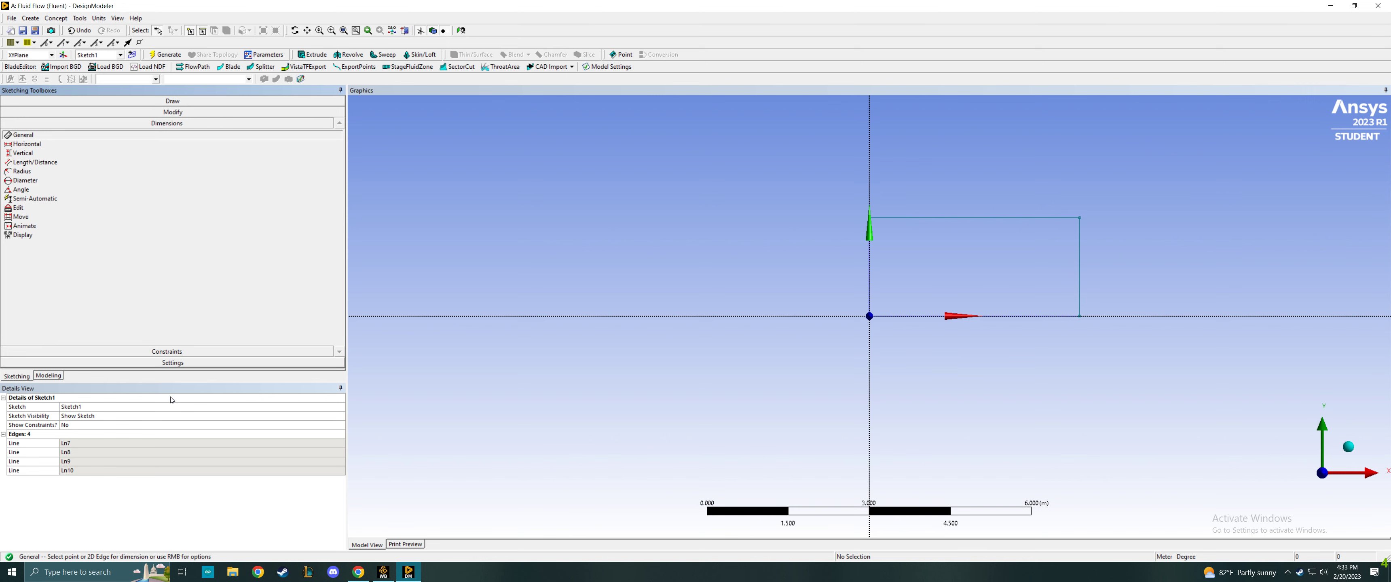
left_click(48, 376)
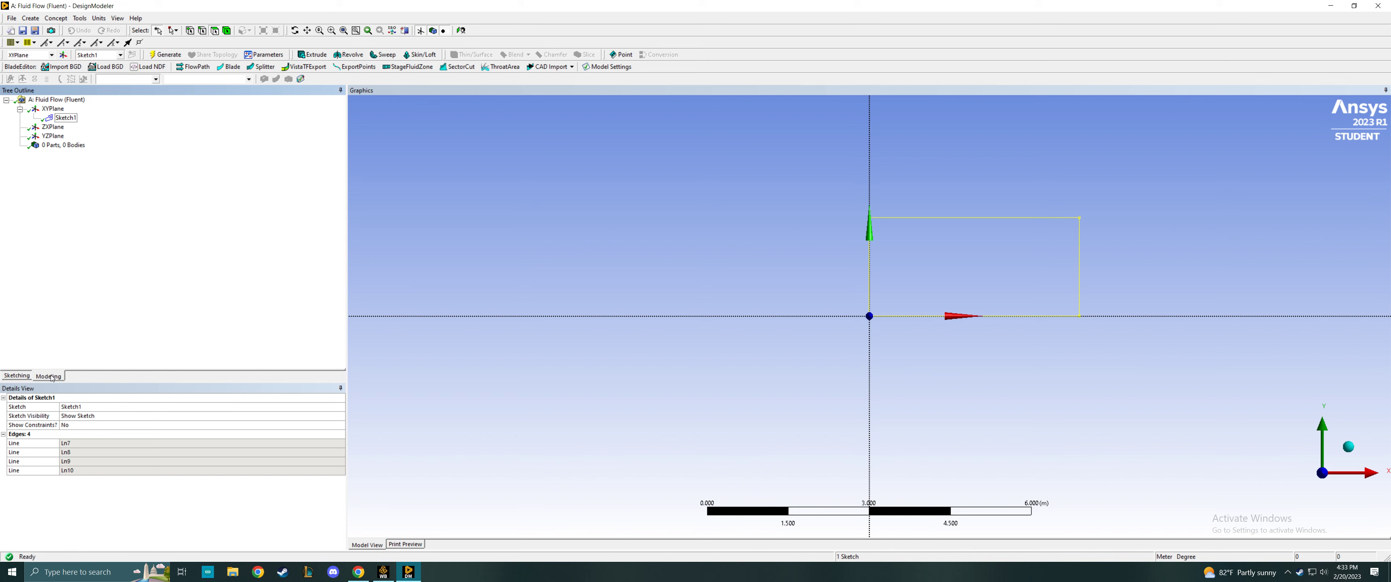
left_click(22, 377)
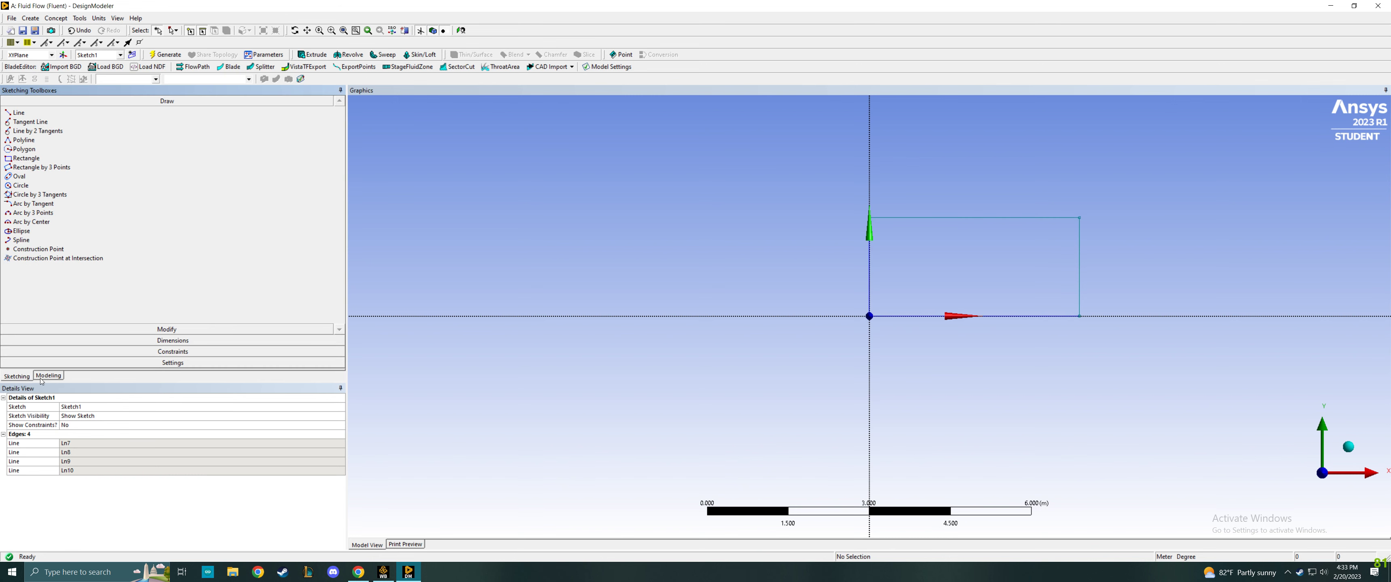
left_click(176, 341)
left_click(869, 275)
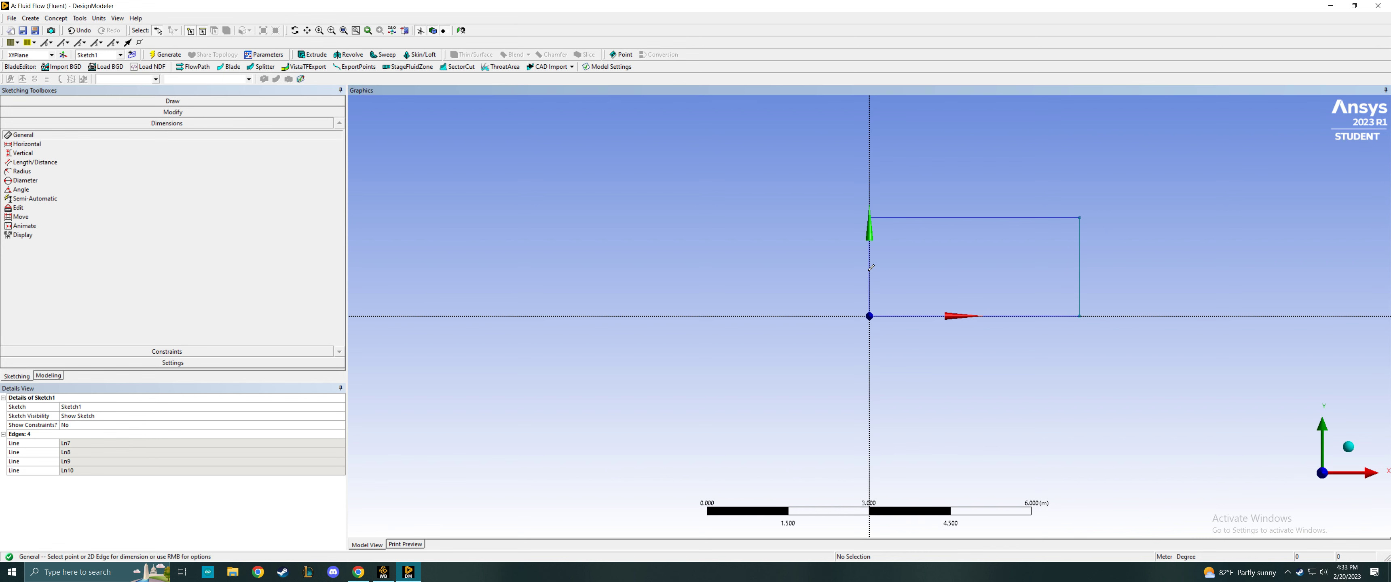
left_click(814, 251)
left_click(922, 217)
left_click(921, 193)
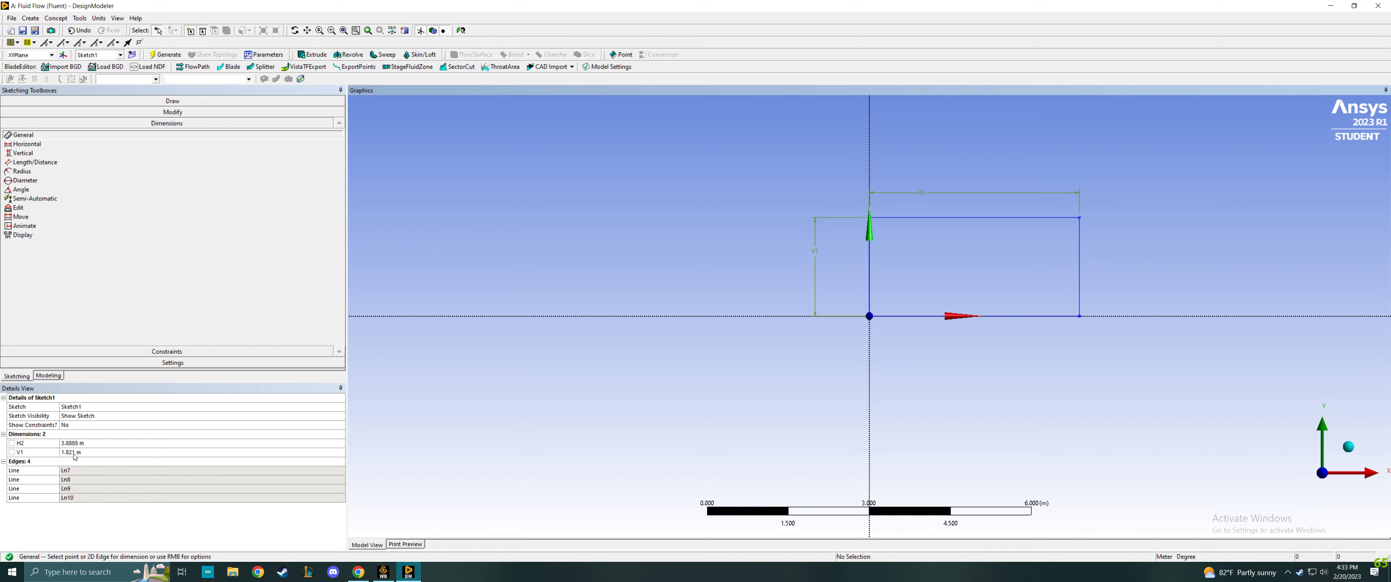
Step: Change the geometry's length unit to millimetres
left_click(74, 454)
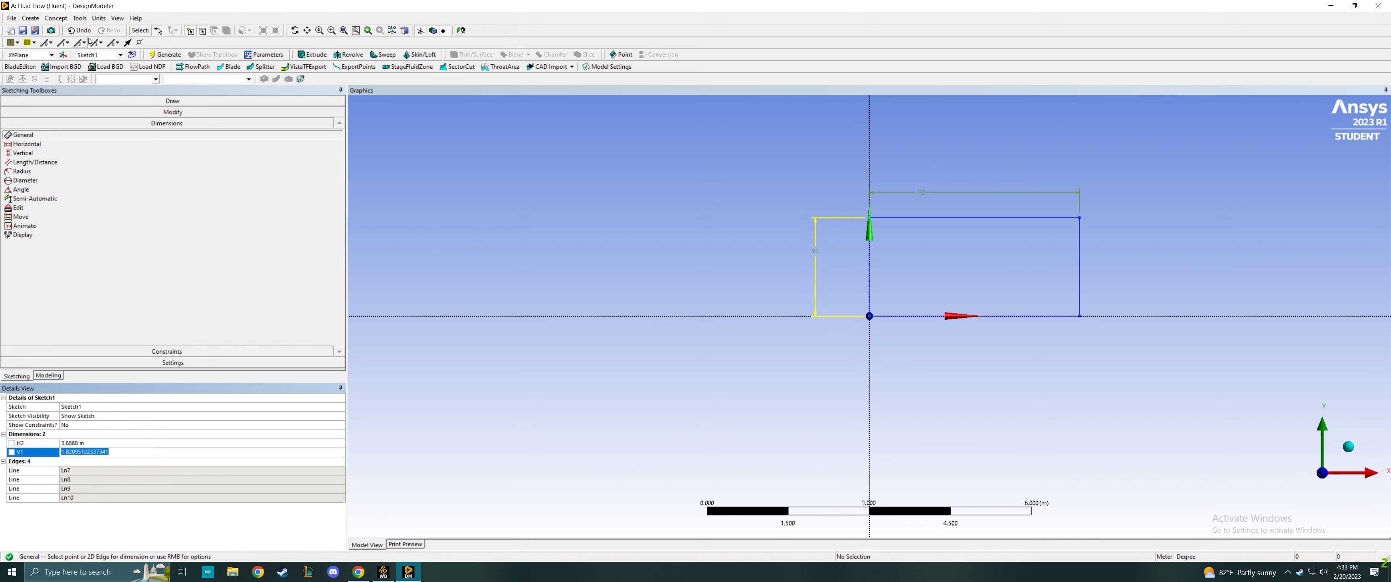
left_click(80, 18)
mouse_move(61, 19)
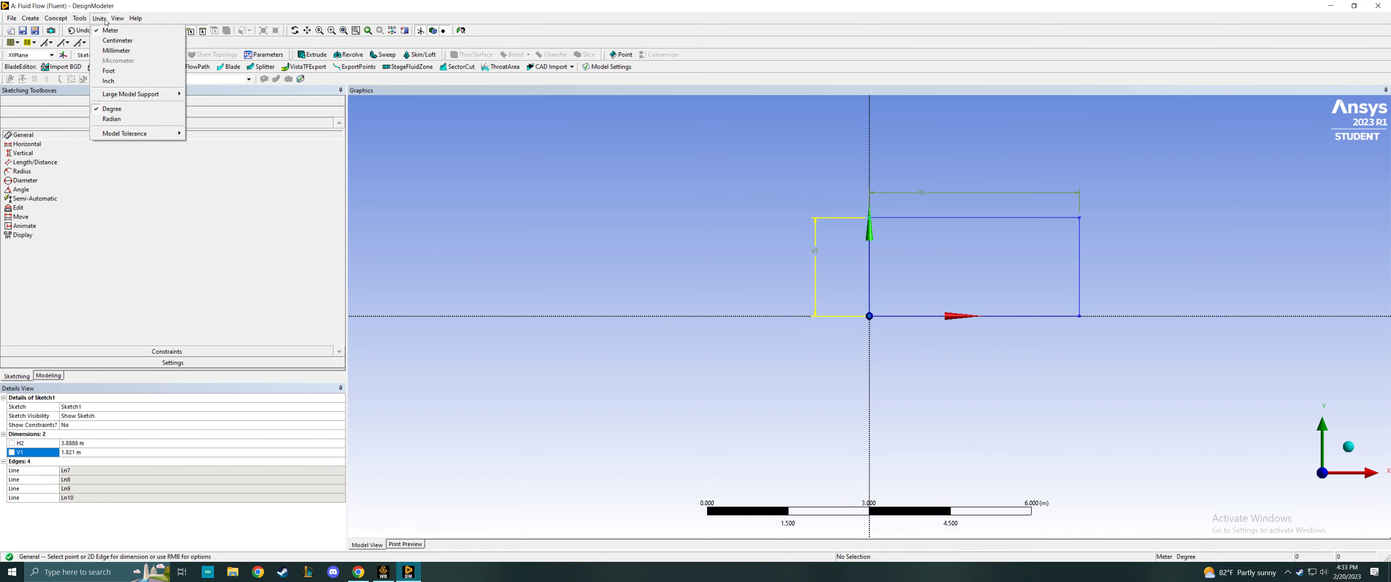
left_click(121, 51)
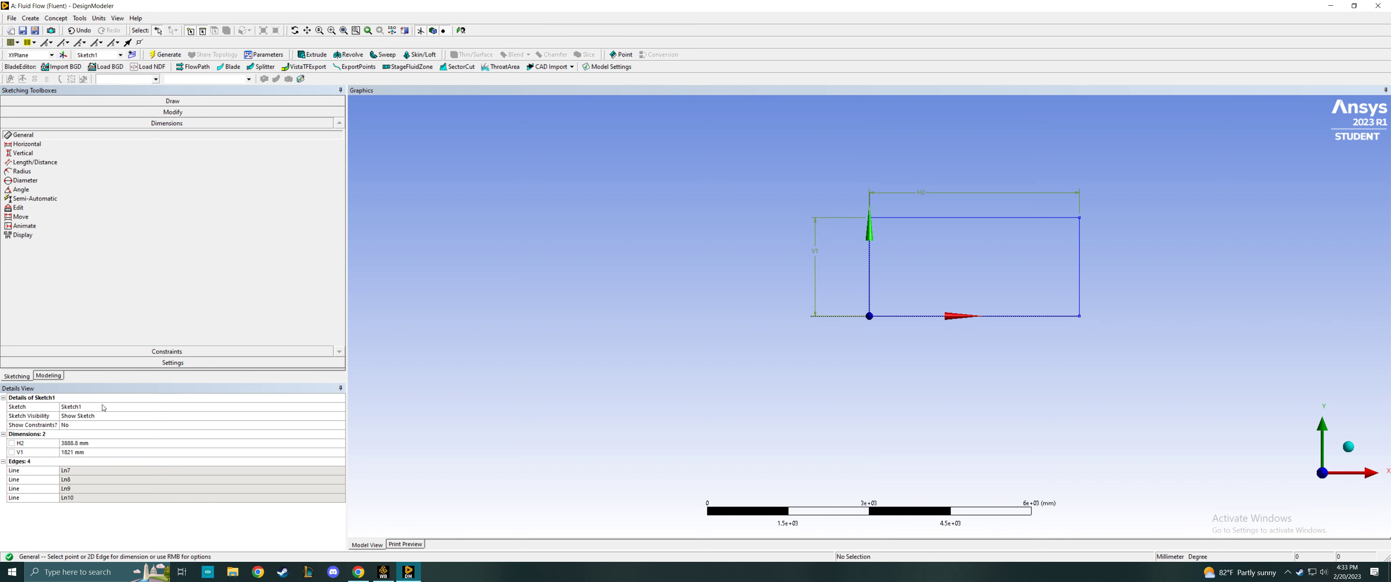
Step: Set the rectangle's height to 5 mm and its width to 250 mm
left_click(65, 453)
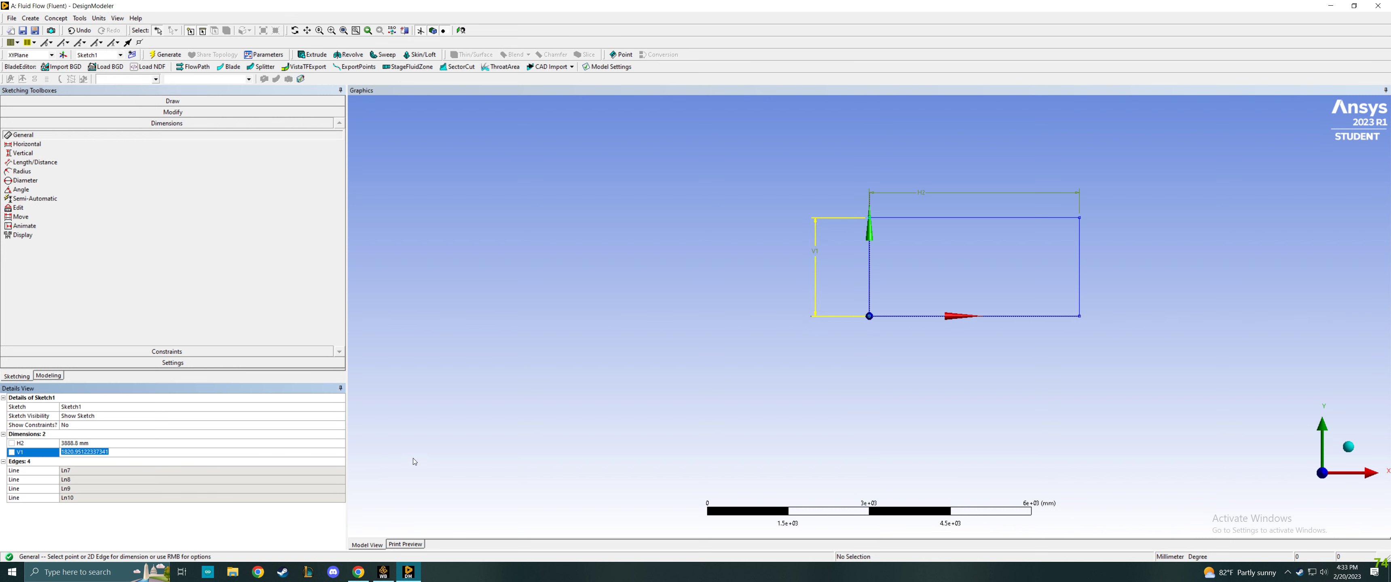
type("5")
key("Return")
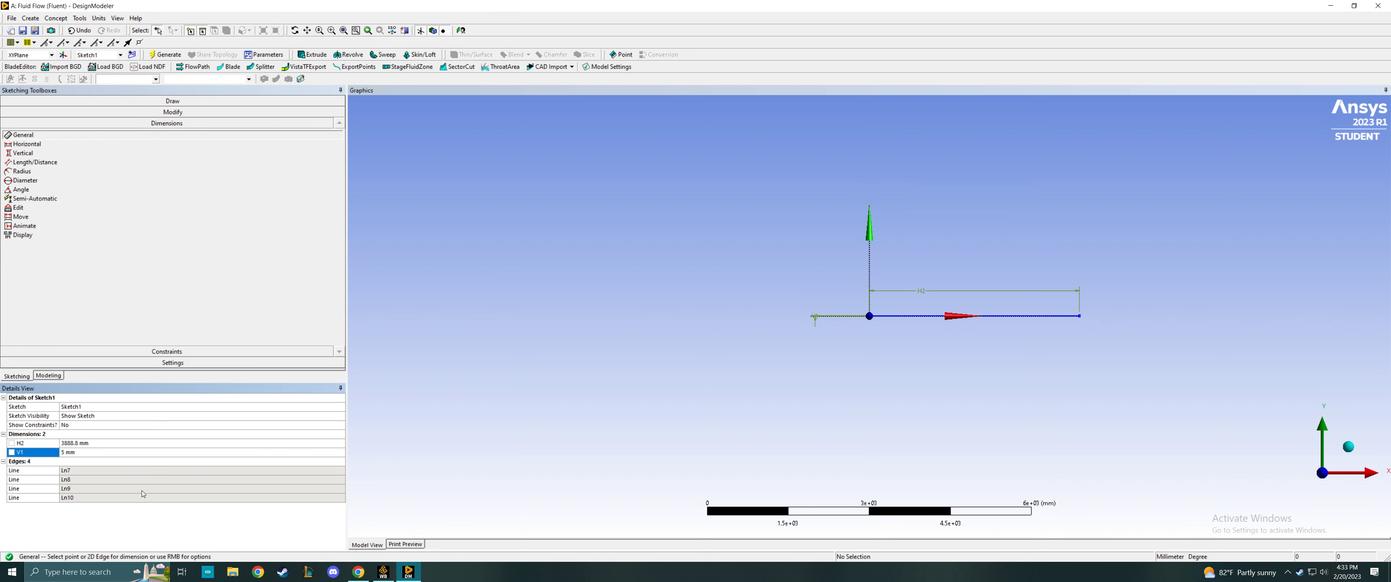
left_click(73, 442)
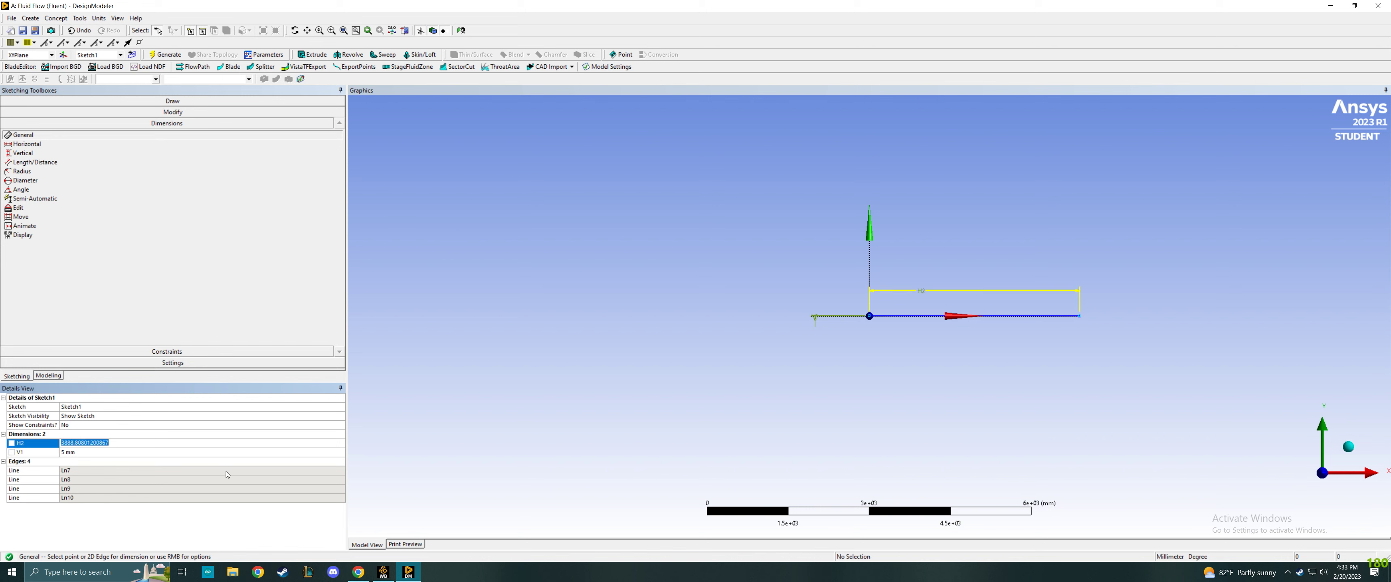
type("250")
key("Return")
Step: Generate a surface from the rectangle sketch using Sketch1 as the base object with the Add Material operation
scroll(895, 331, "up", 6)
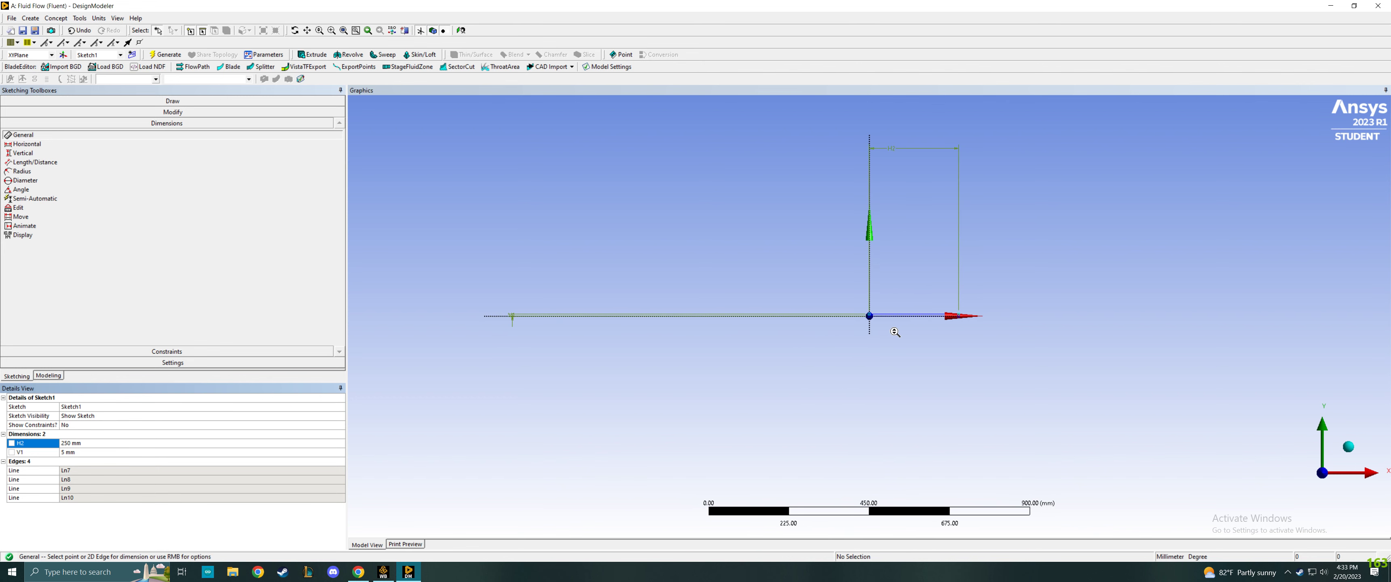
scroll(895, 331, "up", 6)
mouse_move(895, 331)
middle_mouse_down("ctrl")
mouse_move(817, 298)
mouse_move(632, 290)
mouse_move(515, 390)
middle_mouse_up("ctrl")
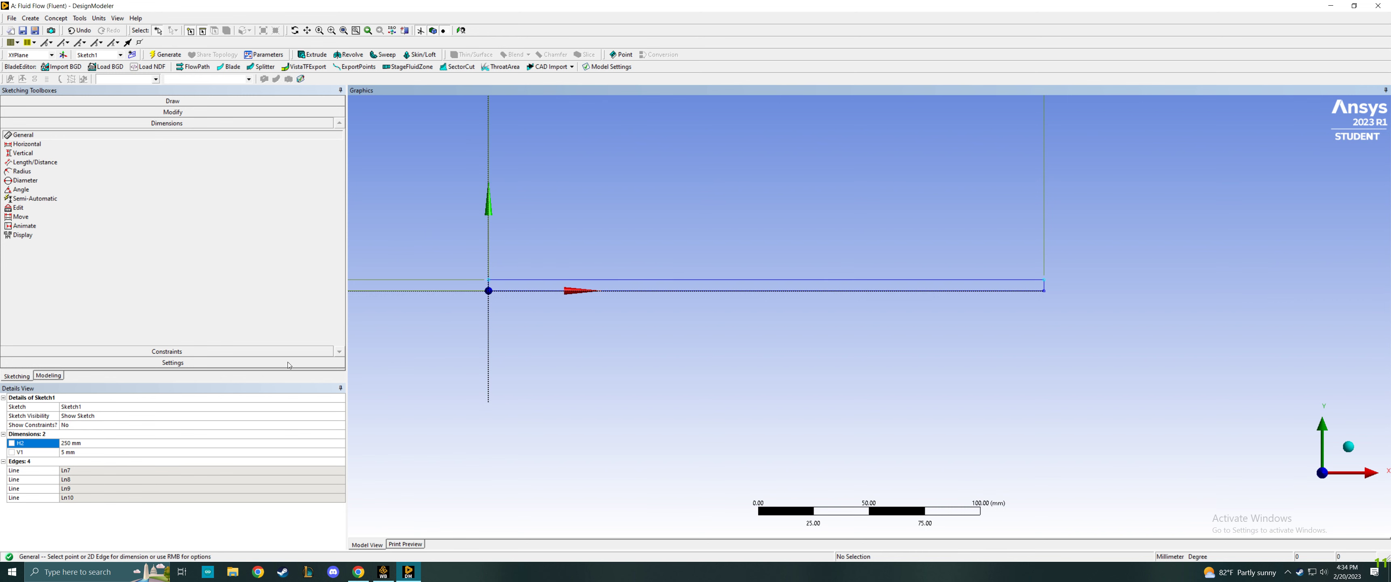
left_click(62, 19)
left_click(87, 91)
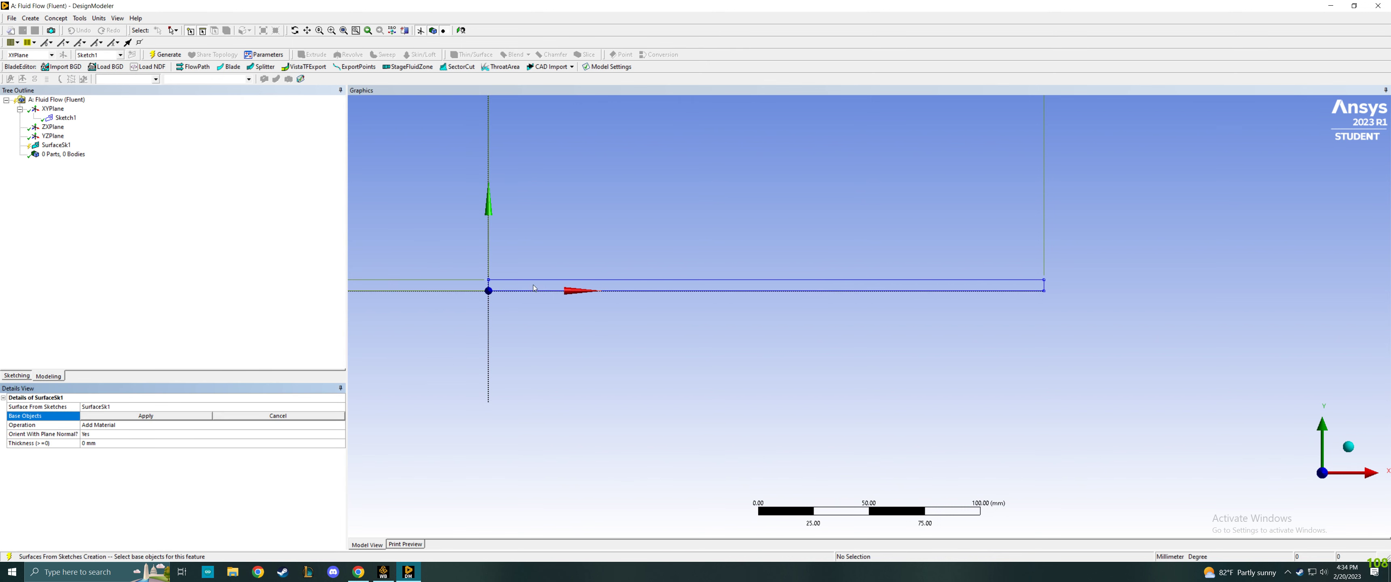
left_click(519, 280)
left_click(65, 118)
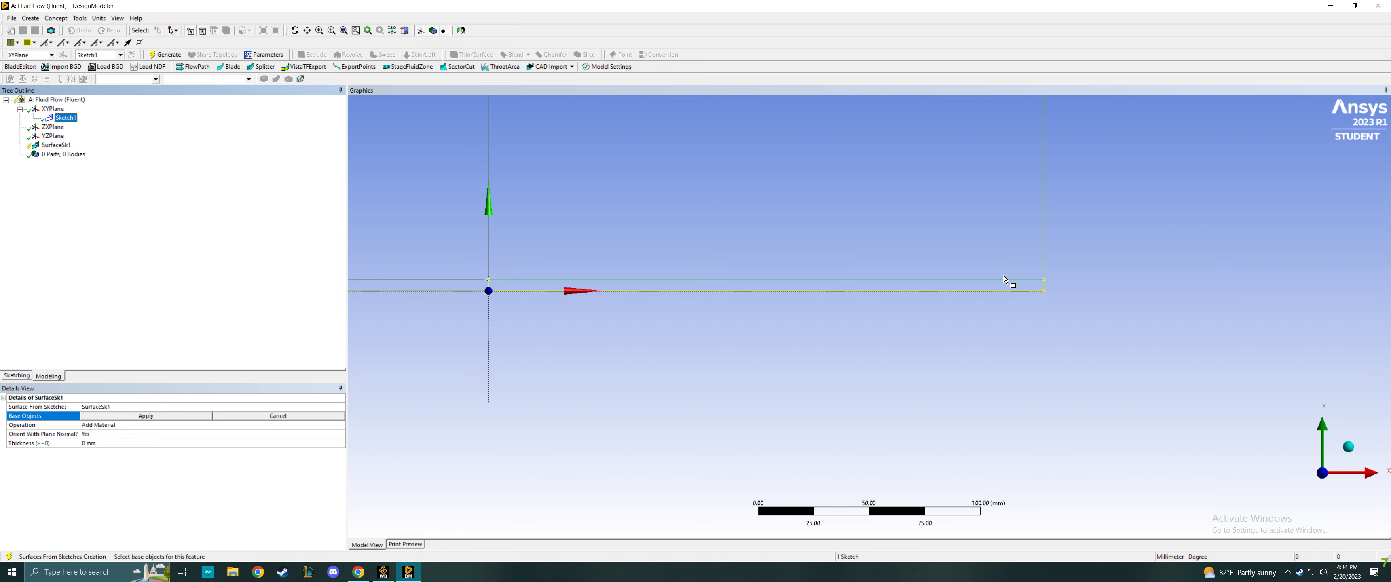
left_click(114, 416)
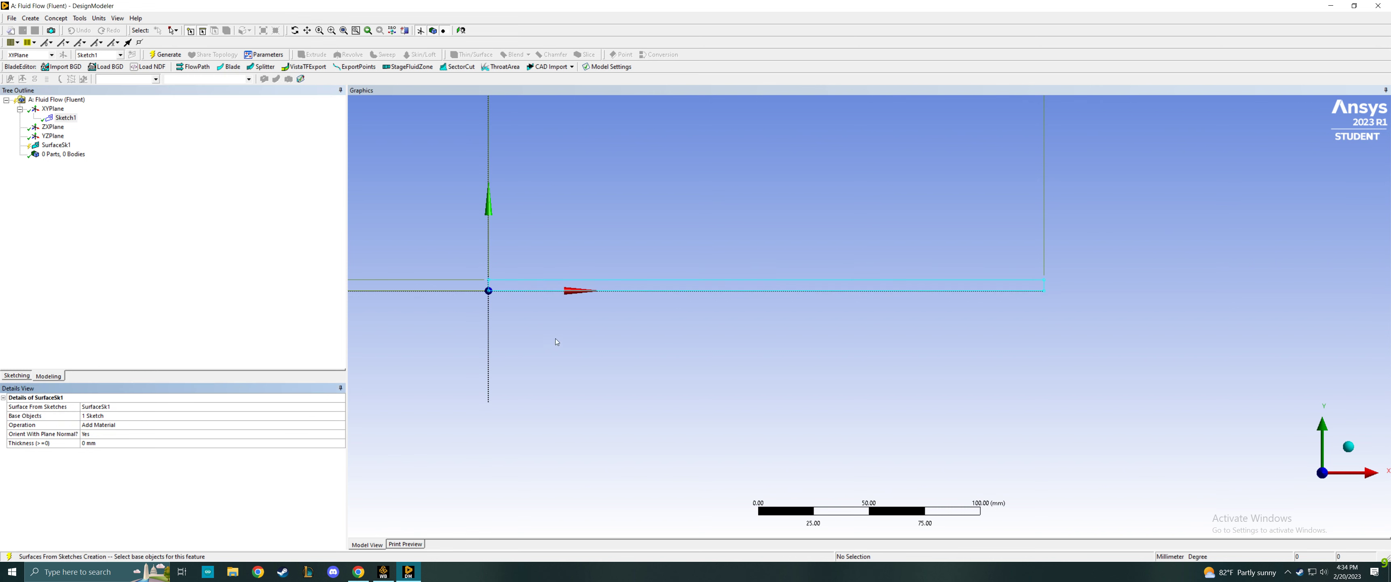
left_click(165, 55)
mouse_move(940, 398)
middle_mouse_down()
mouse_move(849, 430)
mouse_move(888, 351)
mouse_move(926, 394)
mouse_move(951, 342)
mouse_move(872, 349)
mouse_move(922, 386)
middle_mouse_up()
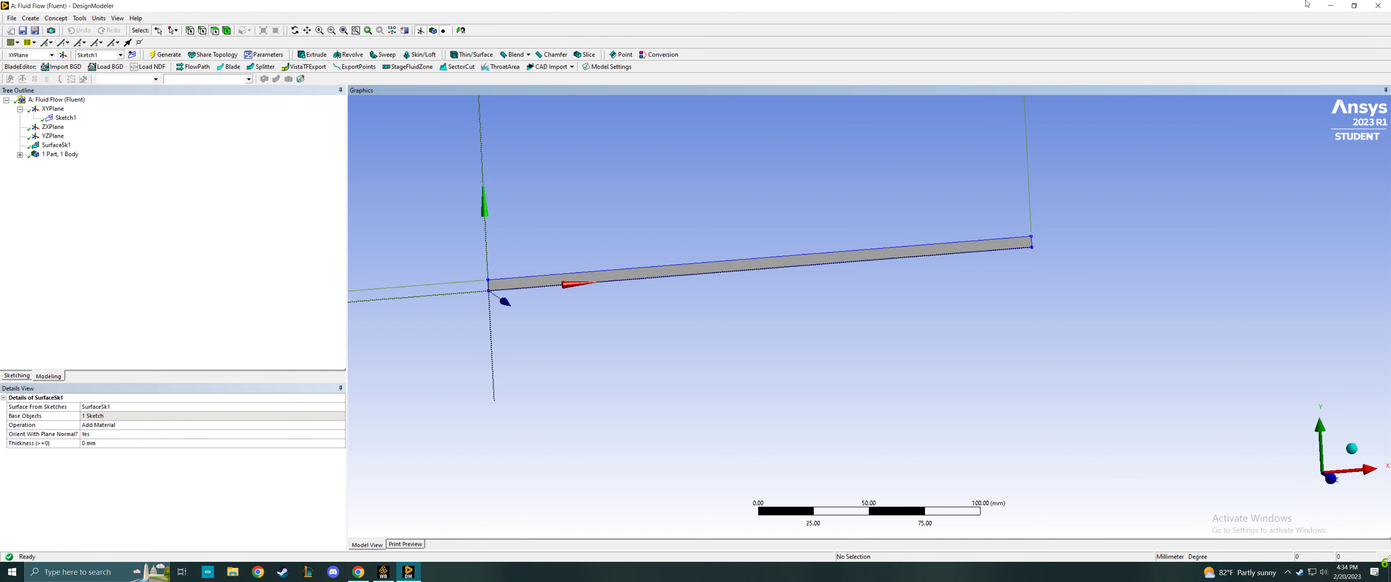
Step: Return to the Workbench project and open the Fluid Flow system's Mesh cell for editing
left_click(1330, 6)
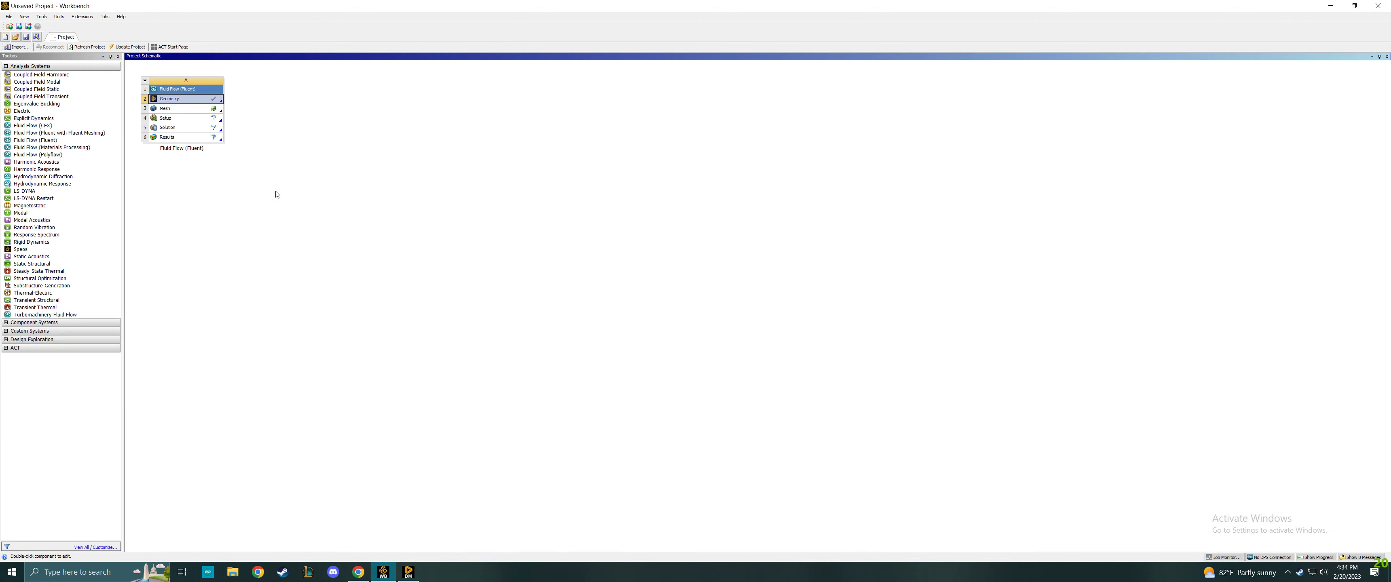
double_click(178, 111)
right_click(179, 111)
left_click(151, 192)
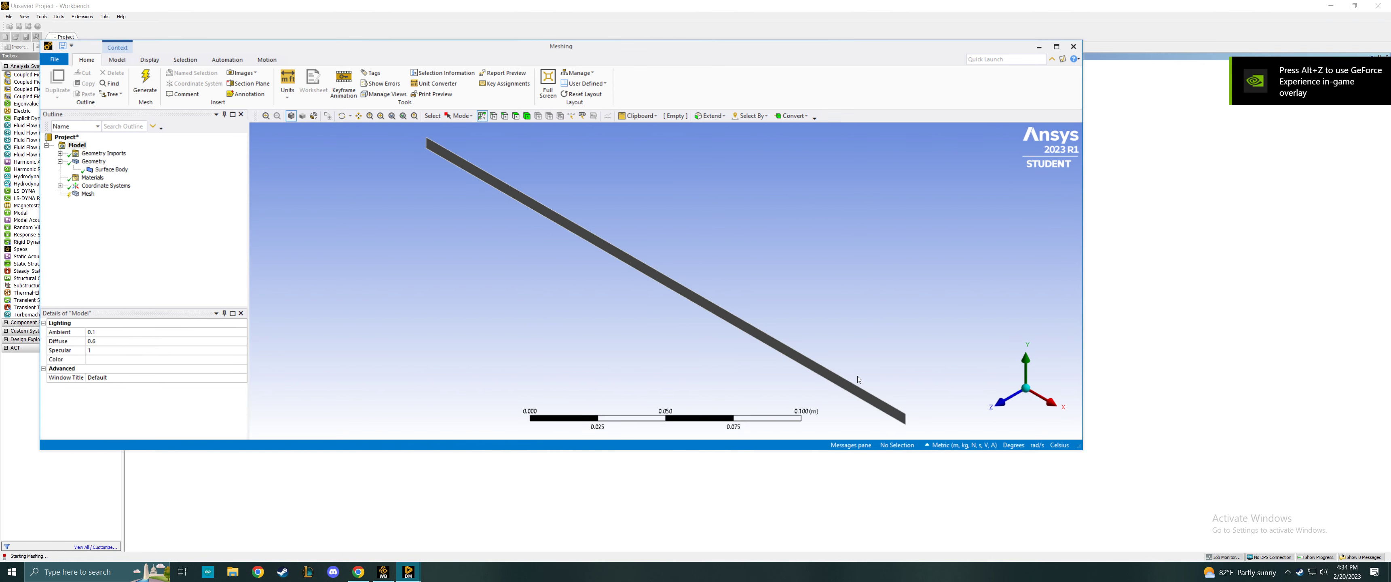
Step: Insert a mesh method and scope it to the rectangular surface body
left_click(1000, 402)
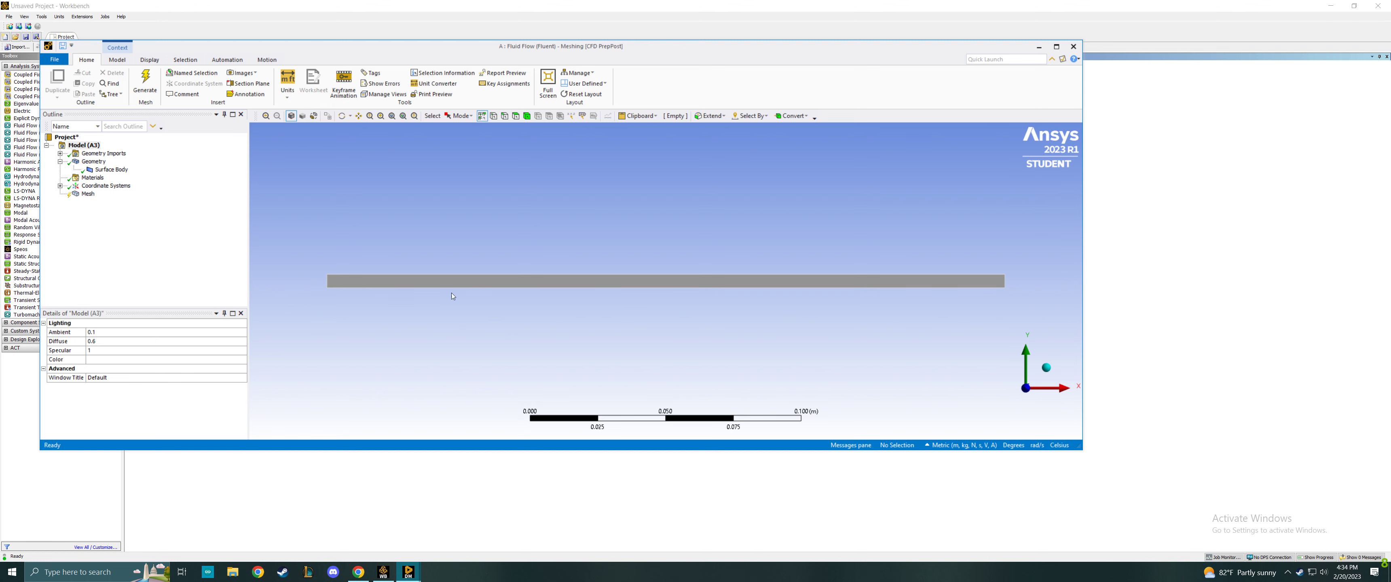
right_click(89, 196)
mouse_move(124, 200)
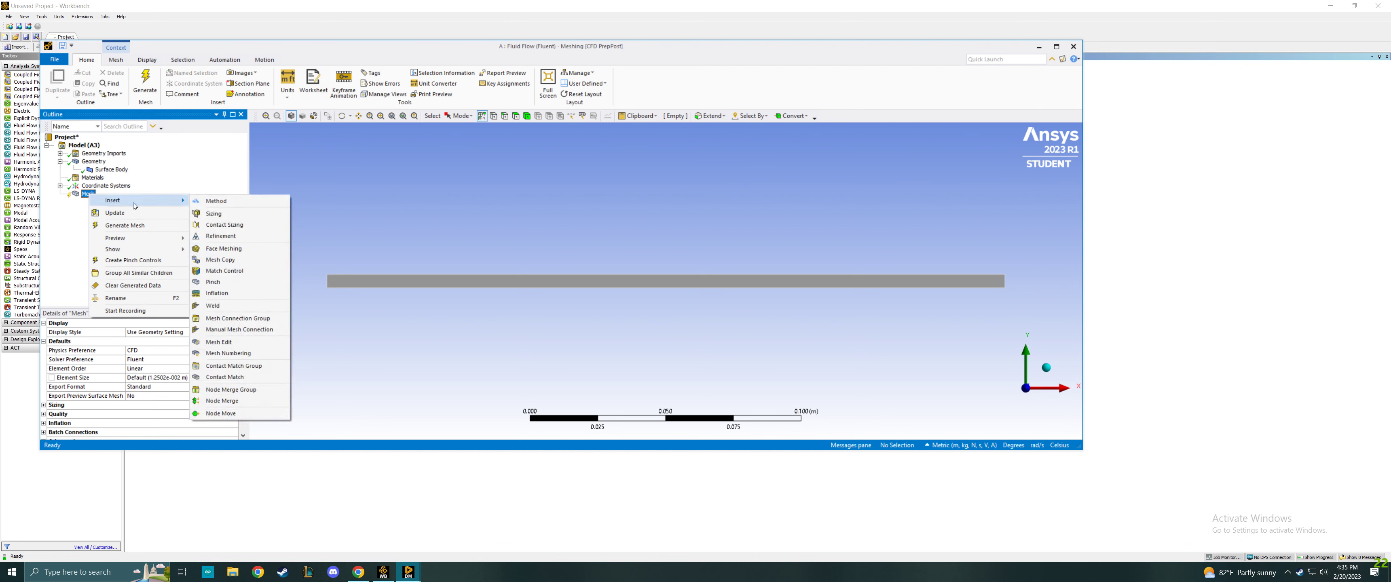
left_click(208, 205)
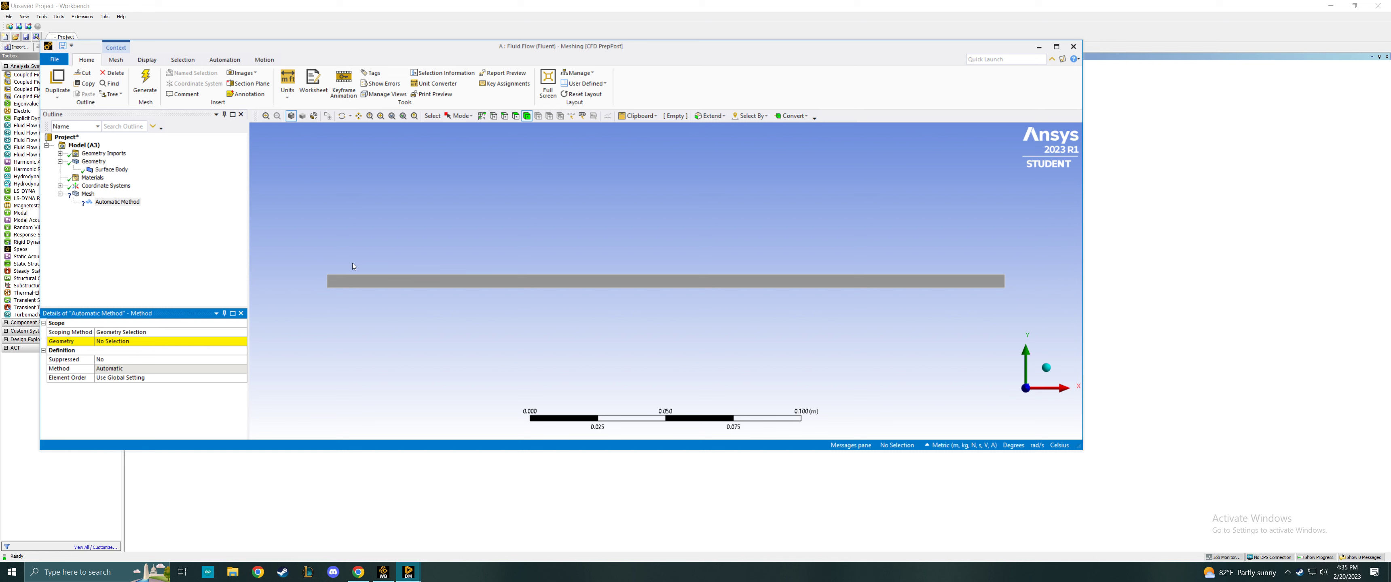
left_click(416, 279)
left_click(131, 344)
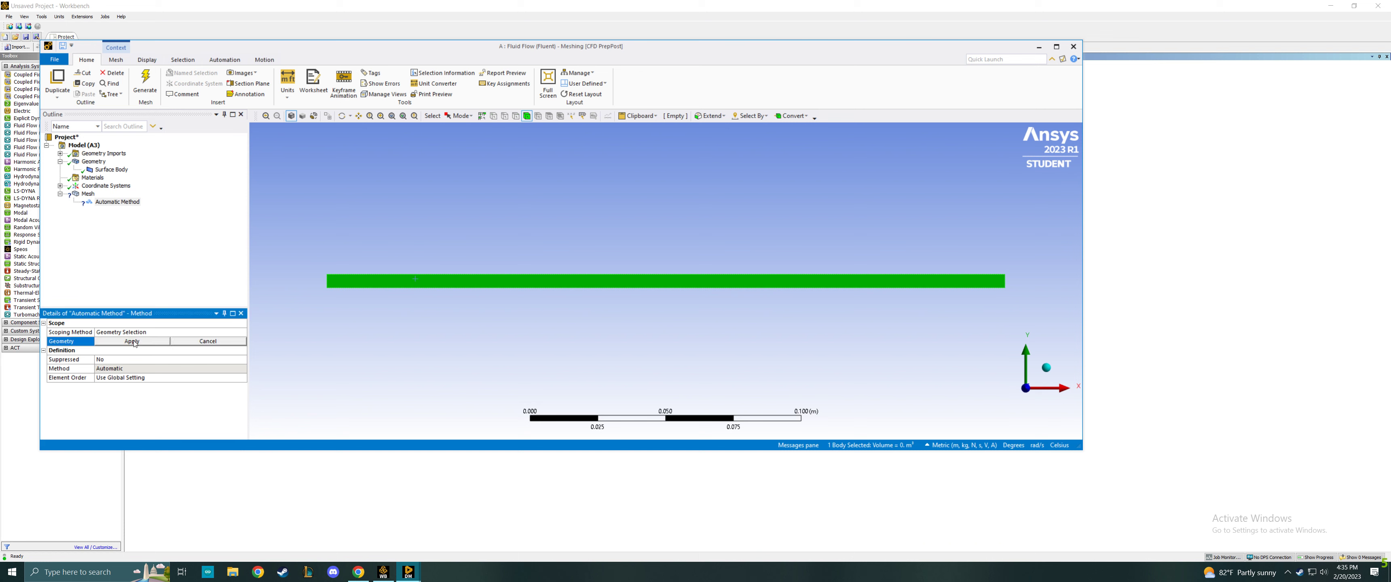
left_click(133, 342)
Step: Generate the mesh and review the automatic method and the resulting elements
left_click(138, 85)
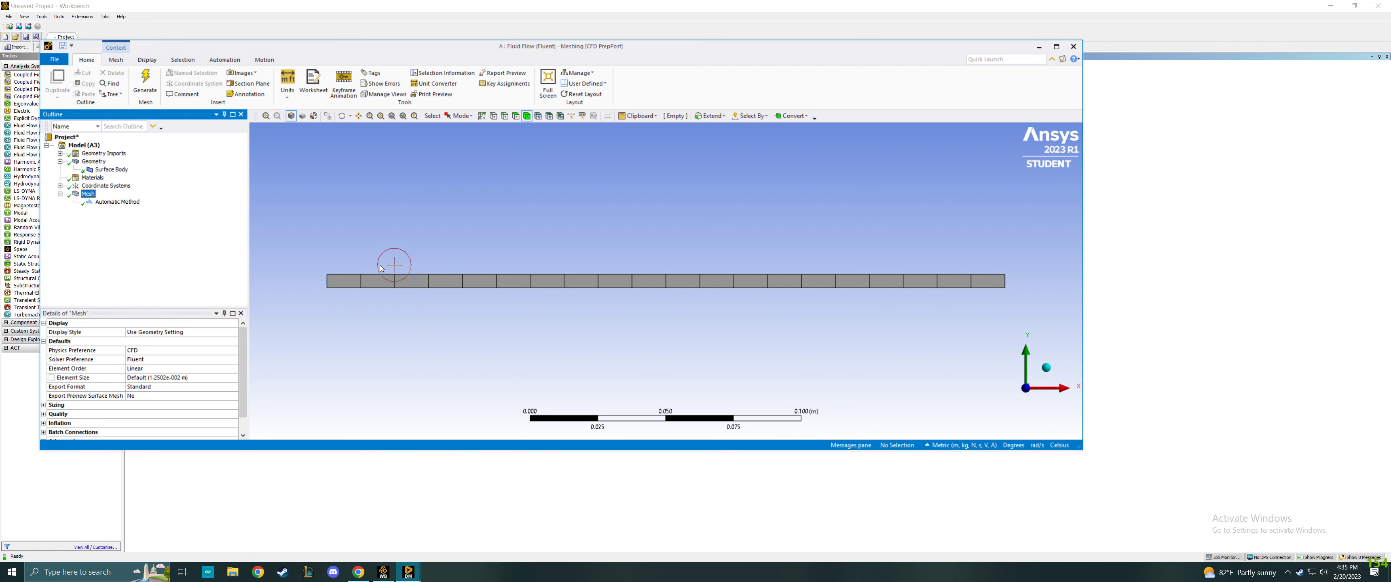
left_click(102, 201)
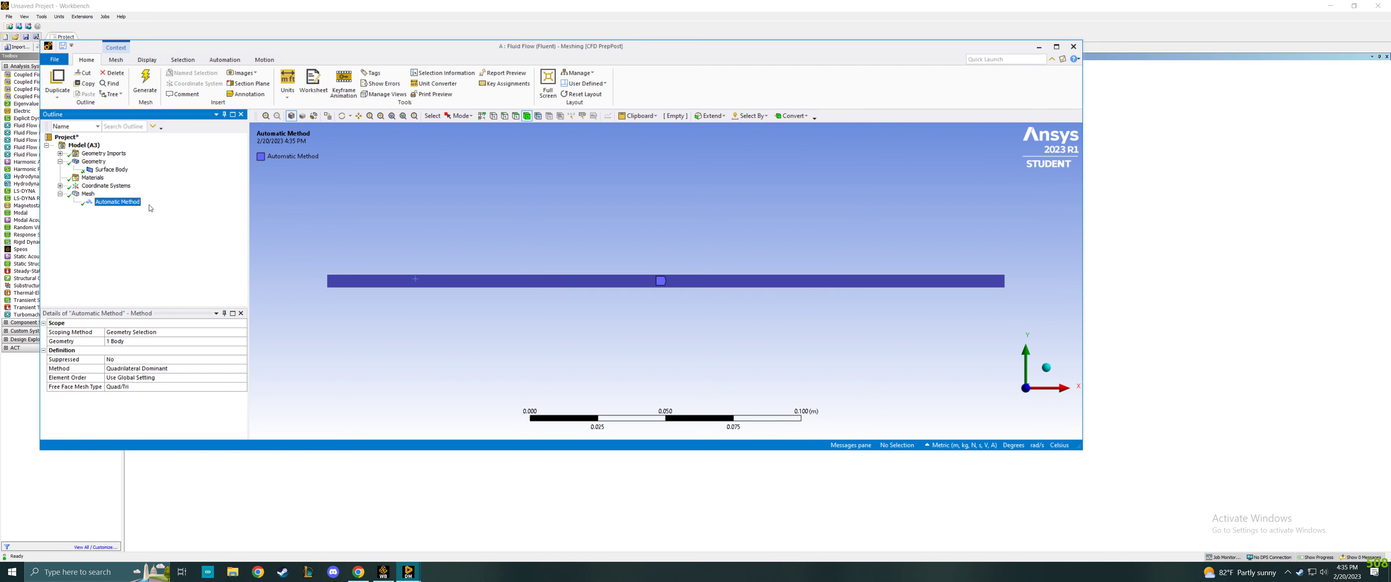
left_click(90, 195)
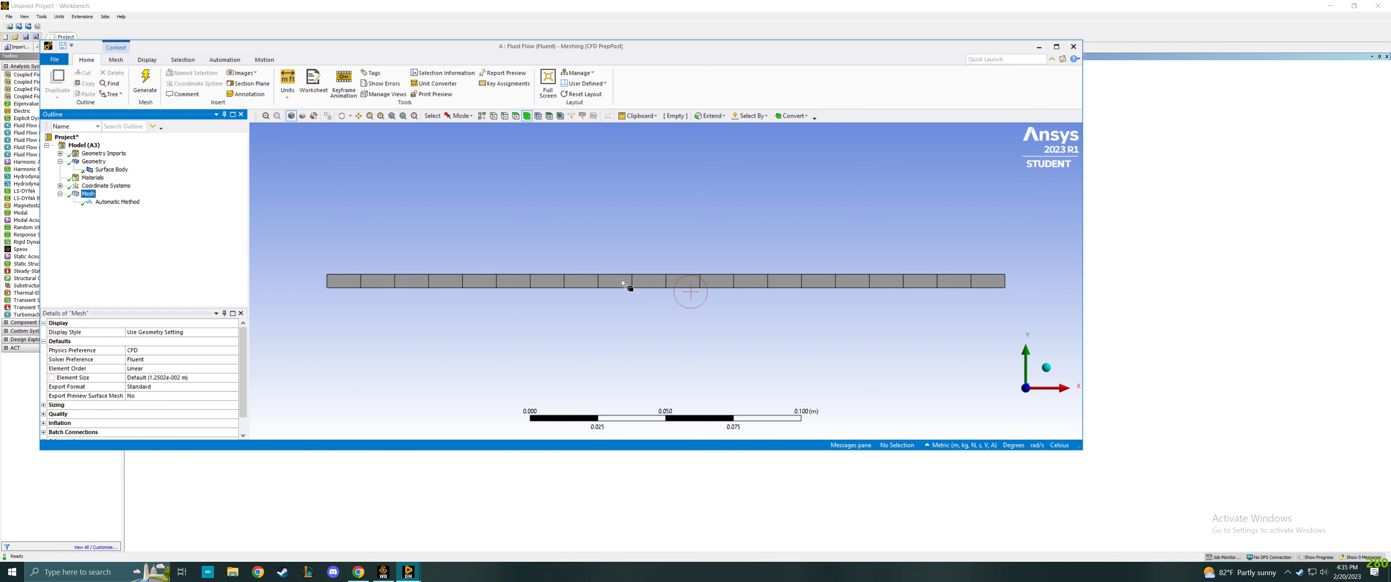
Step: Insert a mesh sizing scoped to the two short vertical end edges of the rectangle
right_click(88, 199)
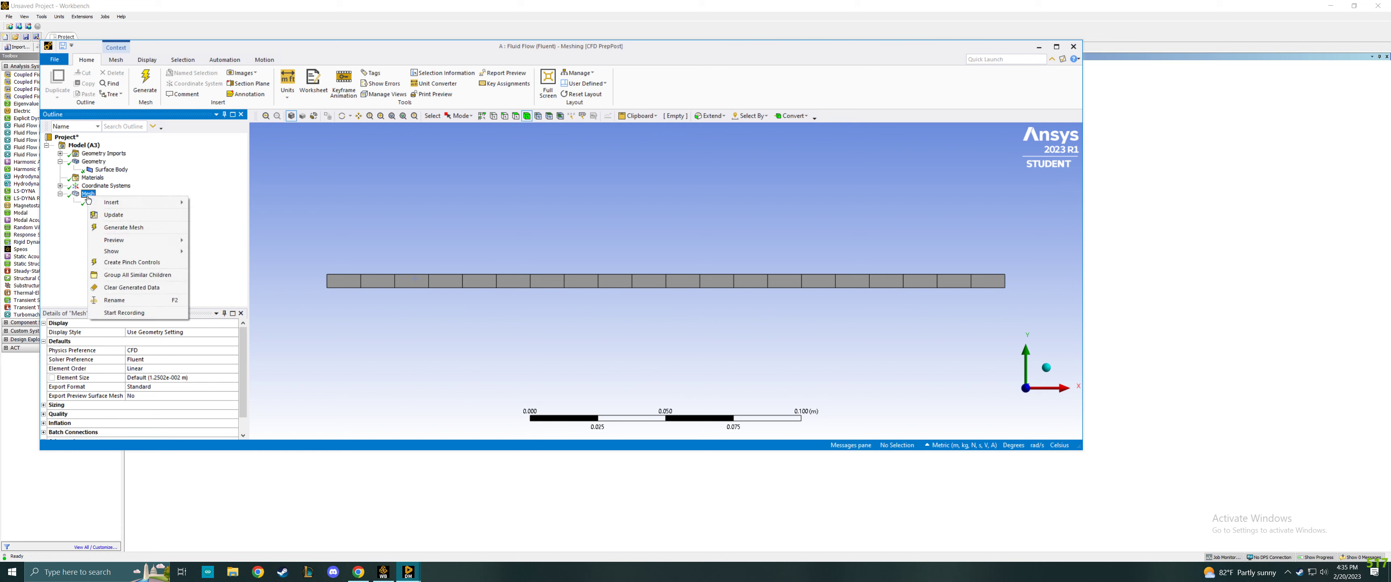
mouse_move(162, 202)
left_click(213, 215)
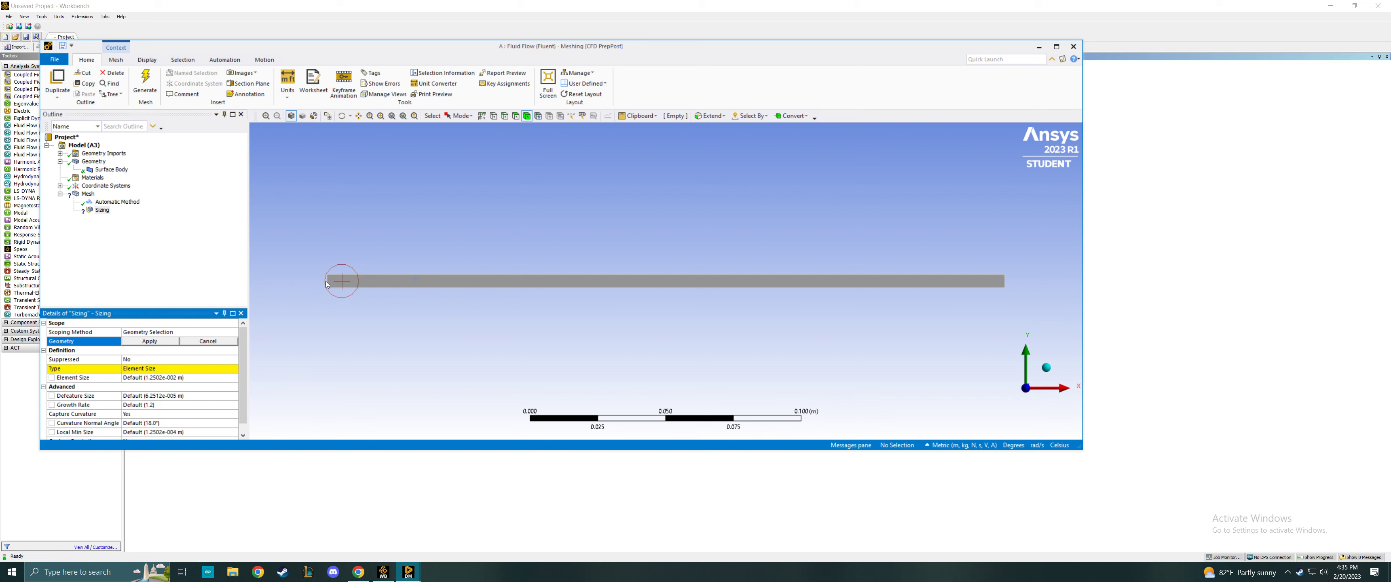
left_click(504, 115)
left_click(327, 281)
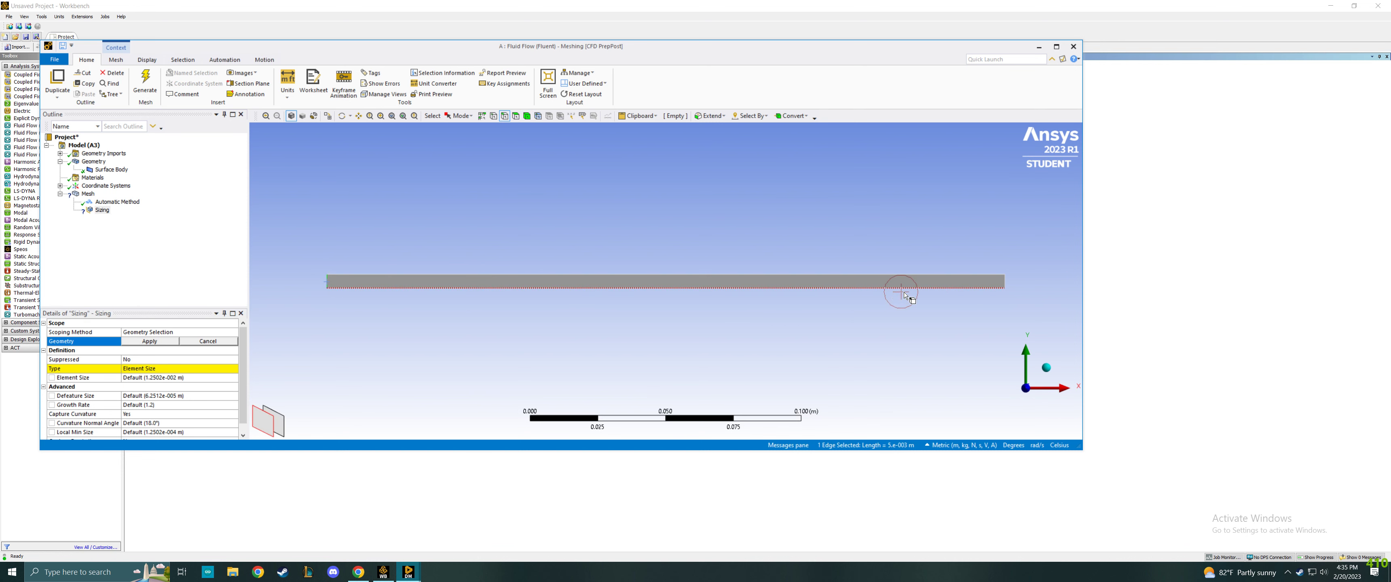
left_click(1004, 281, "ctrl")
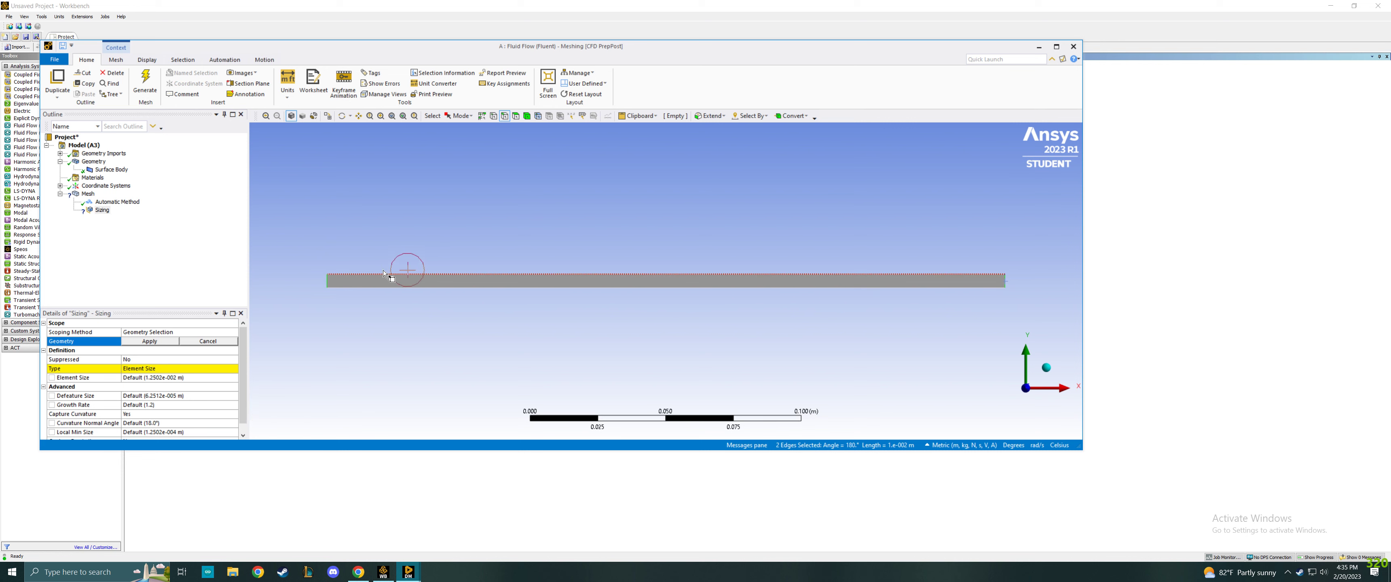
left_click(149, 342)
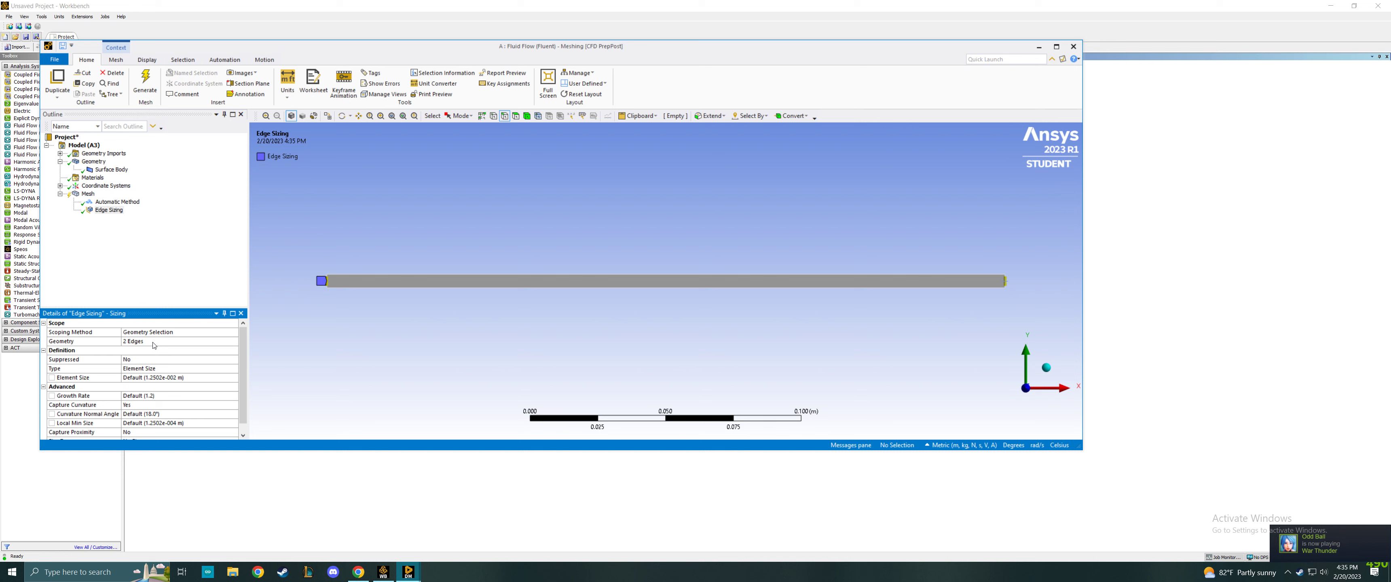
left_click(154, 345)
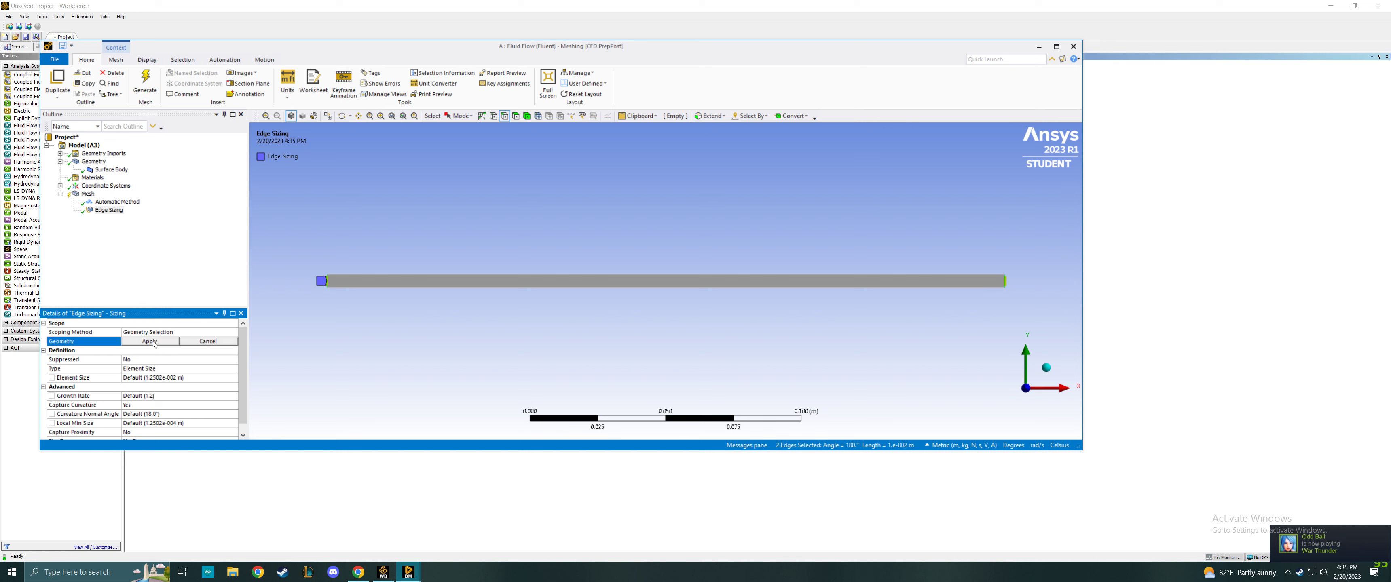
left_click(94, 351)
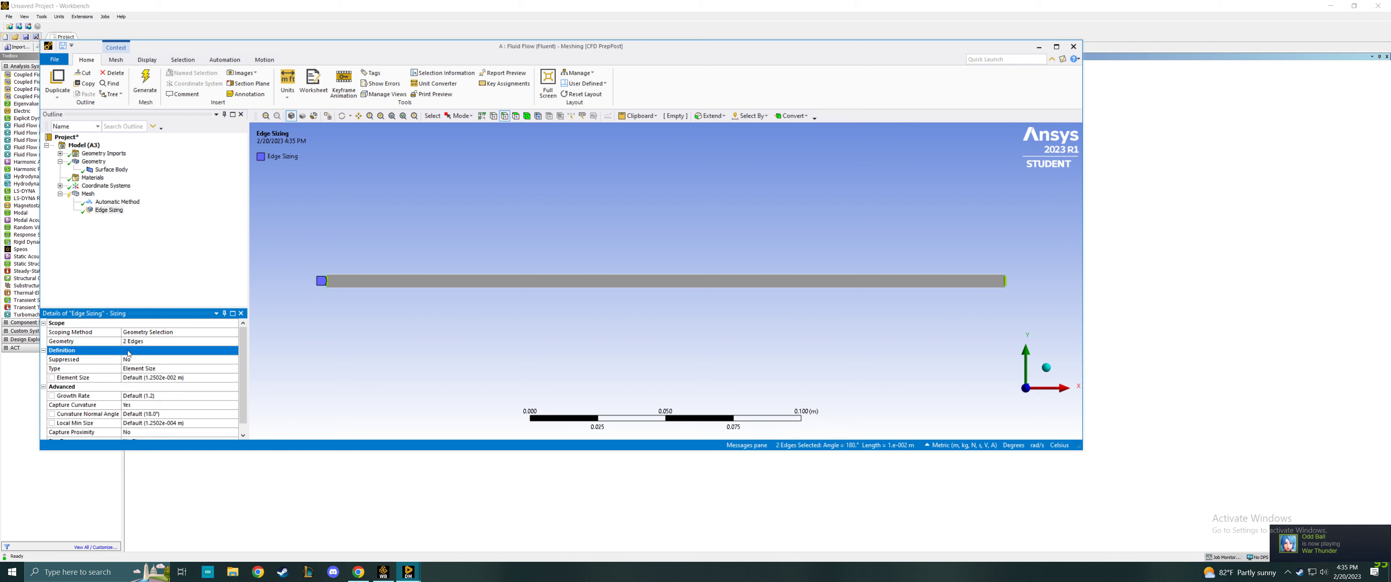
Step: Define the end-edge sizing by Number of Divisions and set it to 100
left_click(146, 369)
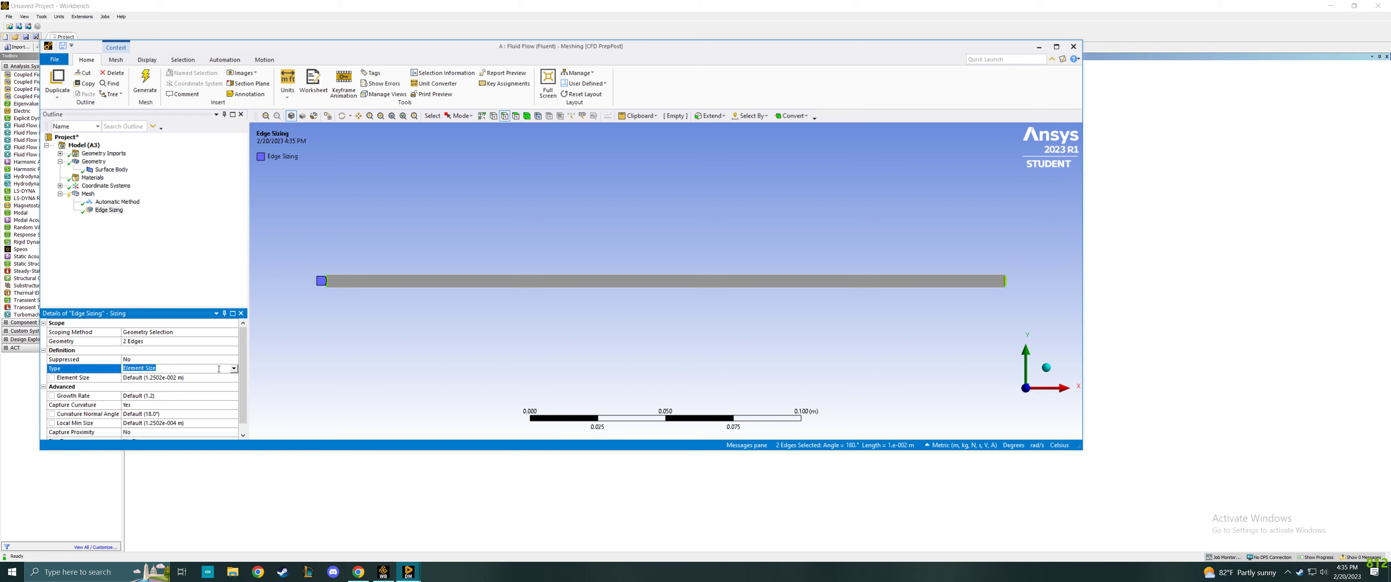
left_click(234, 369)
left_click(161, 386)
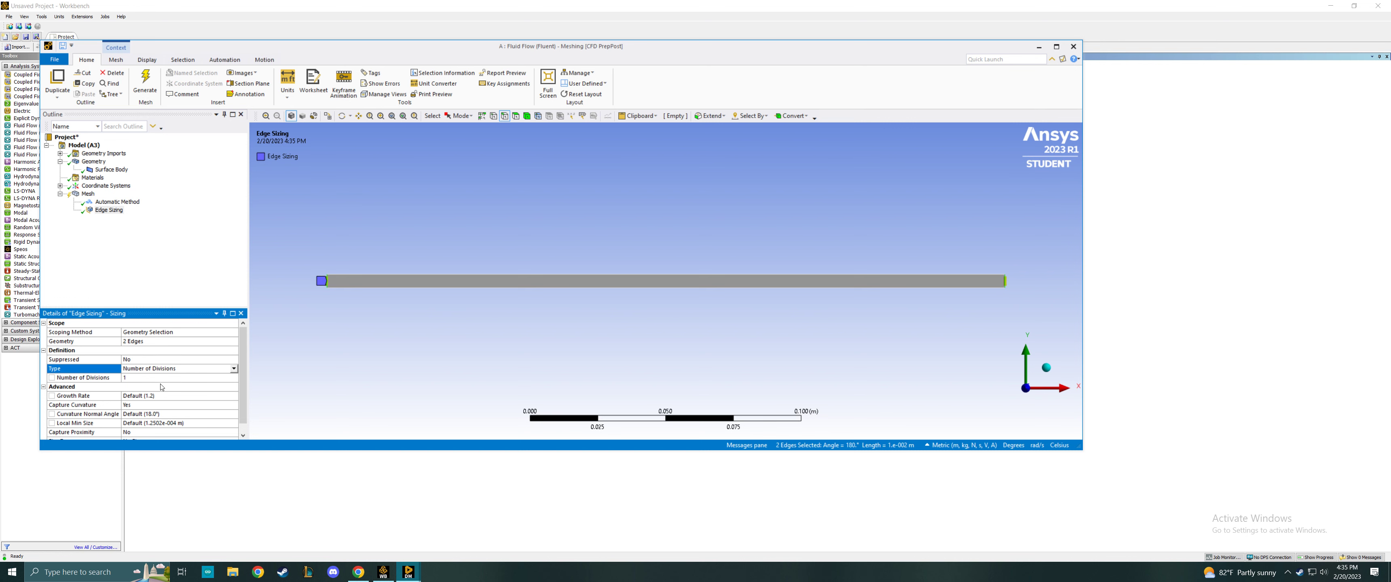
left_click(140, 378)
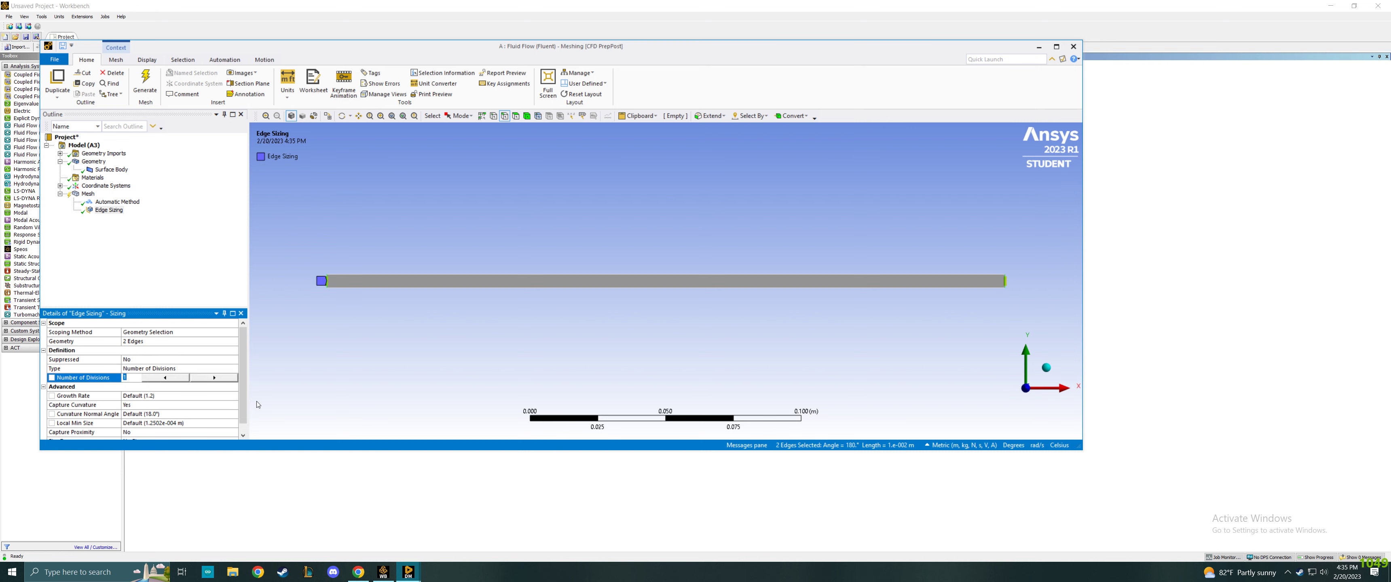
left_click(158, 394)
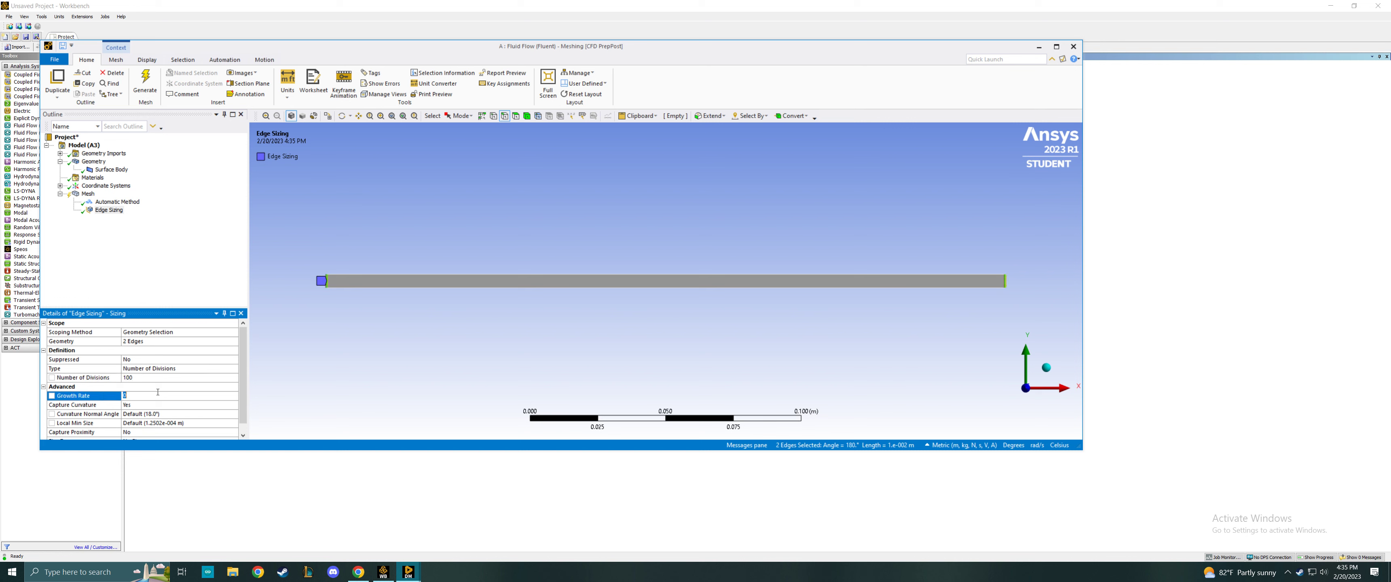
left_click(183, 387)
Step: Set Capture Curvature to No and Behavior to Hard for the end-edge sizing
scroll(188, 396, "down", 1)
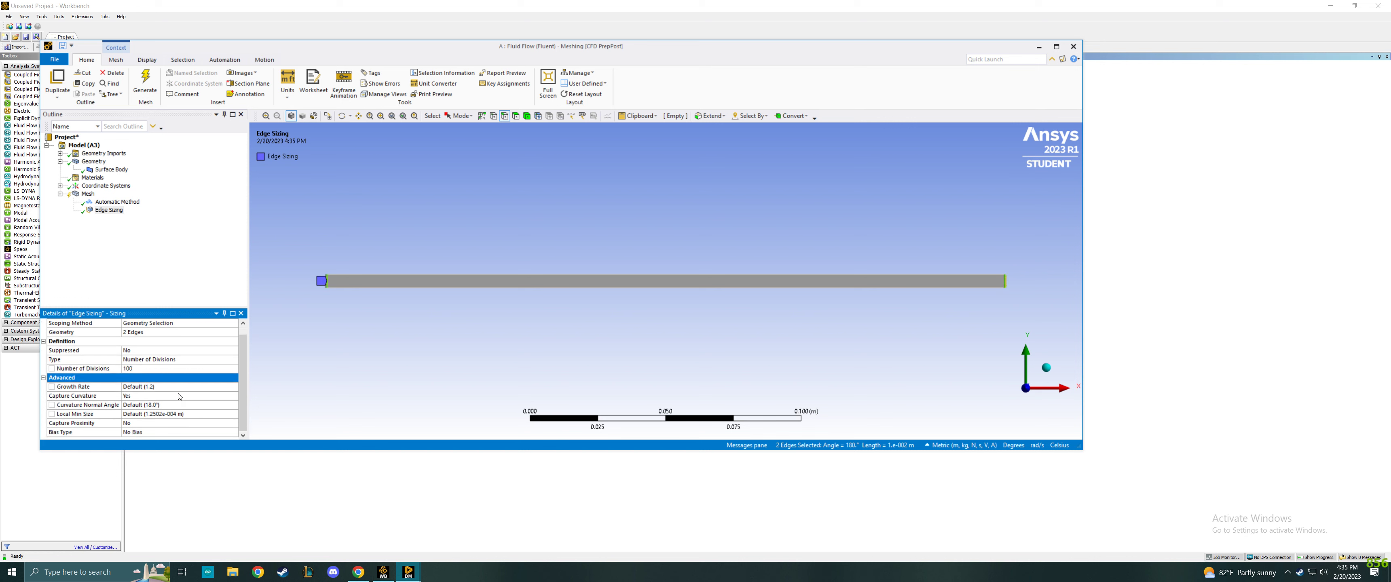
left_click(133, 397)
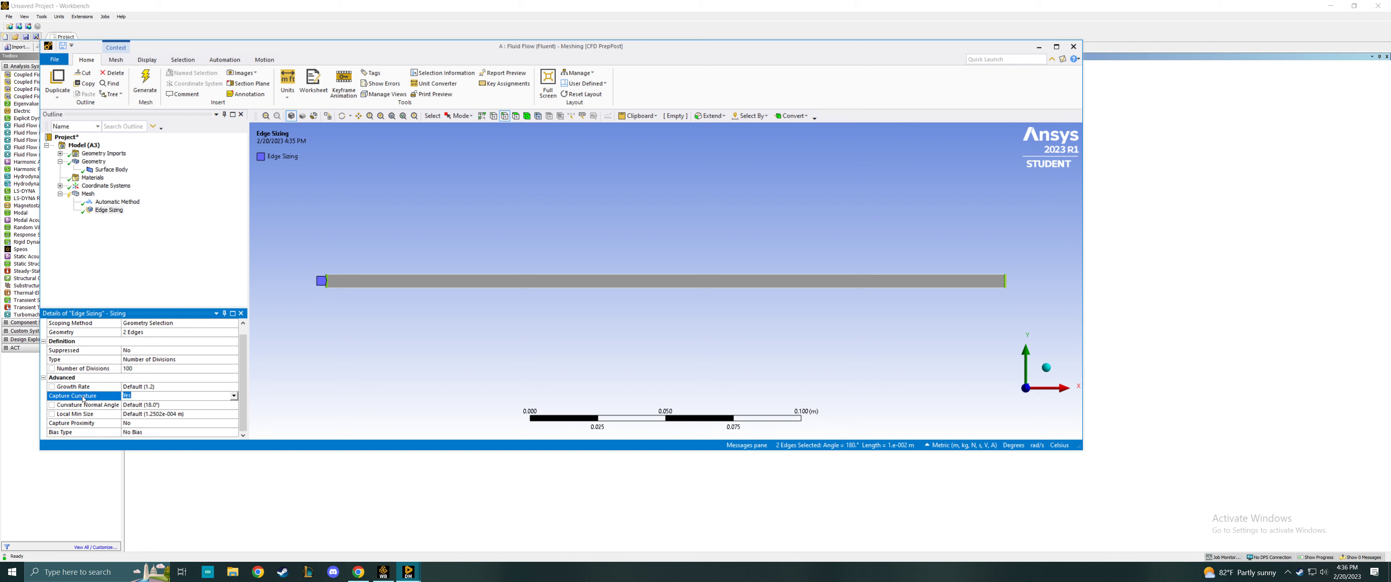
left_click(234, 397)
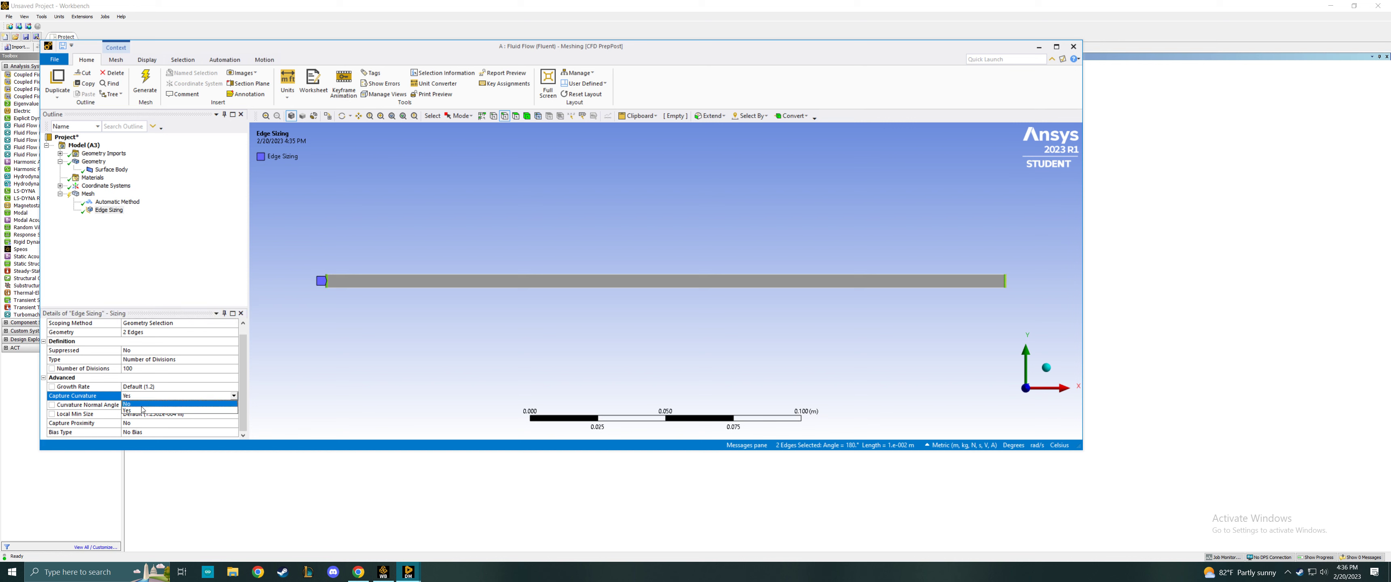
left_click(143, 413)
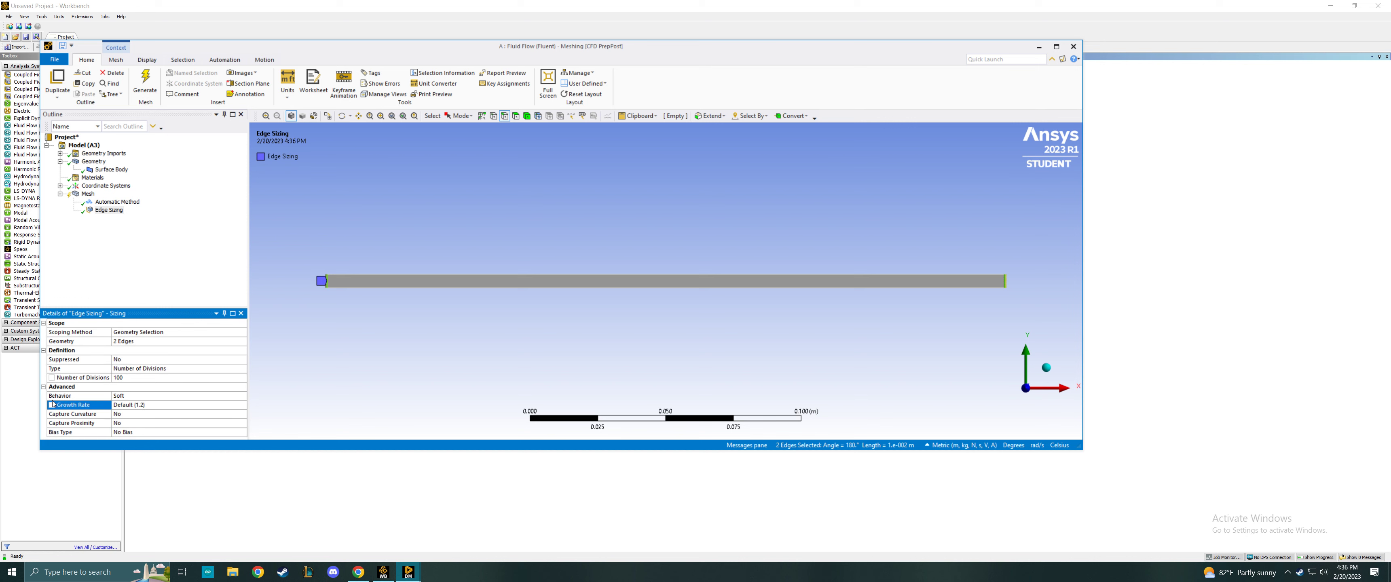
left_click(188, 396)
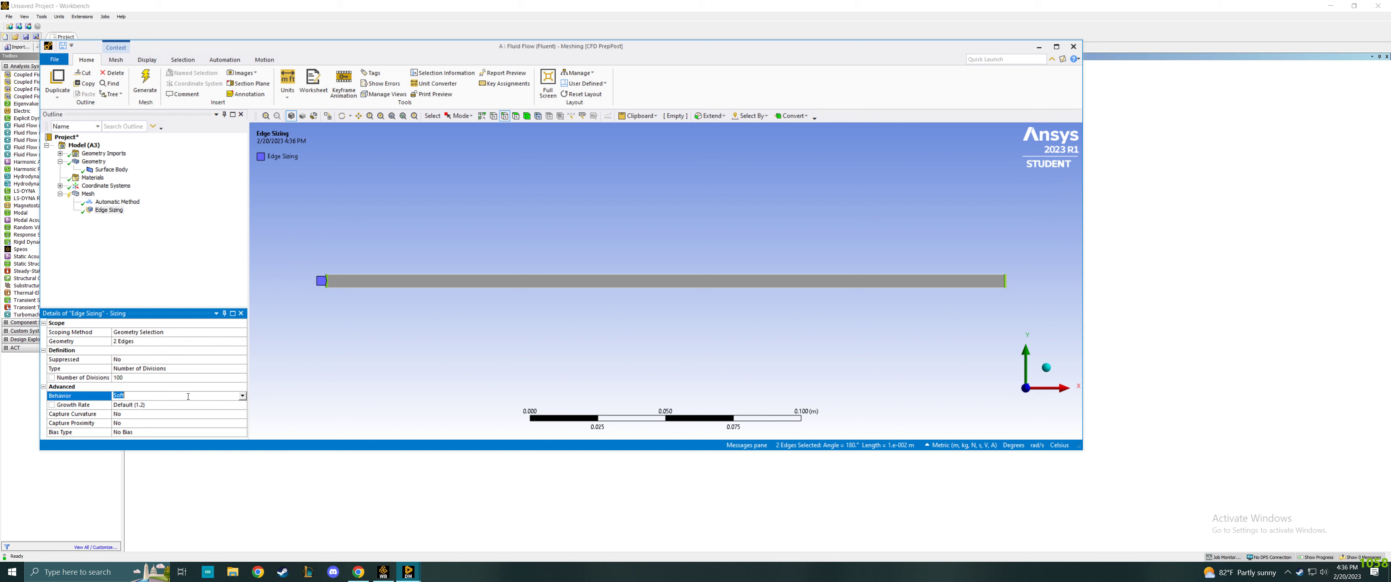
left_click(243, 396)
left_click(124, 414)
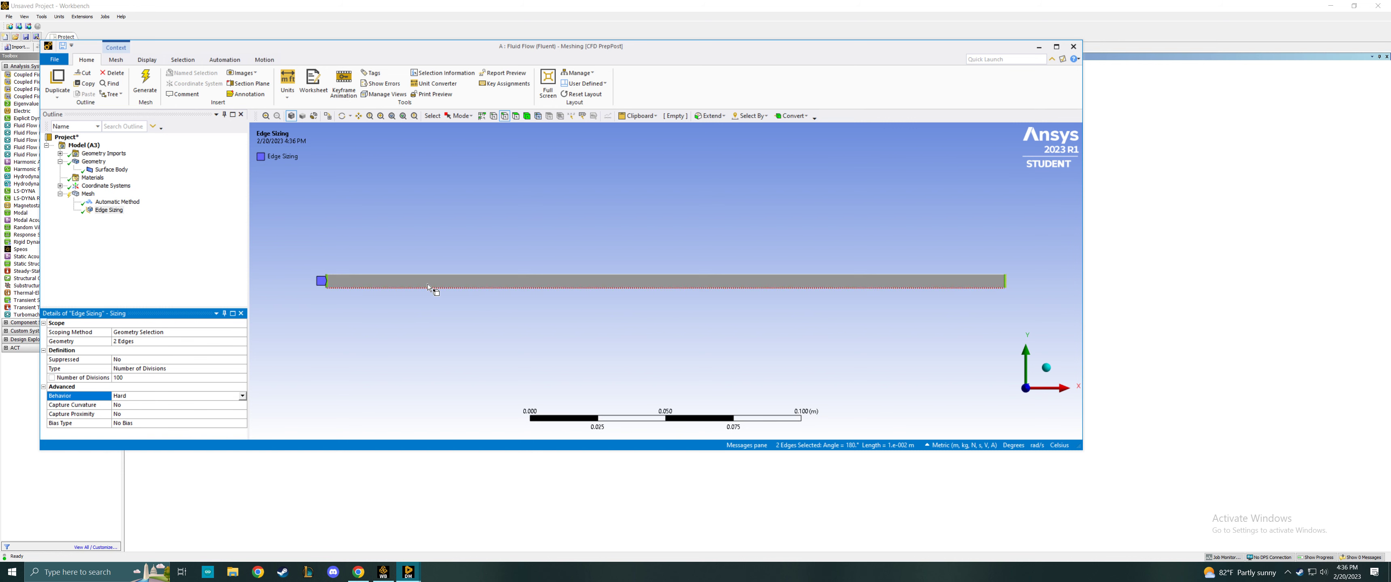
Step: Regenerate the mesh with the end-edge sizing and examine the element layout near the rectangle's short edge
left_click(144, 82)
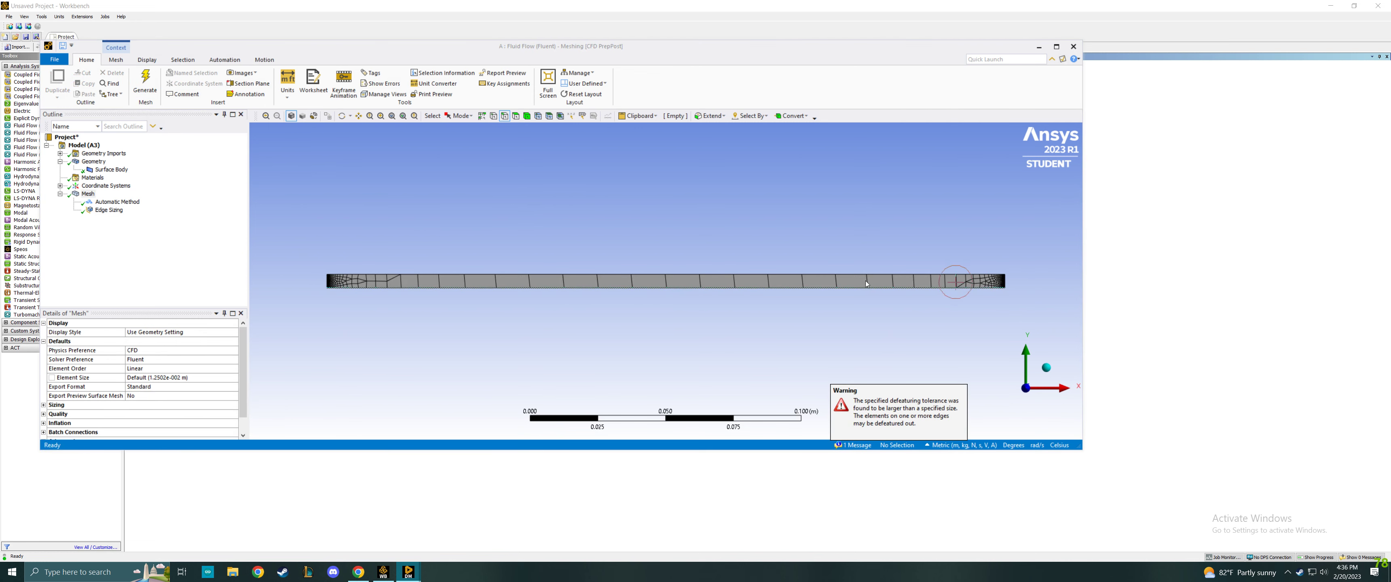
scroll(302, 283, "up", 3)
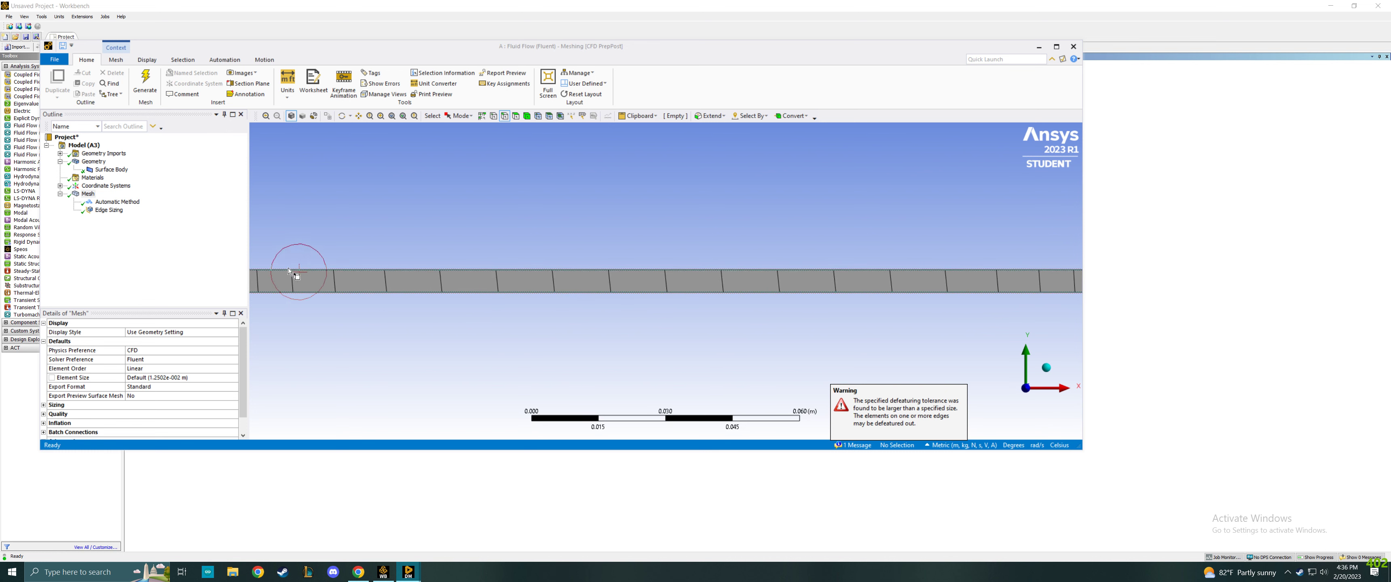
scroll(386, 313, "down", 2)
scroll(658, 282, "up", 5)
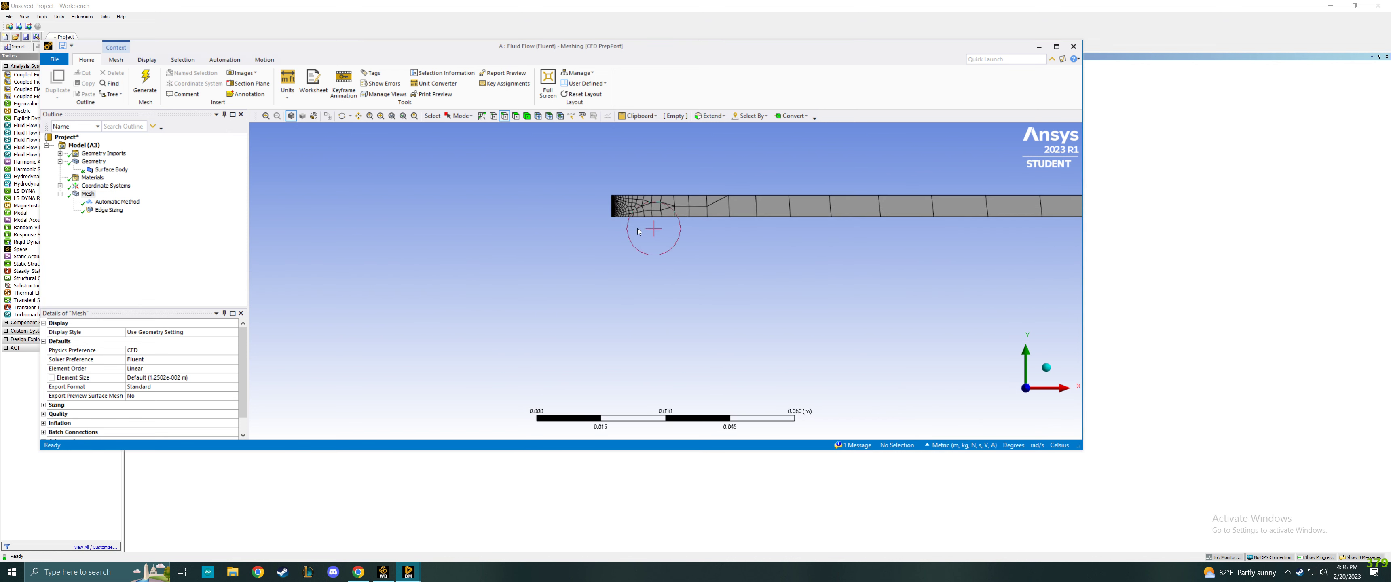
scroll(620, 185, "up", 4)
middle_click_drag(611, 231, 605, 418, "ctrl")
scroll(515, 219, "up", 5)
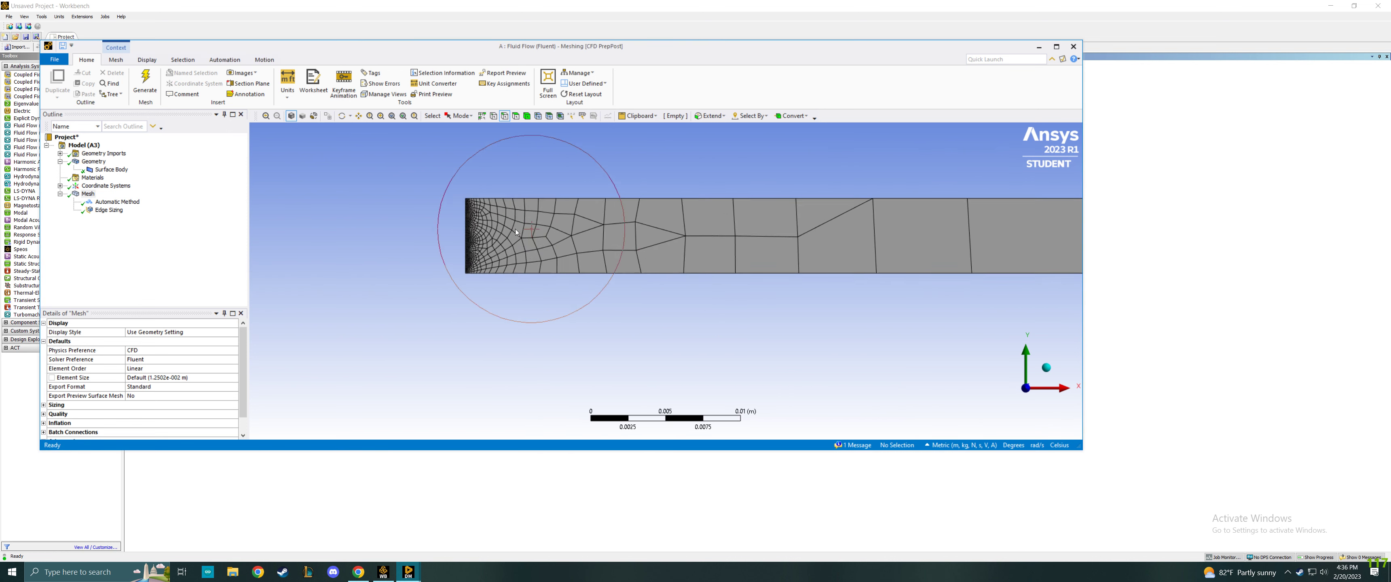
scroll(443, 240, "up", 1)
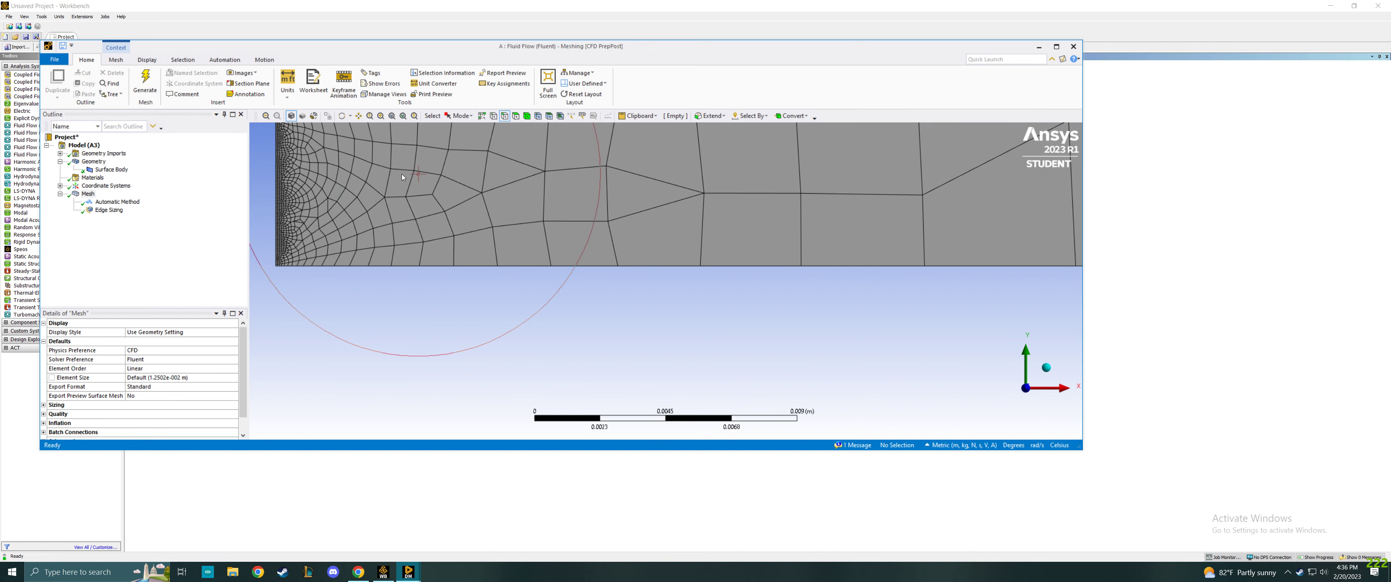
middle_click_drag(481, 181, 543, 254, "ctrl")
scroll(562, 288, "down", 15)
middle_click_drag(819, 296, 652, 299, "ctrl")
Step: Insert a second mesh sizing scoped to the two long horizontal edges of the rectangle
right_click(85, 196)
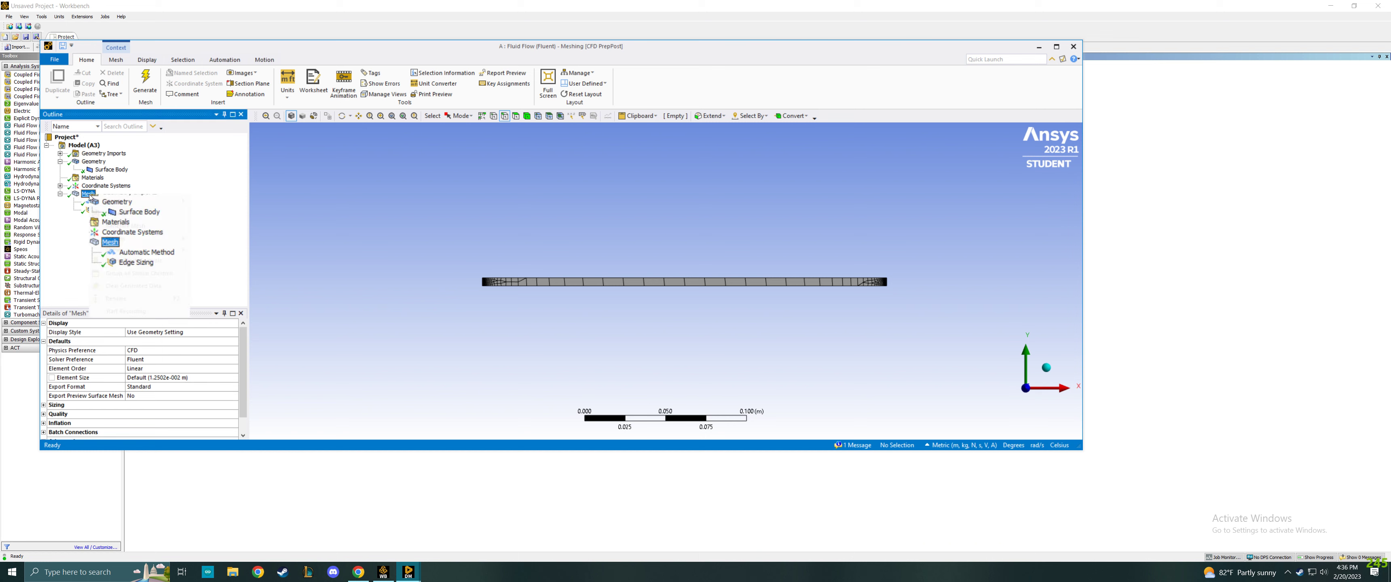
mouse_move(124, 200)
left_click(216, 212)
scroll(593, 284, "up", 2)
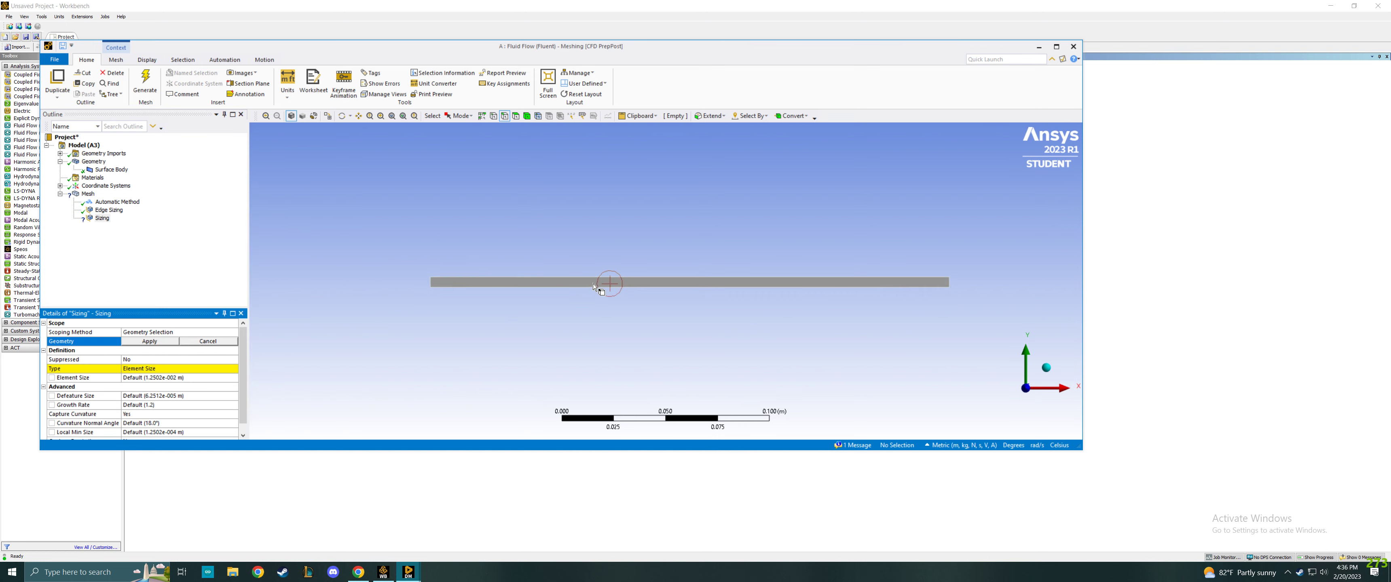
left_click(596, 277)
left_click(596, 289, "ctrl")
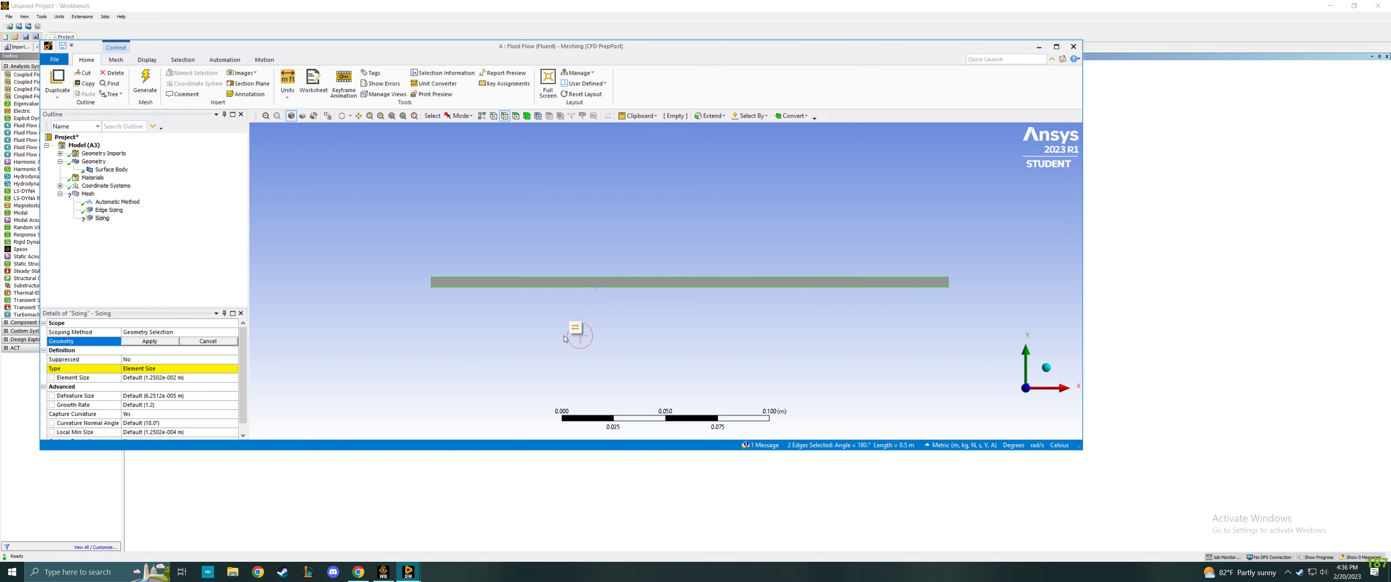
left_click(150, 341)
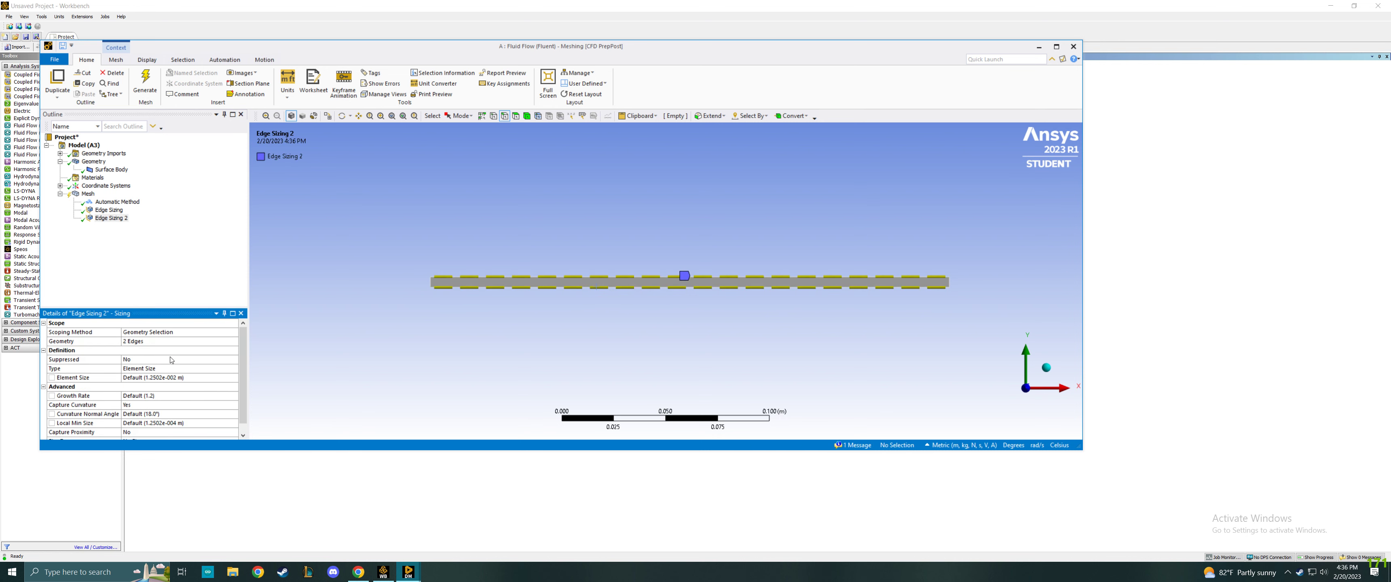
Step: Set Capture Curvature to No and Behavior to Hard for the long-edge sizing
left_click(175, 411)
left_click(176, 410)
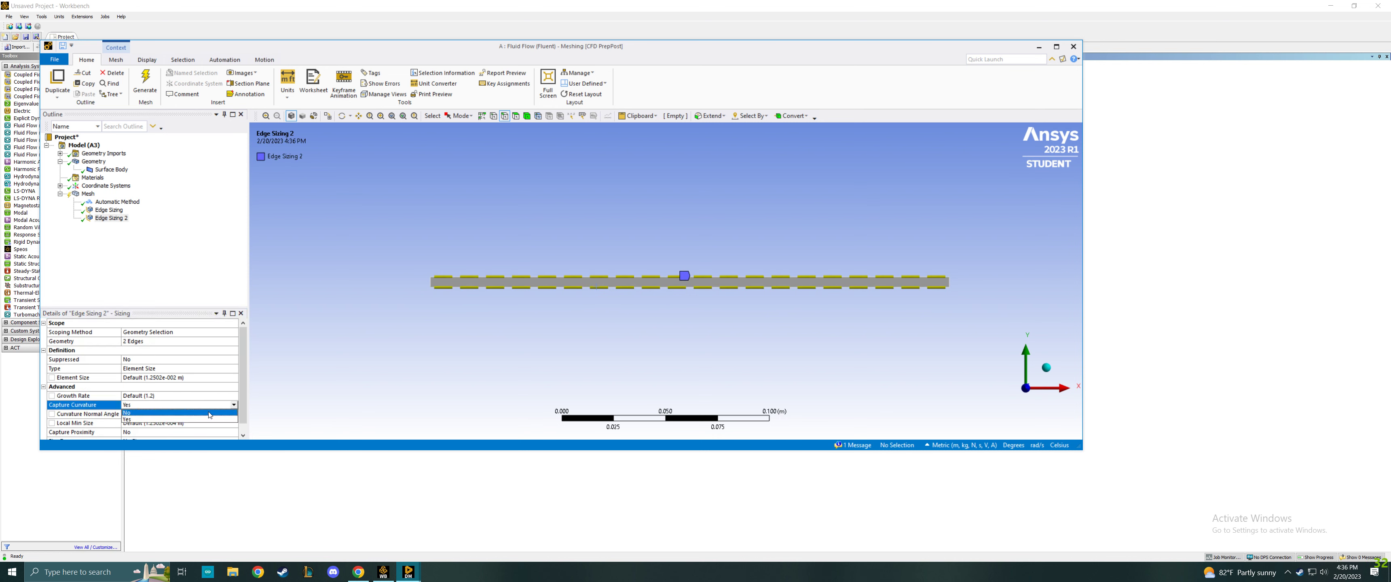
left_click(141, 426)
left_click(145, 396)
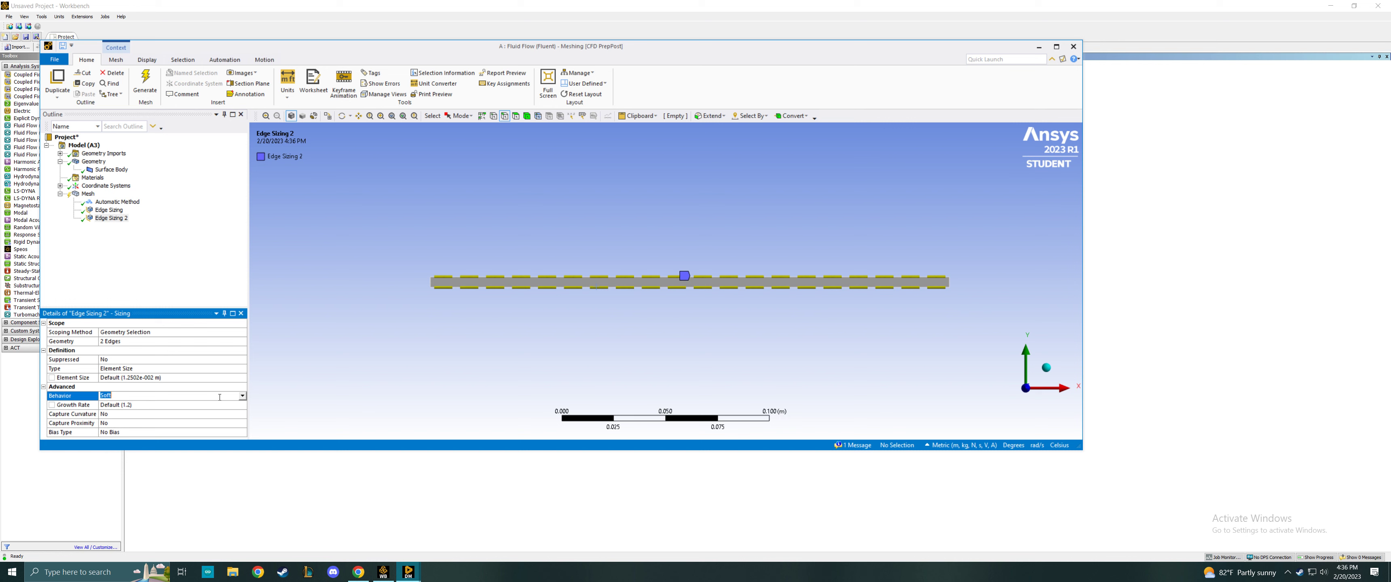
left_click(162, 396)
left_click(217, 407)
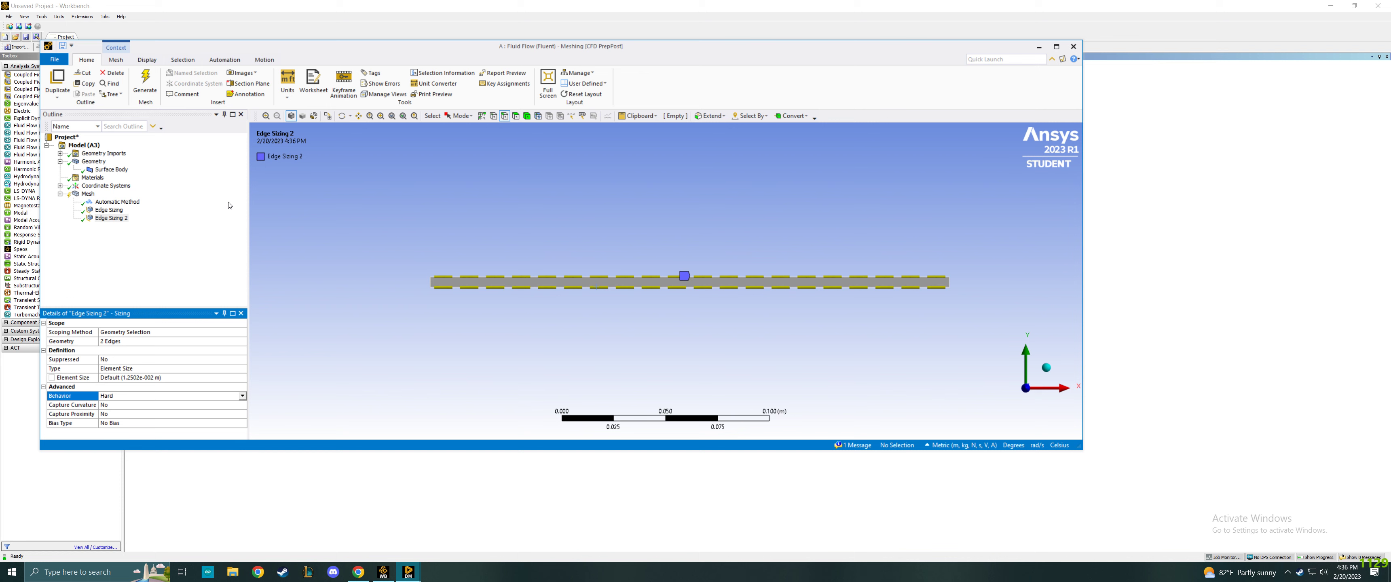
Step: Define the long-edge sizing by Number of Divisions and set it to 500
scroll(526, 286, "down", 2)
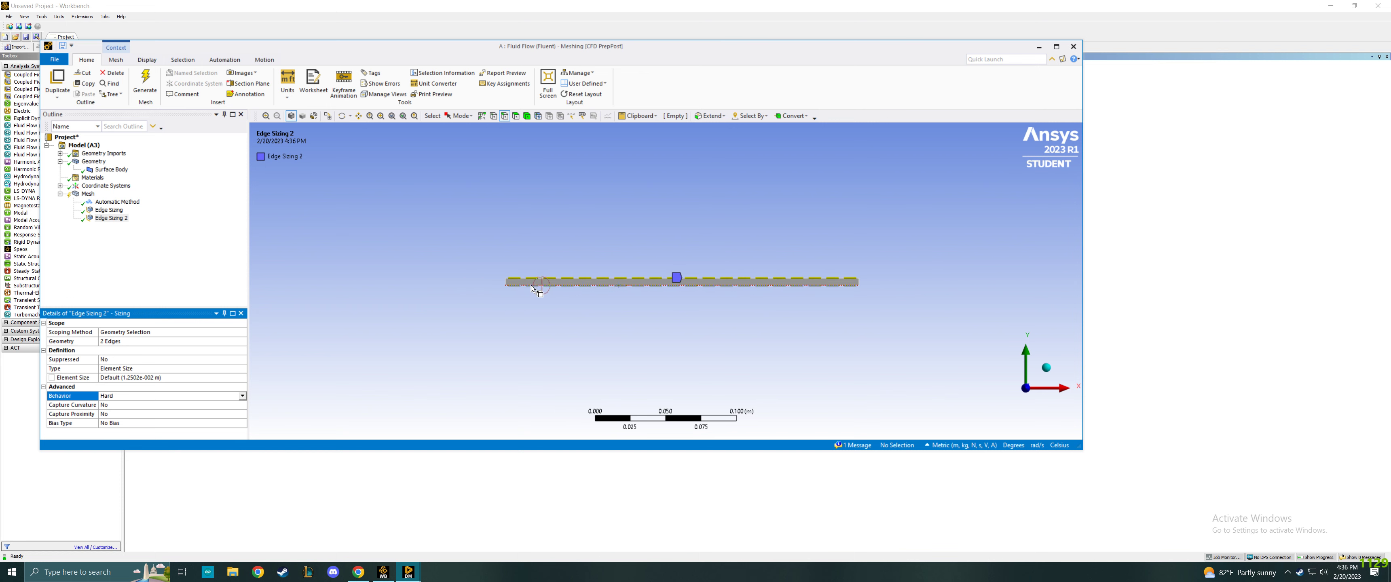
scroll(590, 286, "up", 5)
scroll(591, 286, "down", 2)
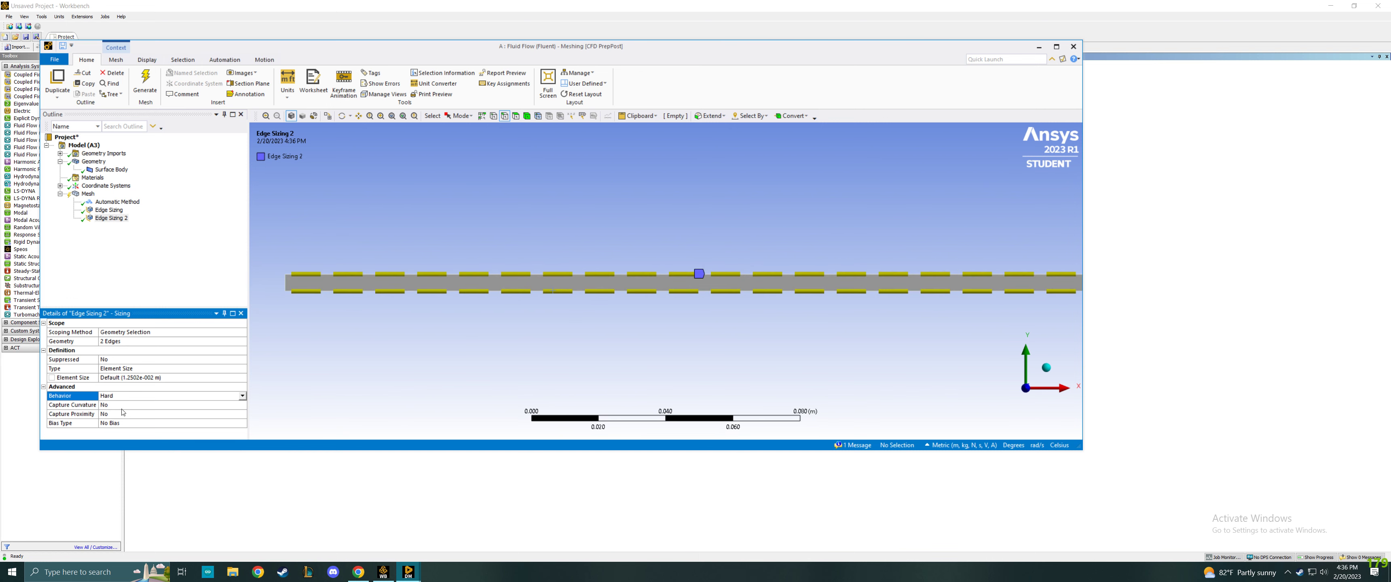
left_click(155, 368)
left_click(243, 369)
left_click(141, 386)
left_click(133, 378)
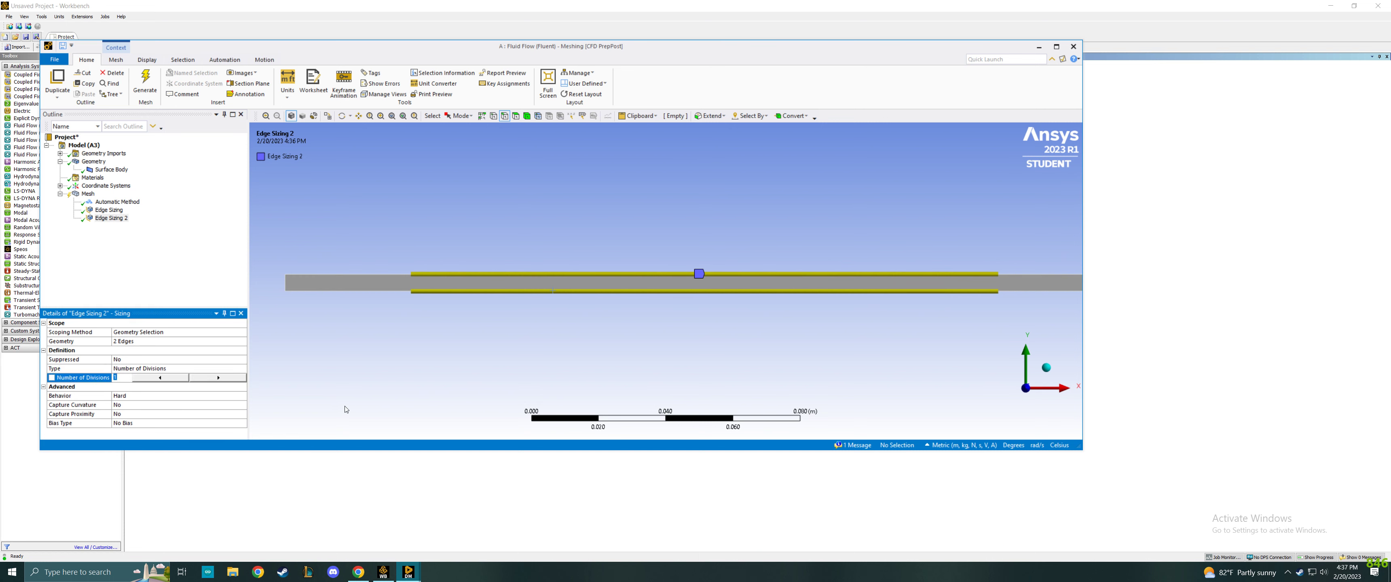
type("500")
left_click(201, 293)
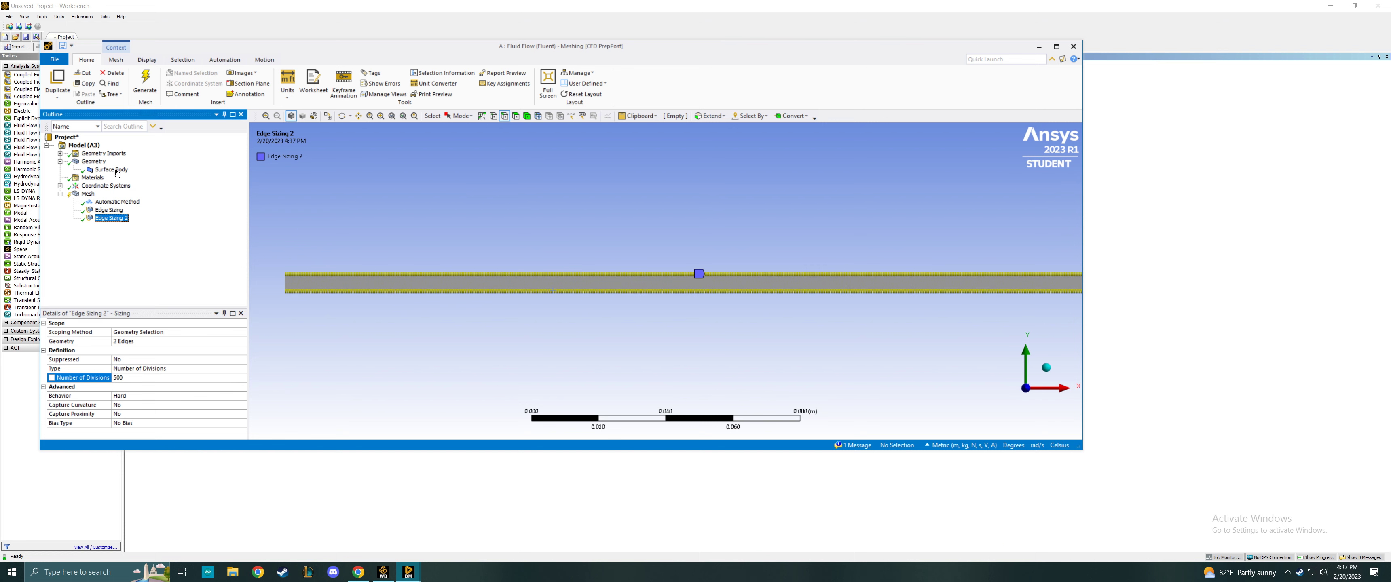
Step: Regenerate the mesh with both edge sizings and display the resulting elements on the rectangle
left_click(144, 88)
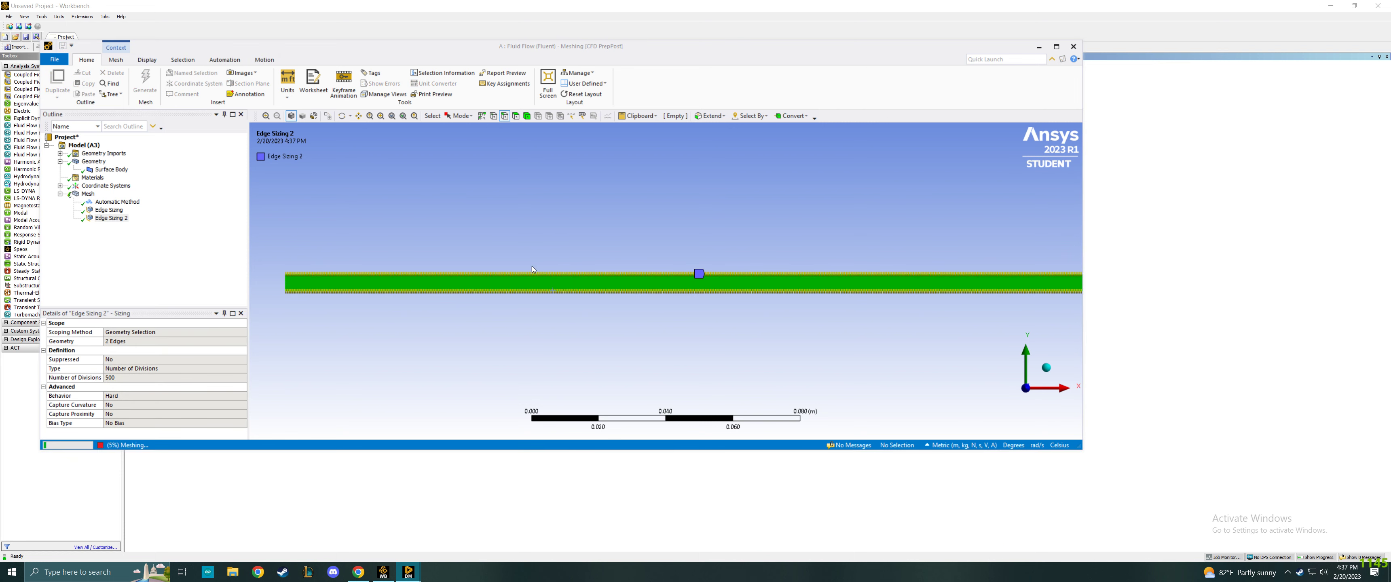
left_click(88, 193)
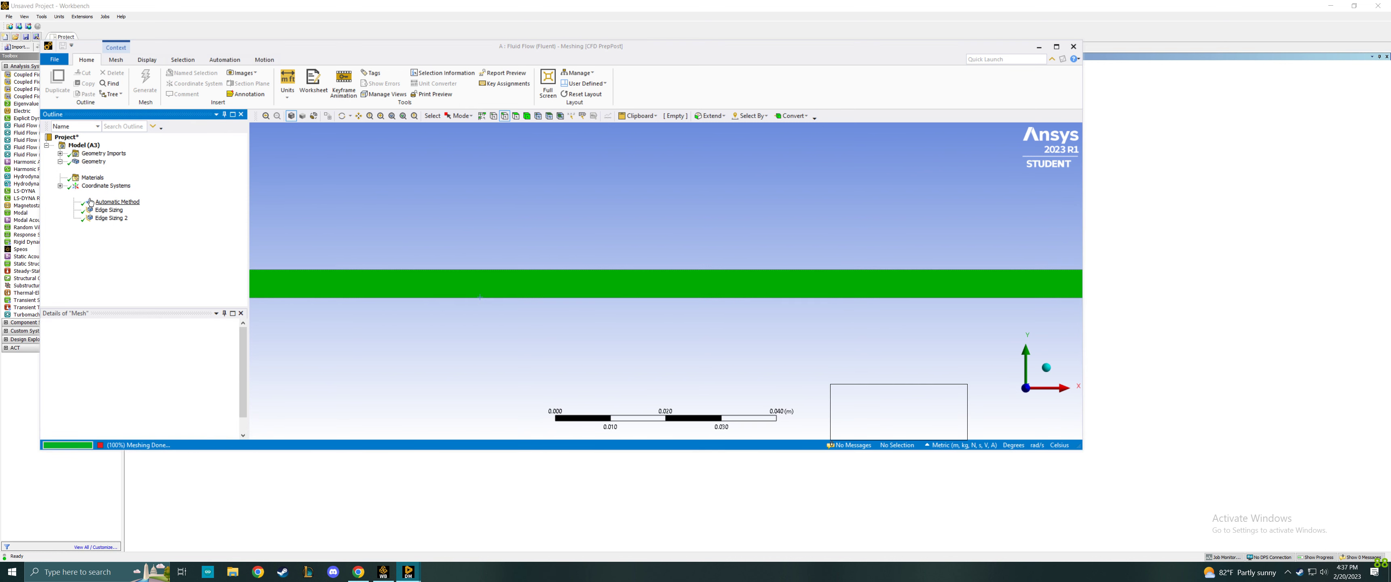
left_click(118, 201)
left_click(88, 193)
scroll(448, 303, "down", 2)
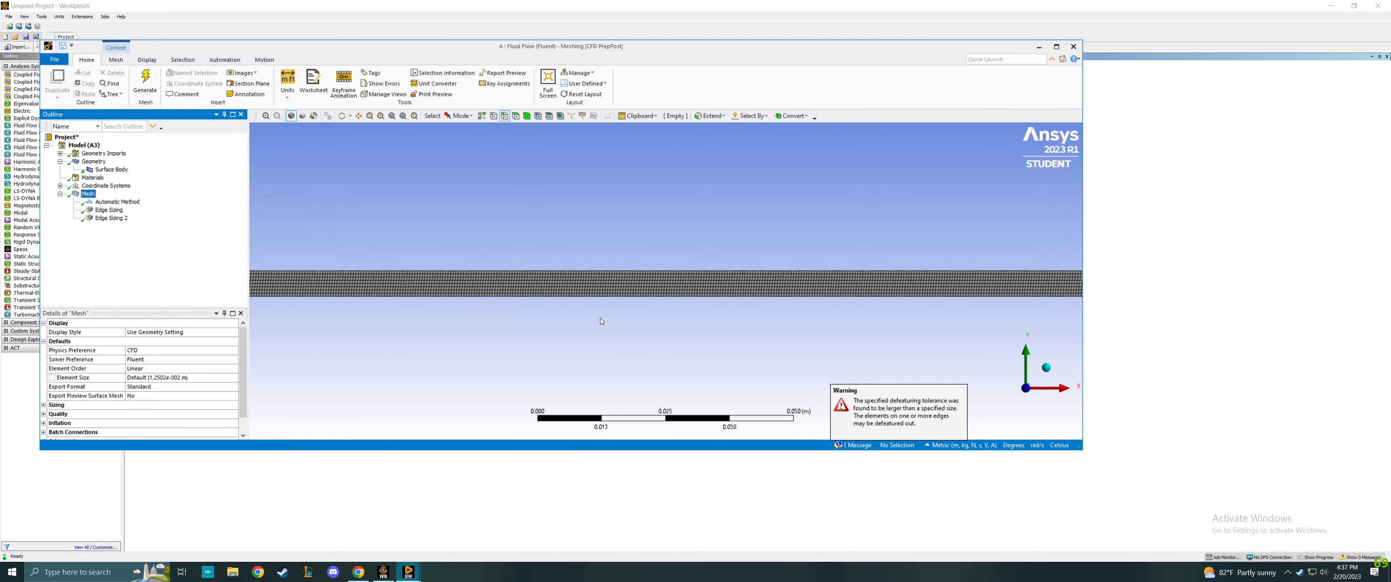
Step: Examine the element layout at the short ends and along the rectangle, finishing with the whole strip in the XY view
middle_click_drag(258, 282, 464, 286)
scroll(574, 294, "up", 3)
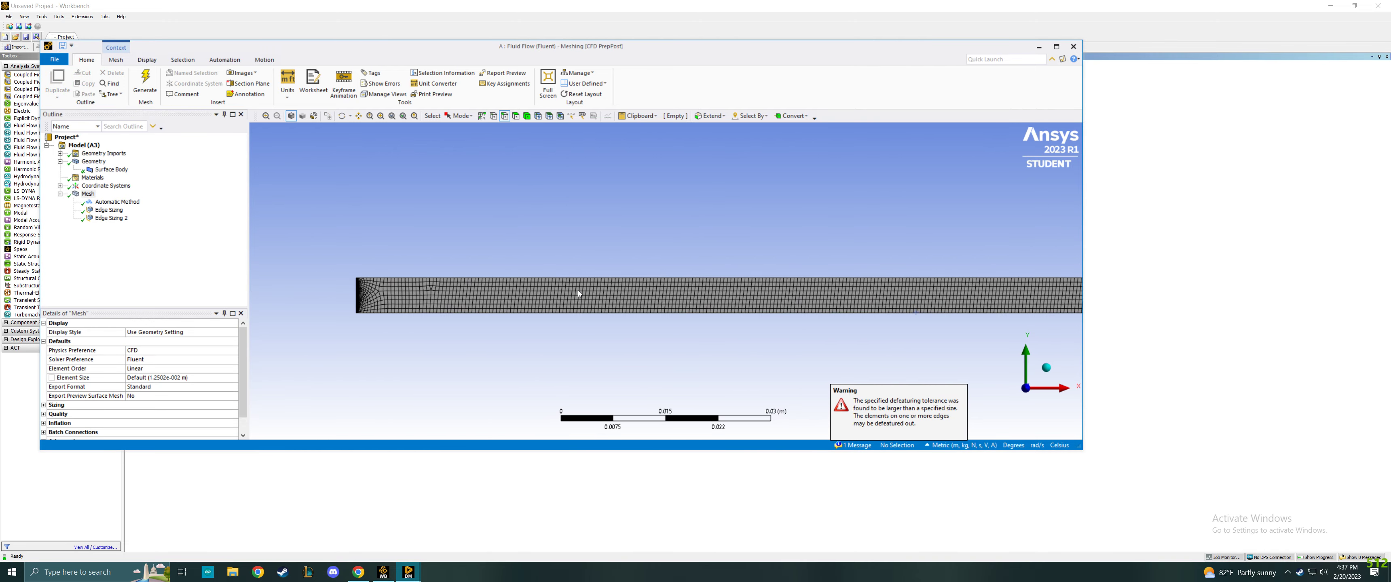
middle_click_drag(578, 293, 692, 365)
scroll(674, 312, "up", 2)
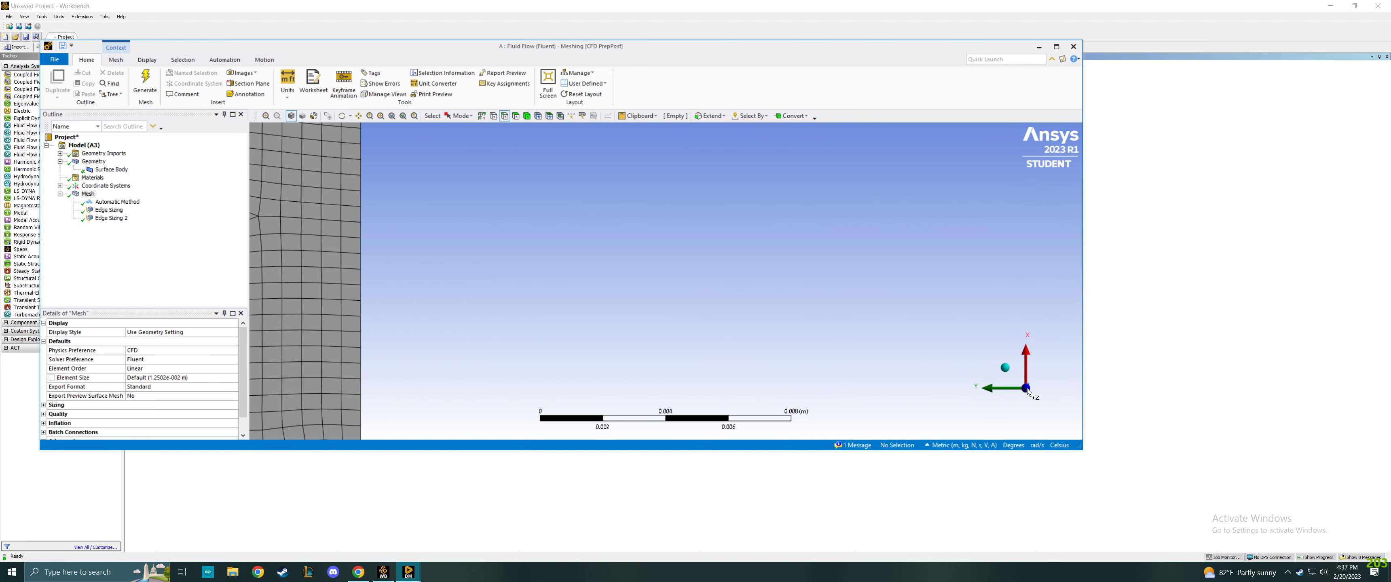
scroll(719, 329, "down", 1)
scroll(720, 329, "down", 3)
left_click(1025, 369)
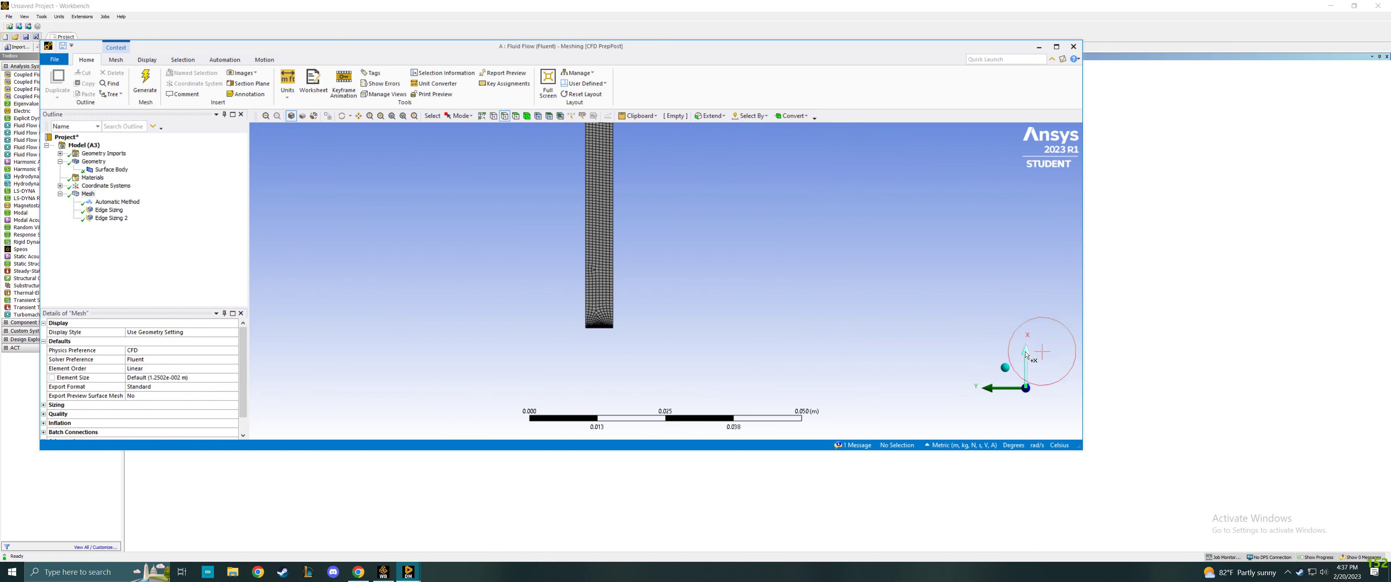
middle_click_drag(668, 278, 749, 300)
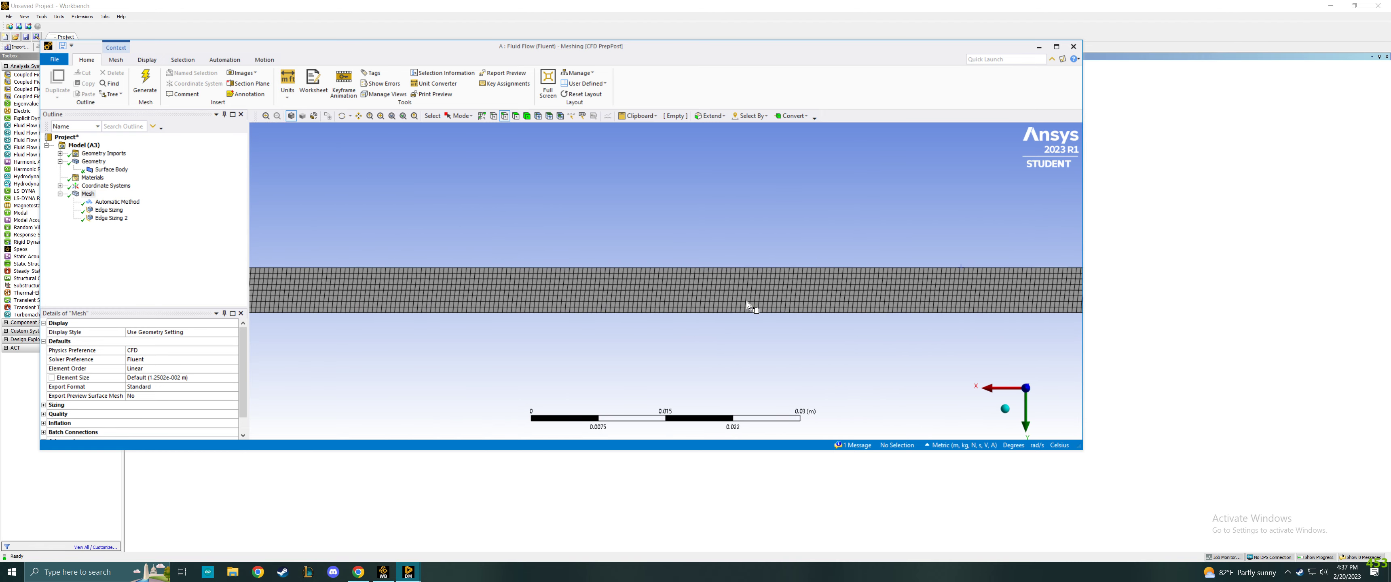
scroll(485, 284, "down", 3)
middle_click_drag(566, 319, 551, 322)
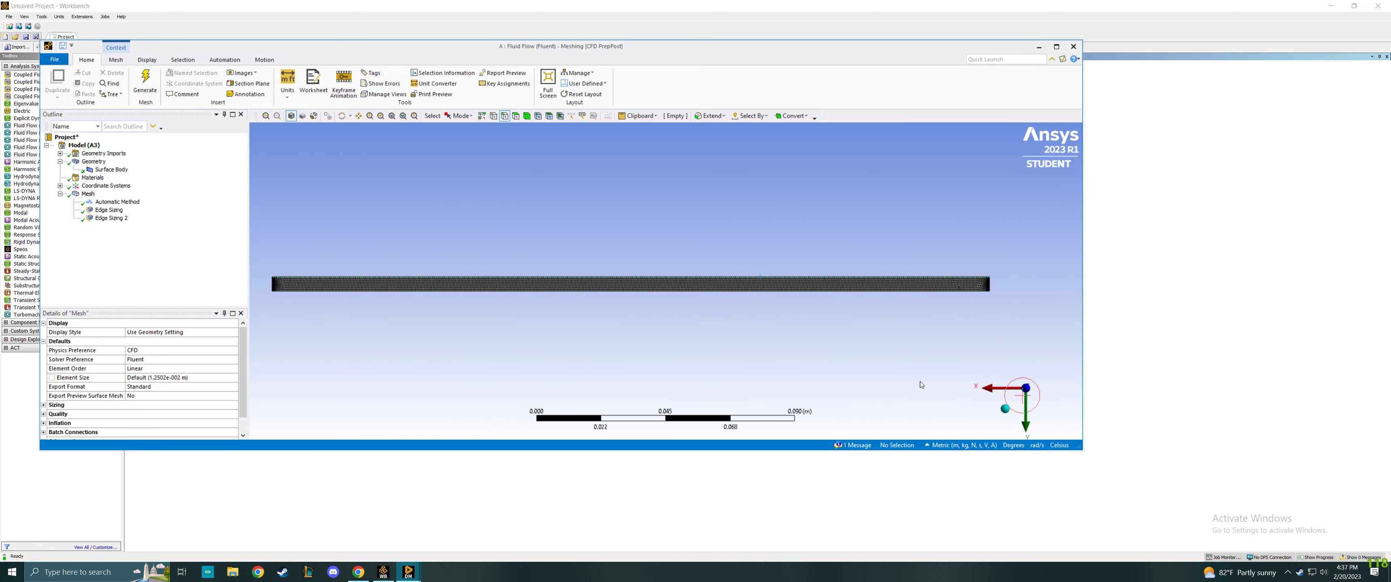
scroll(280, 281, "up", 3)
middle_click_drag(404, 286, 559, 229)
left_click(1074, 379)
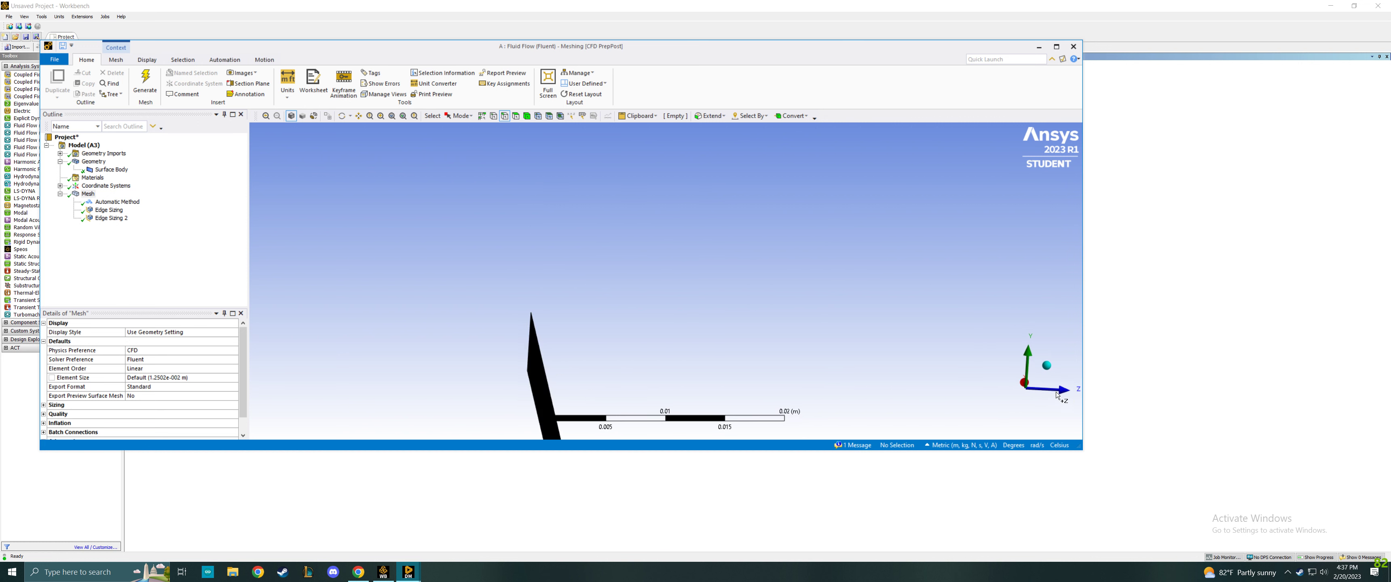
middle_click_drag(585, 373, 533, 351)
key("F7")
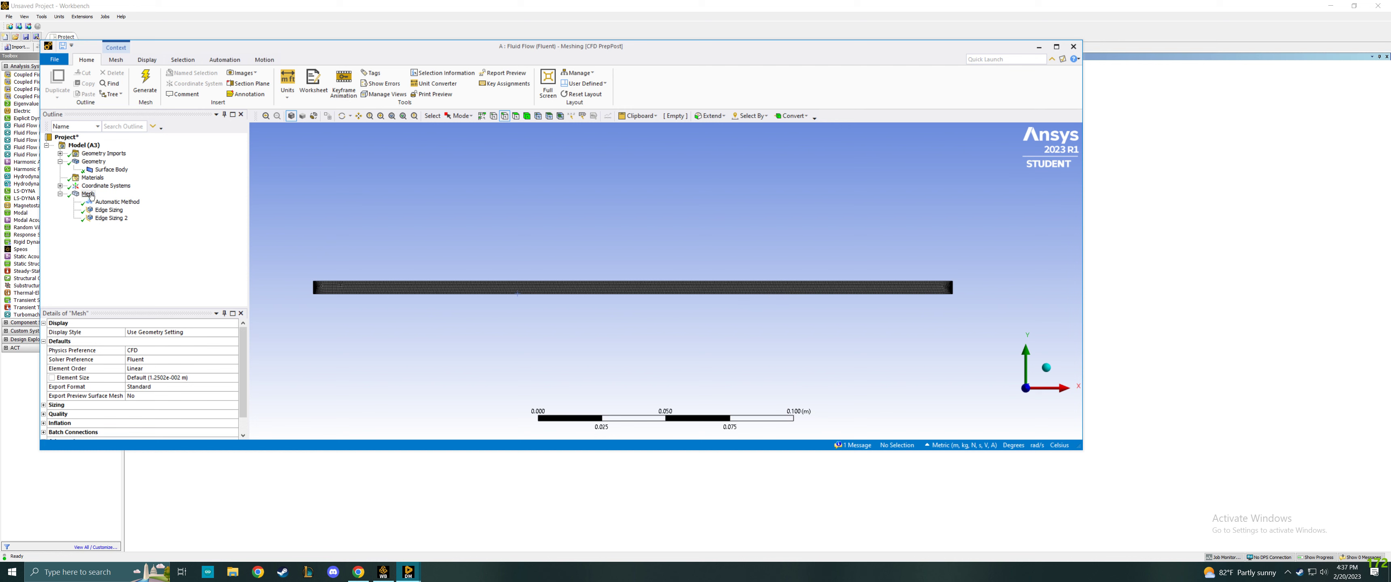
Step: Insert a Face Meshing control on the mesh and scope it to the rectangle's face
right_click(90, 196)
mouse_move(140, 199)
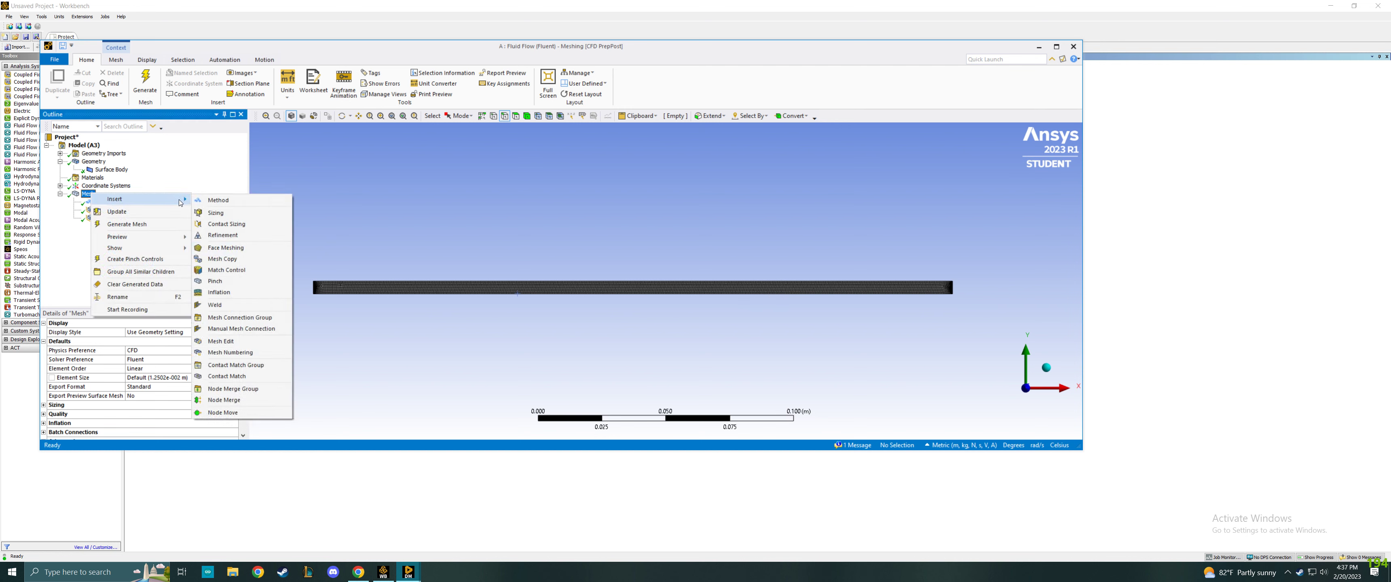
left_click(231, 249)
left_click(381, 288)
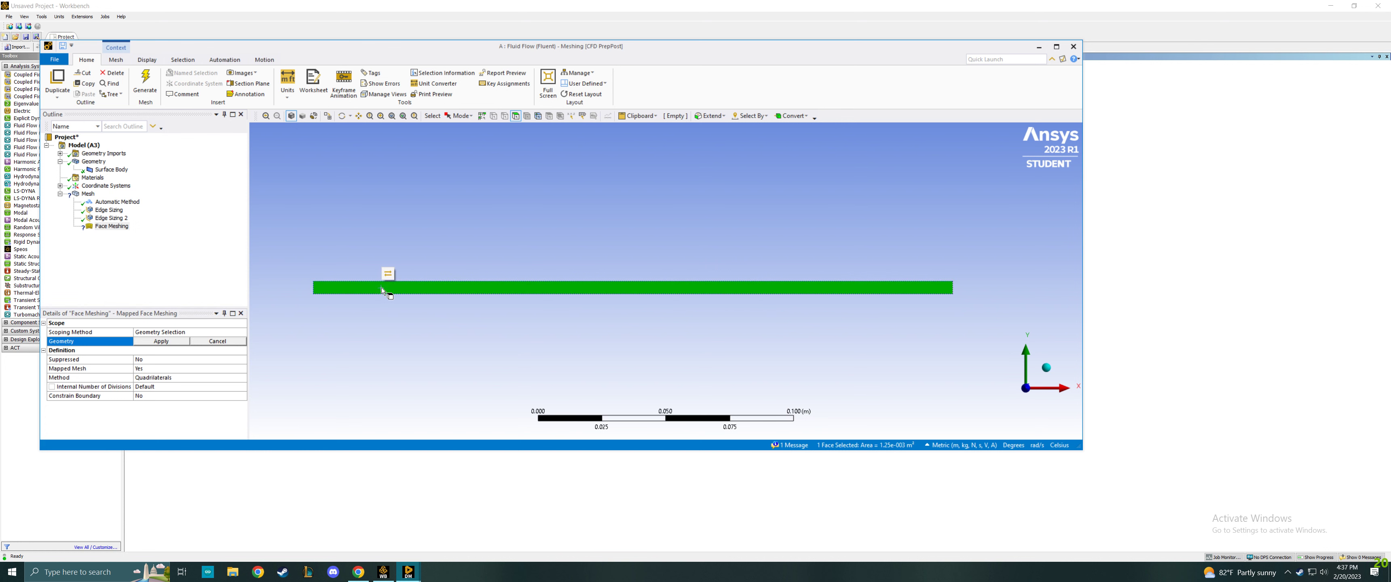
left_click(167, 342)
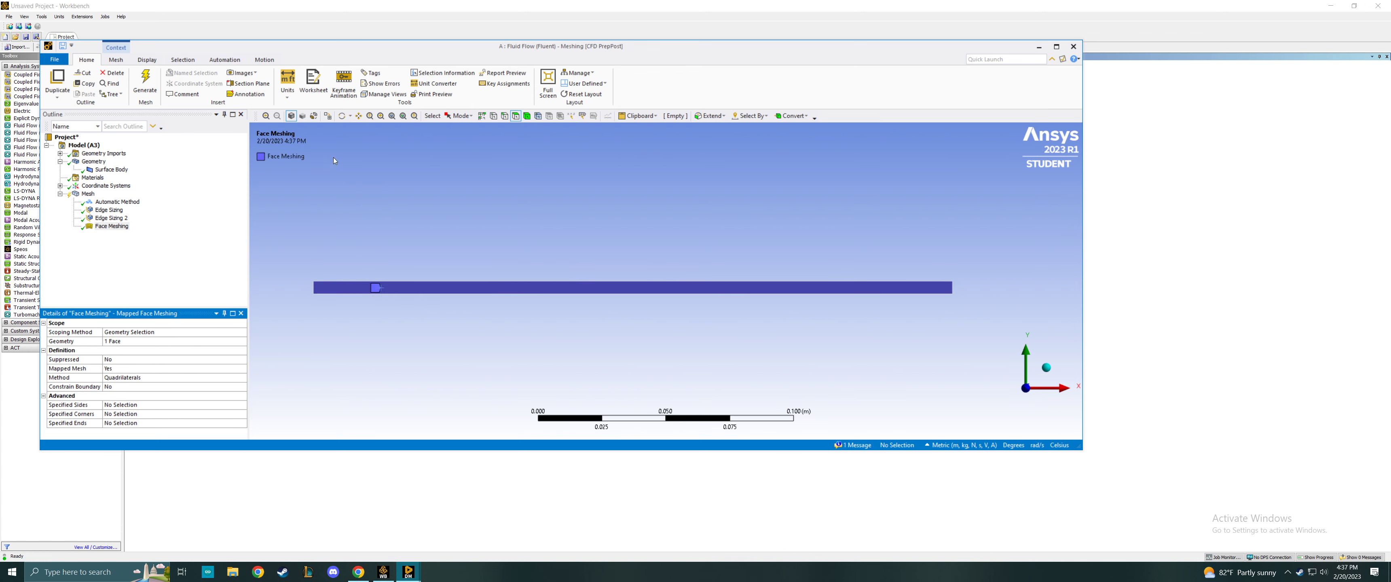
Step: Regenerate the mesh with the face meshing control and display the mapped elements
left_click(145, 81)
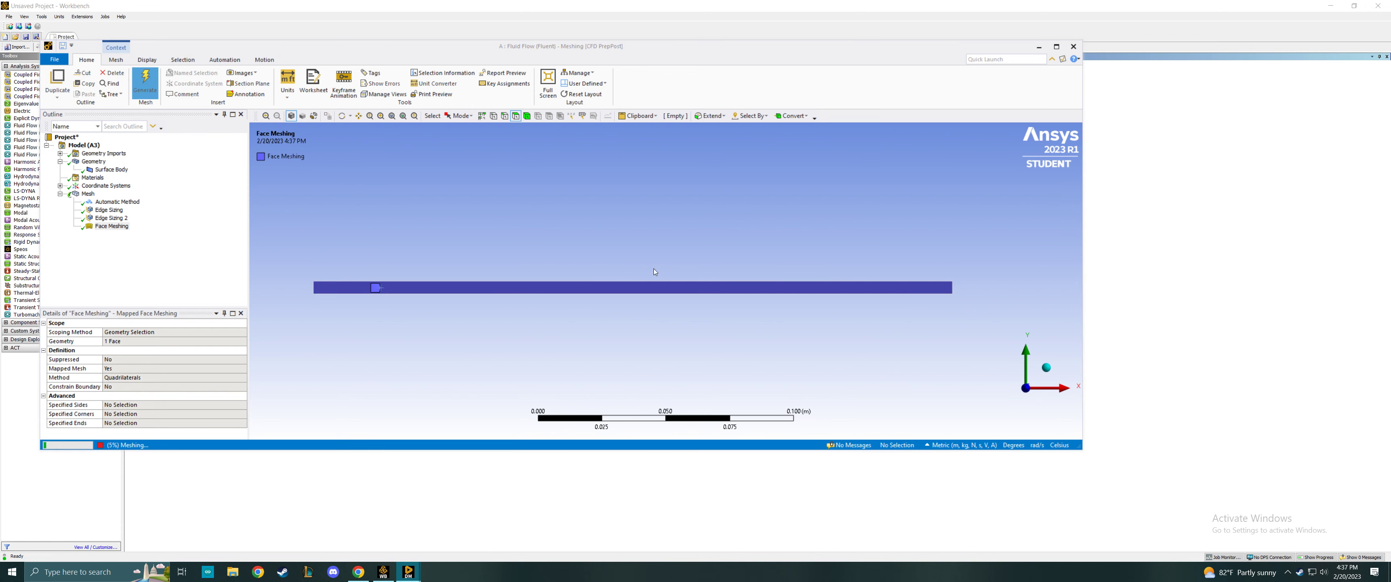
left_click(91, 195)
scroll(605, 298, "up", 3)
scroll(890, 255, "down", 3)
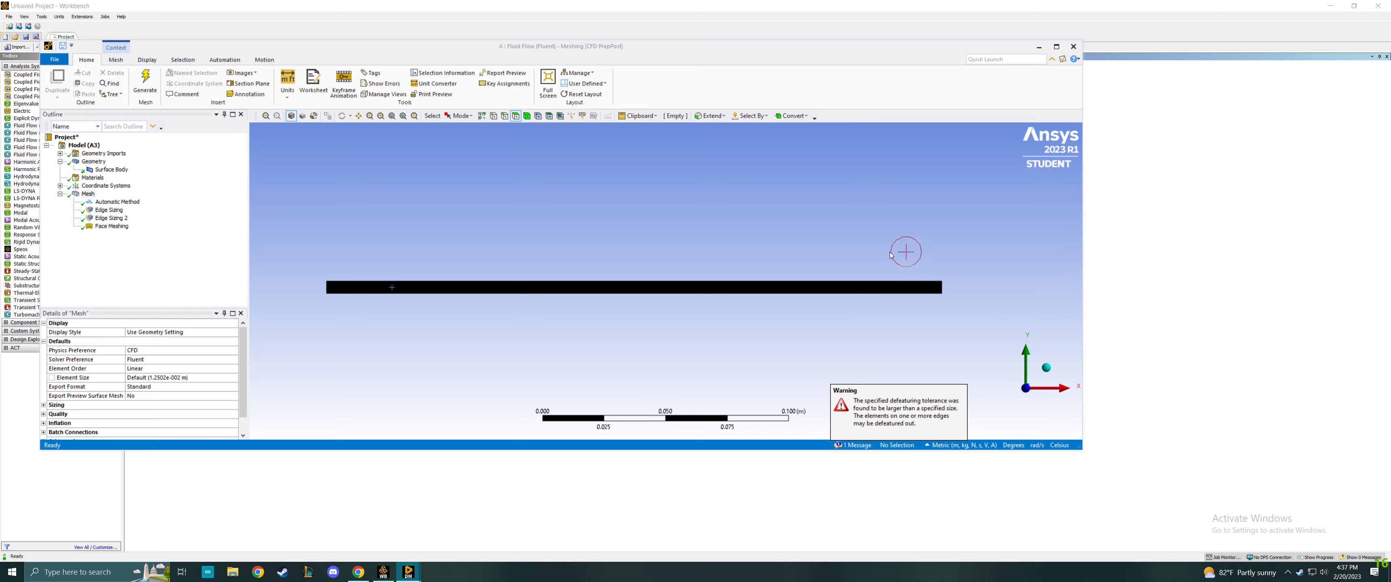
Step: Inspect the regularity of the mapped mesh along the long edges and at the rectangle's end, finishing with the full strip in view
scroll(599, 290, "up", 10)
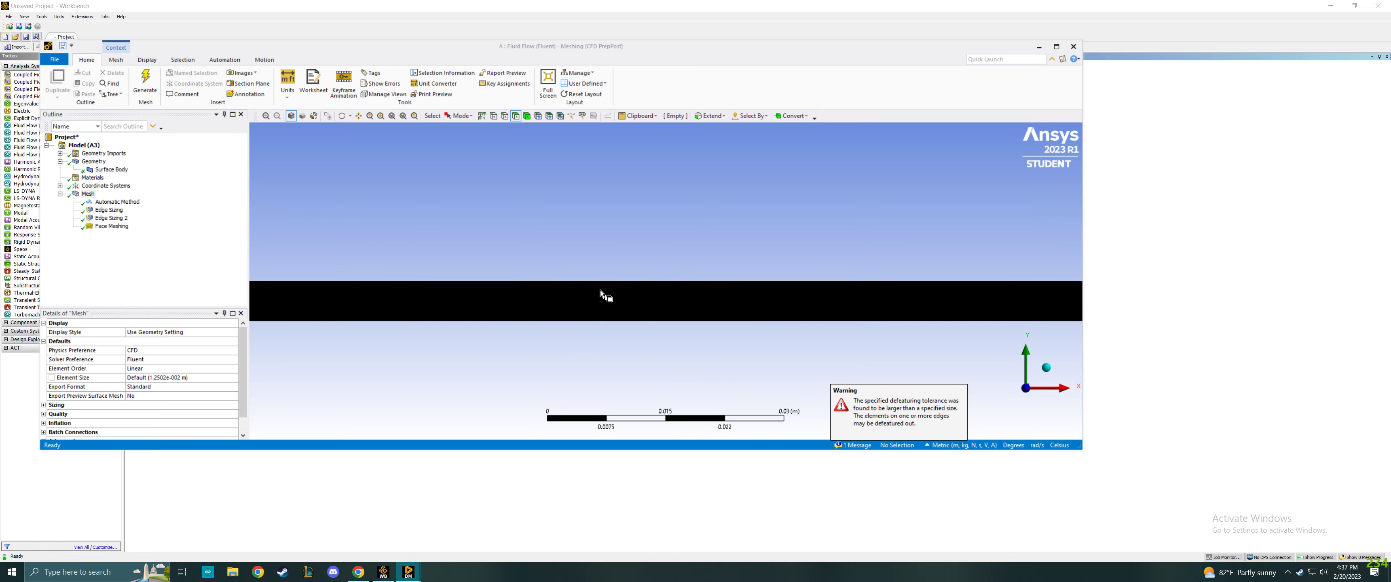
scroll(704, 317, "up", 5)
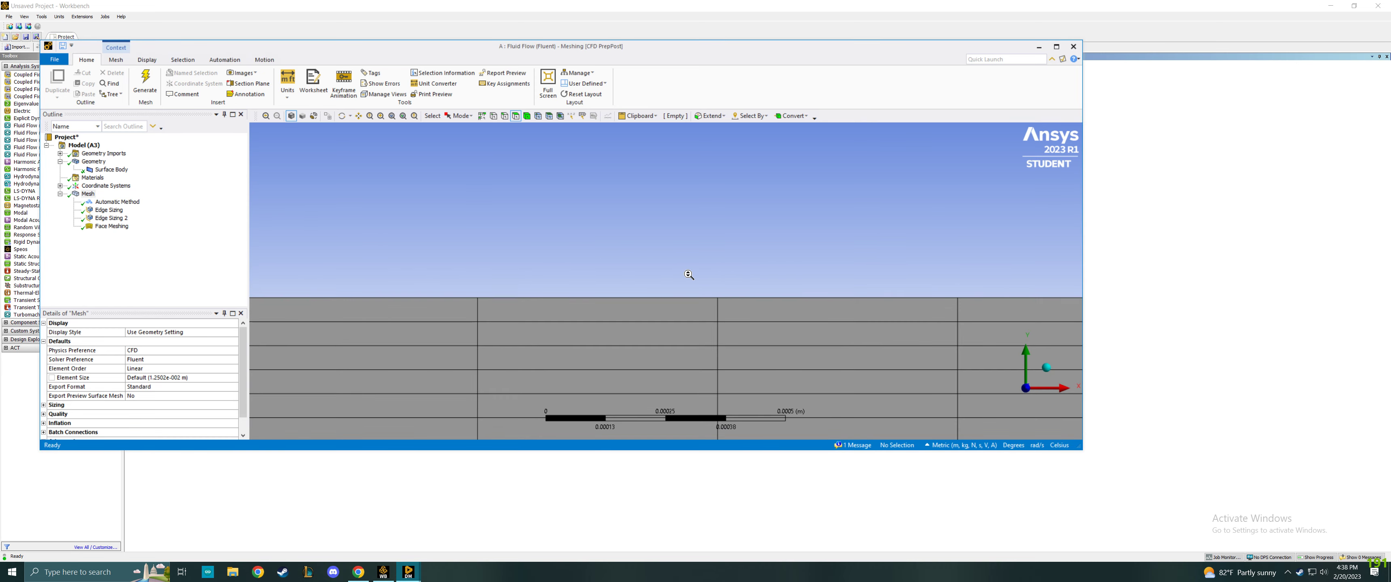
scroll(669, 337, "down", 10)
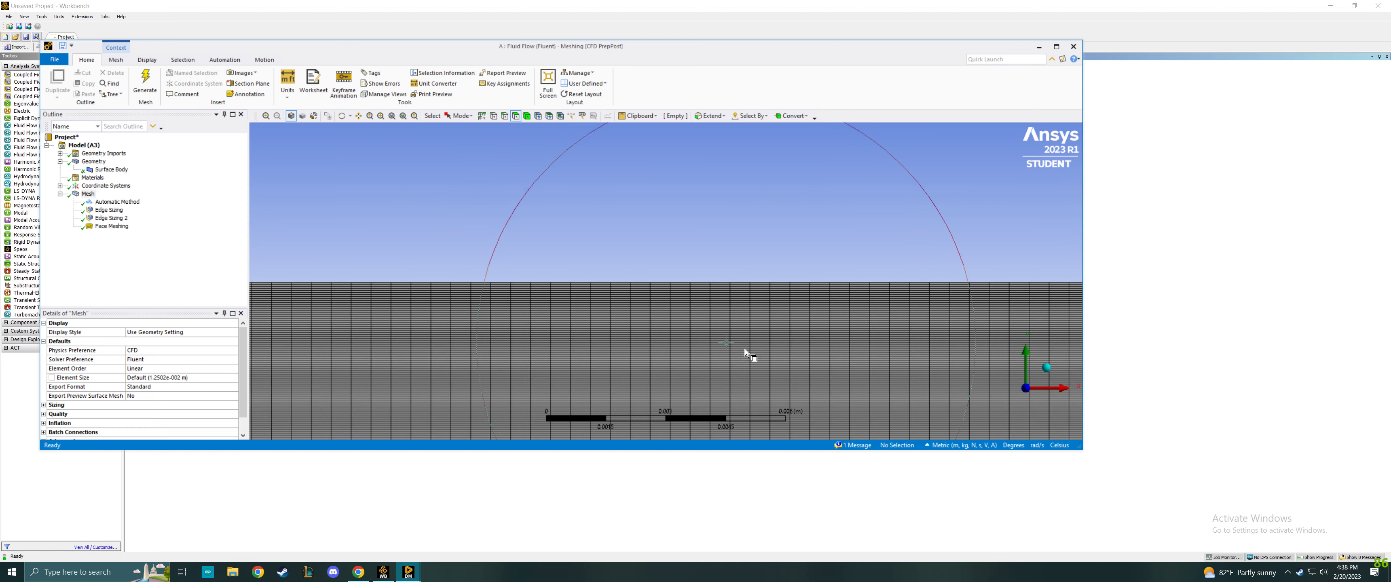
scroll(937, 341, "down", 3)
middle_click_drag(965, 327, 526, 319, "ctrl")
scroll(682, 309, "up", 5)
scroll(654, 330, "up", 6)
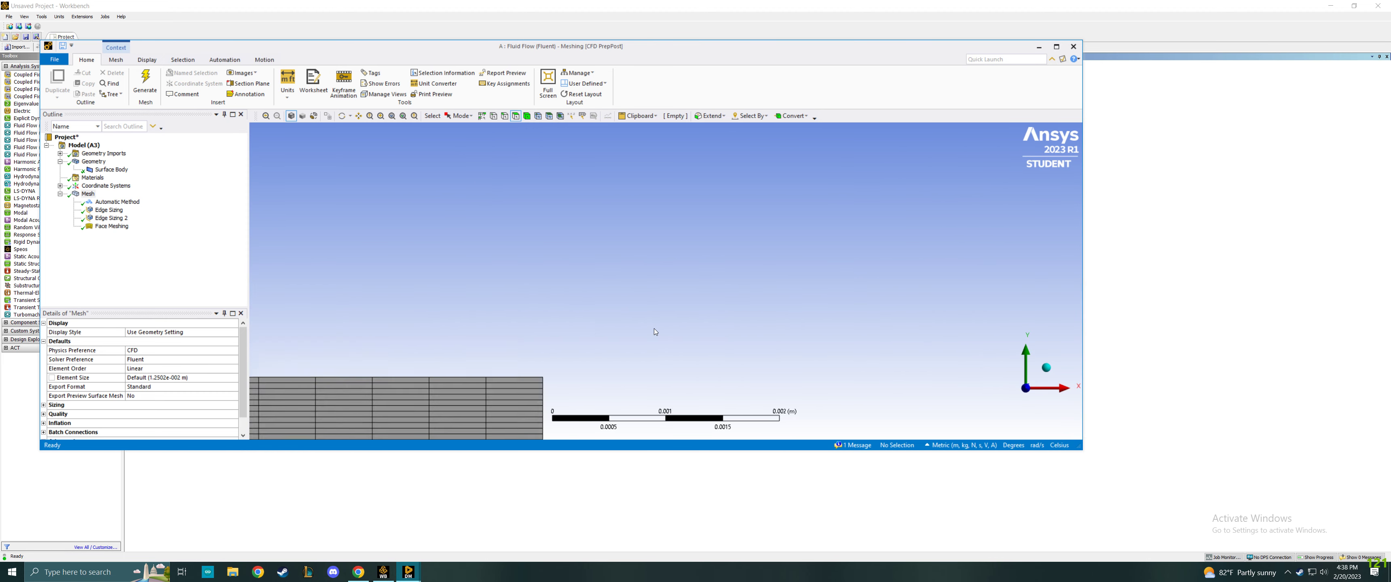
scroll(538, 326, "down", 8)
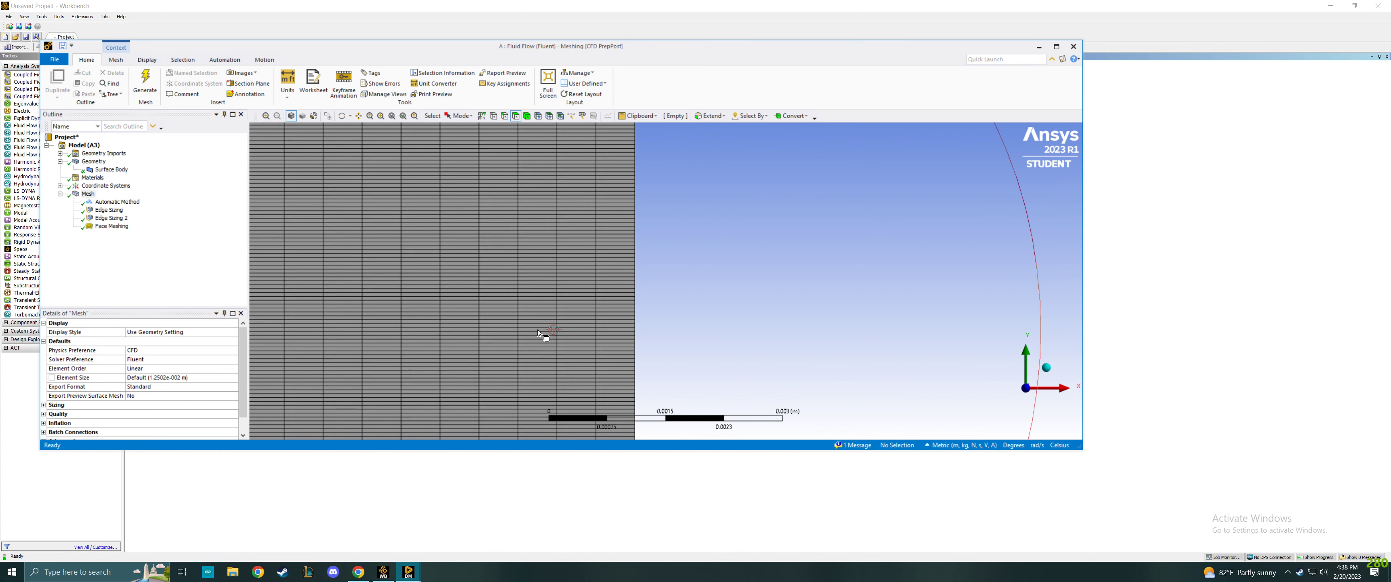
scroll(550, 314, "down", 3)
scroll(513, 291, "up", 2)
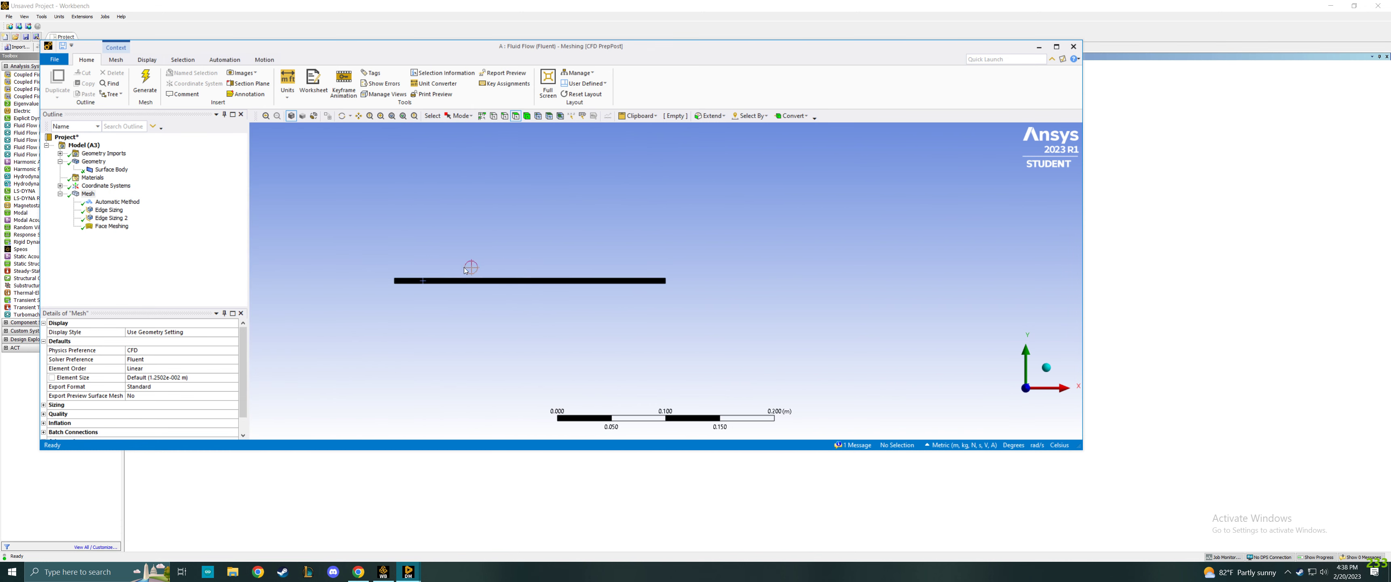
middle_click_drag(506, 323, 632, 326, "ctrl")
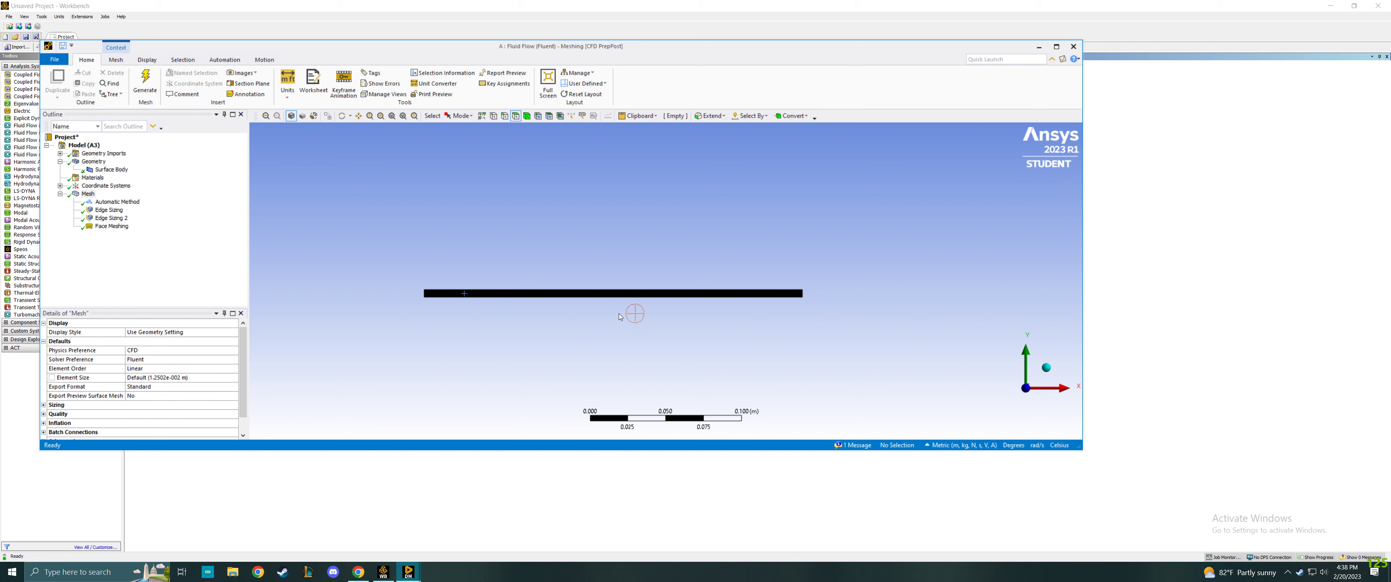
scroll(548, 290, "up", 2)
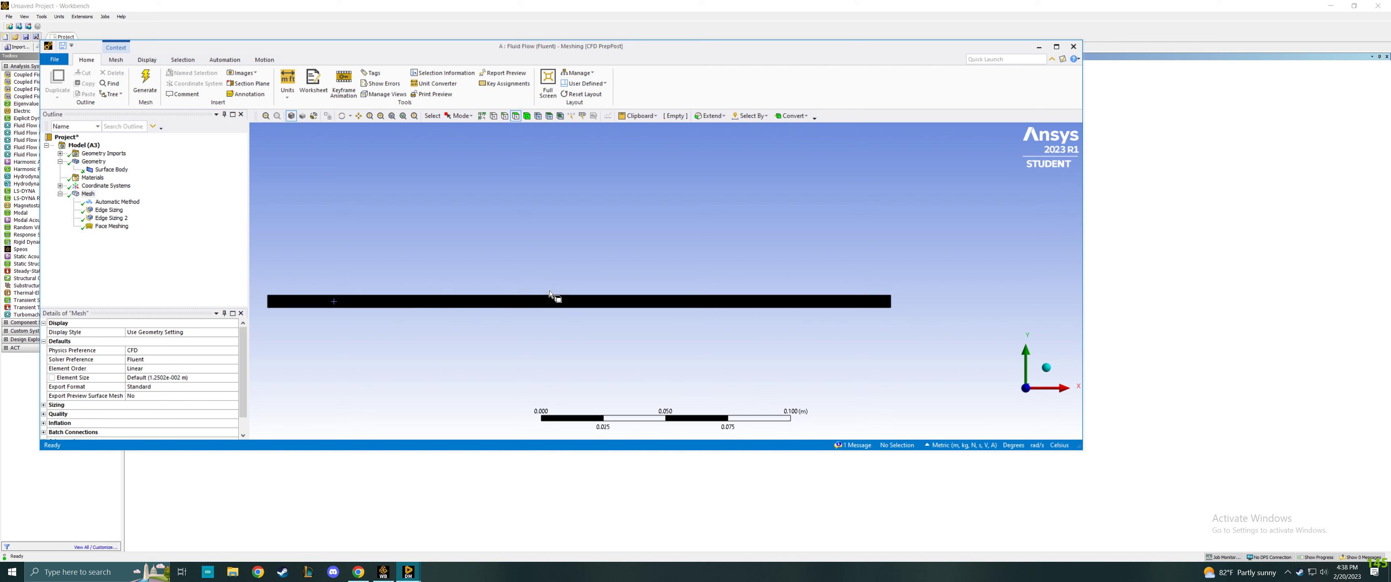
mouse_move(543, 302)
middle_mouse_down("ctrl")
mouse_move(564, 329)
mouse_move(600, 300)
middle_mouse_up("ctrl")
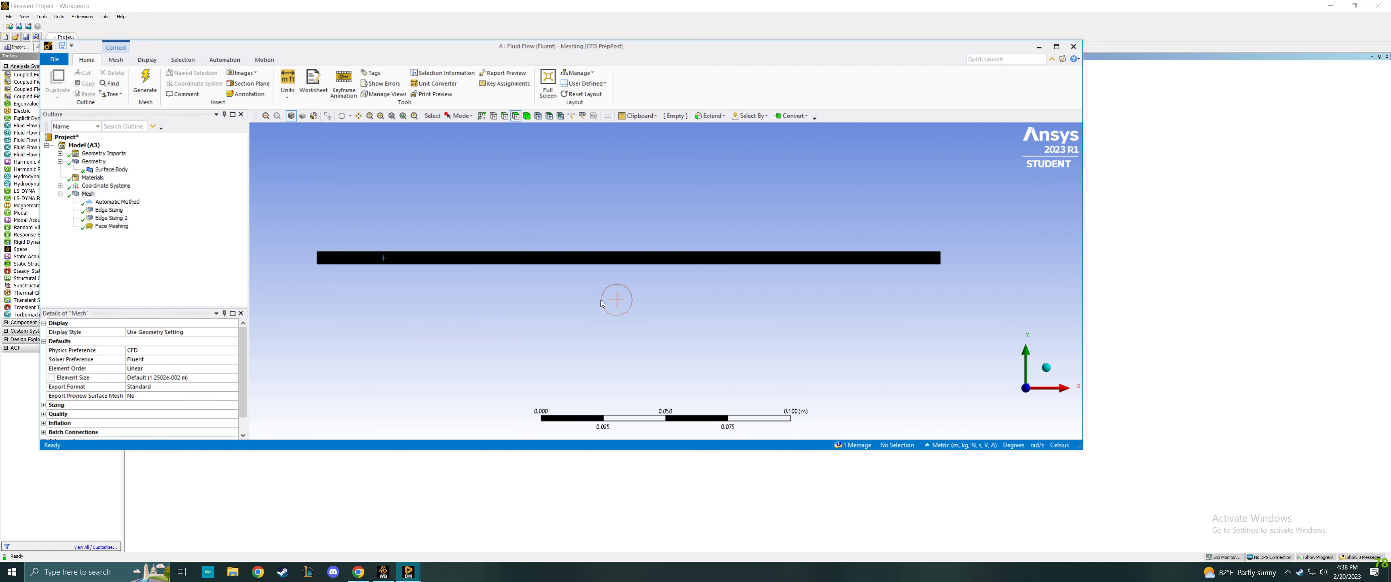
Step: Create a named selection called Inlet from the rectangle's left short edge
left_click(505, 116)
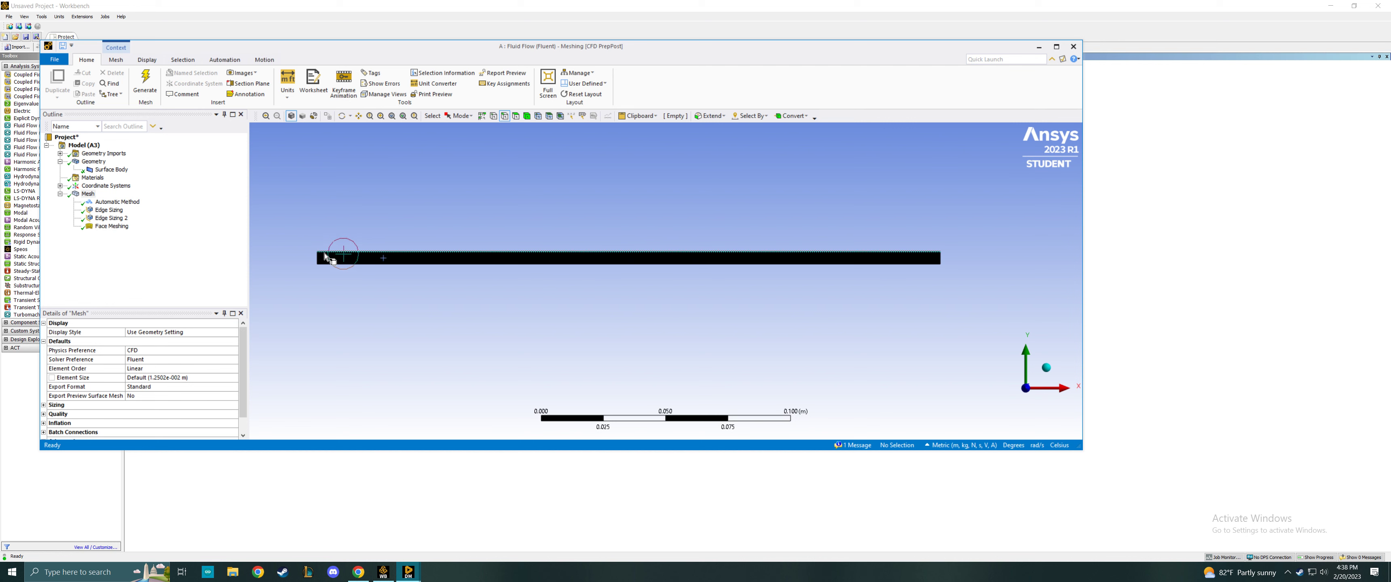
left_click(319, 258)
key("n")
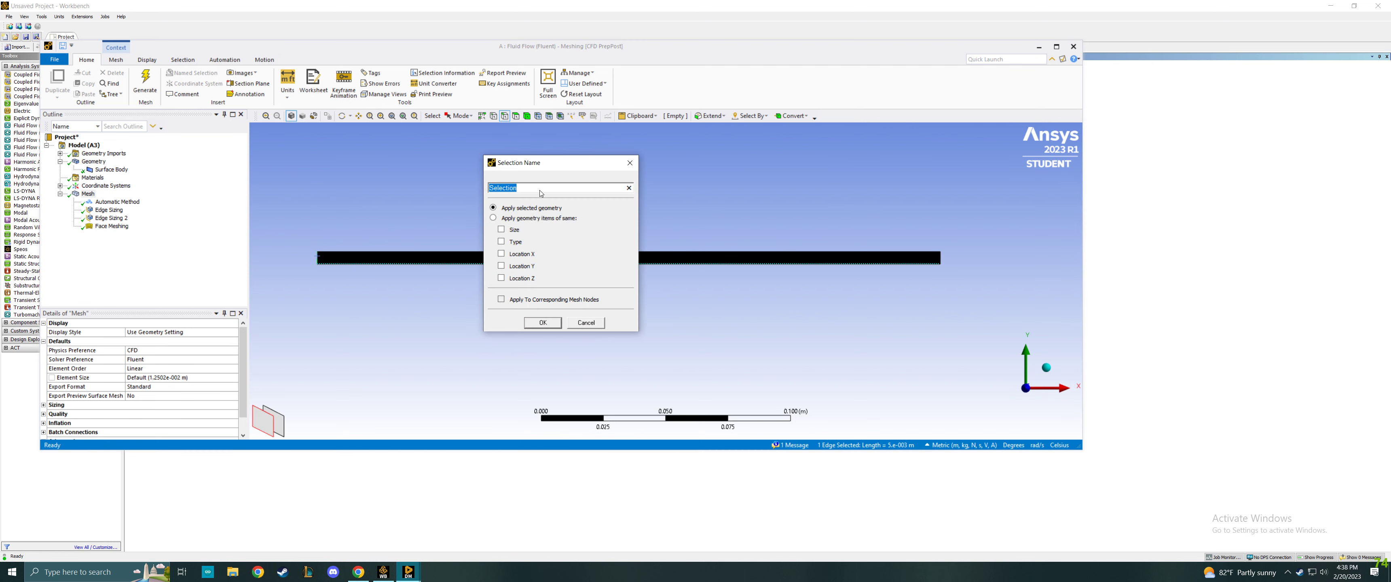
type("Inlet")
key("Return")
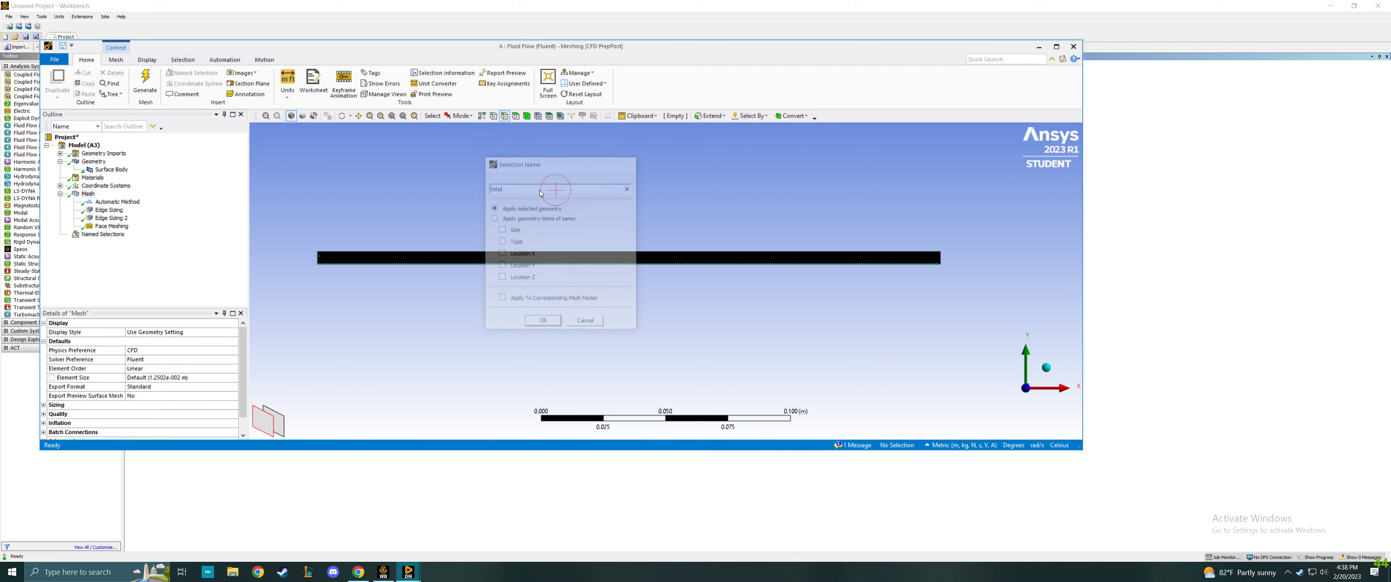
Step: Create a named selection called Outlet from the rectangle's right short edge
left_click(943, 260)
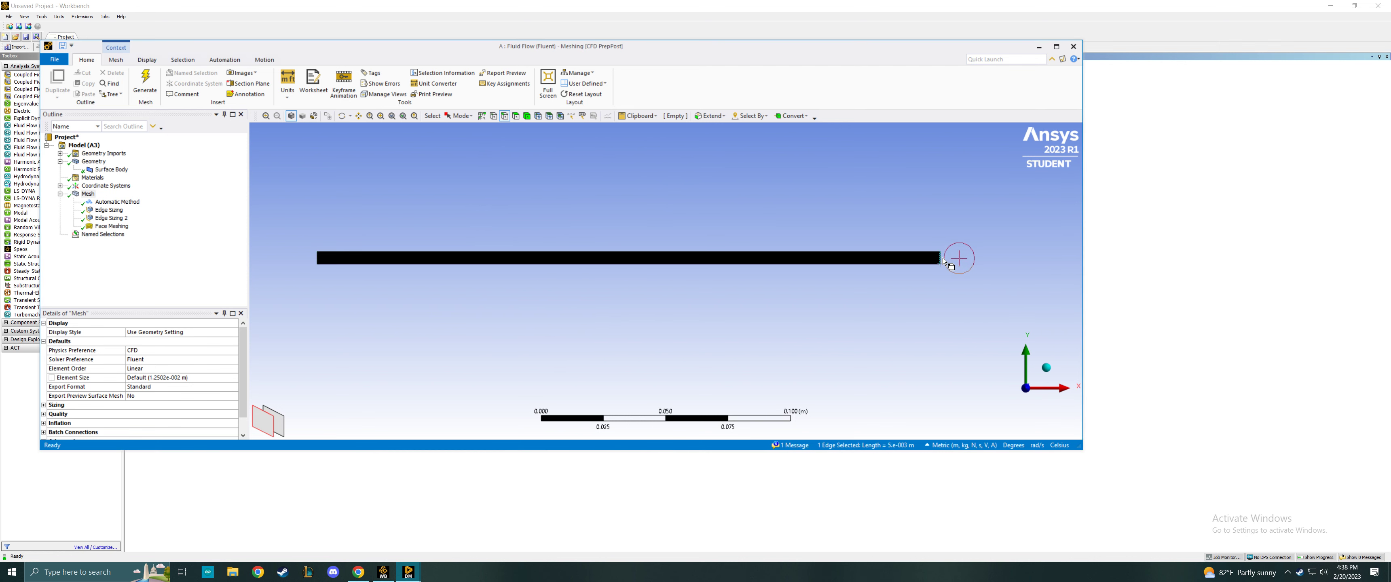
type("n")
type("Outlet")
key("Return")
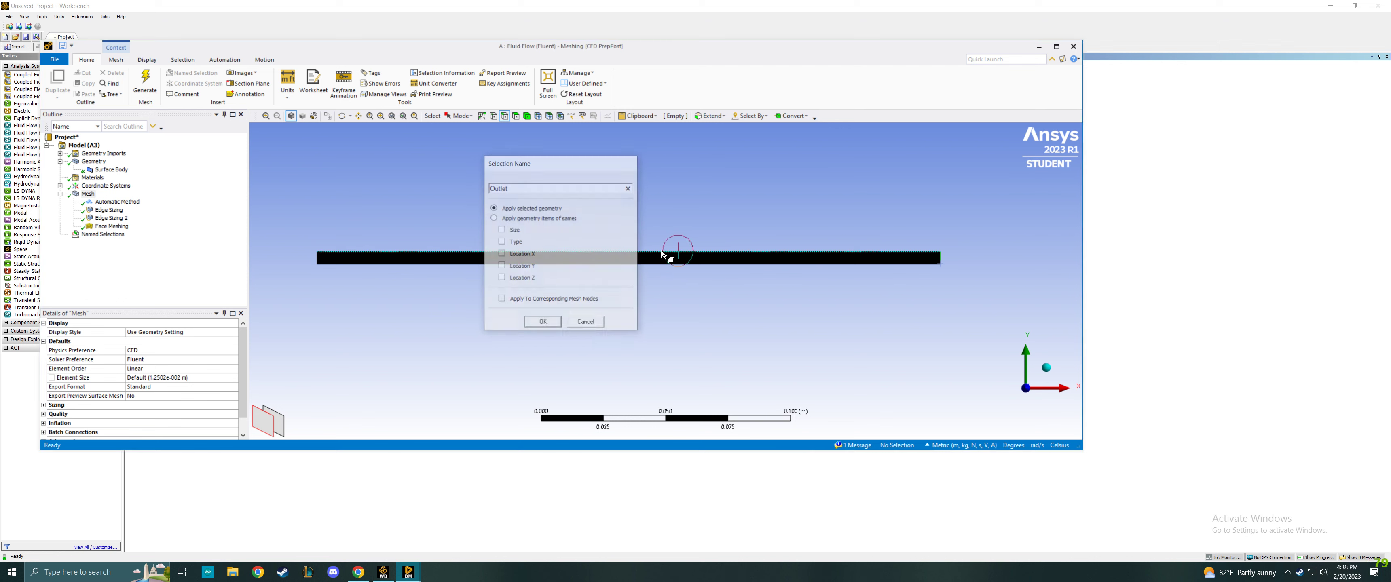
Step: Create a named selection called Upperwall from the rectangle's upper long edge
left_click(596, 254)
type("n")
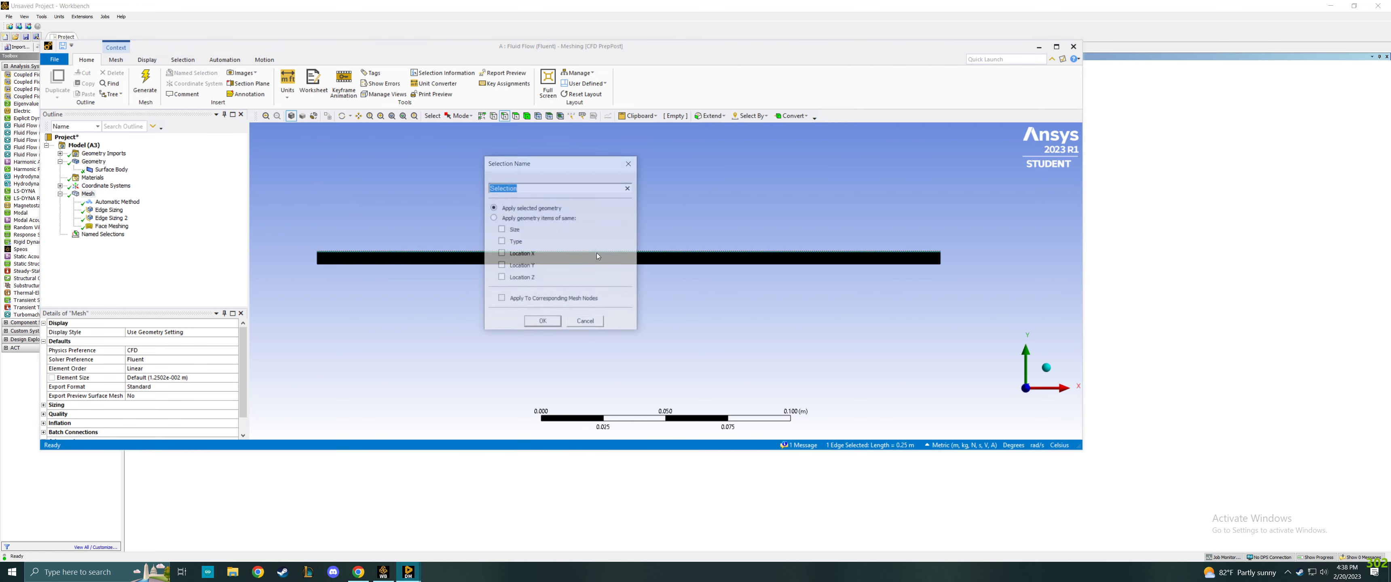
type("Upper")
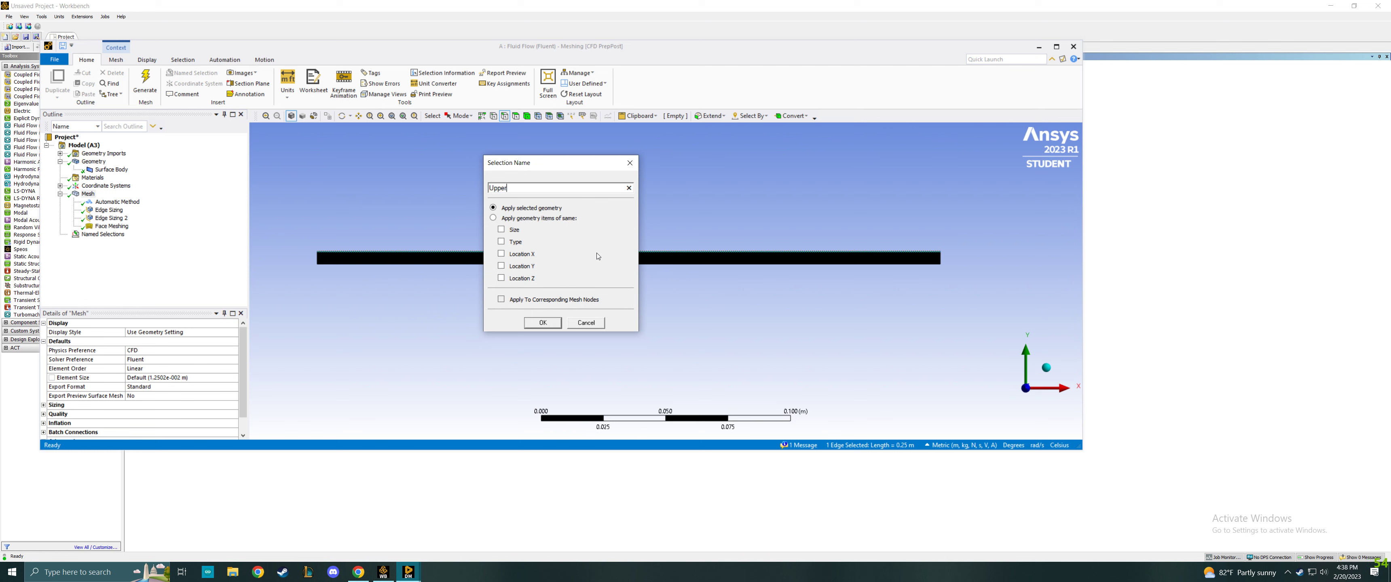
type("wall")
key("Return")
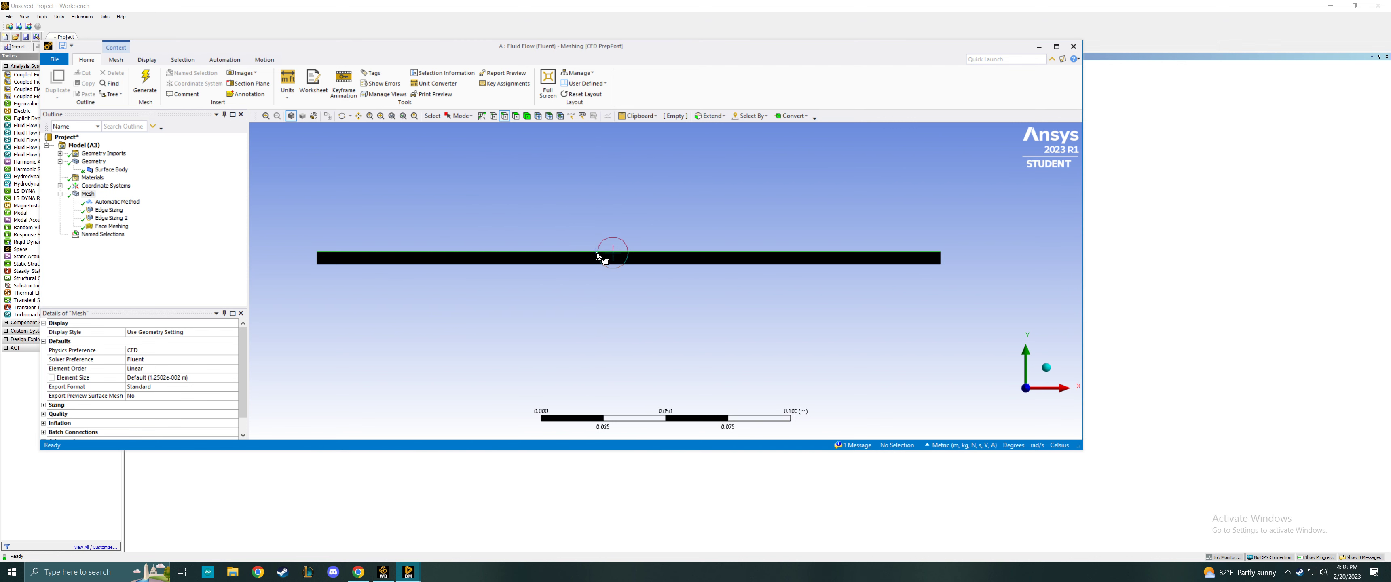
Step: Create a named selection called Lowerwall from the rectangle's lower long edge
left_click(599, 268)
type("n")
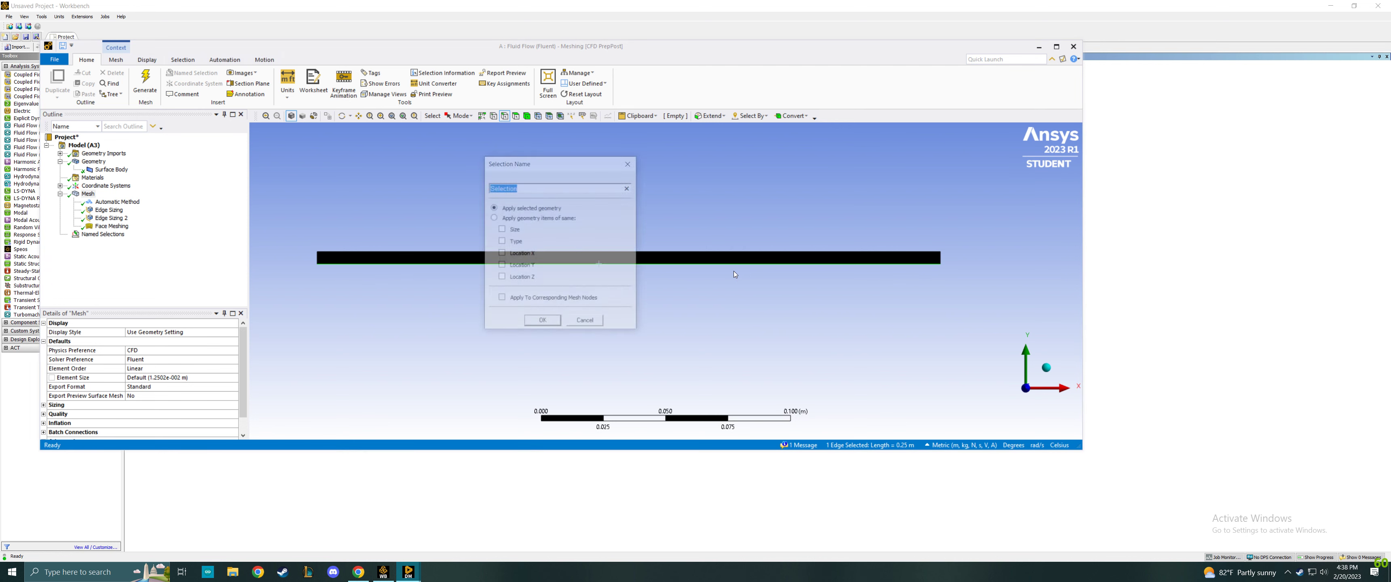
type("Lowerwall")
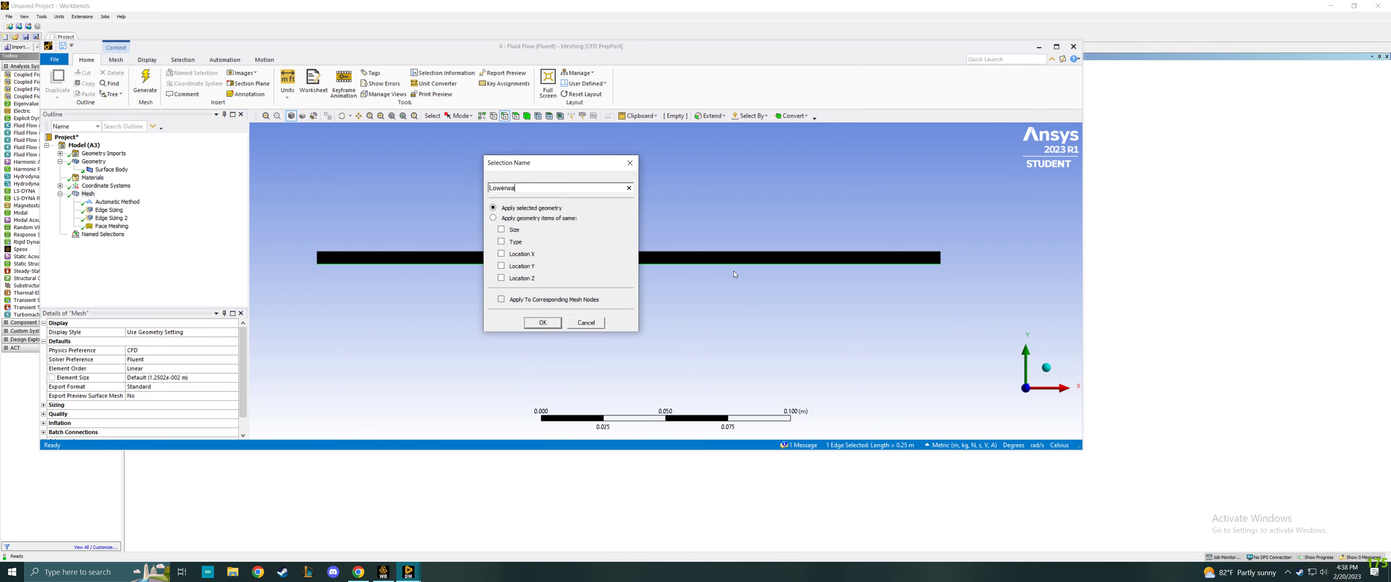
key("Return")
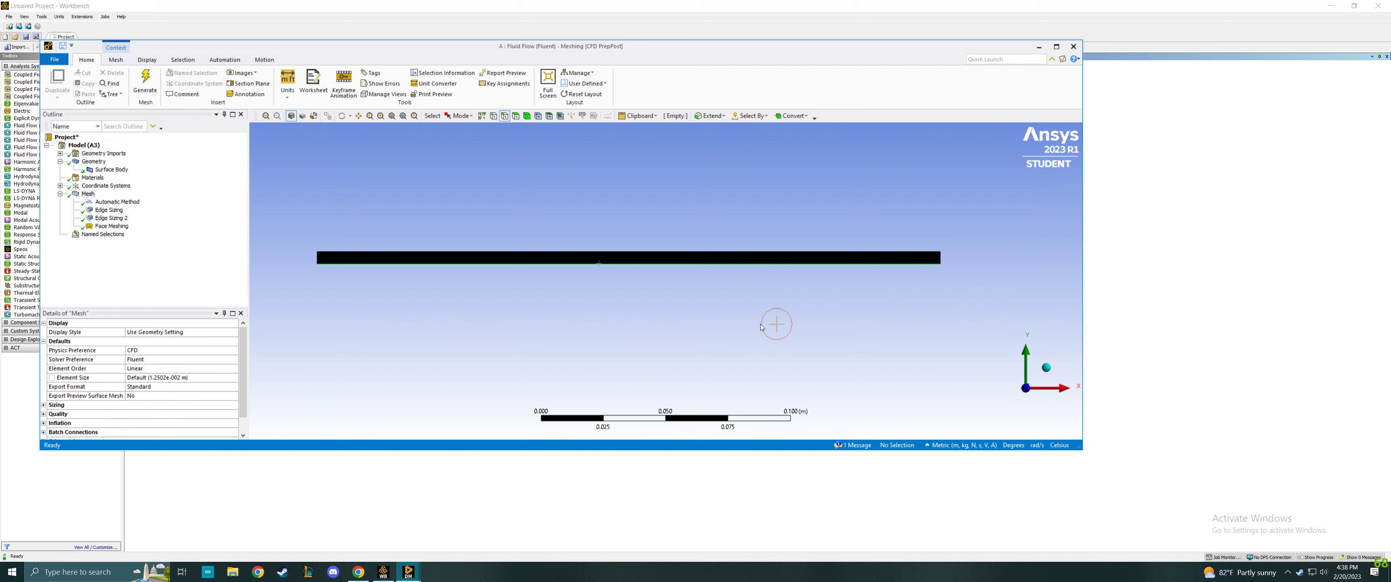
Step: Review the Inlet, Outlet, Upperwall and Lowerwall named selections one by one to check which edge each covers
left_click(60, 235)
left_click(97, 243)
left_click(103, 251)
left_click(106, 258)
left_click(107, 266)
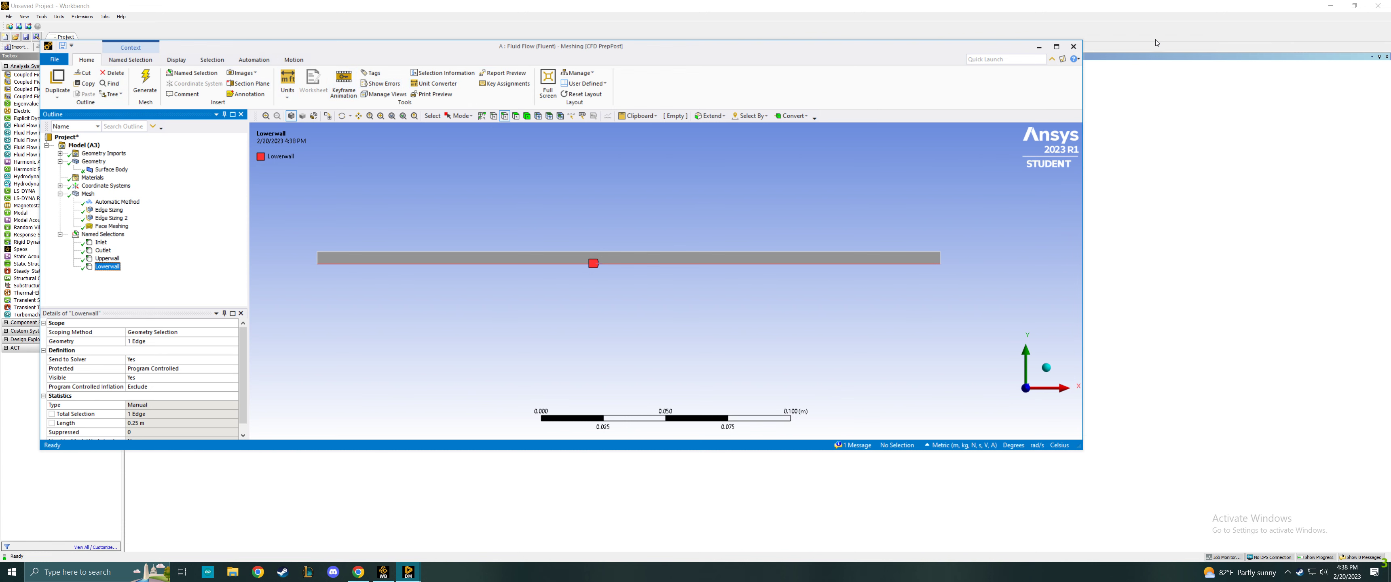
Step: Switch back to the Workbench project and update the Mesh cell of the Fluid Flow (Fluent) system
left_click(1039, 47)
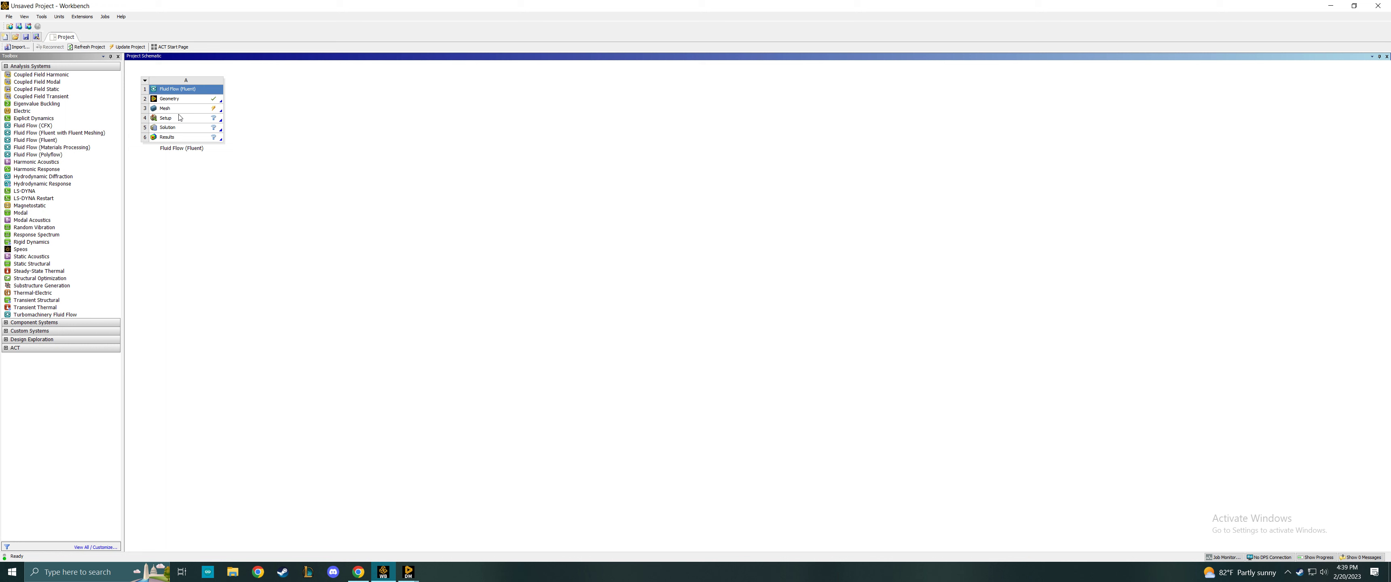
right_click(172, 120)
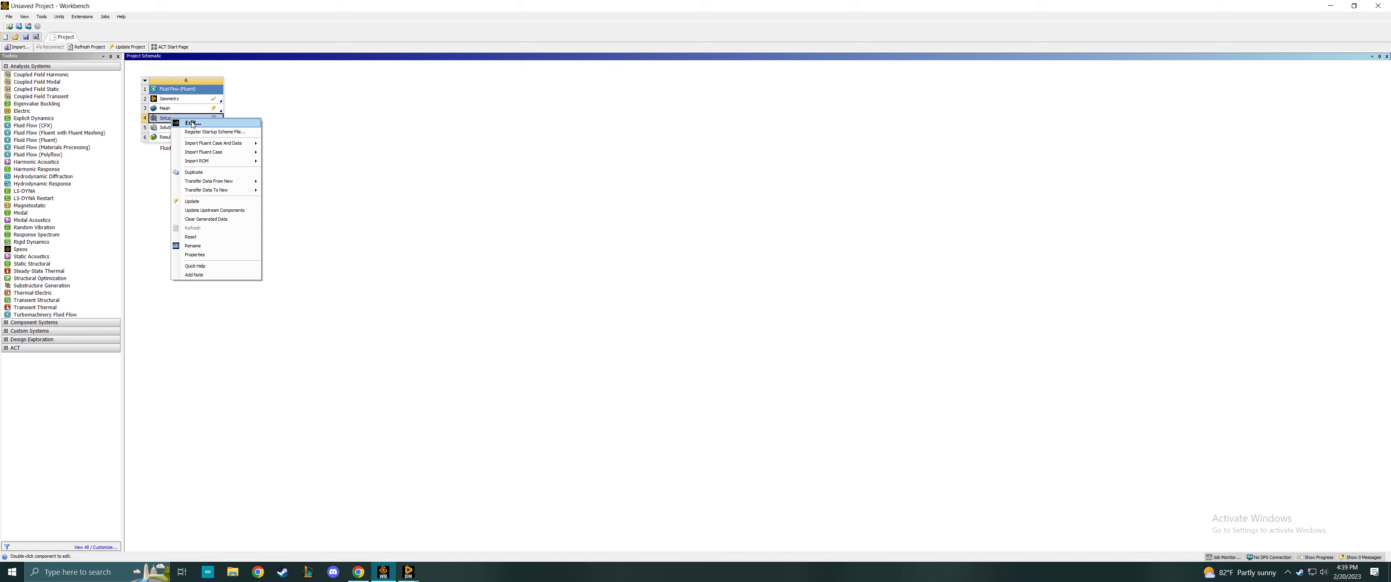
left_click(192, 123)
left_click(197, 110)
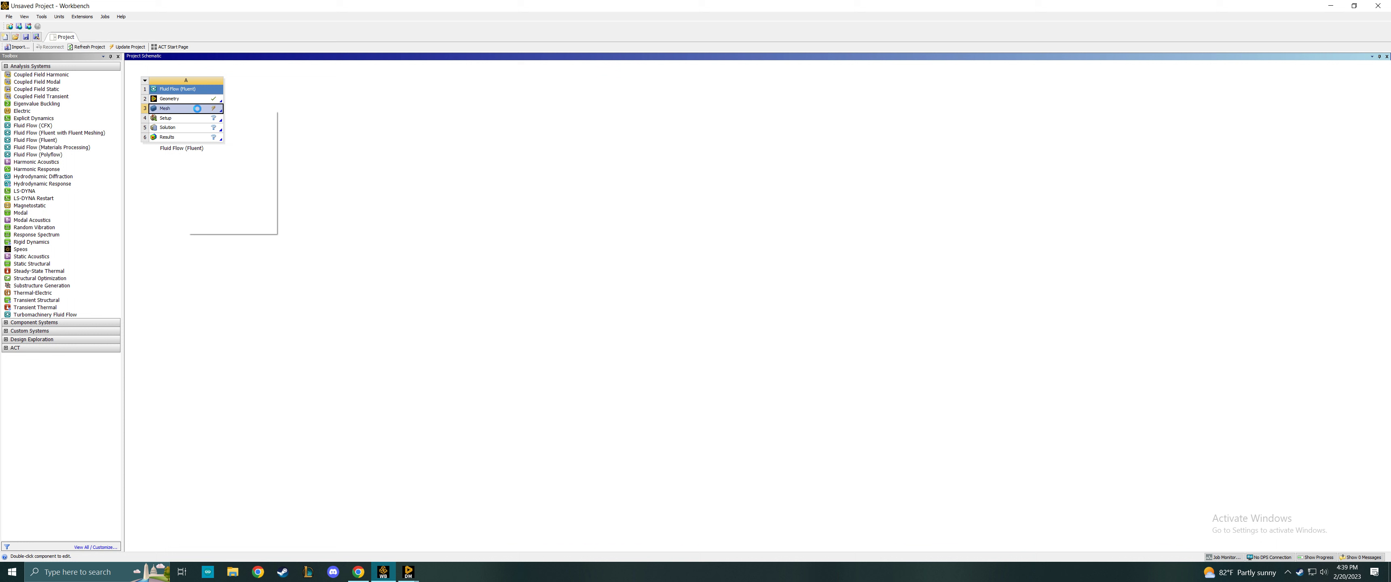
left_click(216, 157)
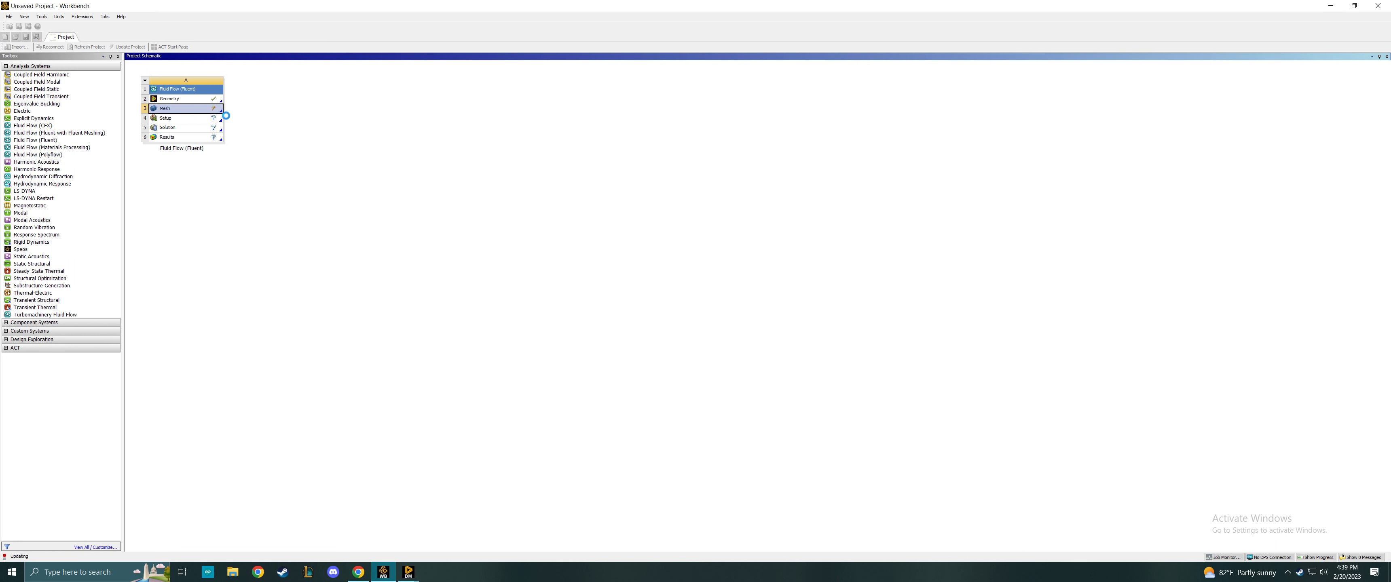
Step: Launch Fluent from the system's Setup cell in a maximized window and dismiss the Key Behavioral Changes notice
right_click(208, 119)
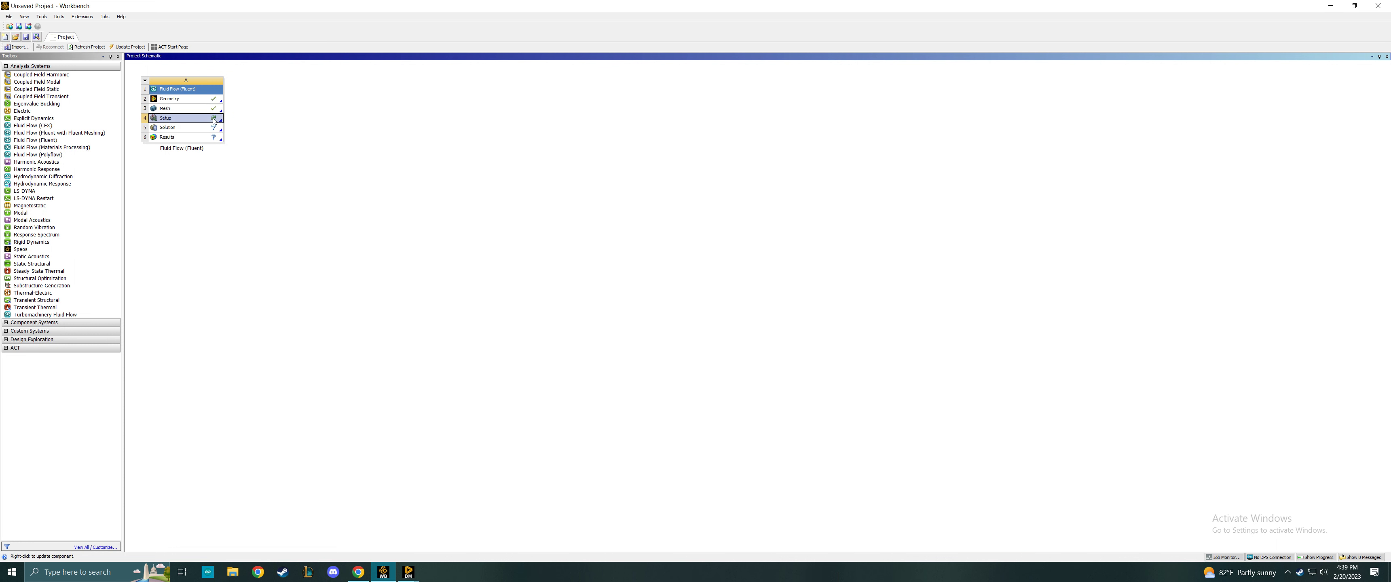
left_click(242, 123)
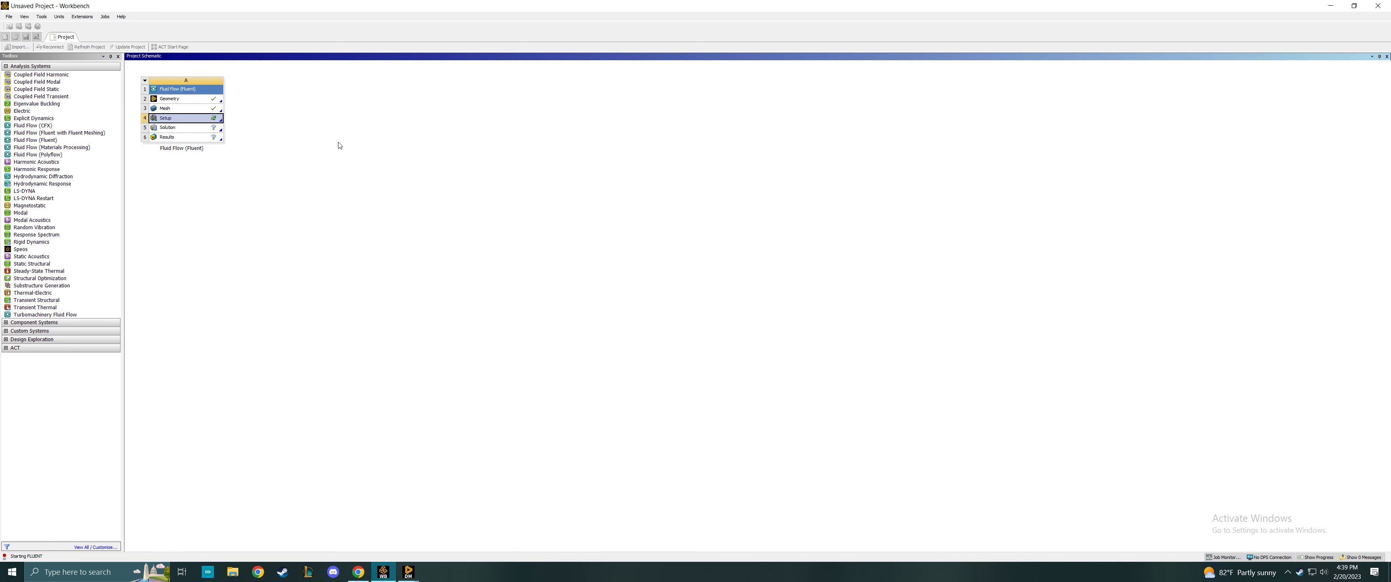
left_click(705, 226)
left_click(668, 381)
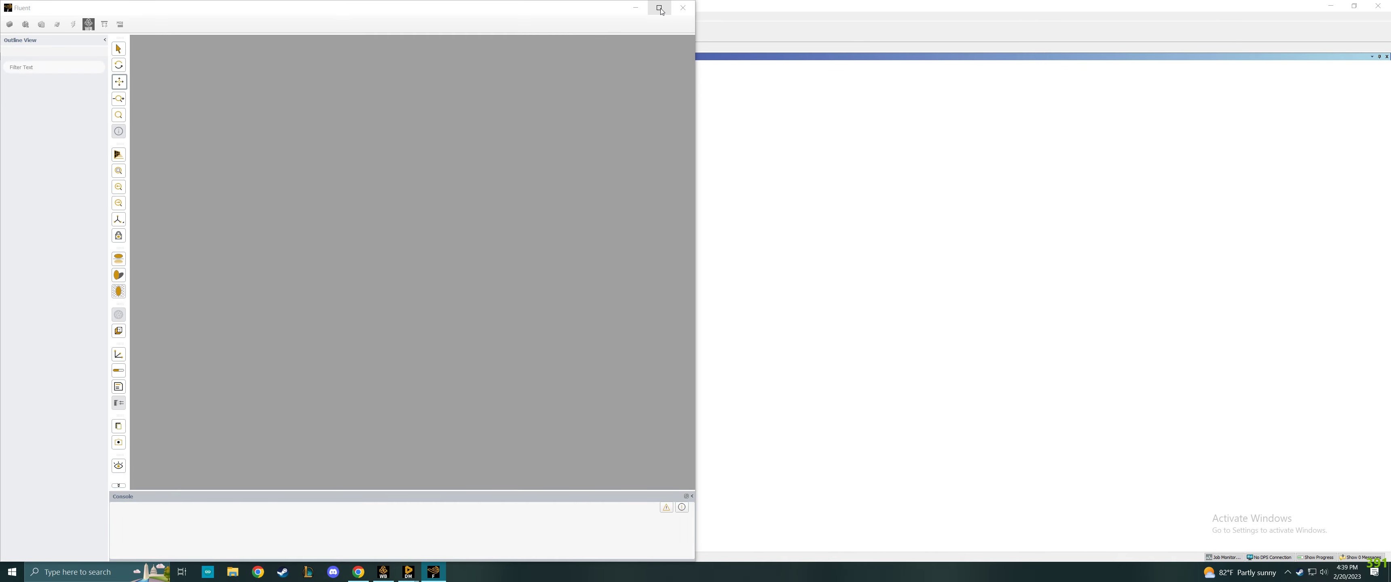
left_click(659, 8)
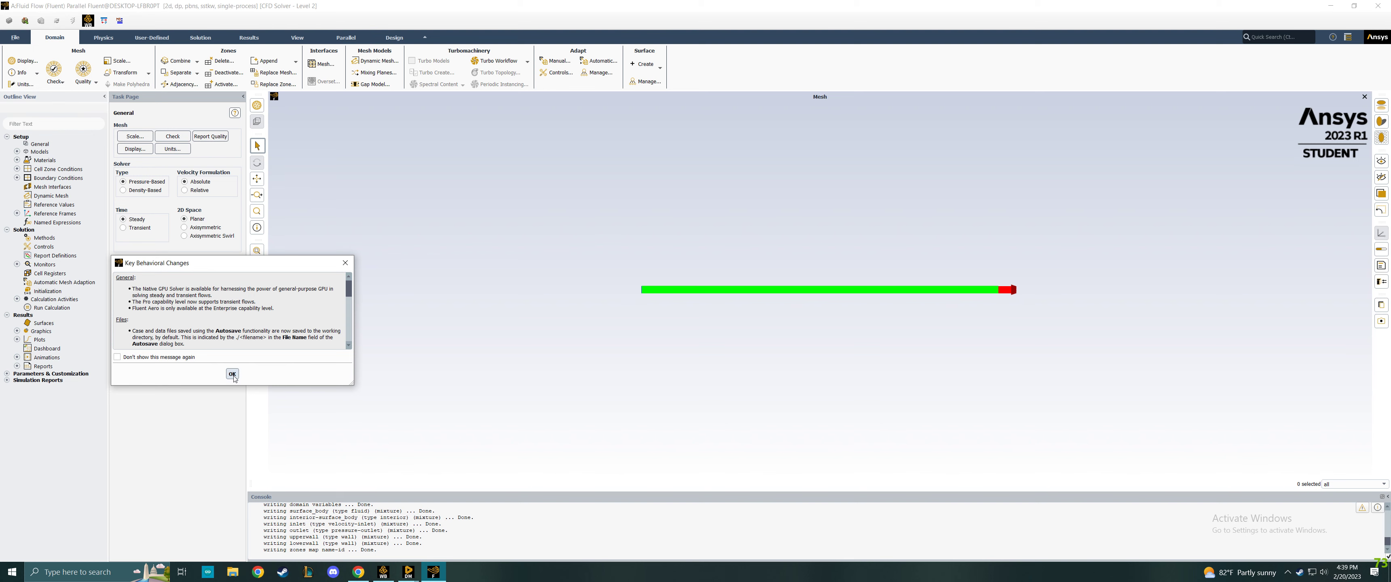
left_click(232, 375)
Step: Examine the imported mesh up close near the strip's right end, finishing with the whole strip in view
scroll(854, 289, "down", 1)
scroll(930, 289, "up", 4)
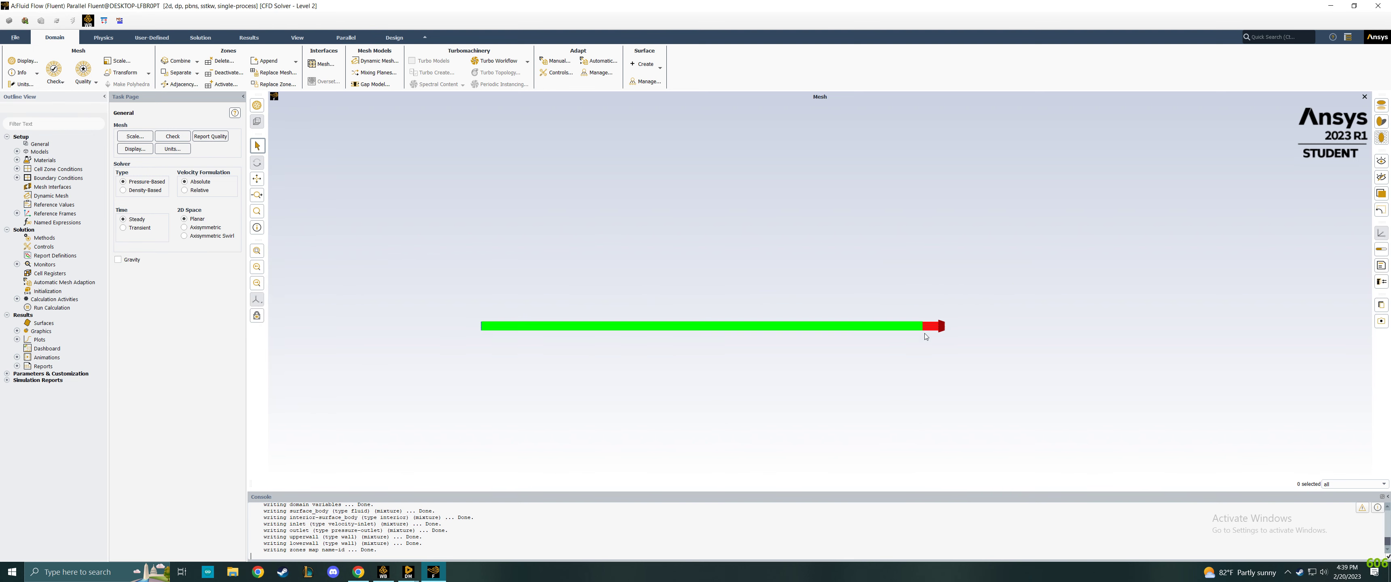
scroll(934, 289, "up", 13)
scroll(1096, 276, "down", 7)
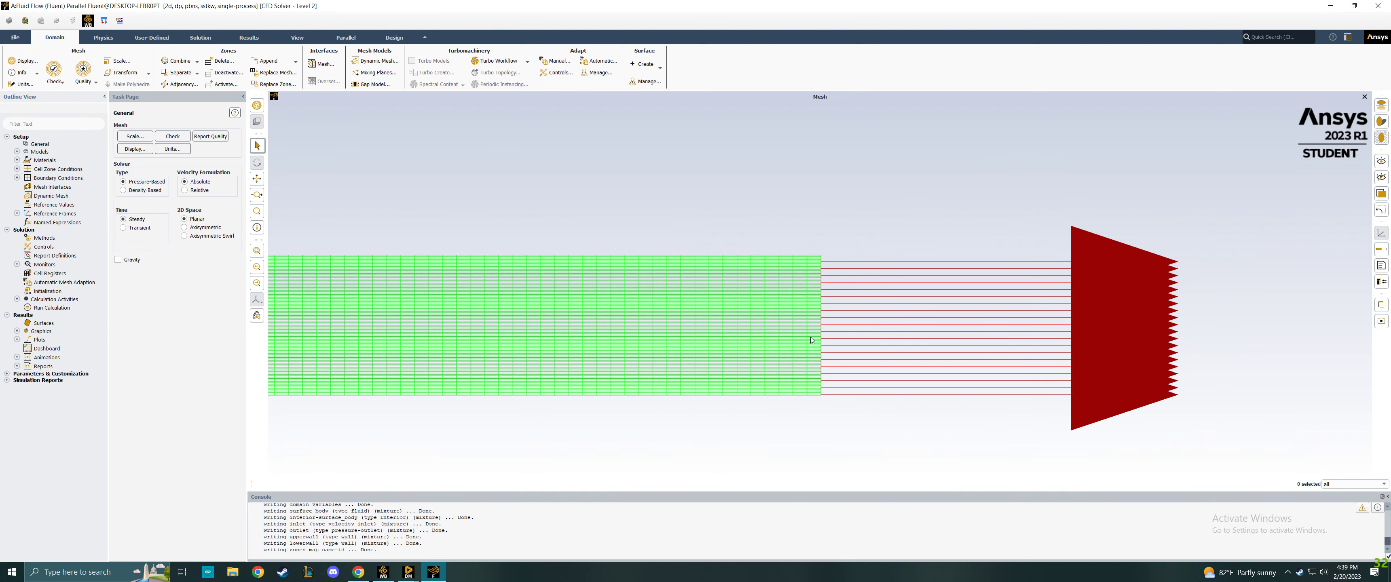
scroll(647, 319, "up", 4)
scroll(655, 313, "up", 5)
scroll(1044, 374, "down", 15)
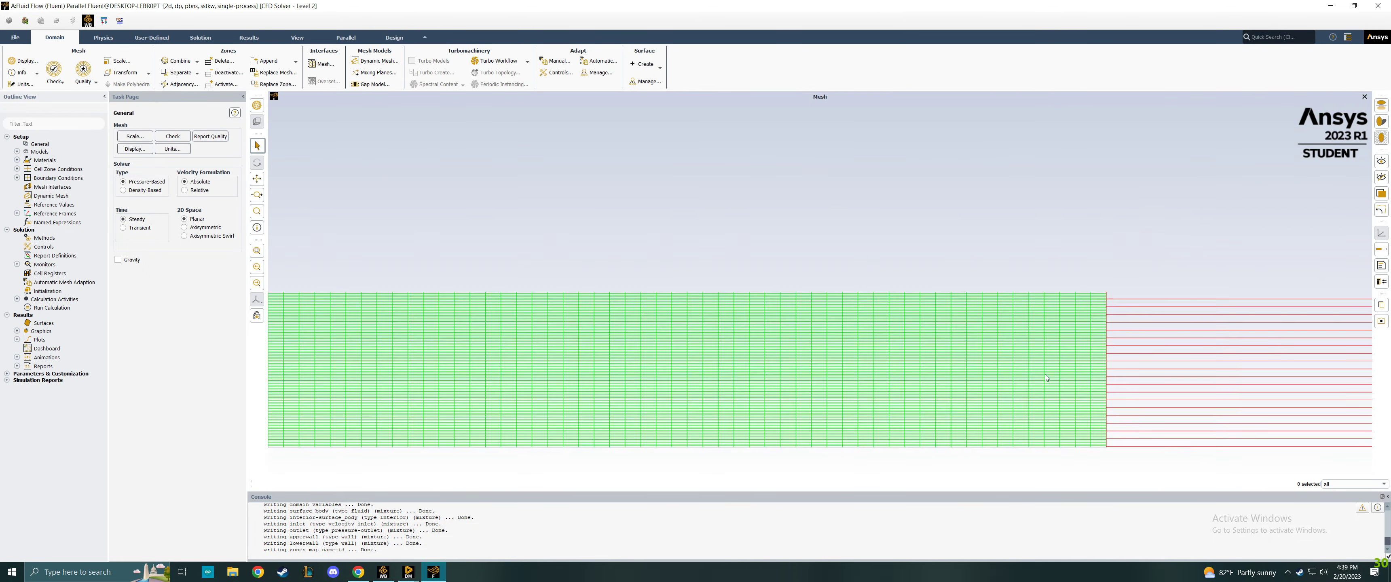
scroll(894, 448, "up", 2)
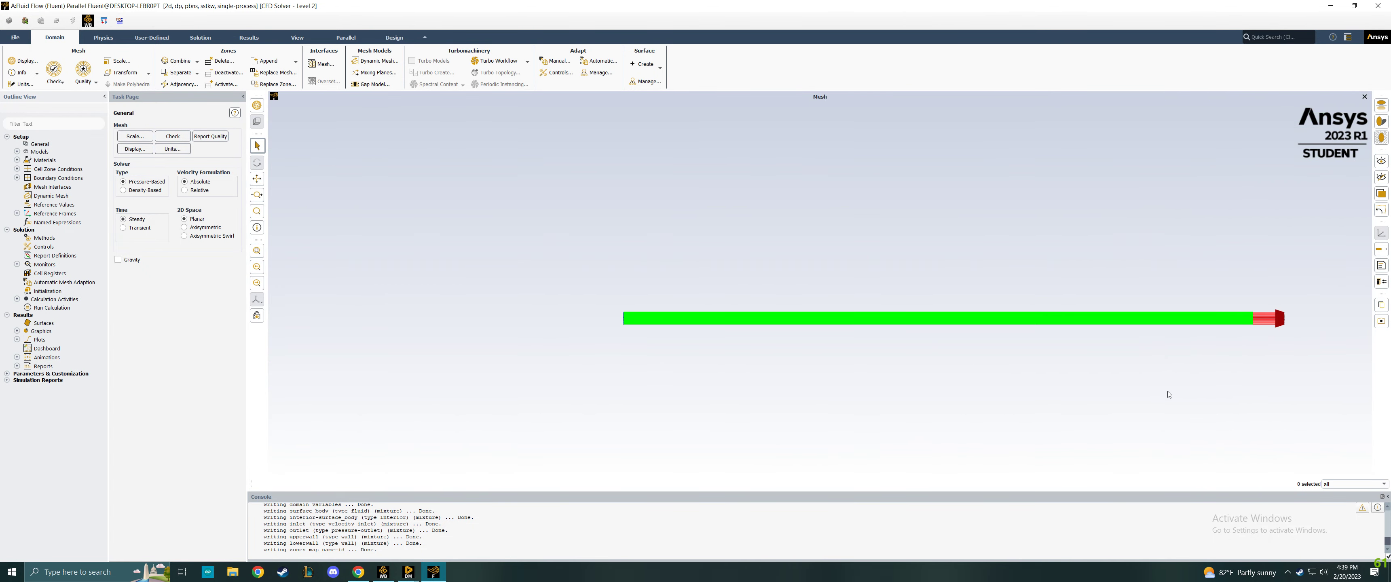
scroll(1166, 391, "up", 1)
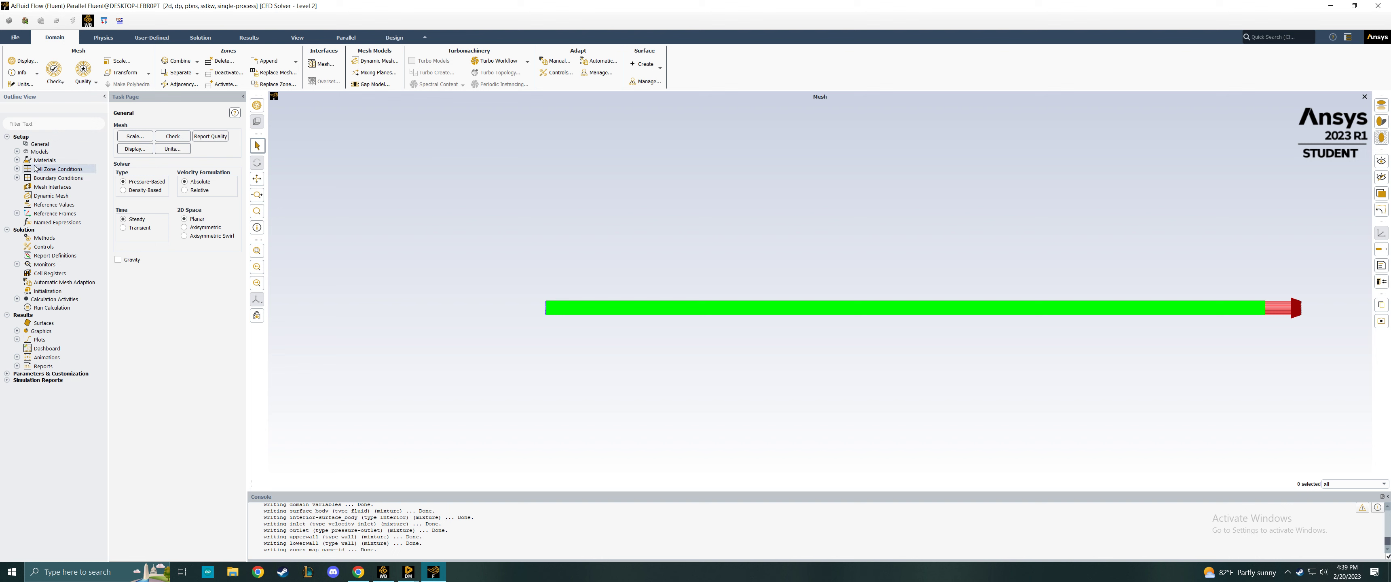
Step: Set the viscous model to Laminar
left_click(14, 152)
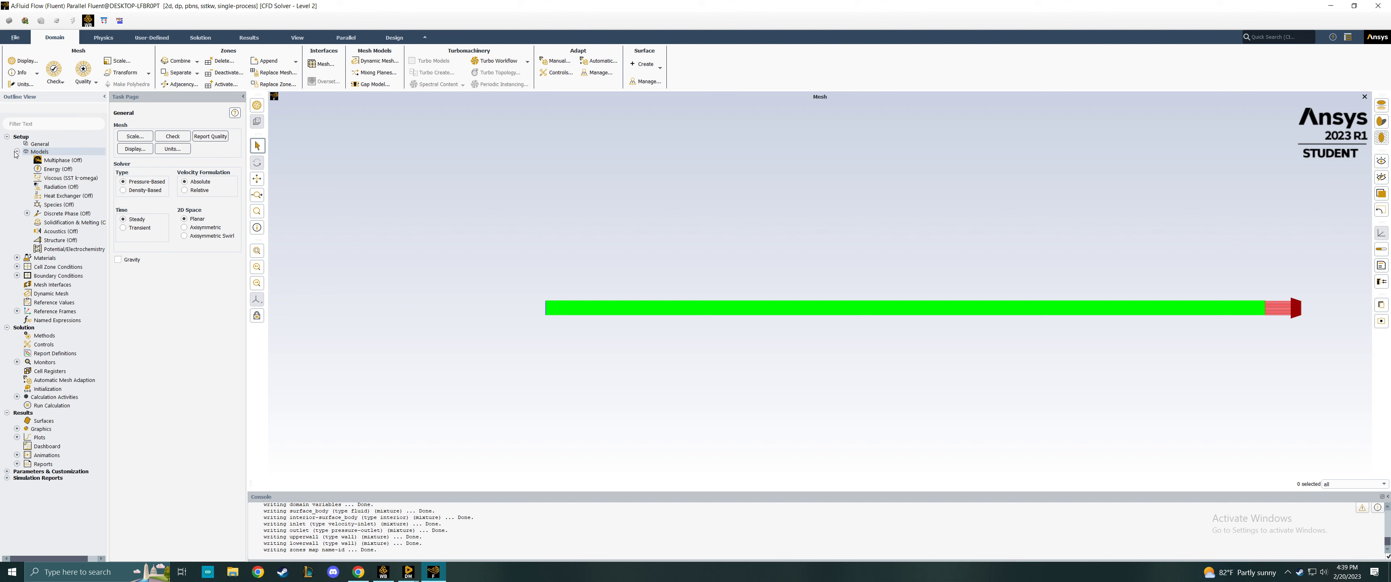
double_click(60, 179)
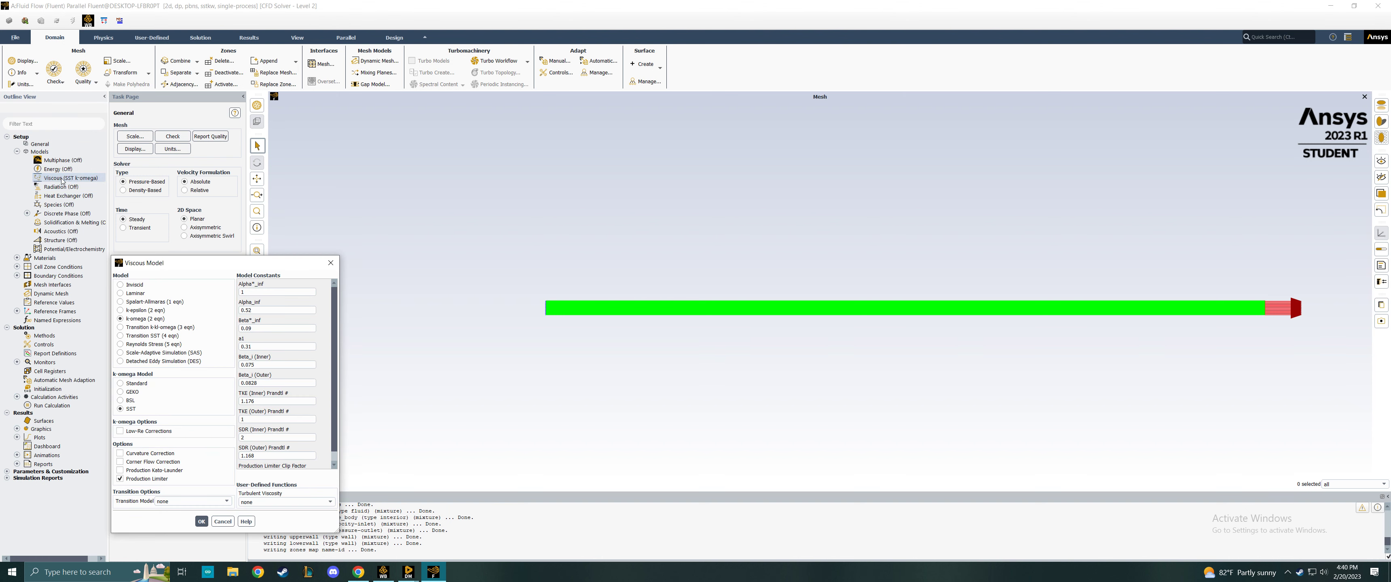
left_click(135, 293)
left_click(137, 380)
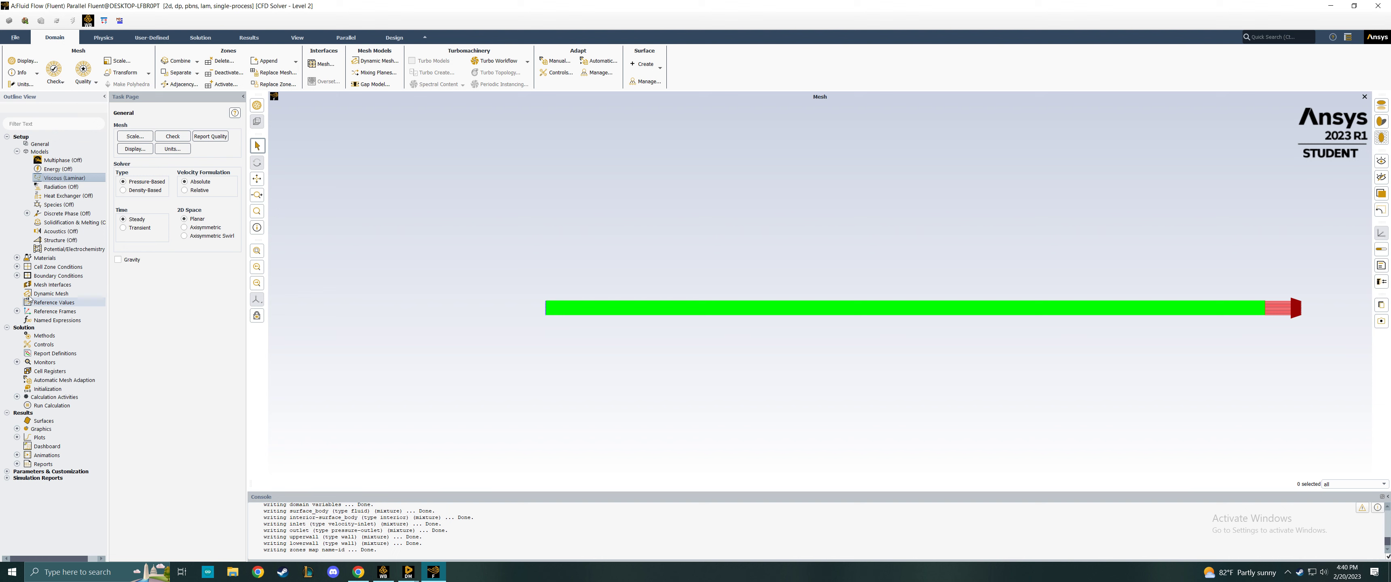
Step: Open the fluid material air for editing and set its constant density to 1 kg/m³
left_click(17, 258)
left_click(27, 266)
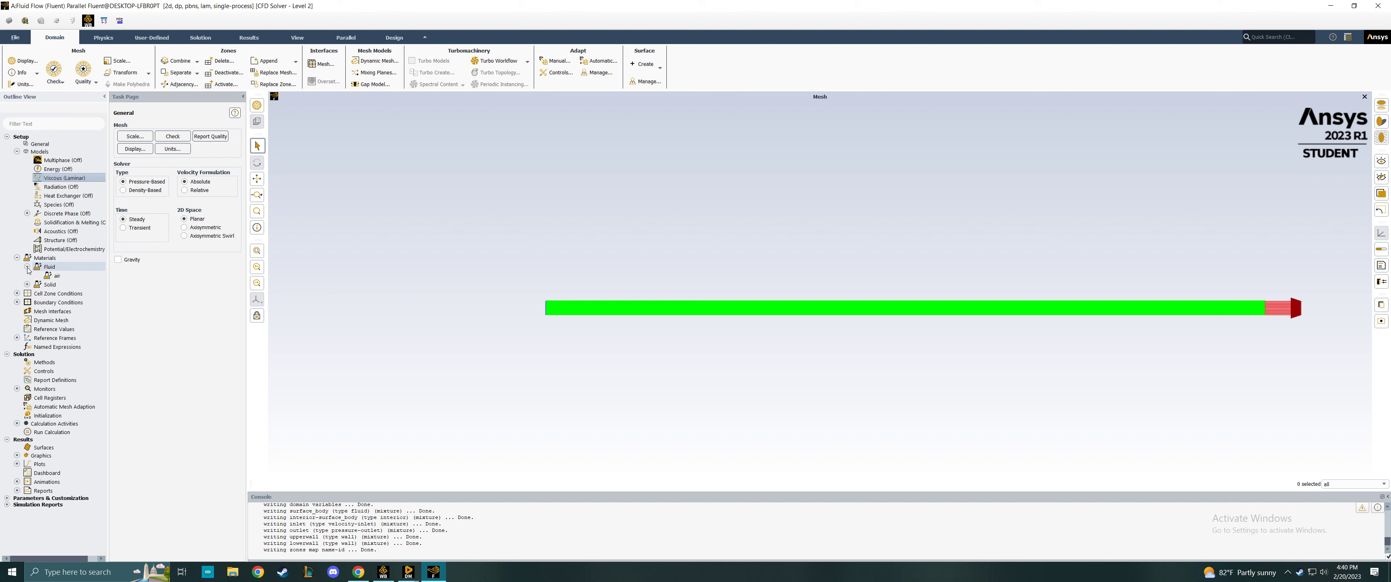
left_click(51, 277)
double_click(52, 276)
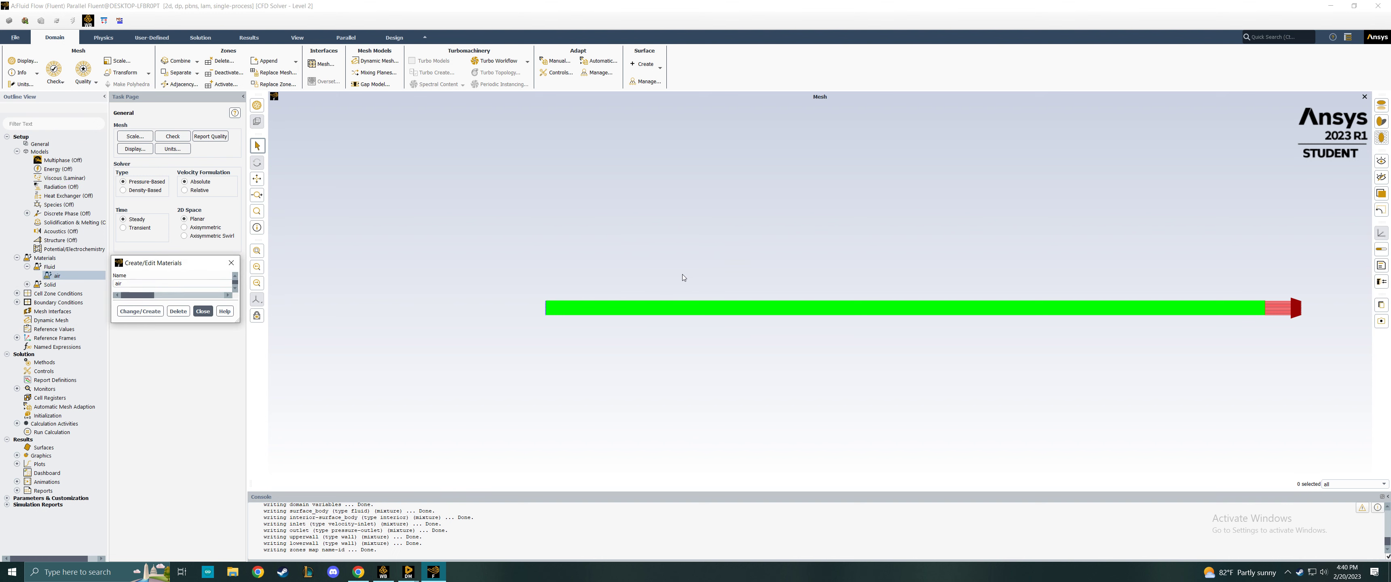
left_click(324, 368)
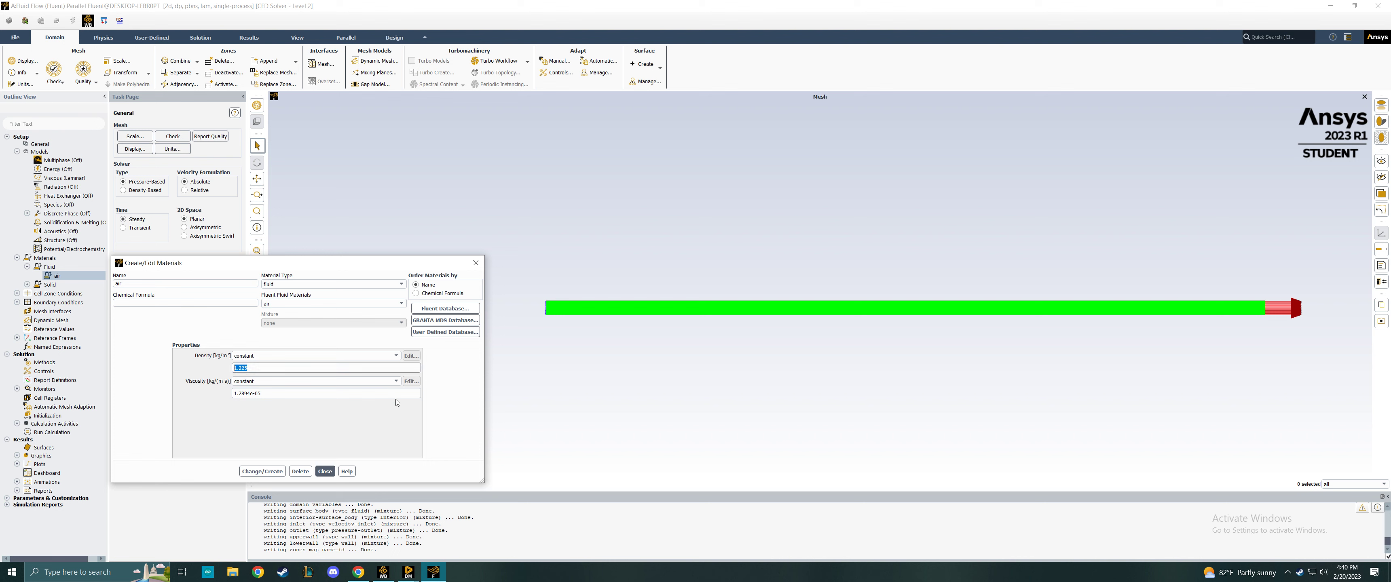
type("1")
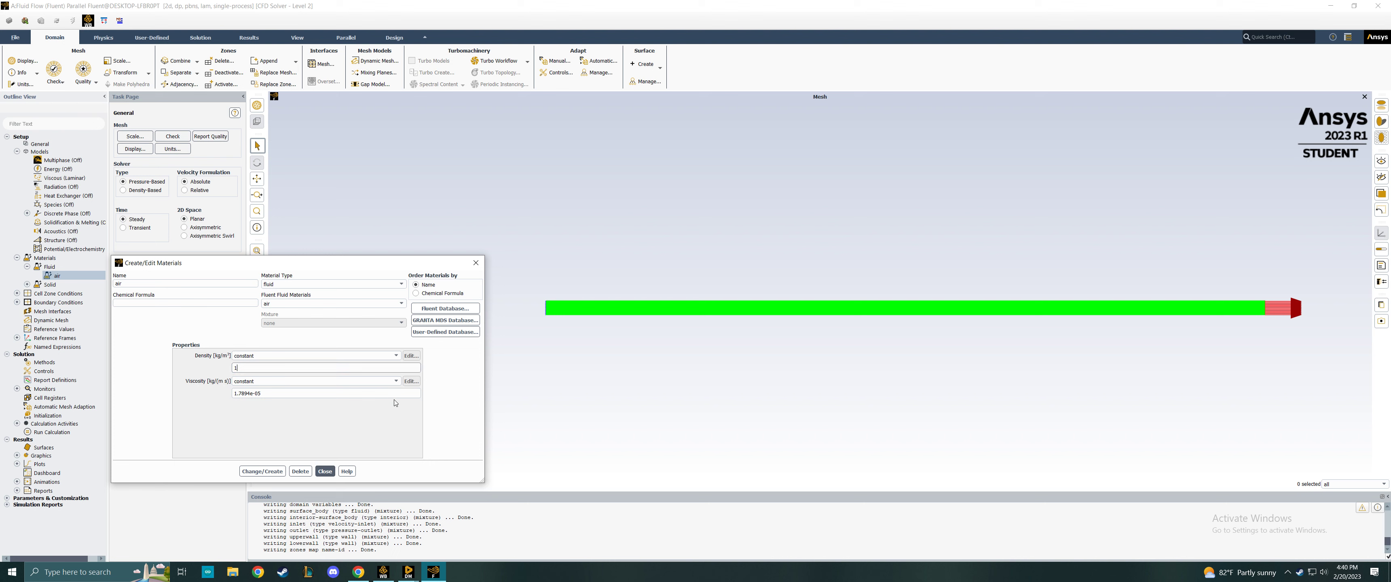
Step: Set air's constant viscosity to 1e-05 kg/(m s) and save the material changes
left_click(251, 394)
key("BackSpace")
key("BackSpace")
key("BackSpace")
key("BackSpace")
key("BackSpace")
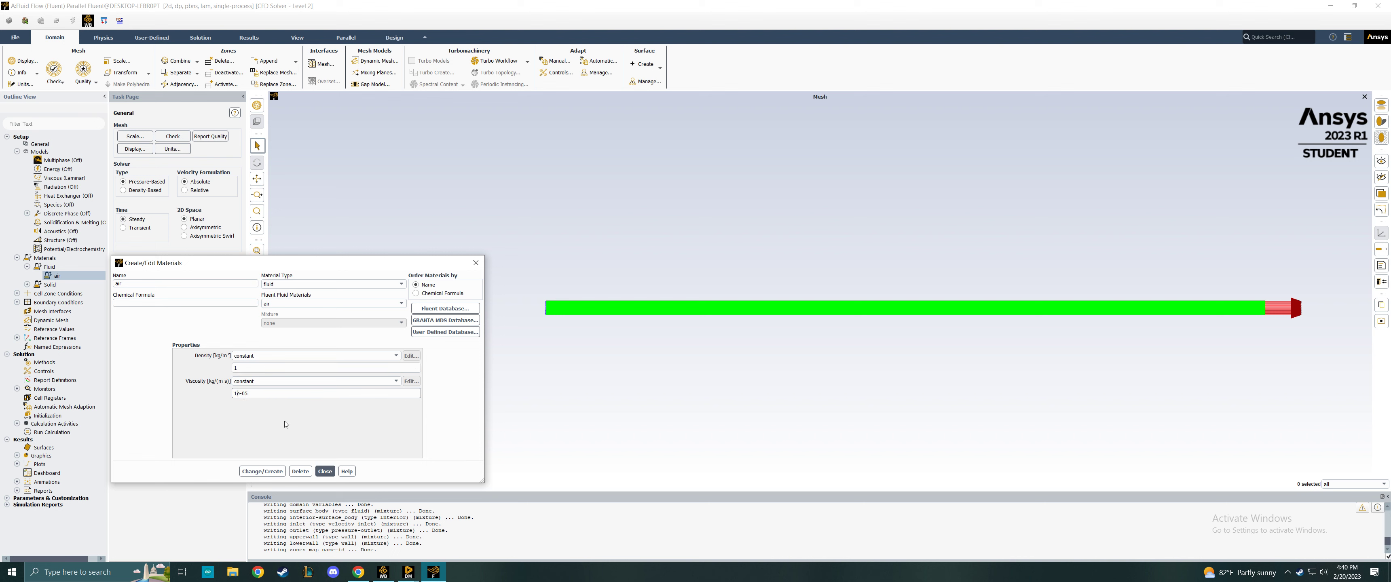
left_click(276, 471)
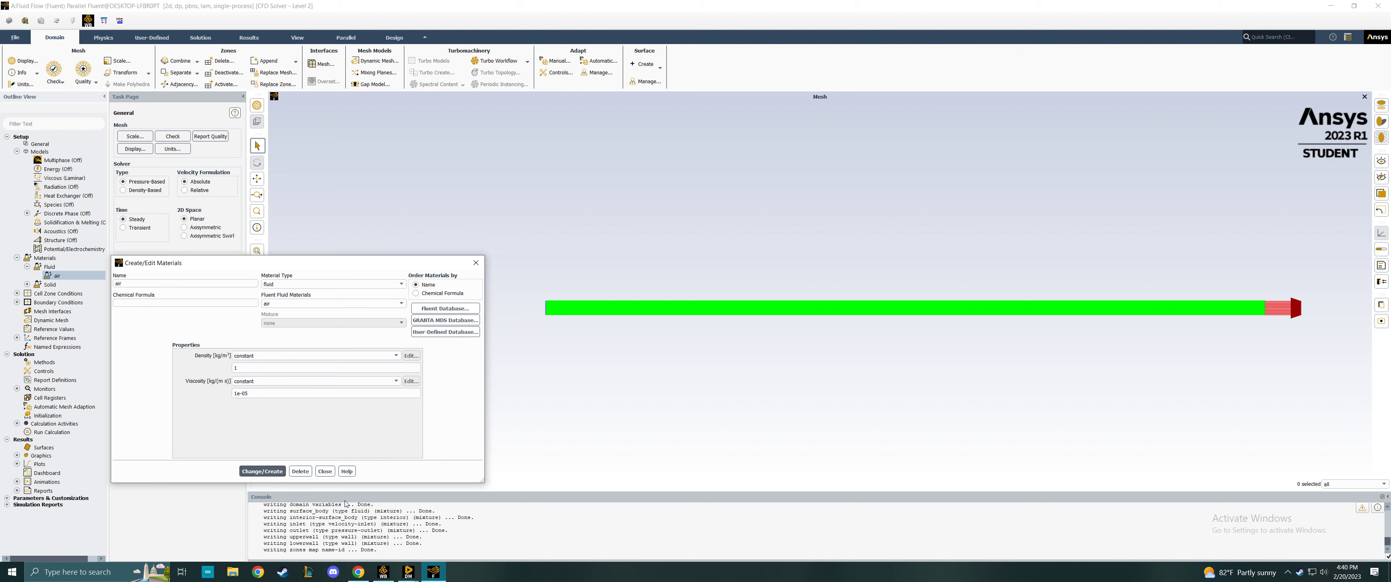
left_click(326, 472)
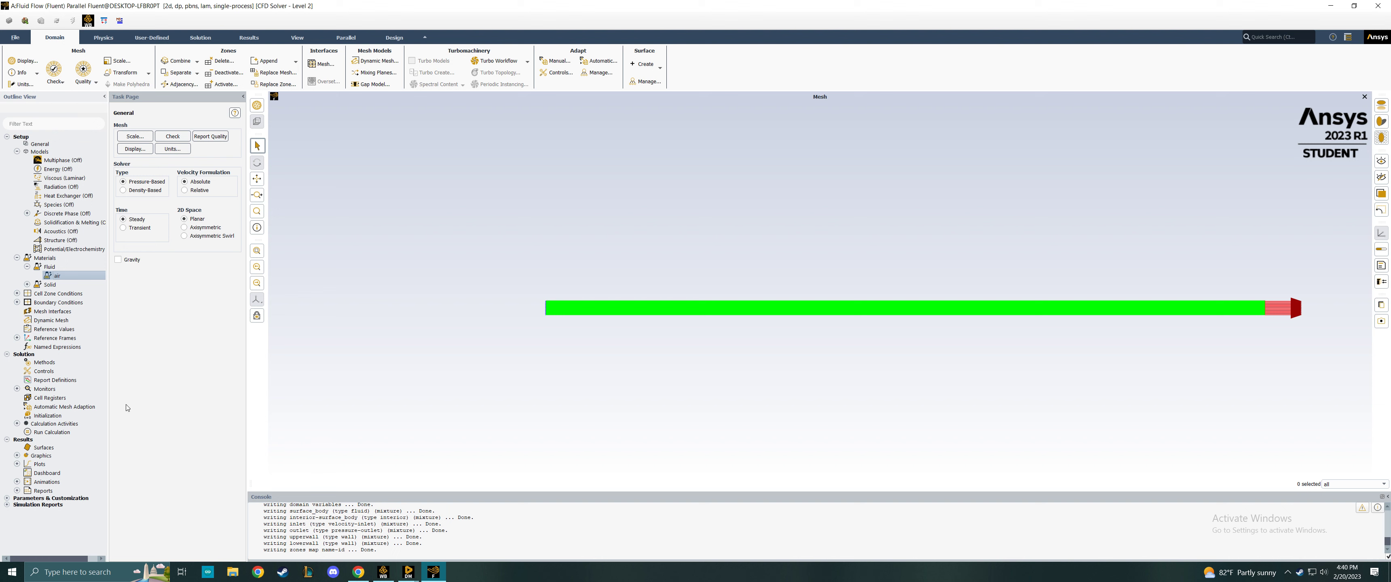
Step: Open the inlet's velocity boundary condition for editing
left_click(17, 303)
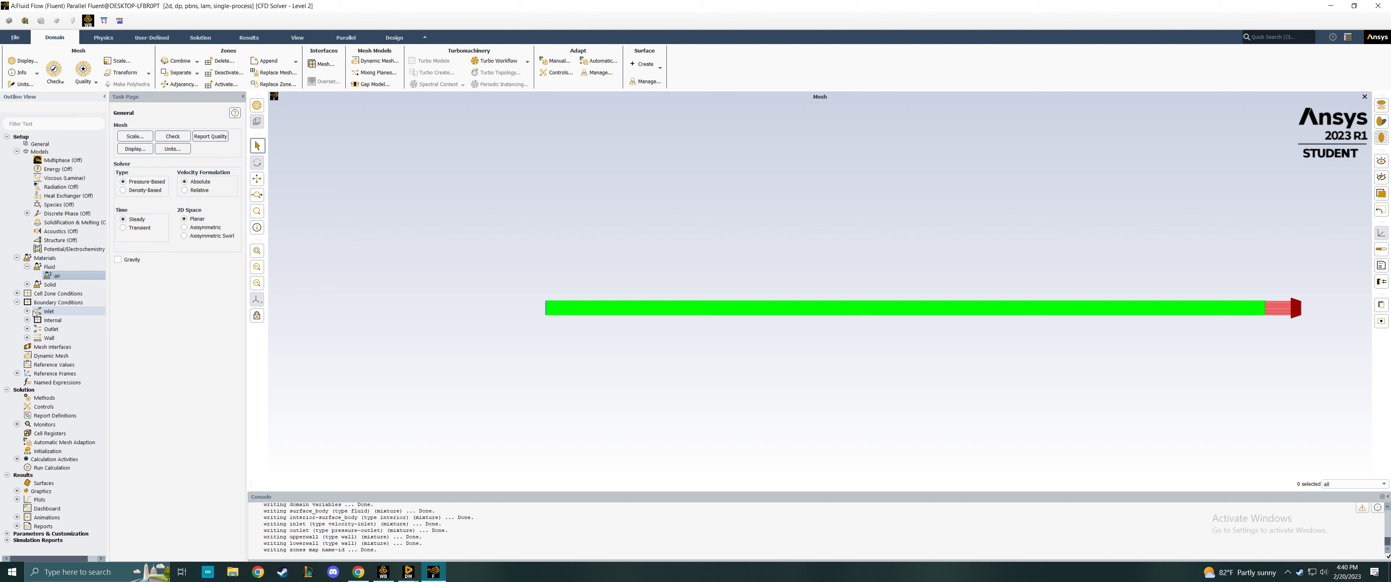
left_click(27, 312)
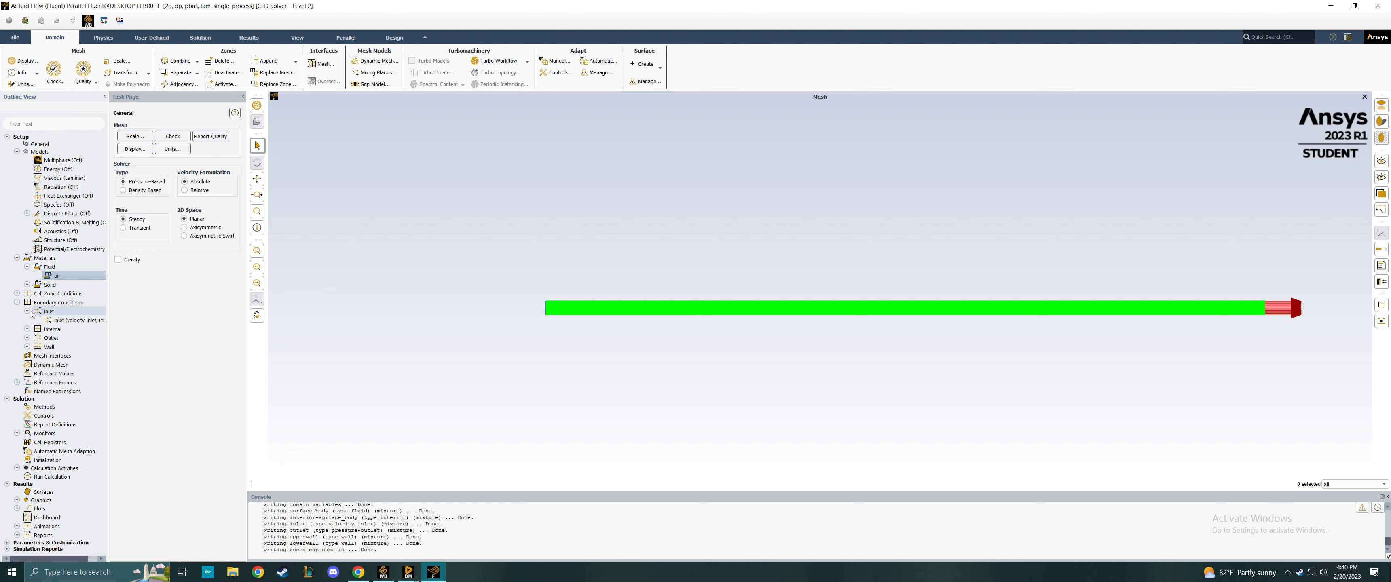
right_click(70, 325)
left_click(81, 329)
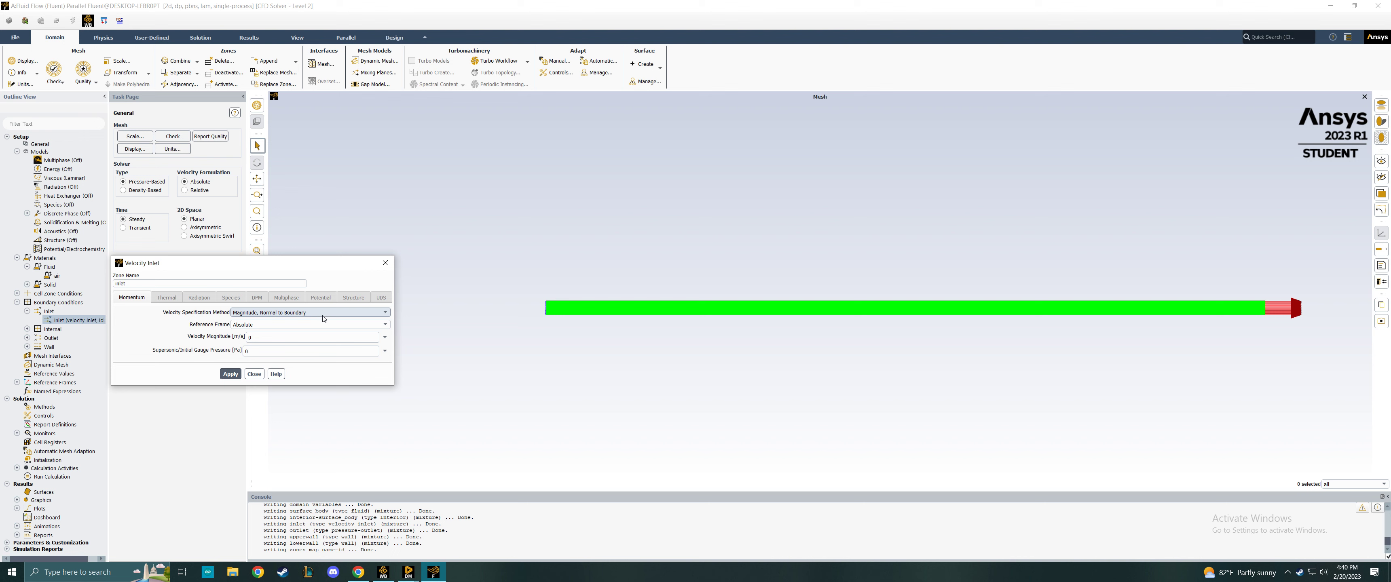
left_click(259, 314)
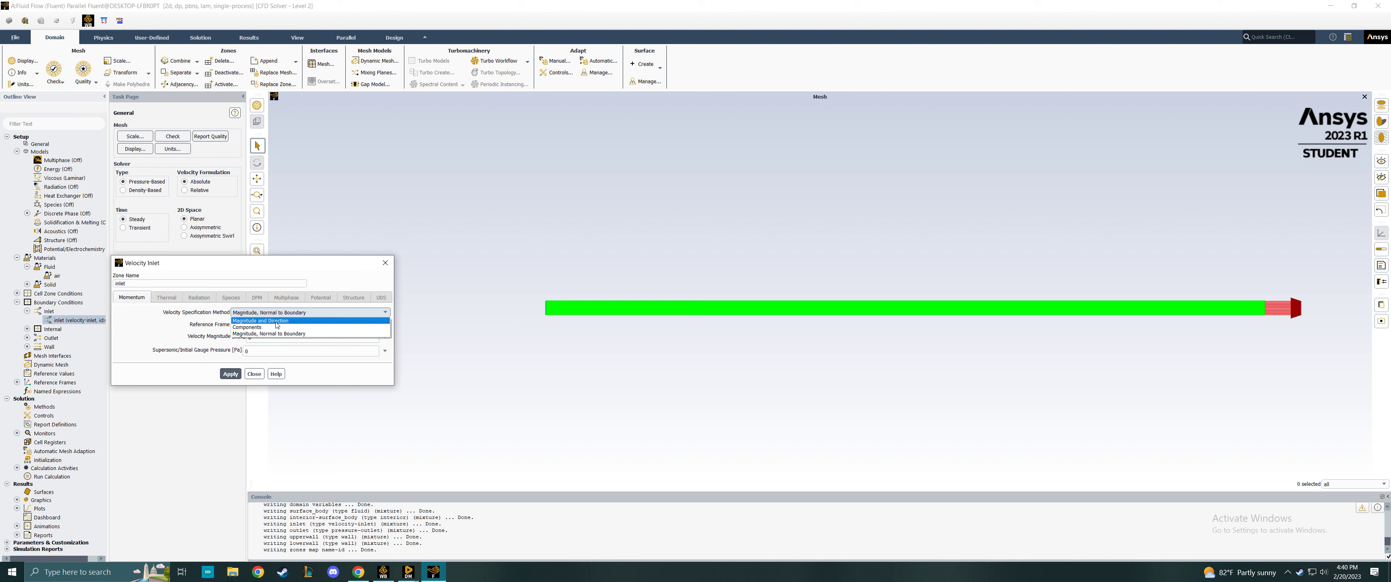
left_click(311, 313)
left_click(312, 314)
left_click(281, 322)
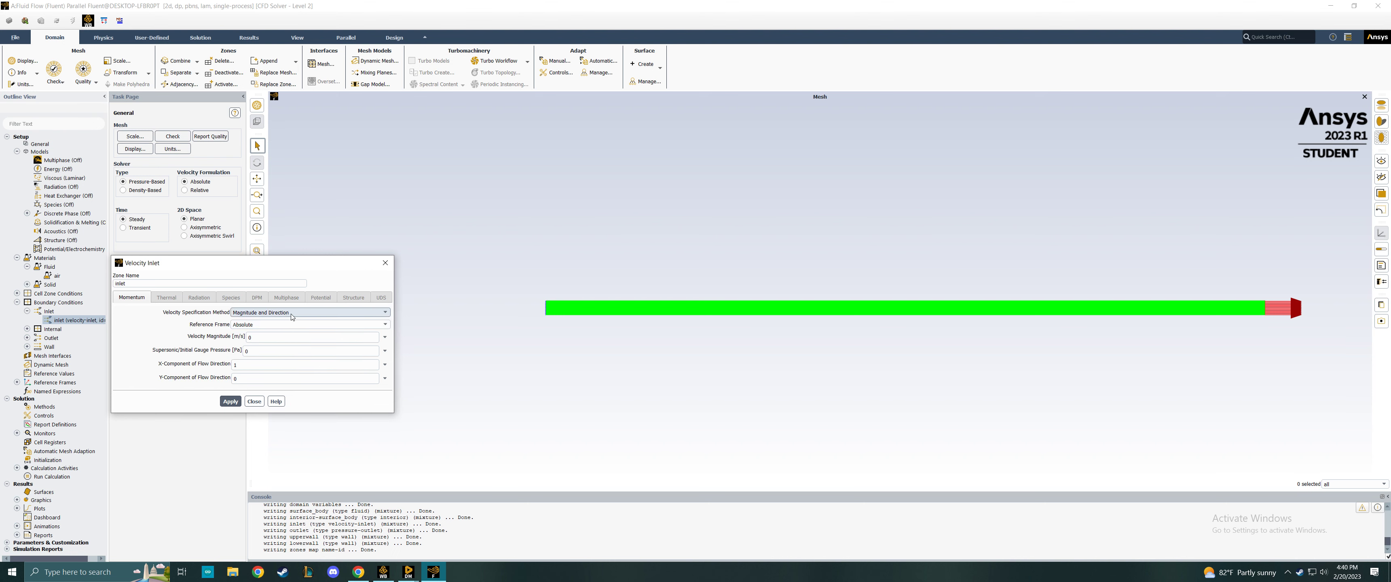
left_click(254, 402)
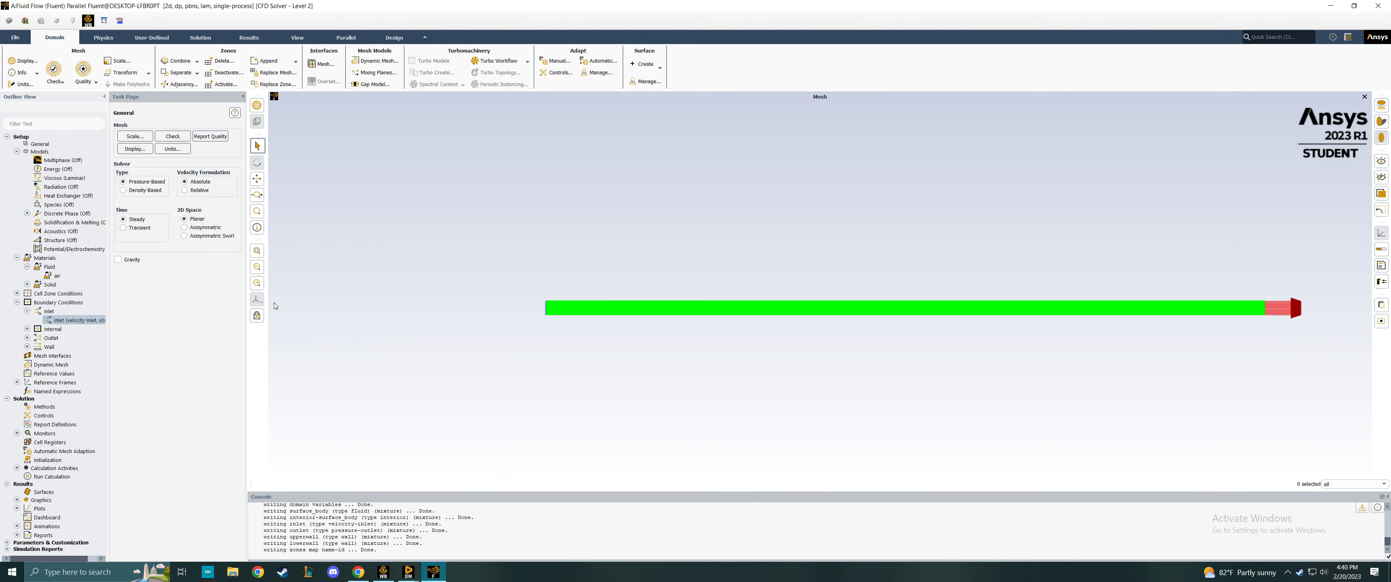
Step: Set the inlet's velocity magnitude to 8 m/s, keeping the Magnitude, Normal to Boundary specification, and apply it
right_click(75, 321)
left_click(79, 327)
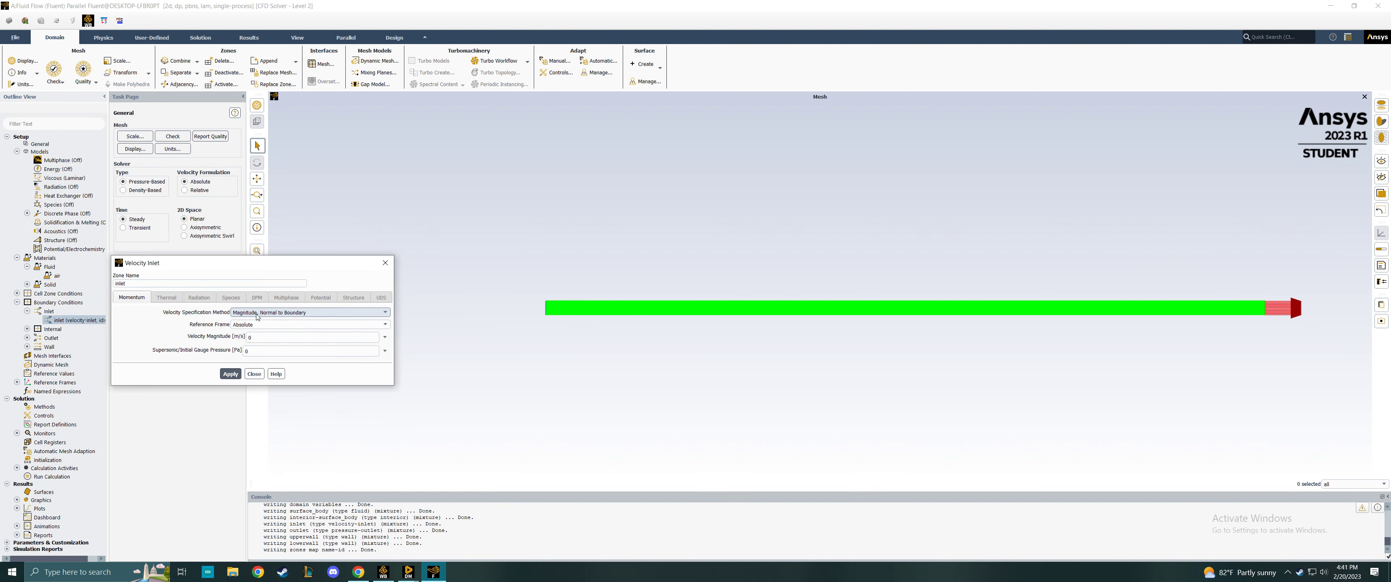
double_click(250, 337)
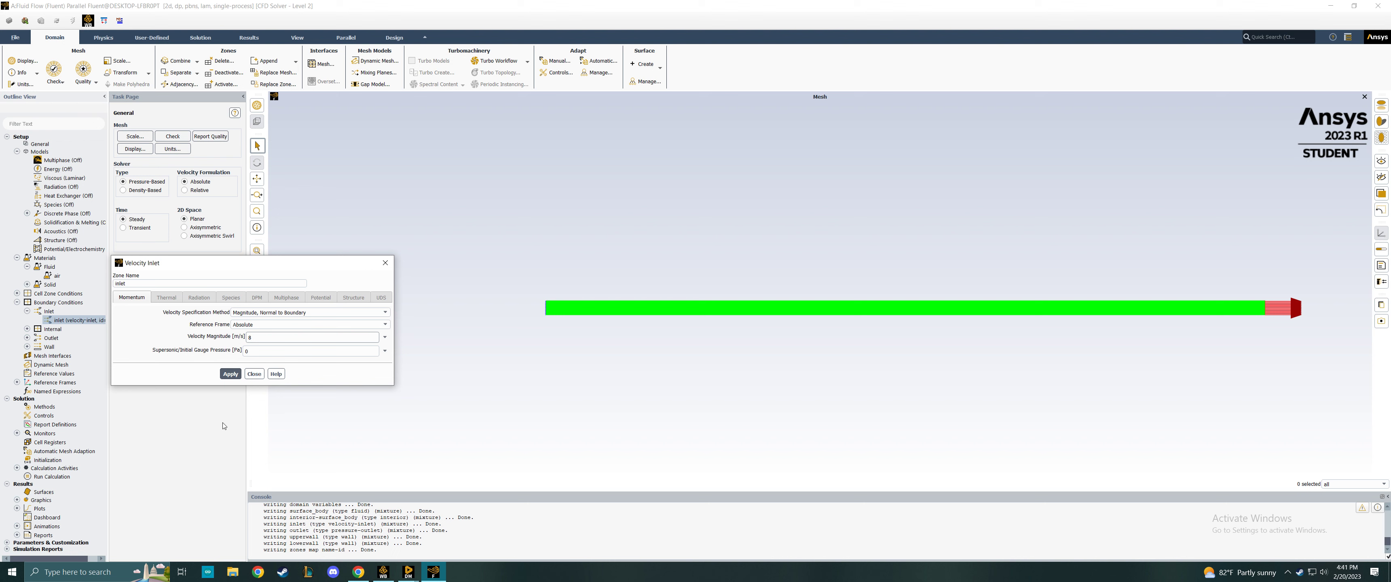
left_click(230, 373)
left_click(253, 373)
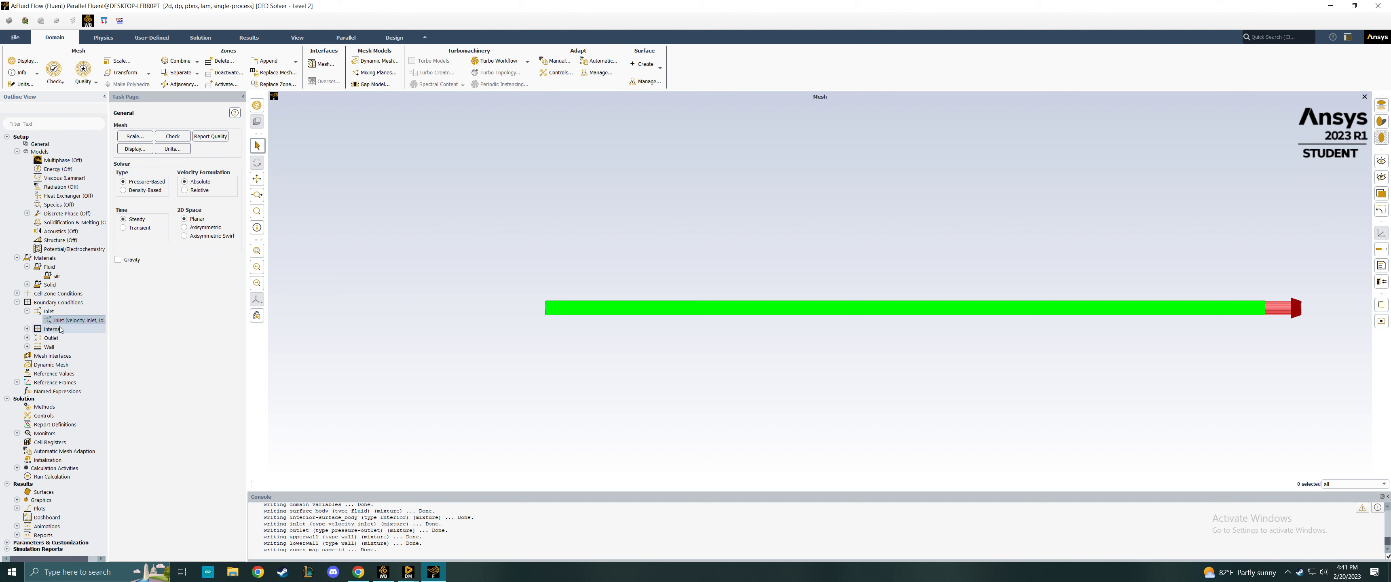
Step: Compute the reference values from the inlet zone
left_click(34, 378)
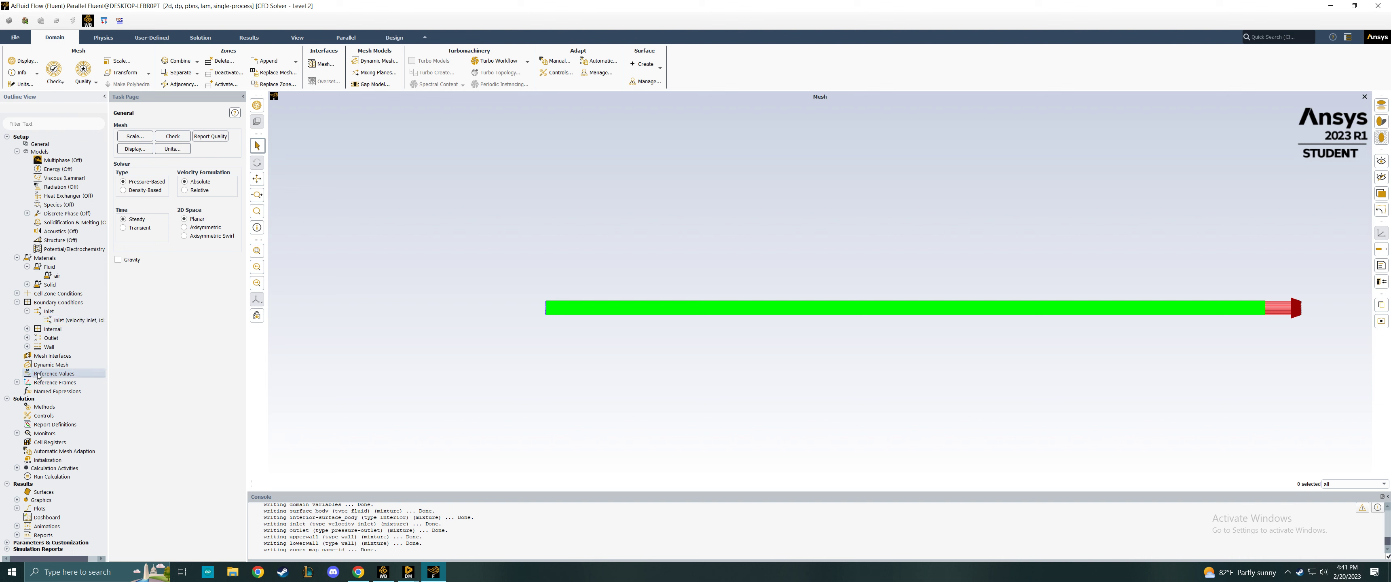
double_click(38, 375)
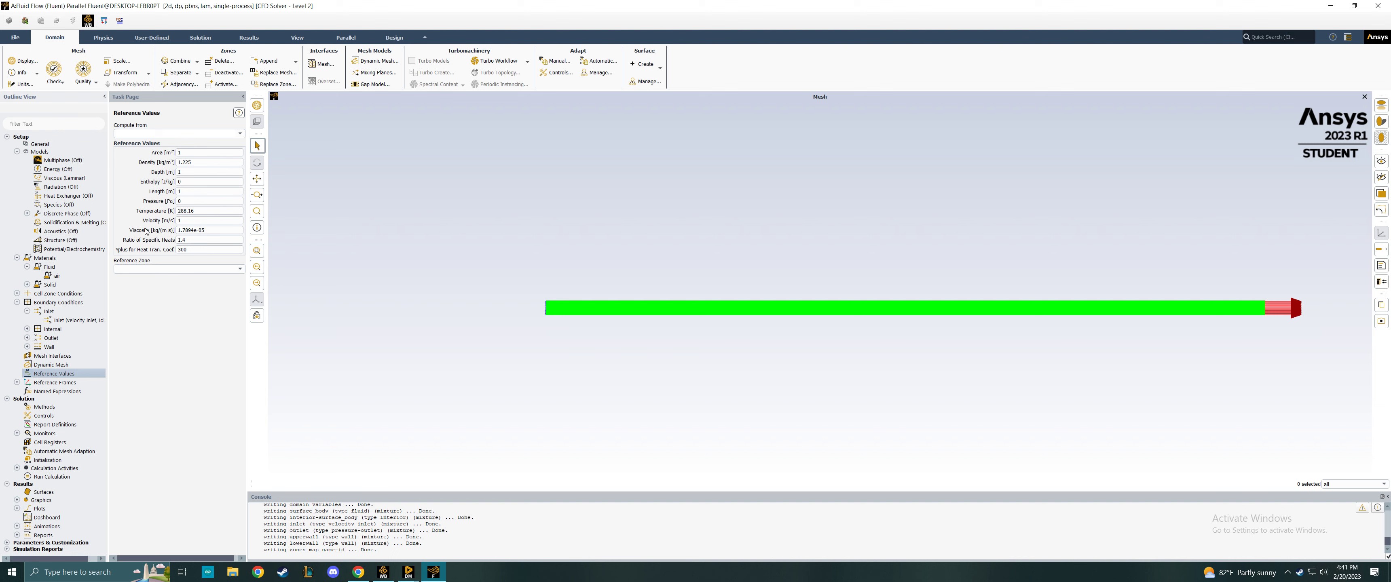
left_click(180, 133)
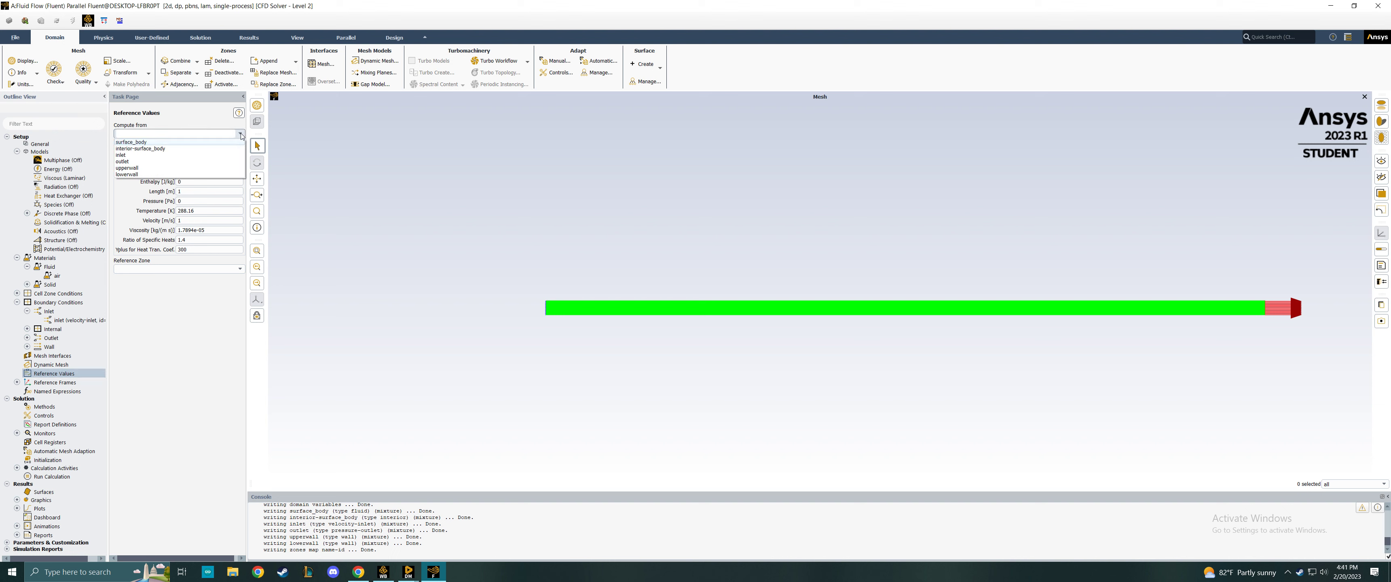
left_click(180, 156)
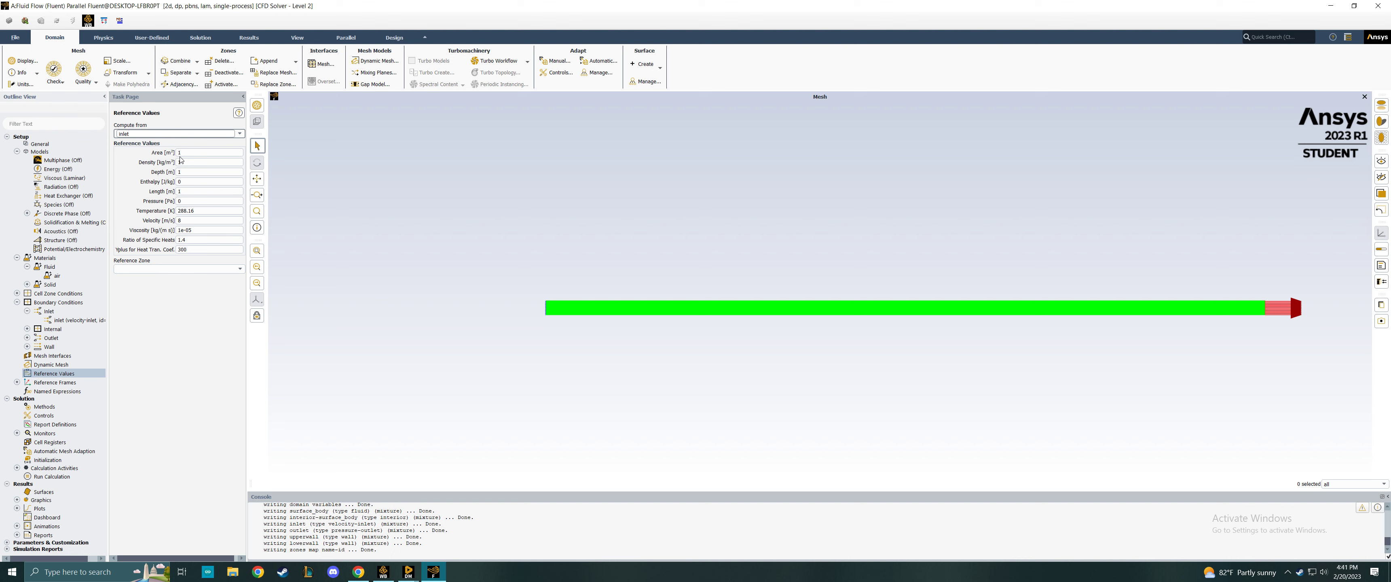
Step: Initialize the solution with the current initialization settings
right_click(49, 462)
left_click(63, 468)
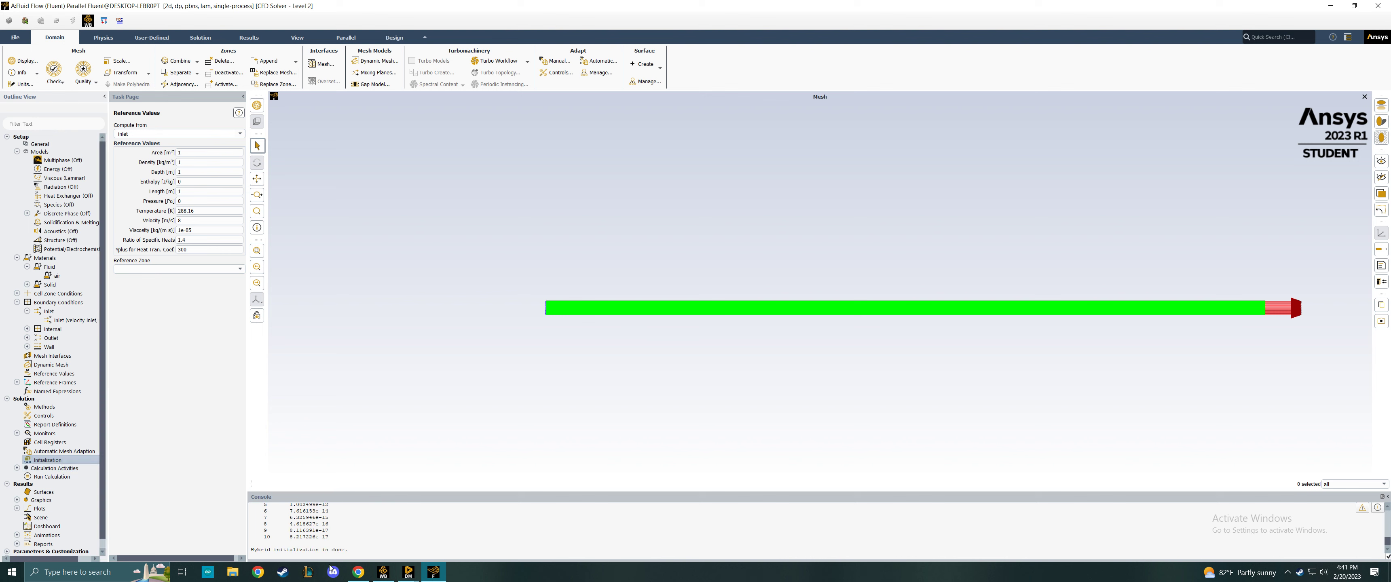
scroll(751, 323, "down", 2)
scroll(720, 316, "up", 6)
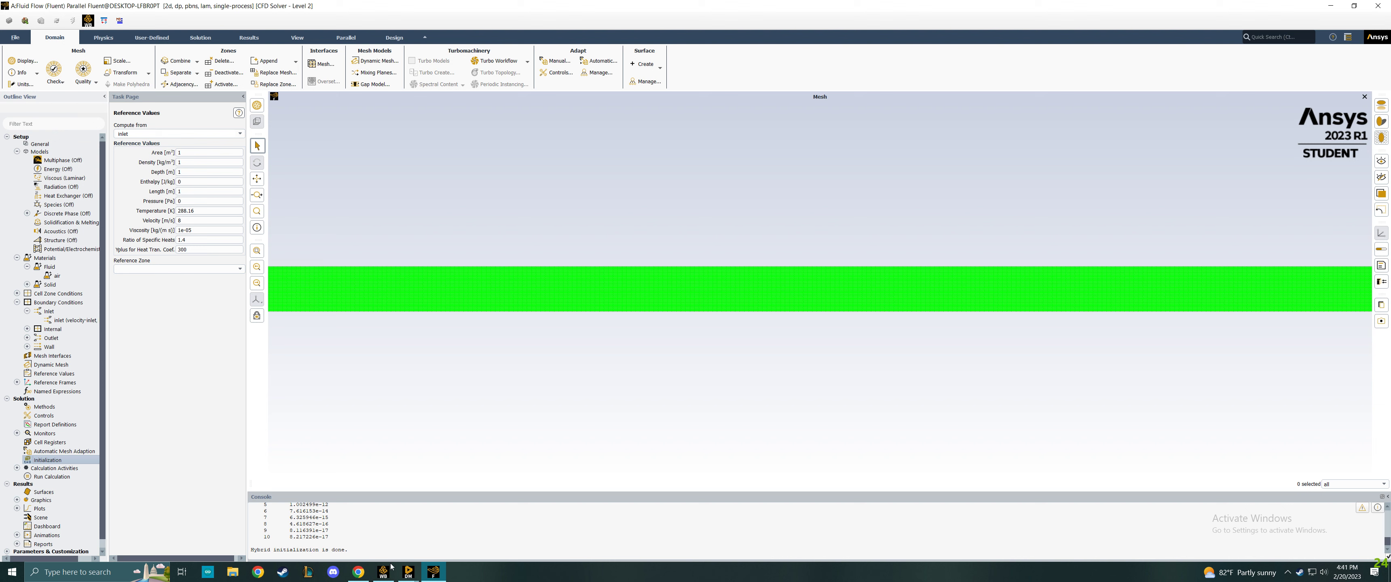
Step: Set the number of iterations to 200 and run the calculation to completion
left_click(51, 477)
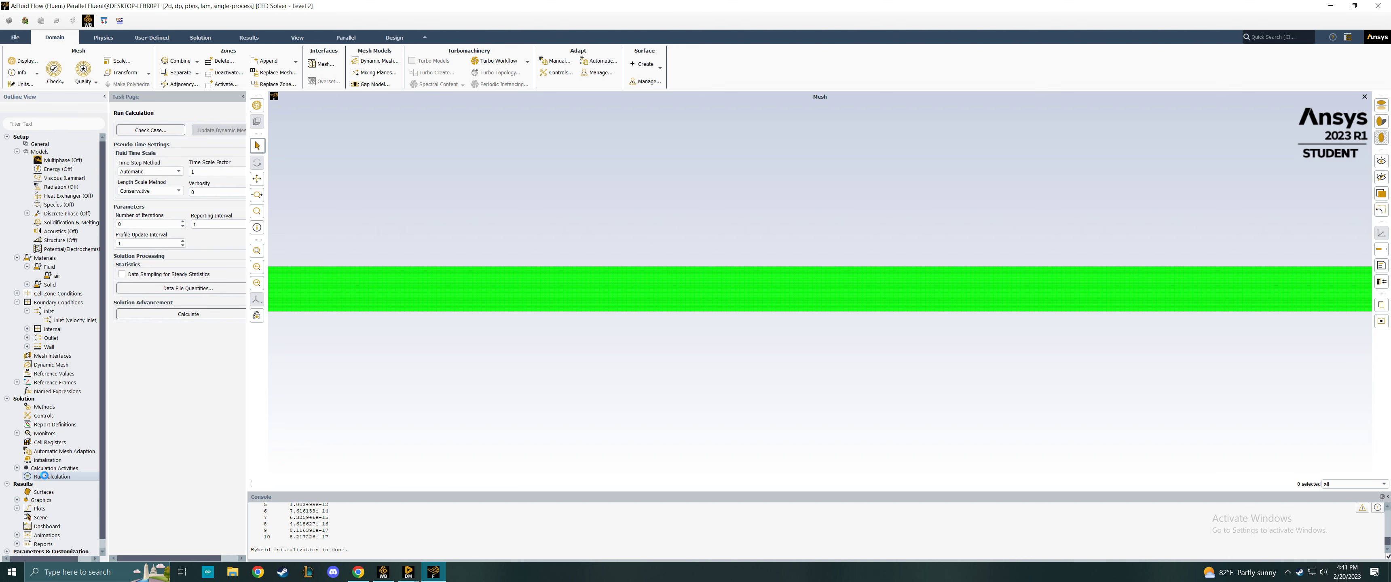
double_click(166, 227)
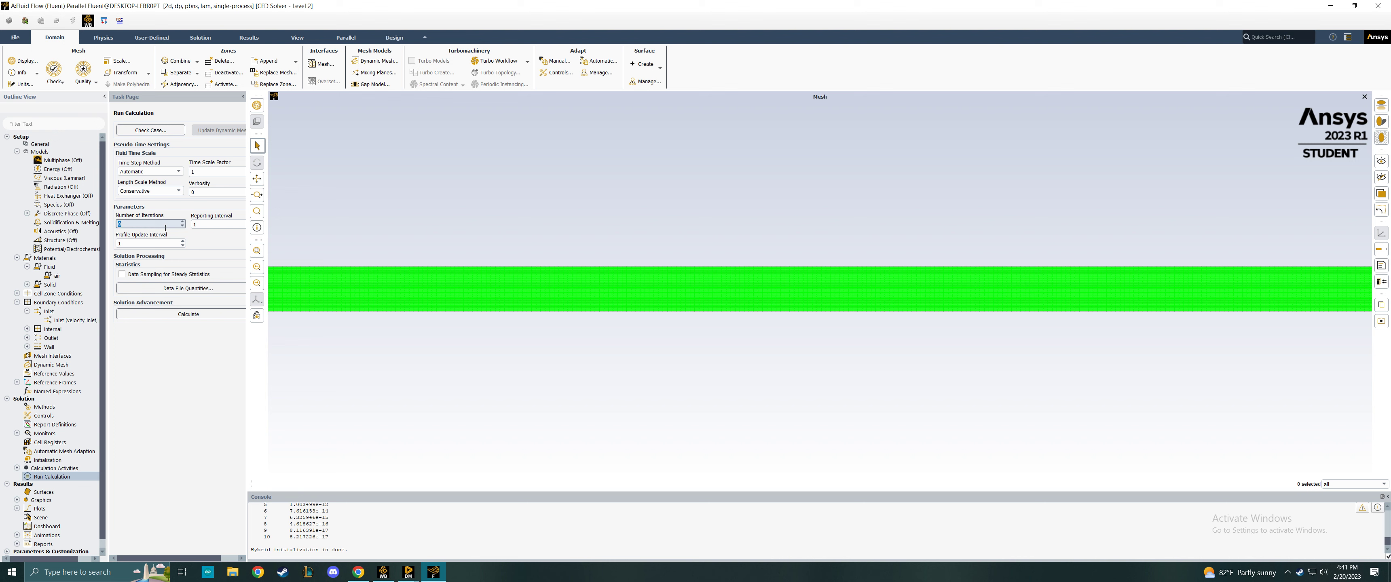
type("200")
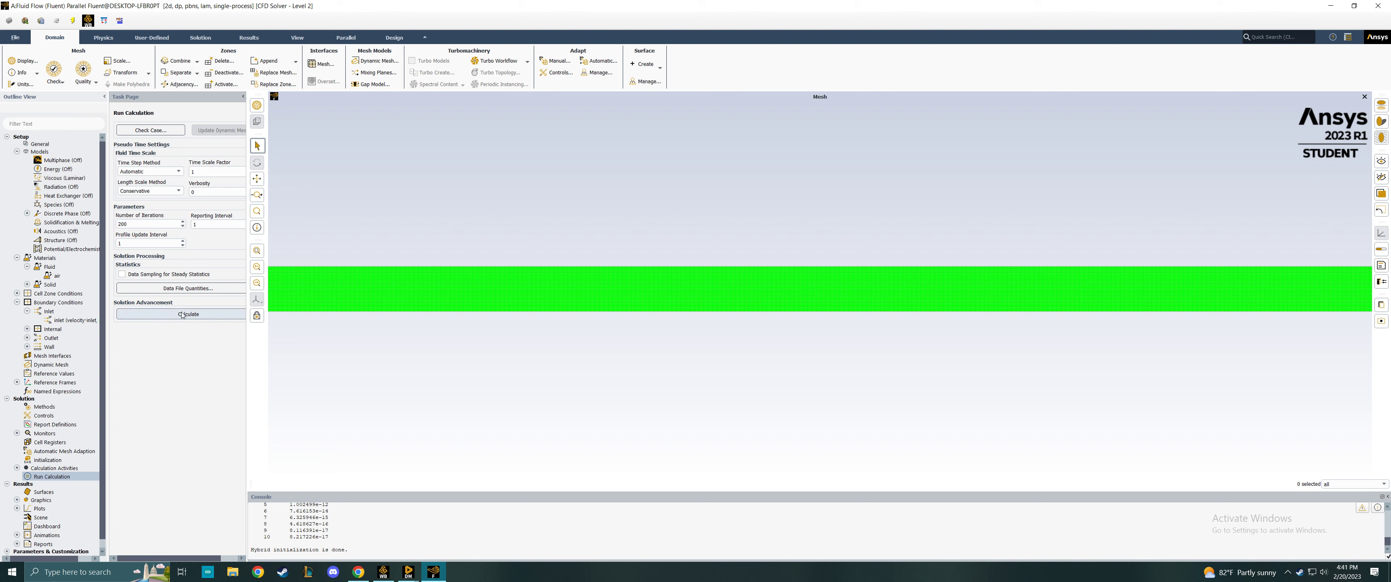
left_click(182, 315)
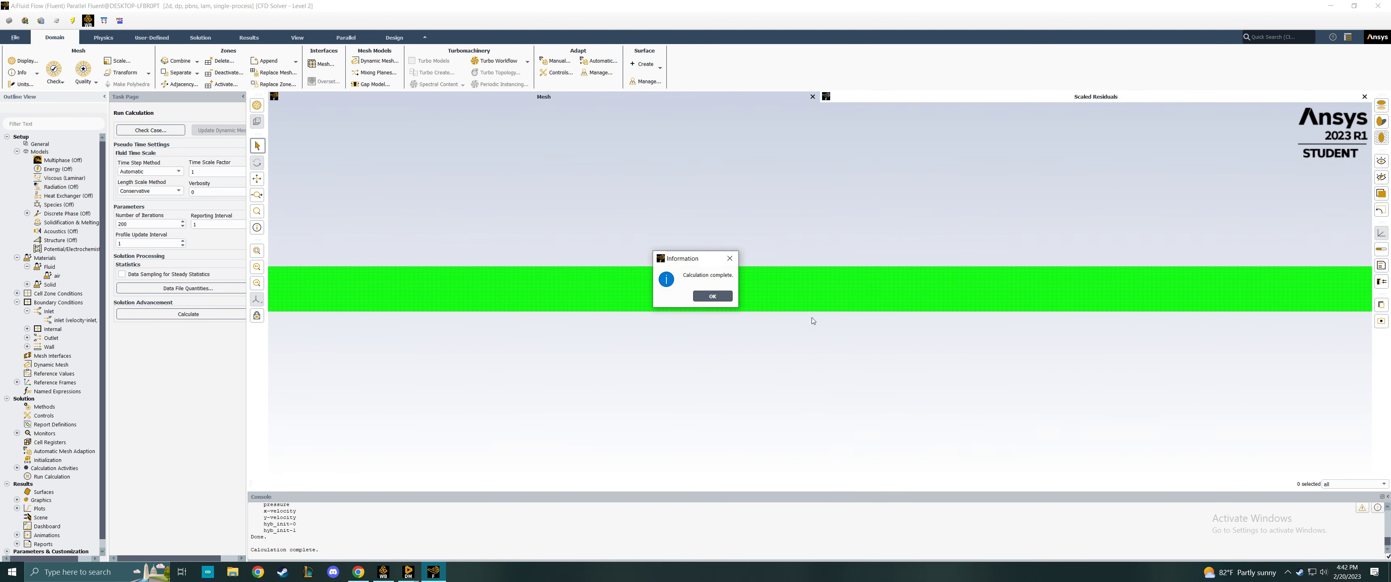
key("Return")
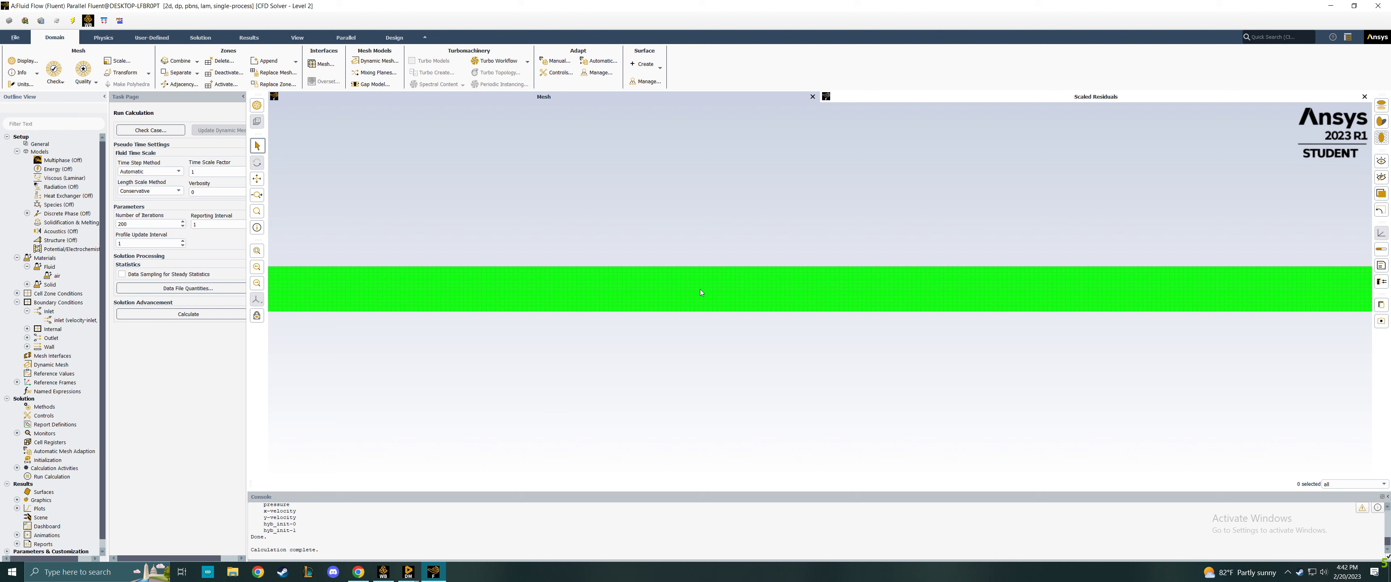
Step: Review the scaled residuals plot and return to the mesh display
scroll(700, 255, "up", 5)
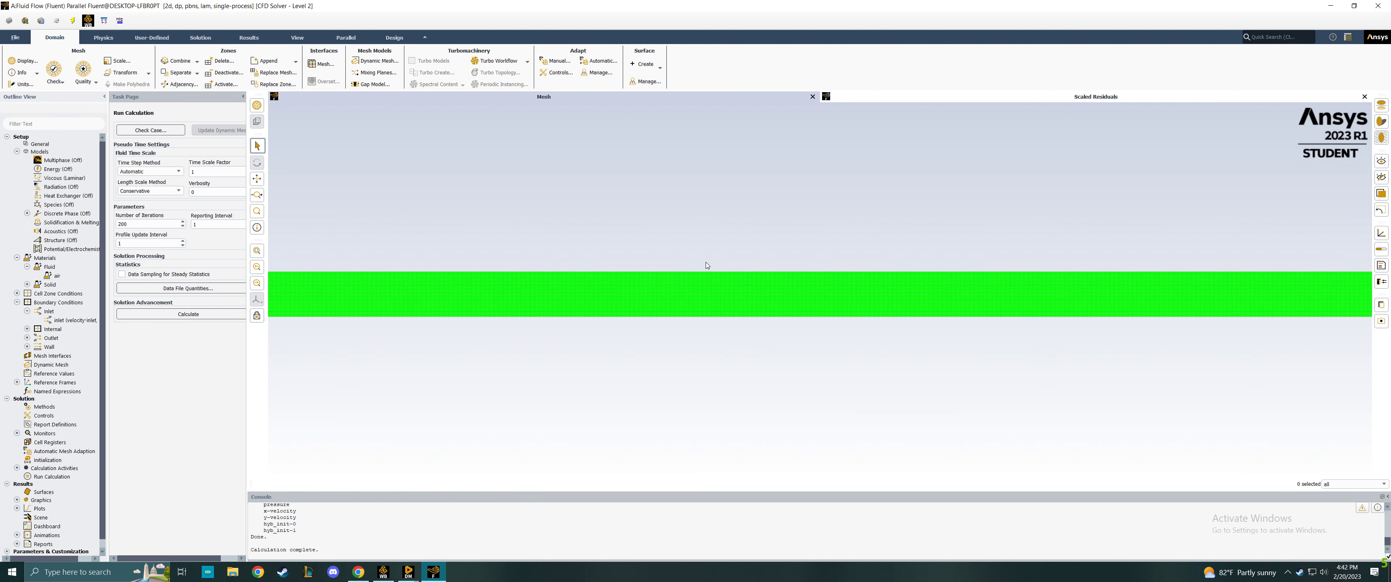
scroll(868, 266, "down", 8)
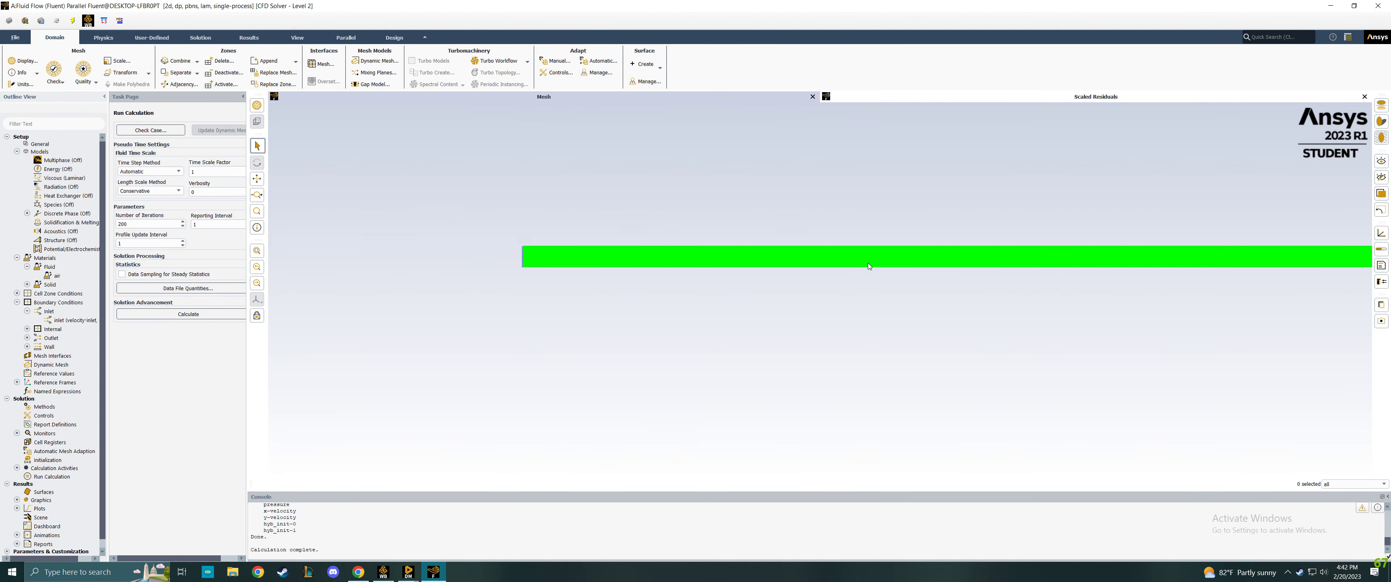
left_click(1070, 96)
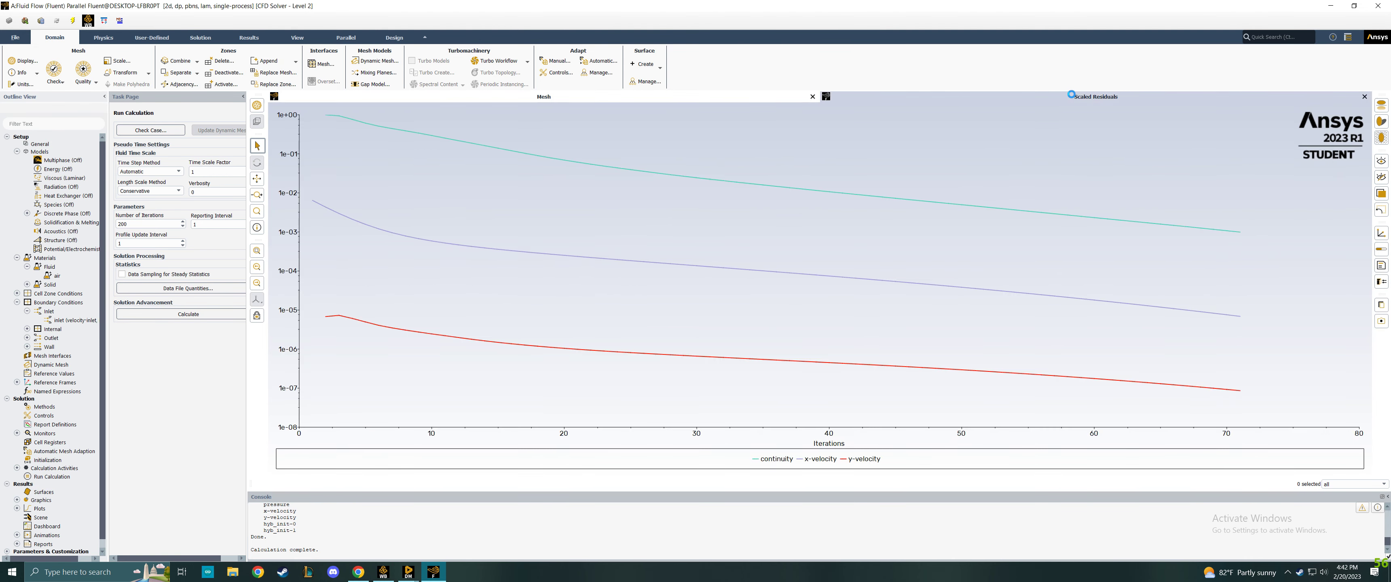
left_click(554, 97)
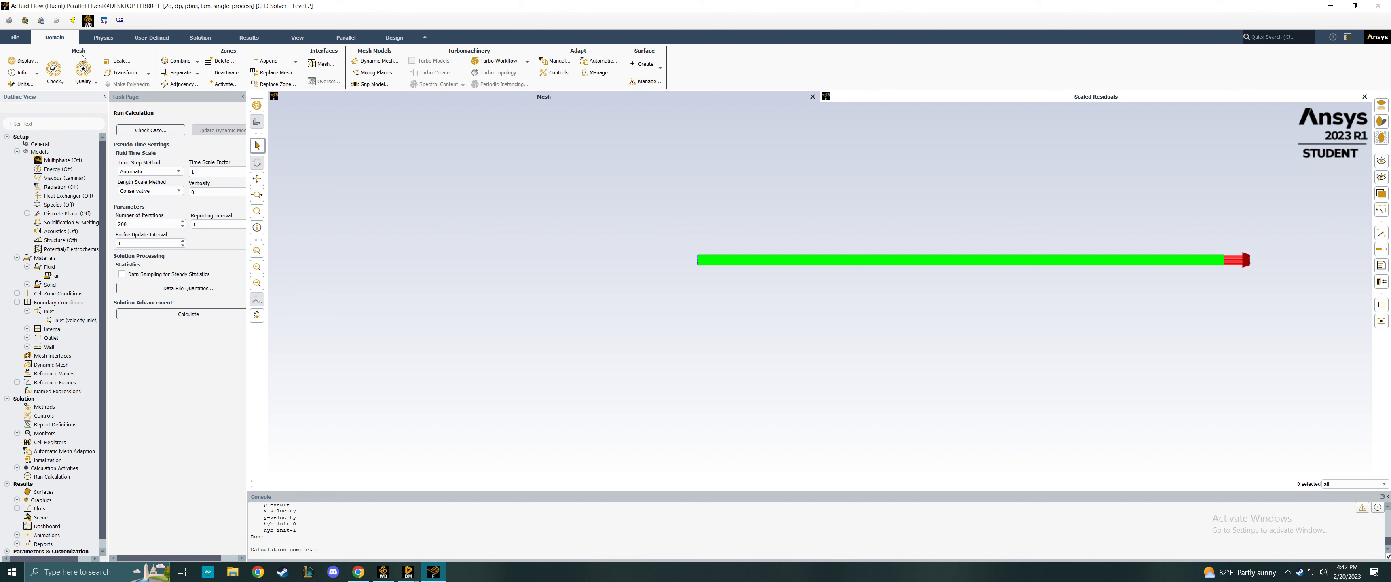
Step: Create and display a velocity vector plot named vector-1, coloured by velocity magnitude
left_click(249, 38)
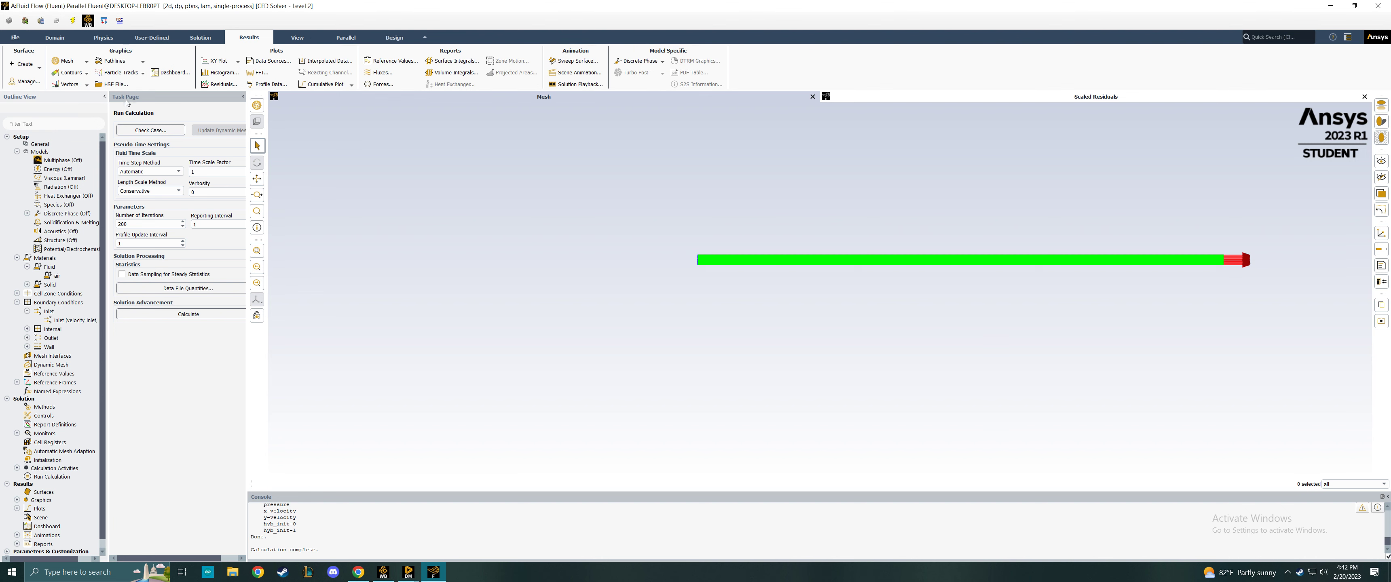
left_click(81, 85)
left_click(65, 94)
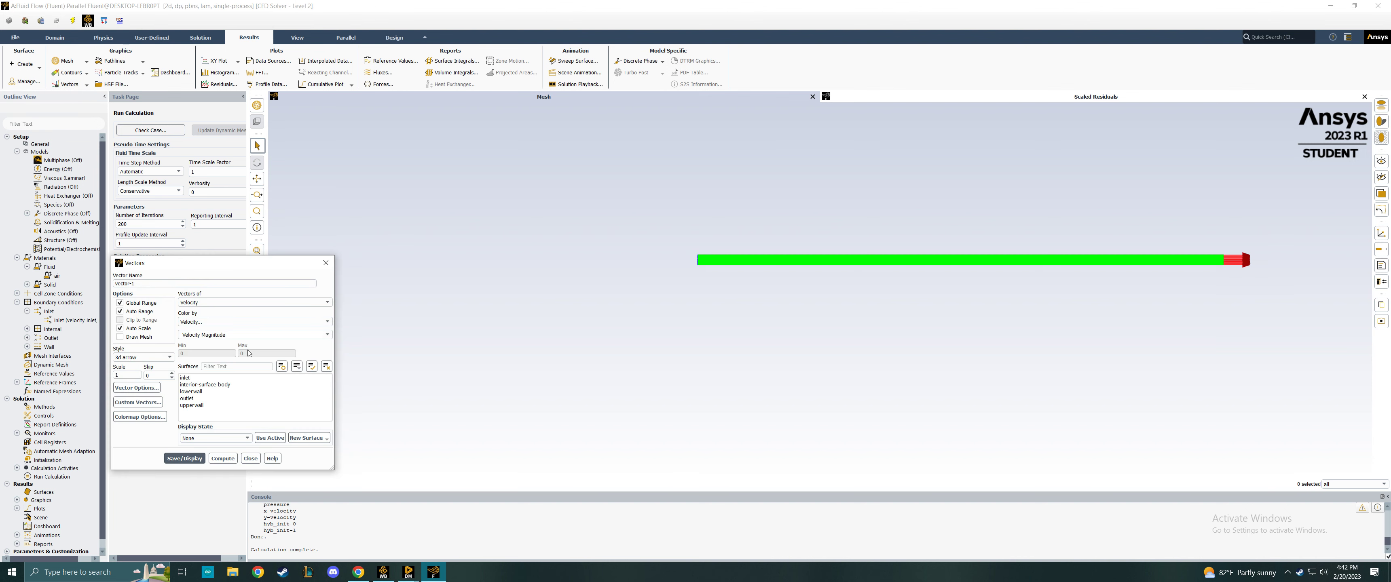
left_click(184, 458)
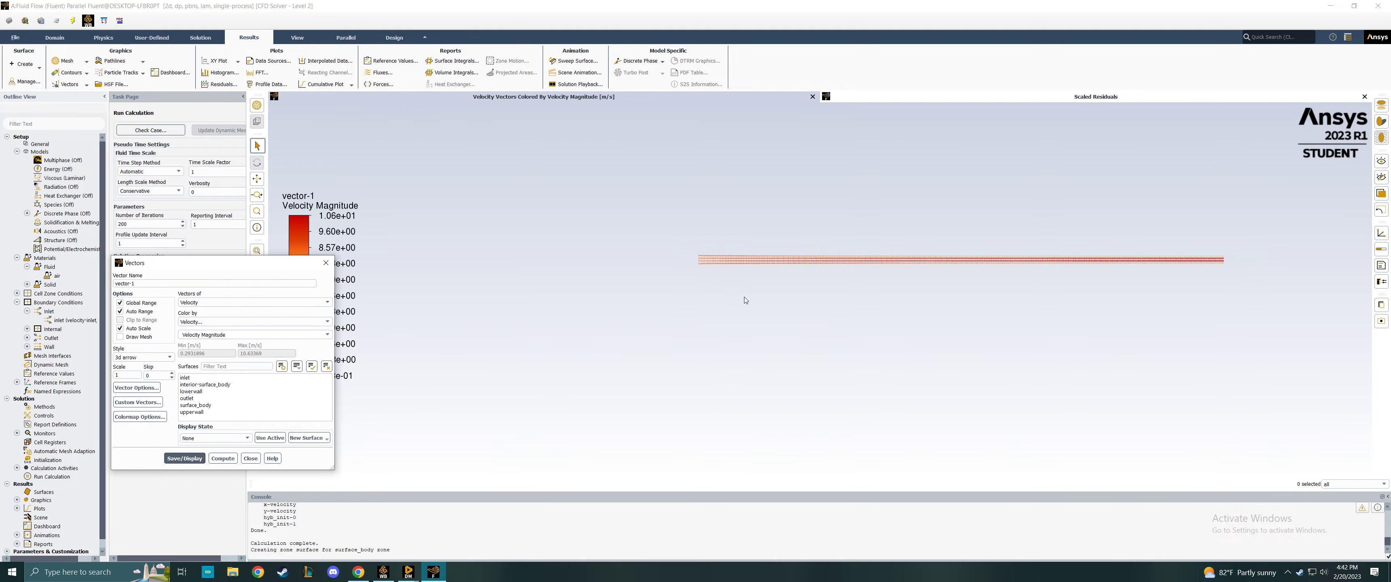
Step: Examine the velocity vectors across the strip's height, near the inlet and the walls, and close the vector settings
scroll(922, 245, "up", 5)
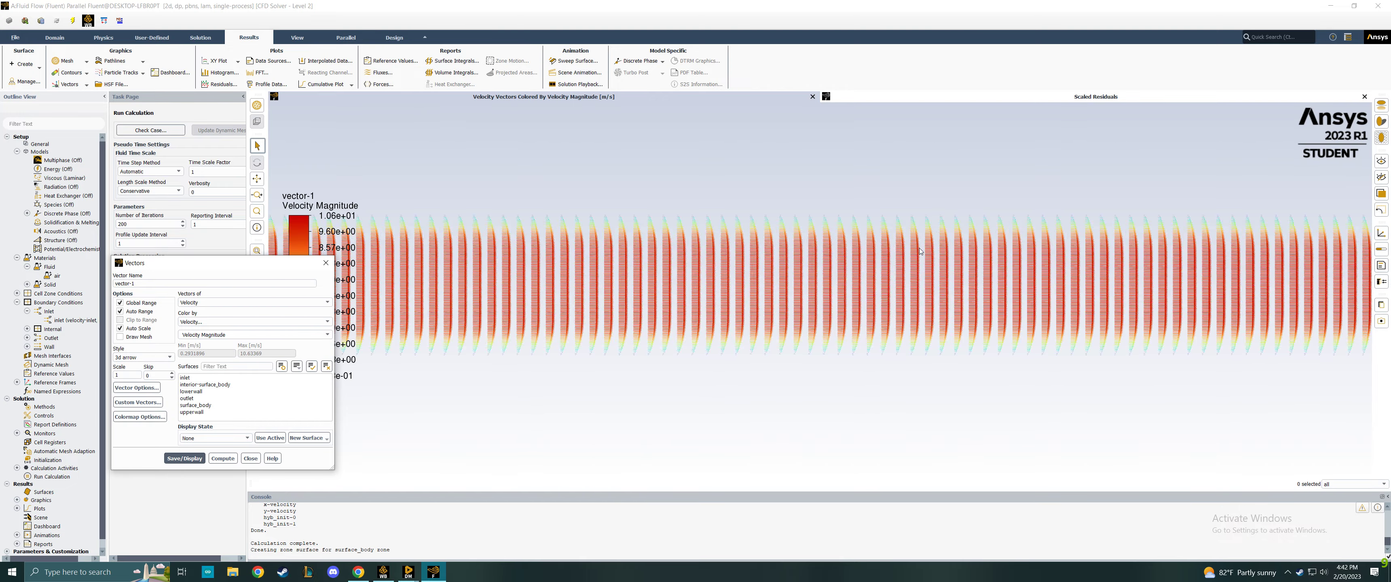
scroll(922, 250, "up", 3)
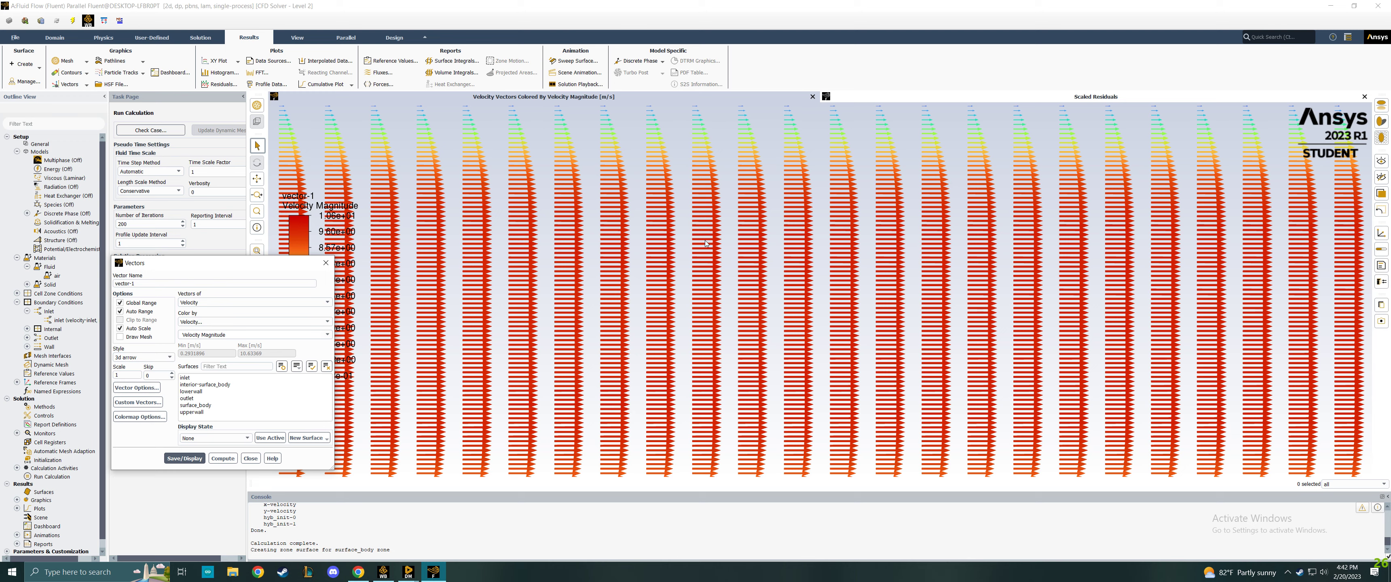
scroll(851, 292, "down", 4)
scroll(852, 293, "down", 6)
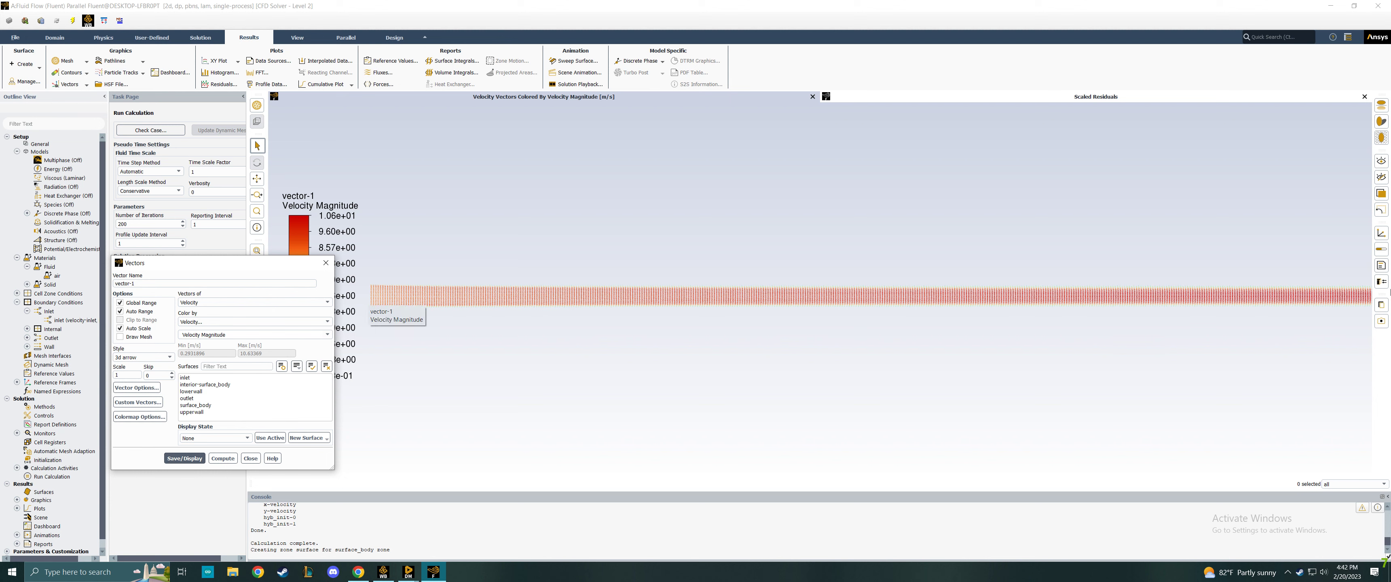
scroll(828, 290, "up", 4)
scroll(922, 217, "up", 3)
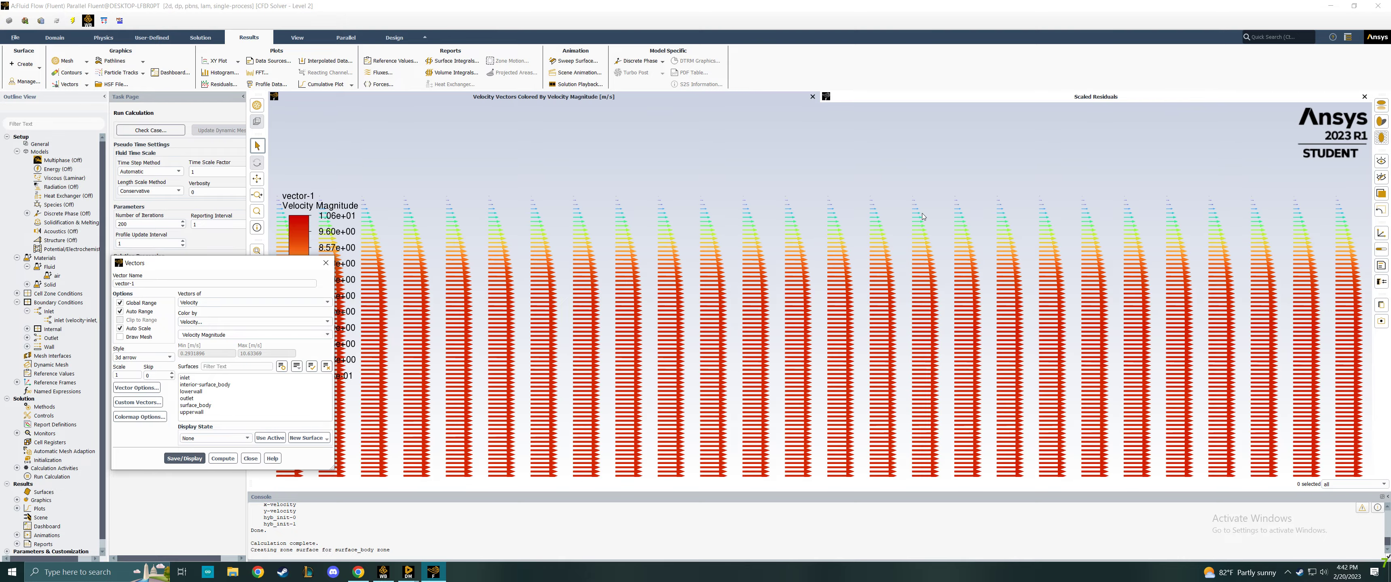
scroll(1112, 211, "down", 5)
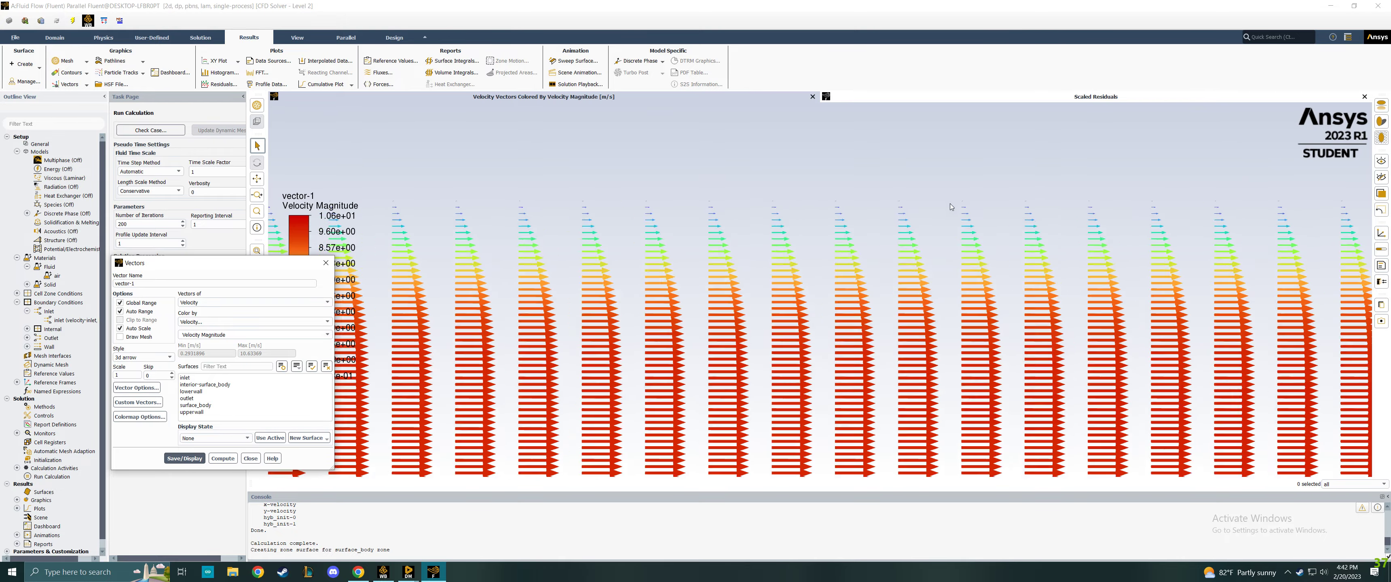
scroll(853, 432, "up", 3)
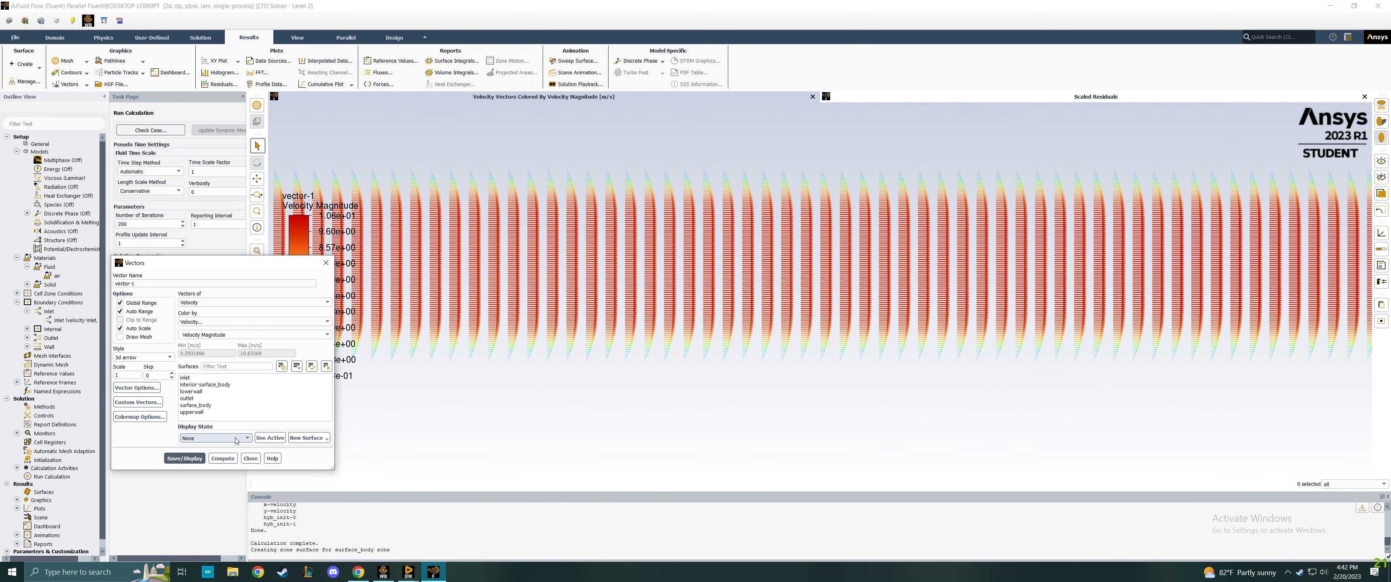
left_click(251, 458)
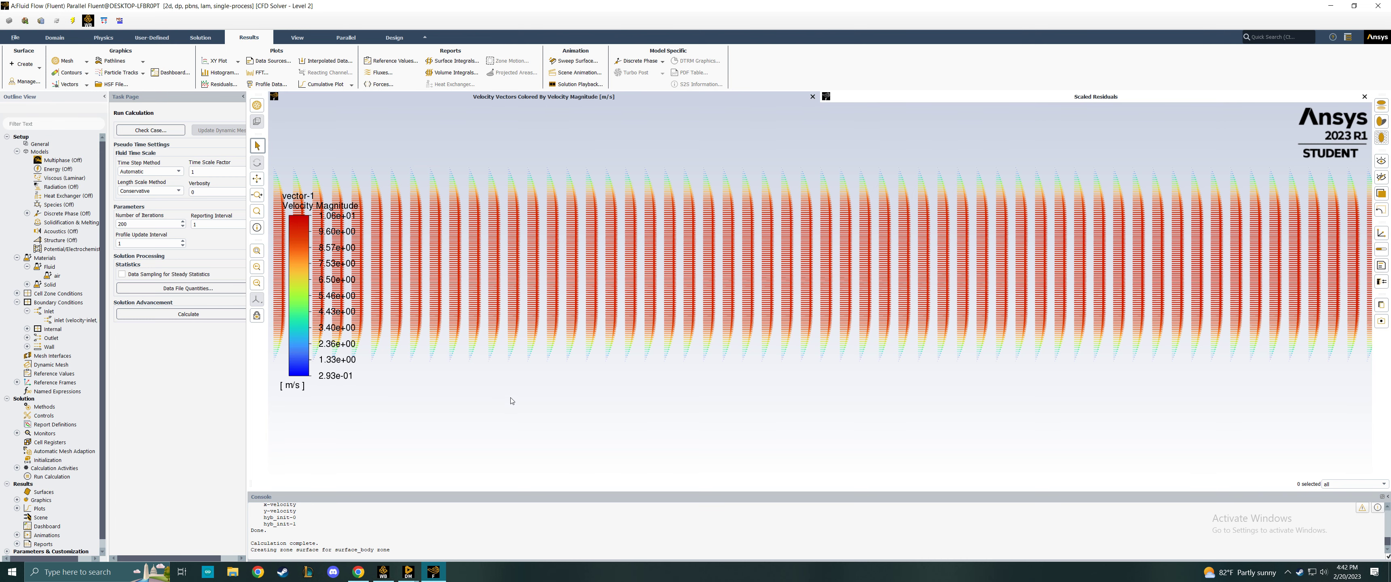
Step: Switch to Workbench, update the Results cell of the Fluid Flow (Fluent) system and open it in CFD-Post
left_click(383, 571)
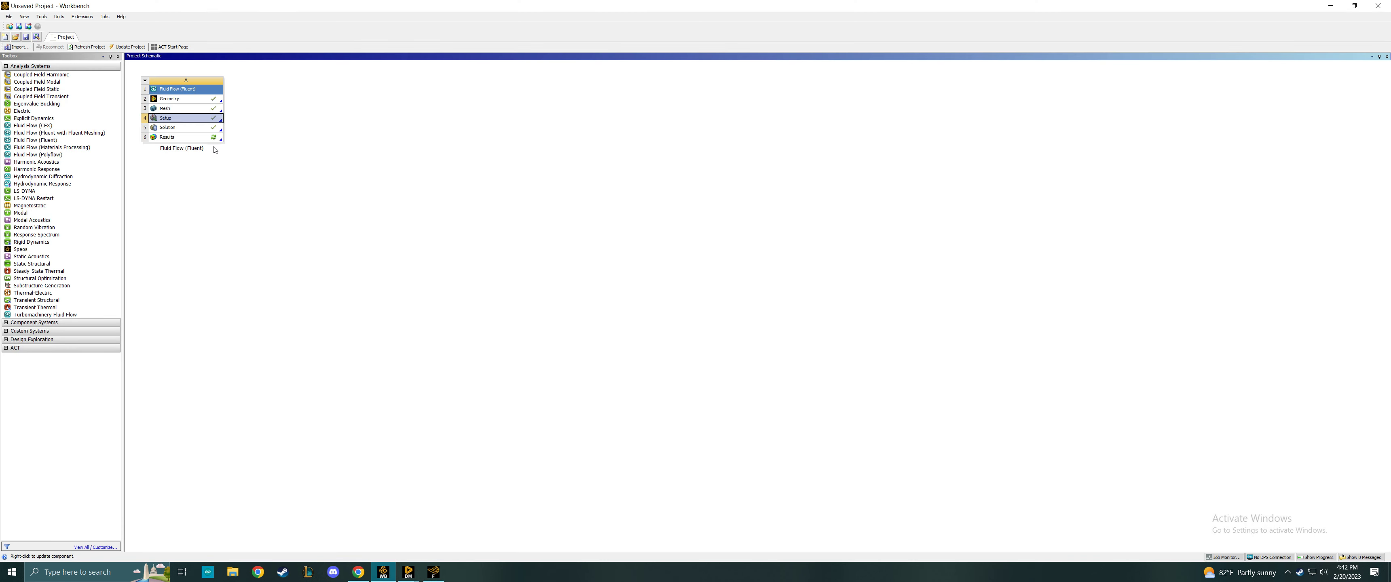
right_click(200, 139)
left_click(219, 183)
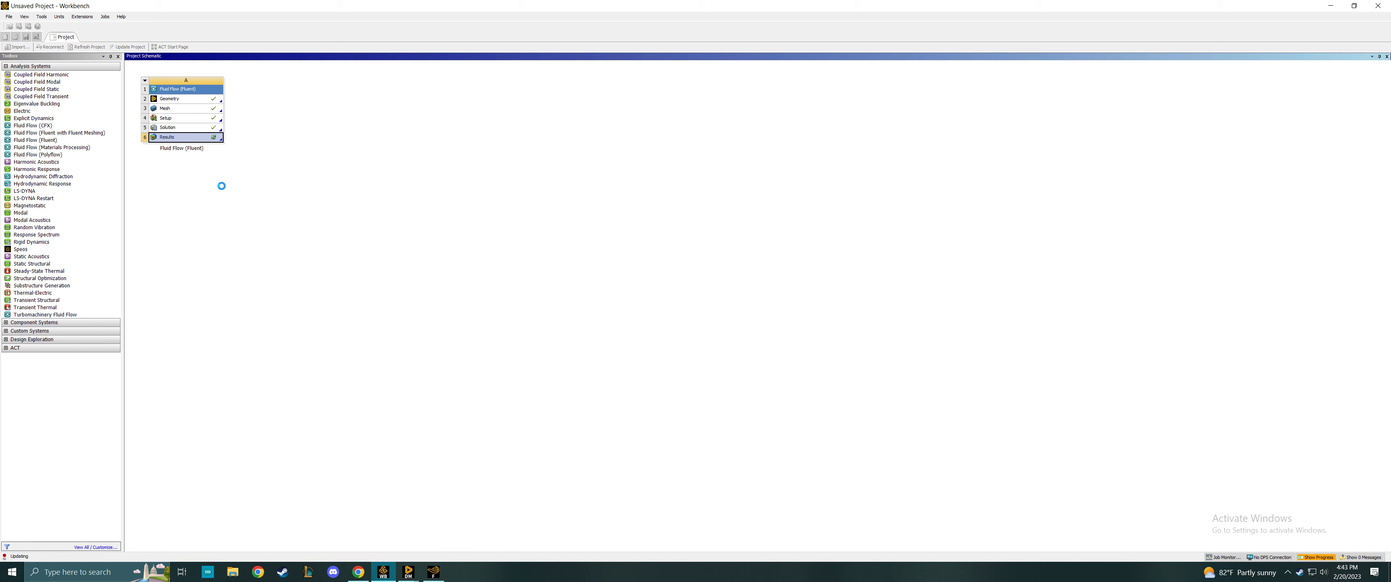
right_click(188, 140)
left_click(204, 144)
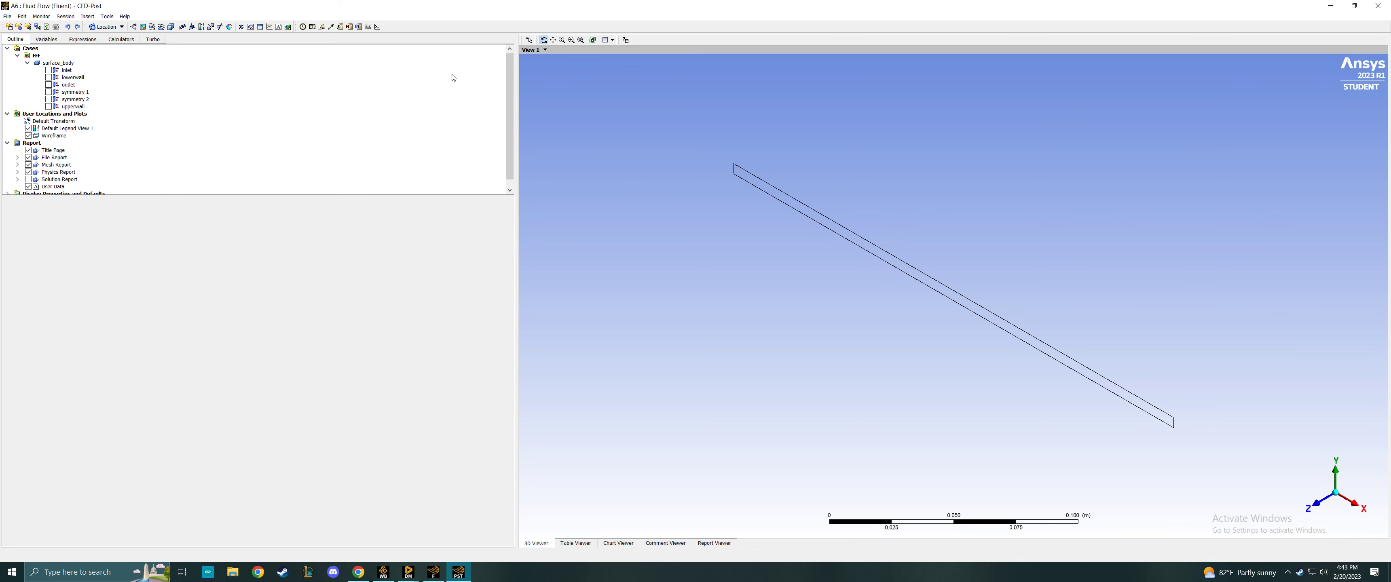
Step: Insert a contour plot on symmetry 1, coloured by Velocity u with 100 contours, and apply it
left_click(143, 26)
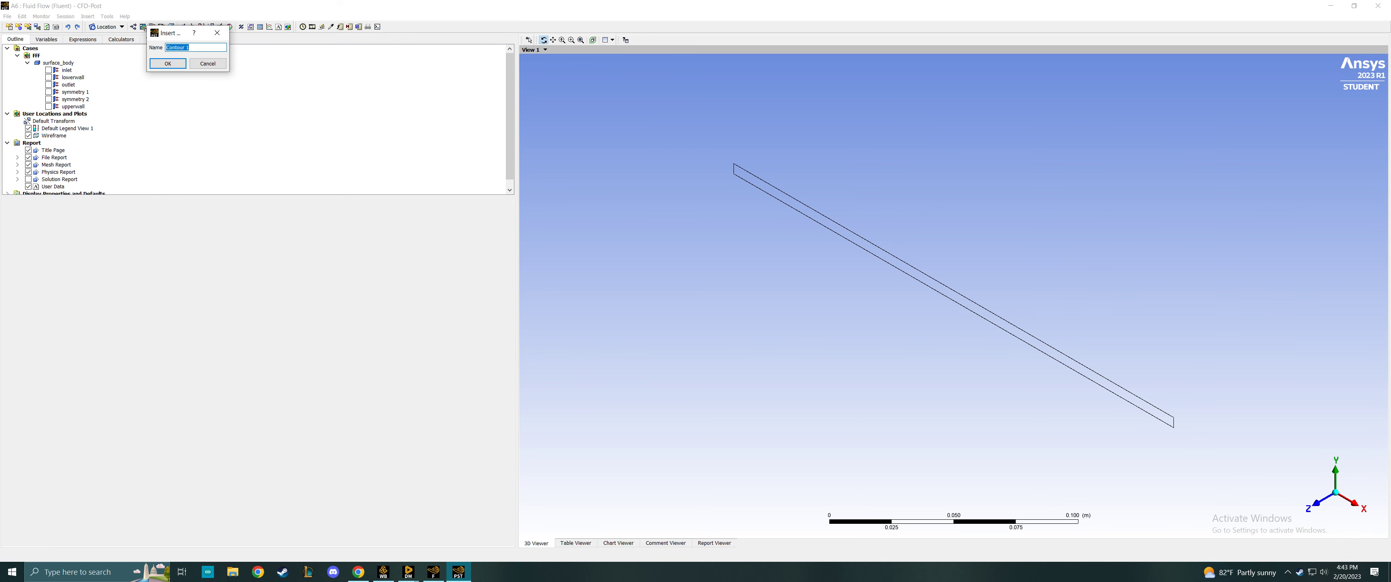
left_click(163, 63)
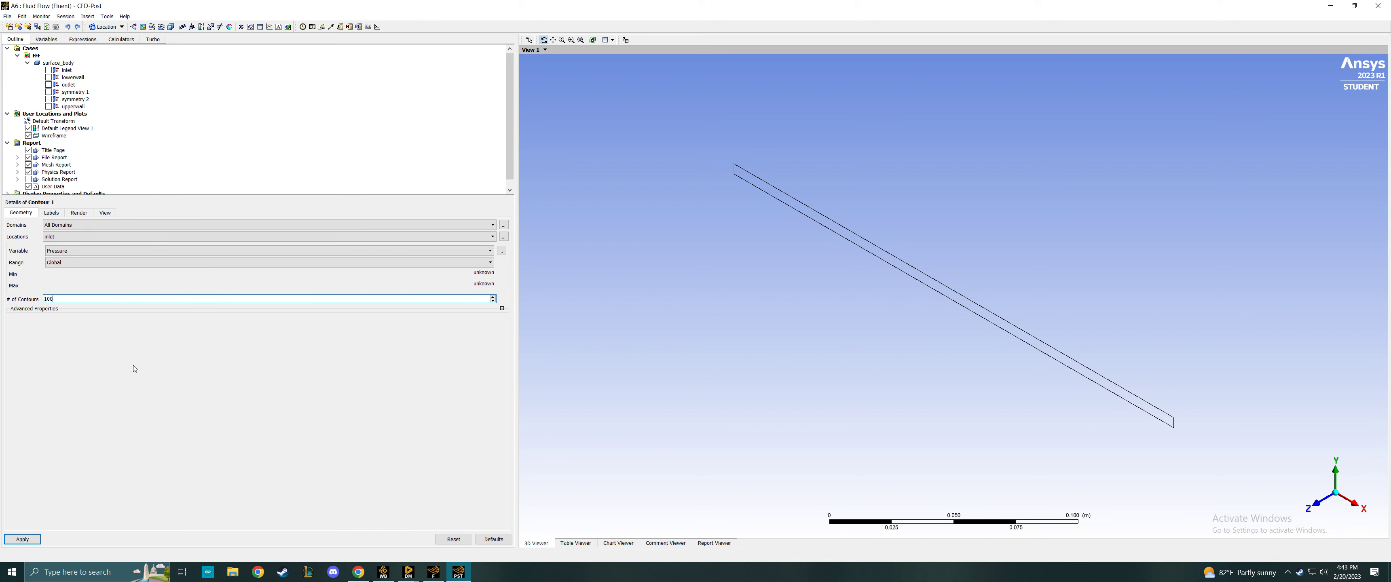
left_click(92, 238)
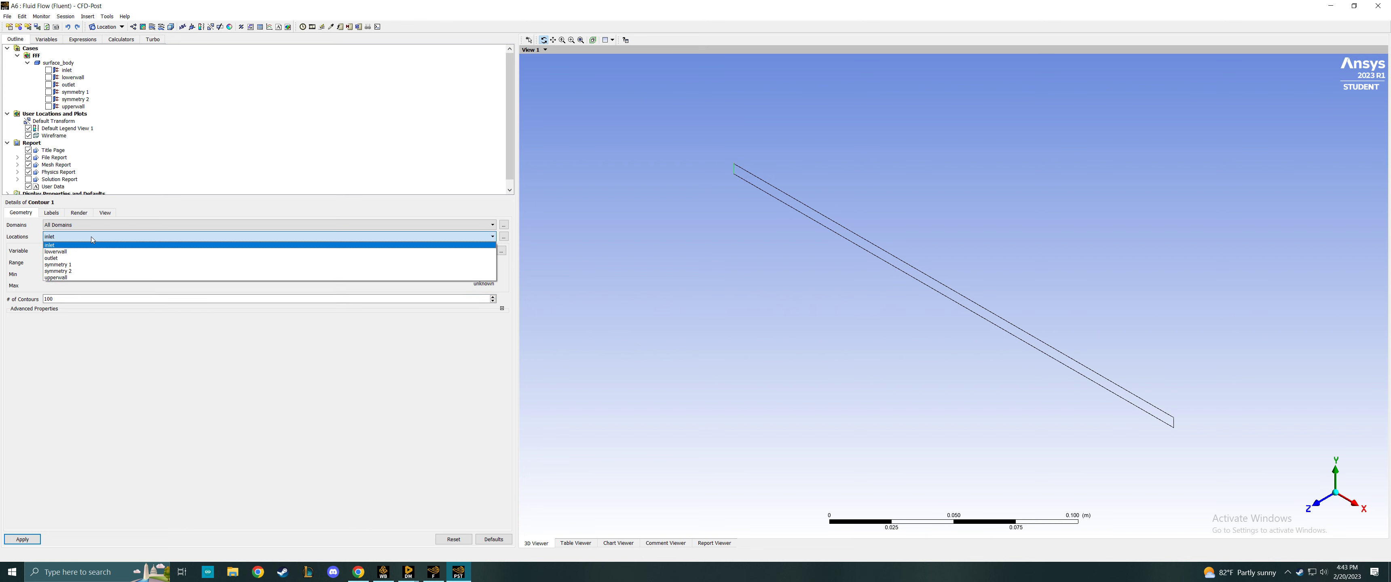
left_click(75, 265)
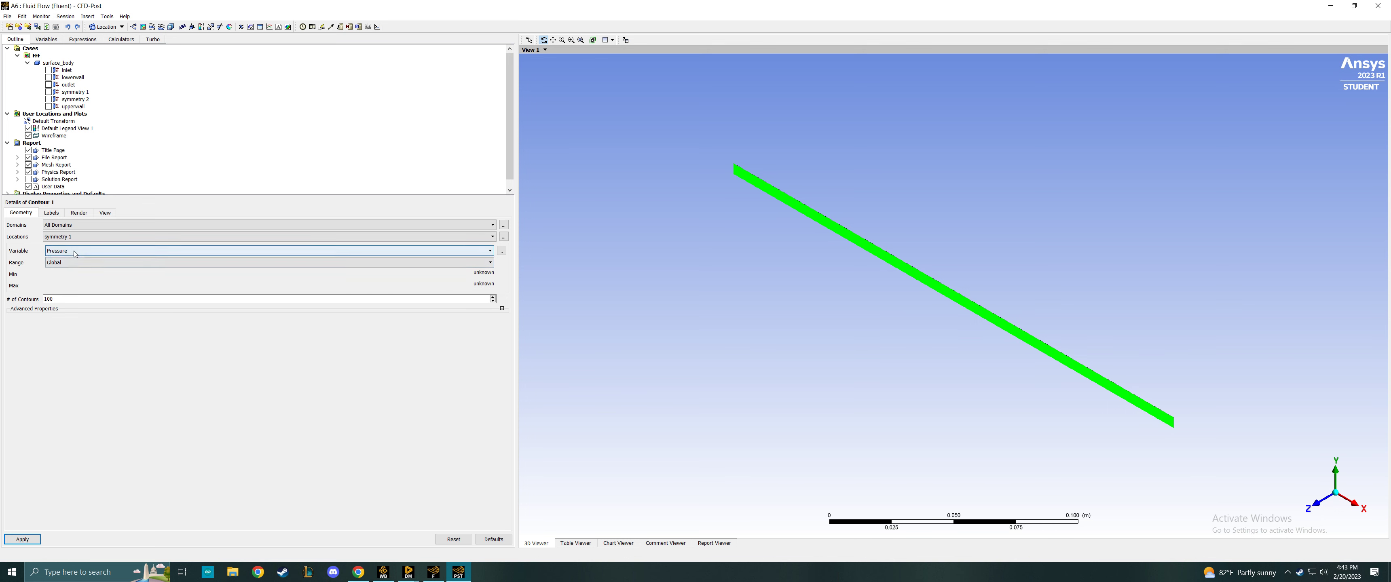
left_click(76, 252)
left_click(75, 285)
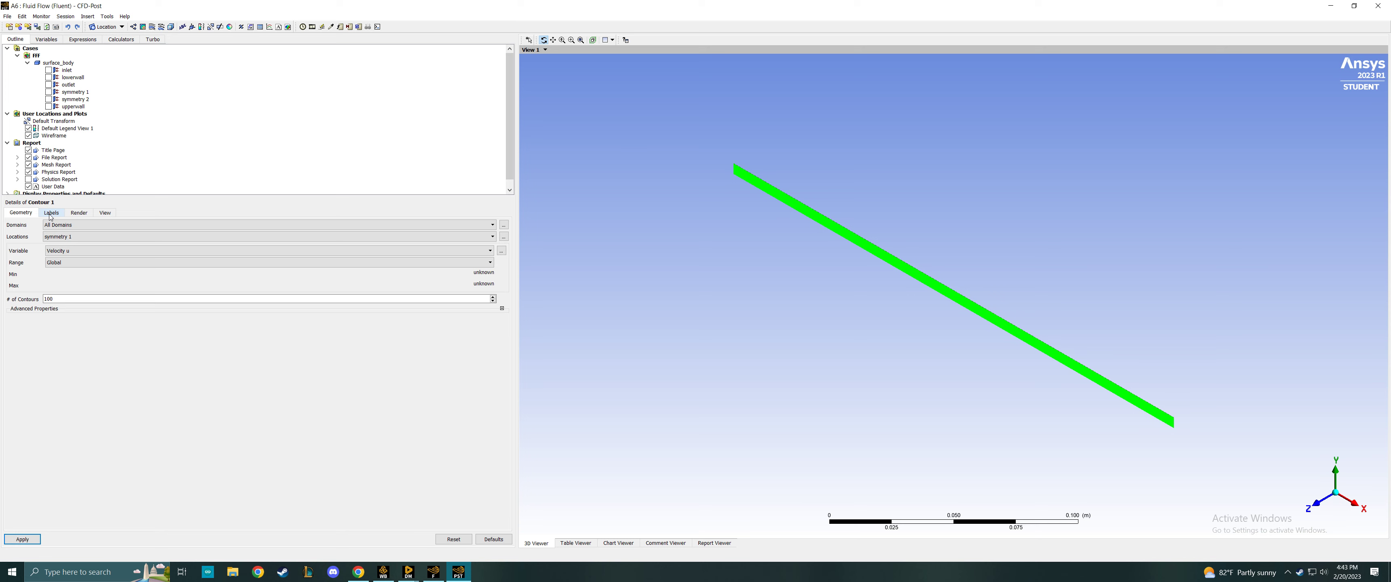
left_click(22, 540)
Step: Examine the Velocity u contour along the full length of the strip, seen face-on in the XY plane
scroll(964, 309, "down", 1)
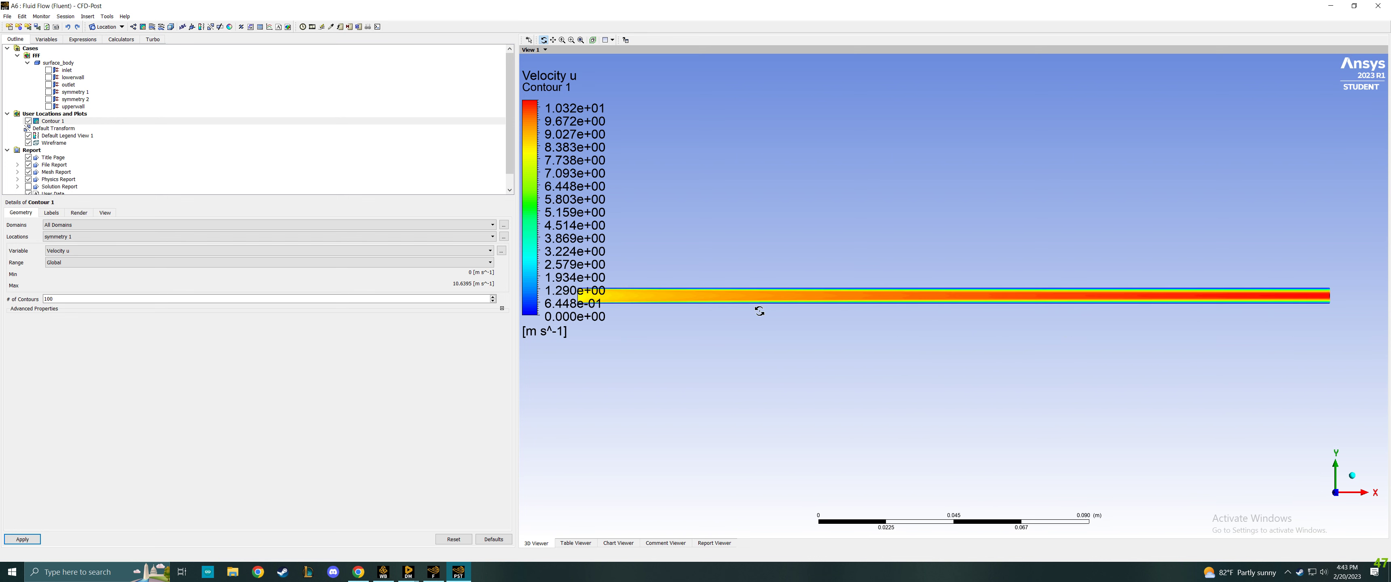
scroll(777, 301, "down", 2)
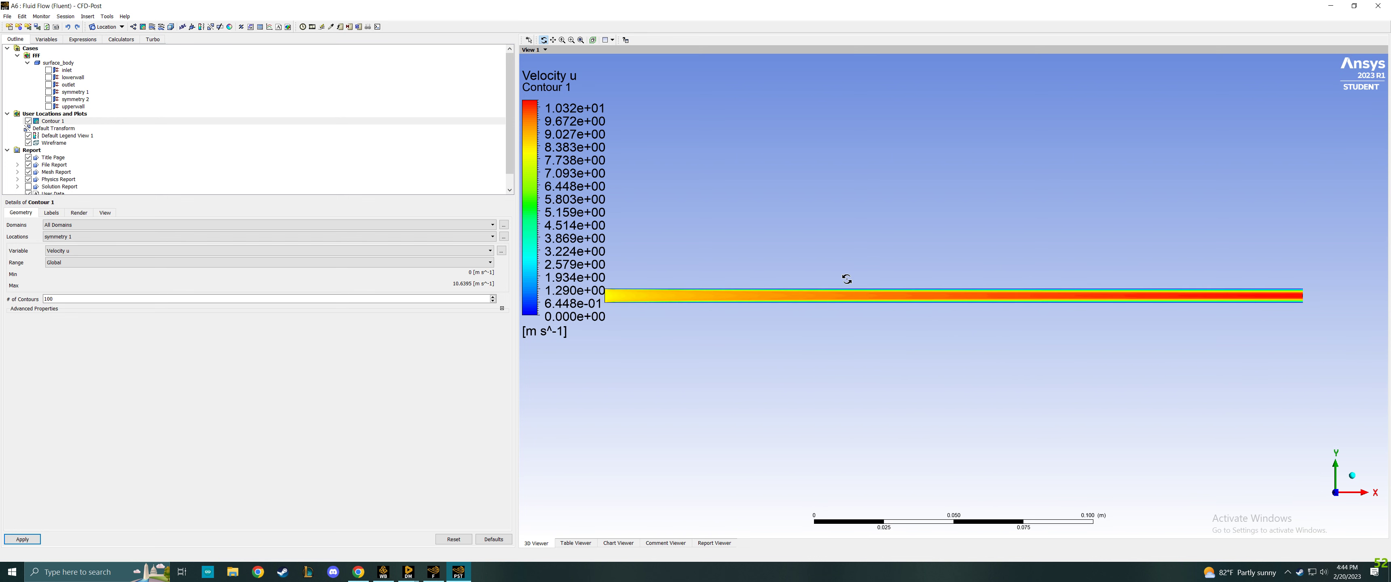
scroll(928, 298, "up", 3)
scroll(966, 283, "down", 3)
scroll(953, 325, "up", 2)
scroll(948, 316, "down", 2)
scroll(941, 304, "up", 1)
Step: Make the Default Legend View 1 horizontal with a text precision of 1, and apply the settings
right_click(48, 139)
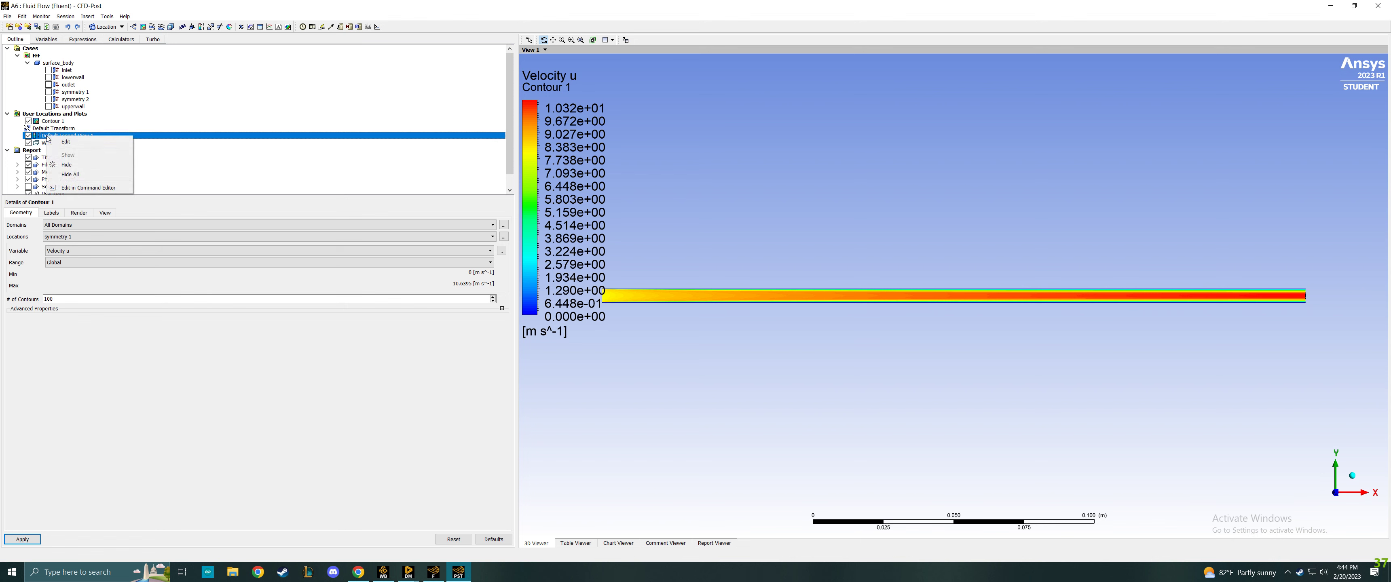
left_click(70, 143)
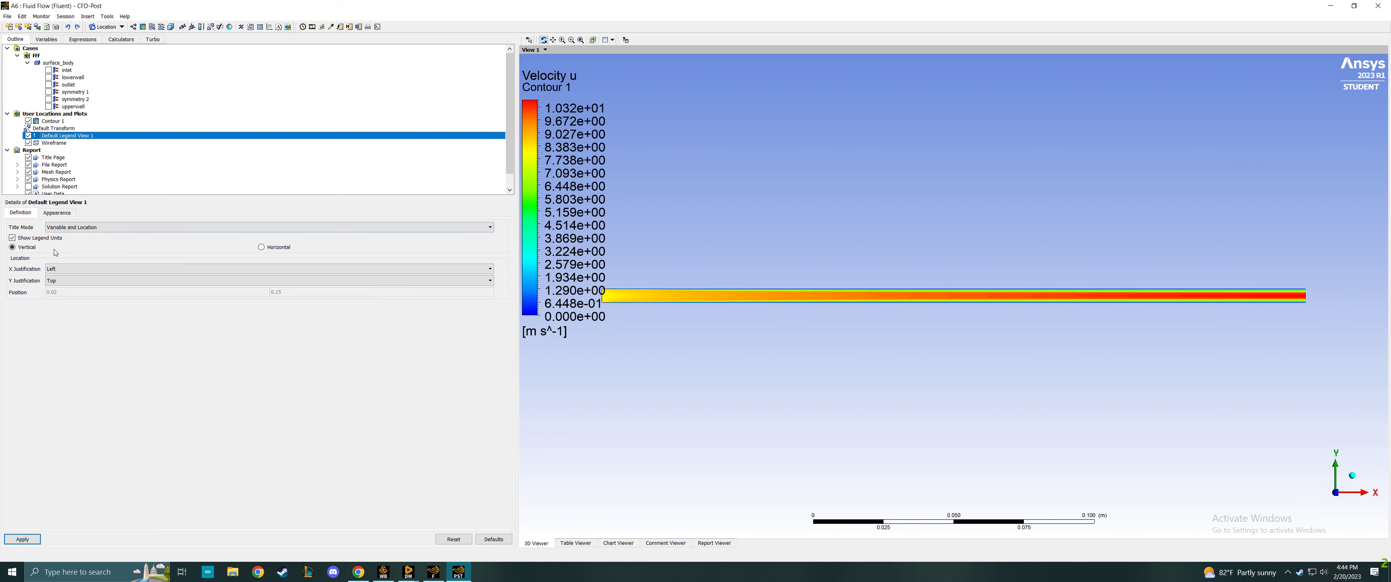
left_click(261, 246)
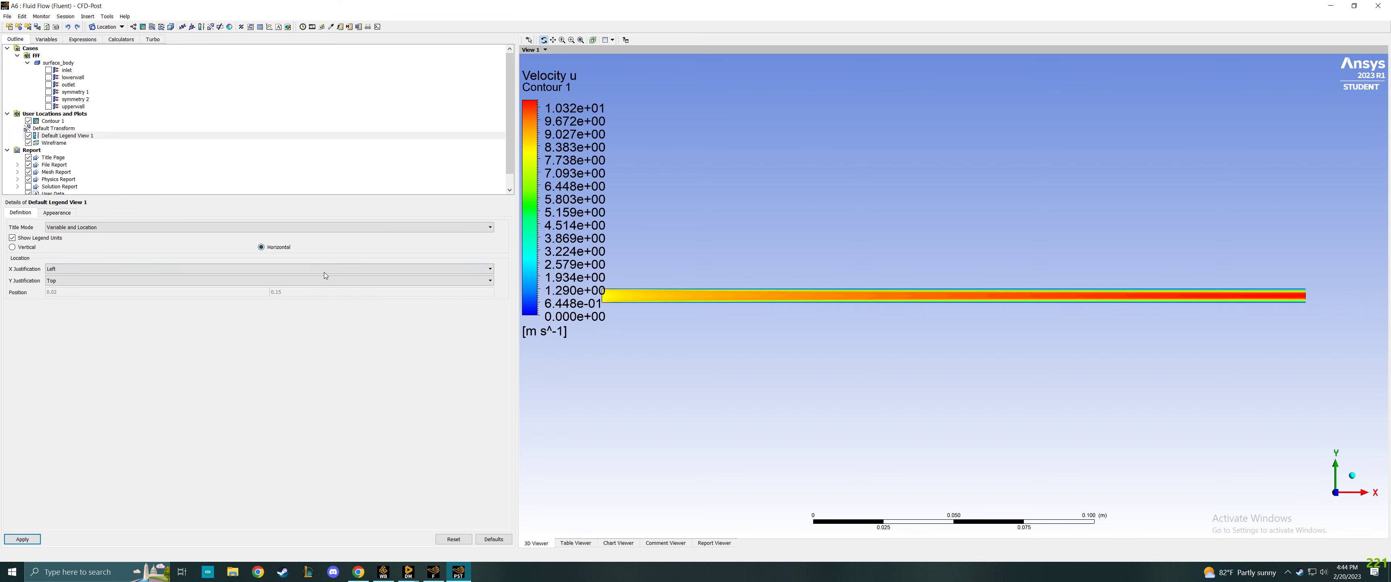
left_click(56, 213)
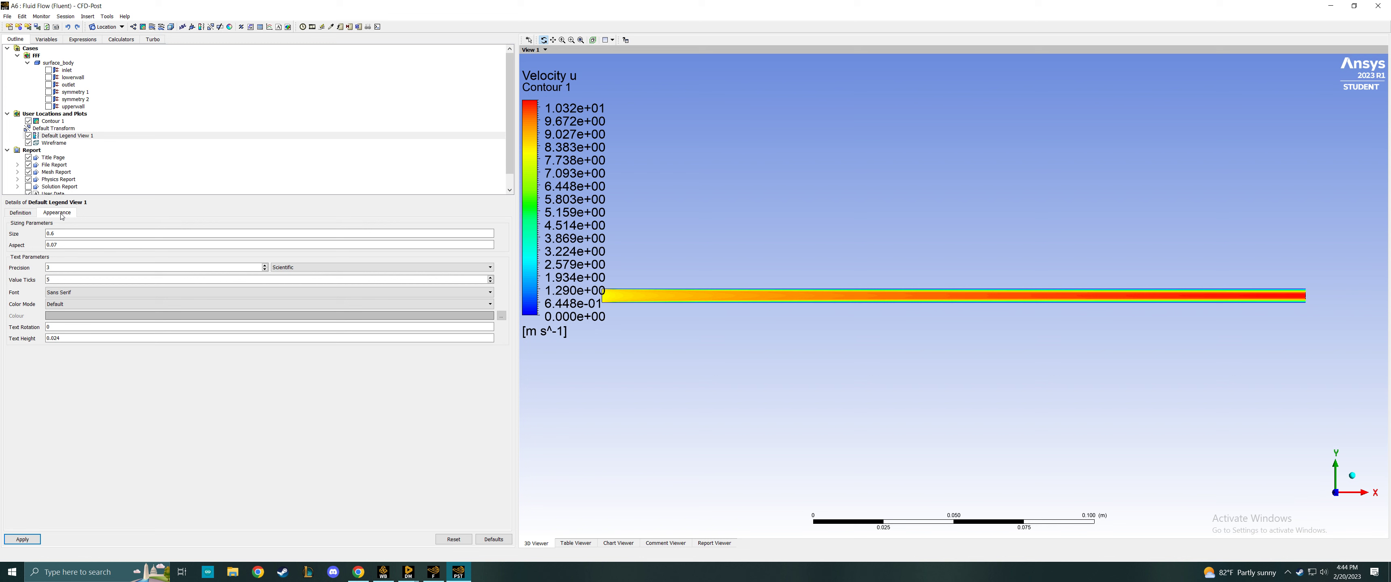
double_click(56, 268)
left_click(22, 539)
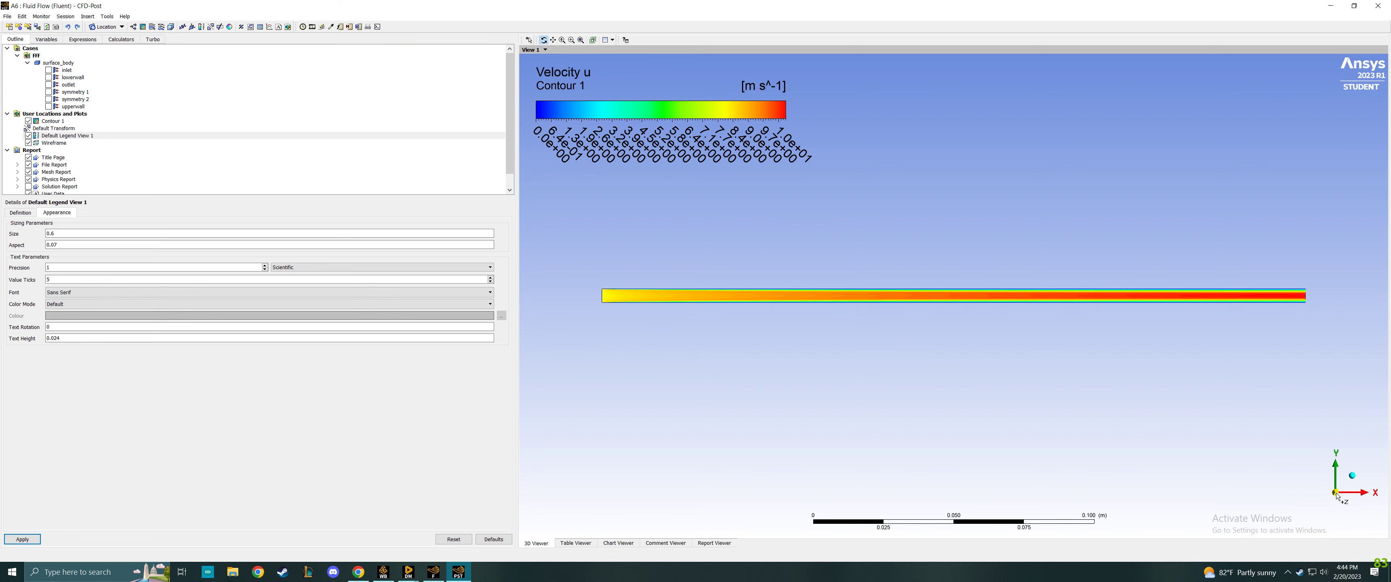
Step: Change the legend's number format to Fixed and apply it
scroll(1148, 380, "up", 1)
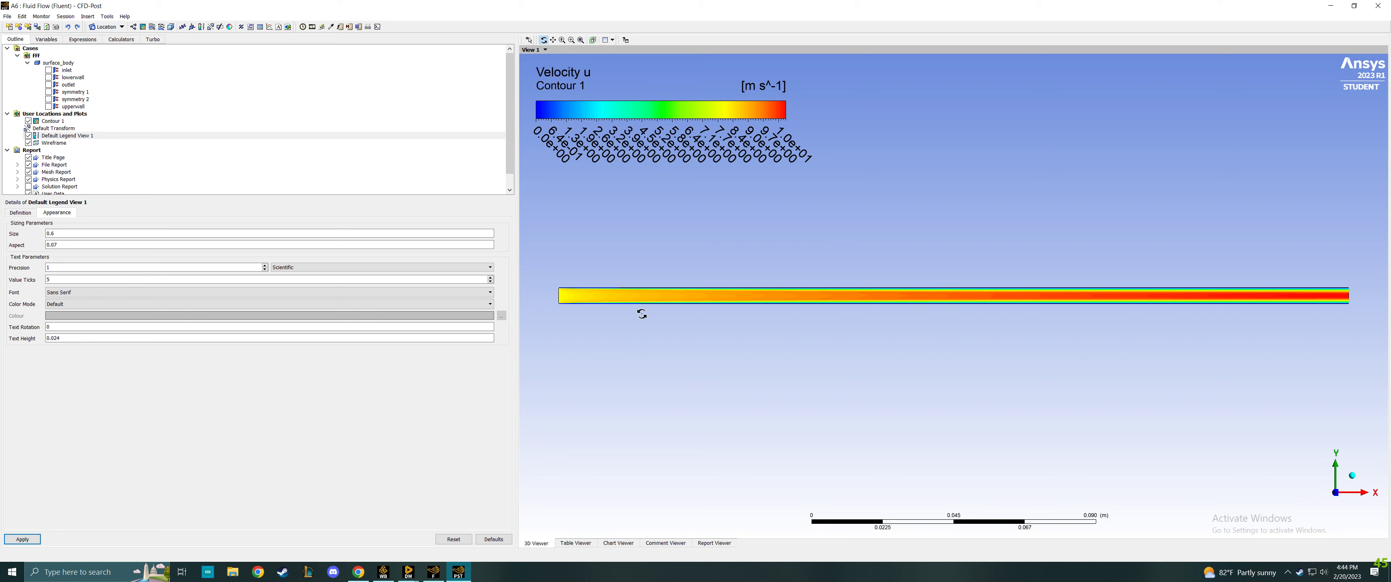
left_click(297, 268)
left_click(295, 276)
left_click(22, 539)
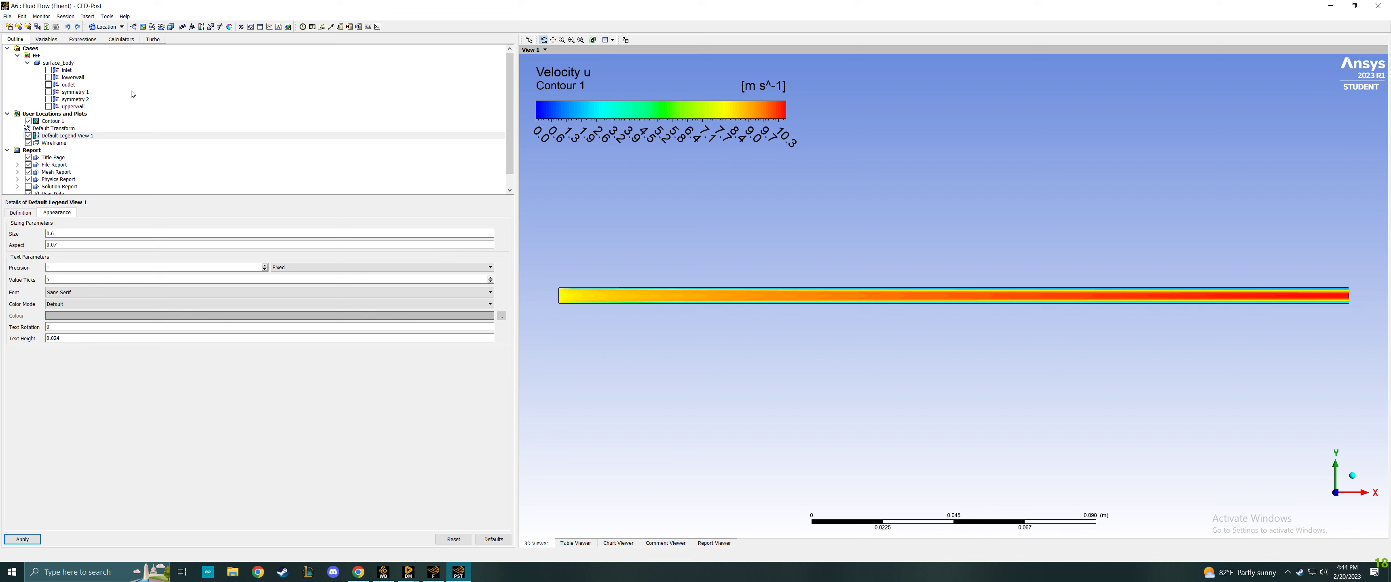
scroll(53, 161, "down", 1)
scroll(101, 162, "up", 1)
left_click(29, 214)
left_click(56, 214)
scroll(74, 145, "down", 1)
scroll(76, 146, "up", 1)
left_click(9, 214)
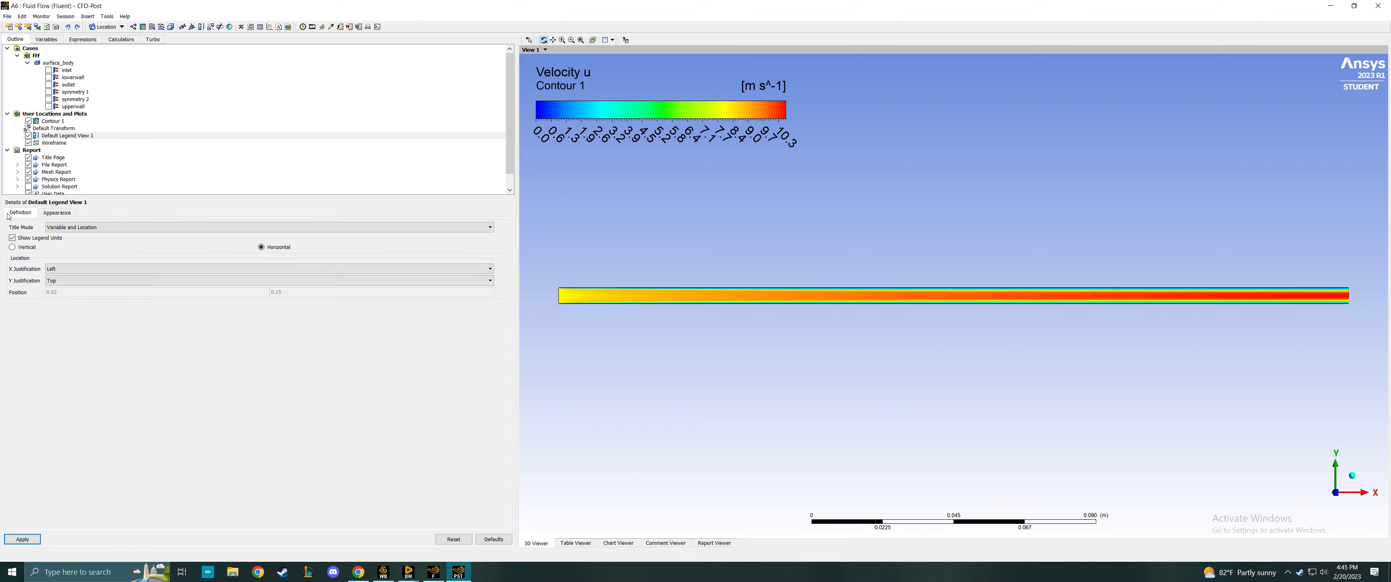
left_click(53, 214)
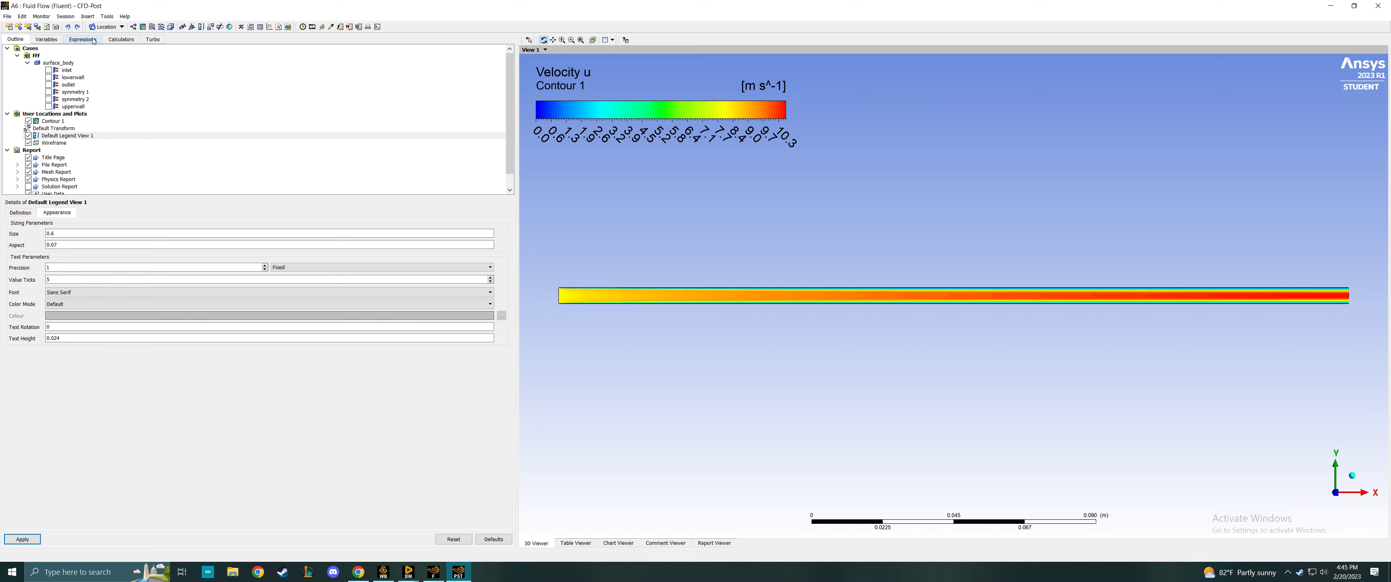
scroll(72, 155, "down", 1)
right_click(61, 146)
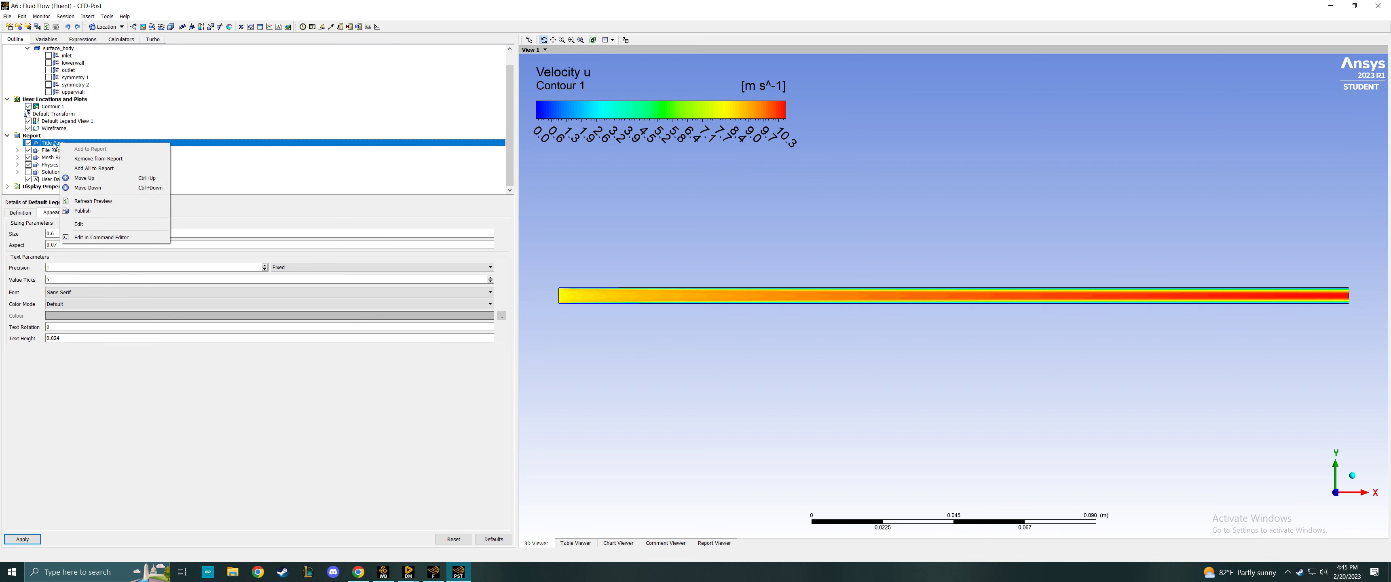
left_click(266, 102)
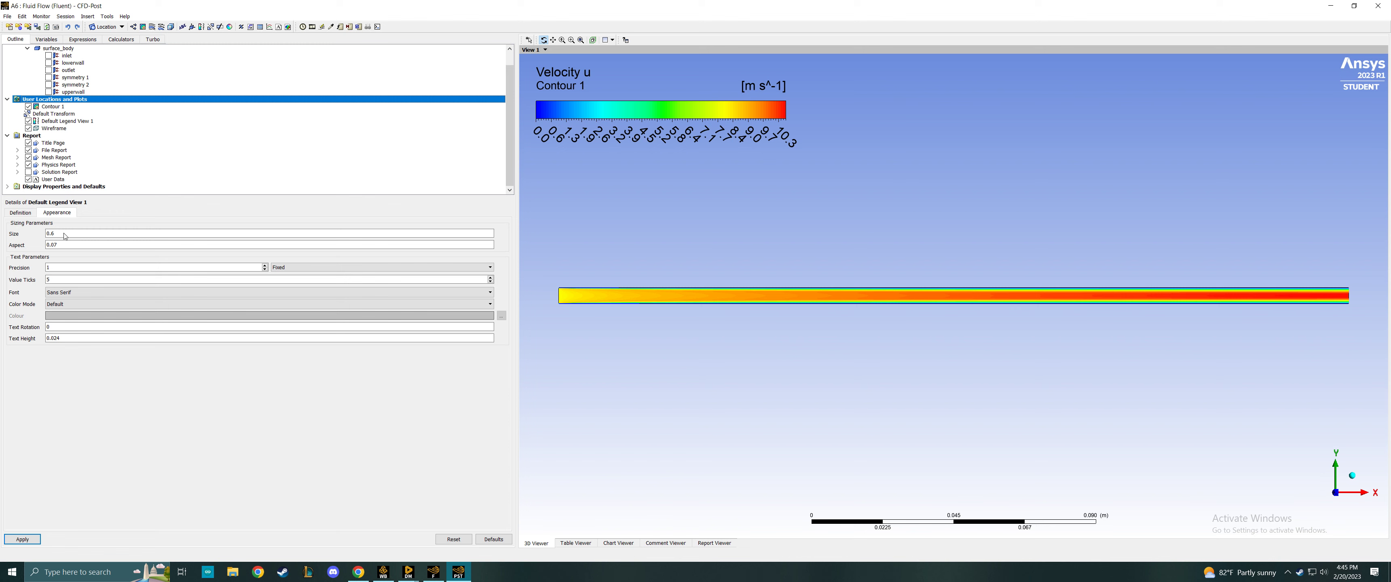
Step: Open the details of Contour 1 for editing
left_click(54, 107)
right_click(58, 112)
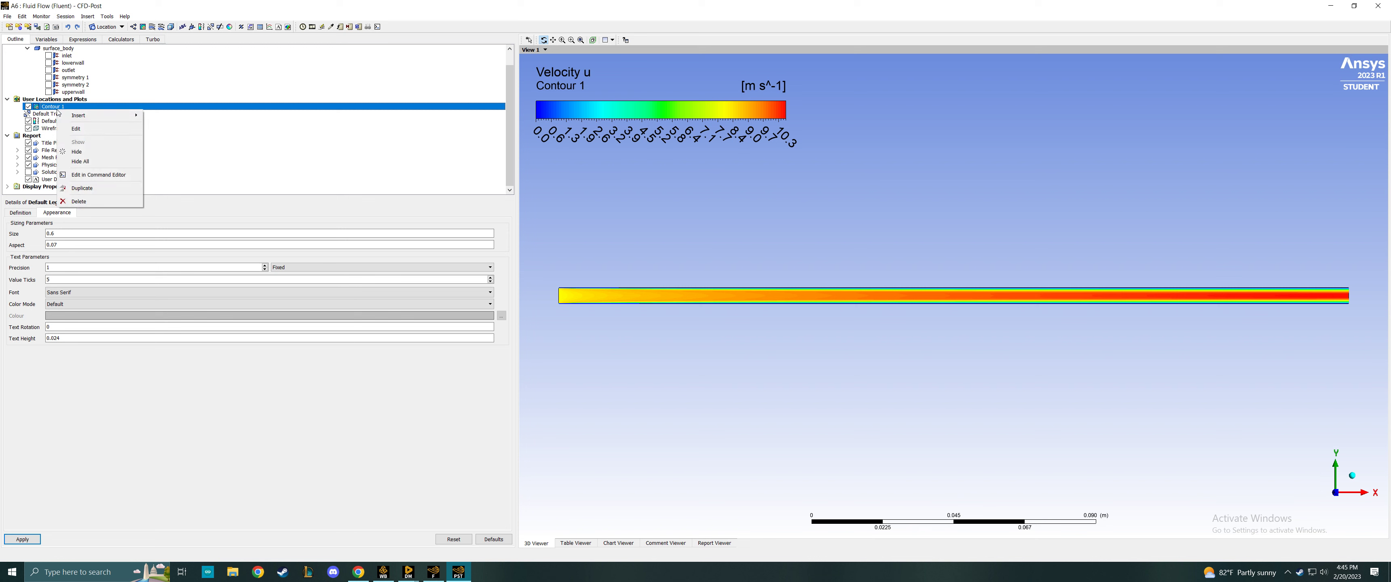
left_click(92, 129)
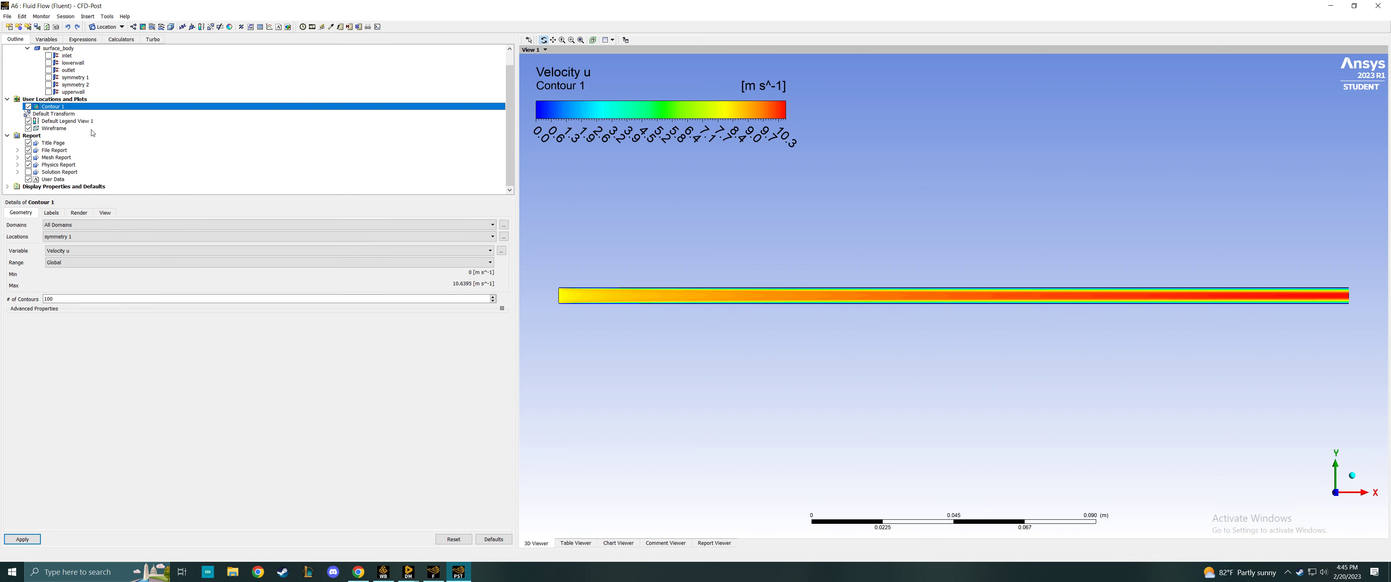
right_click(66, 108)
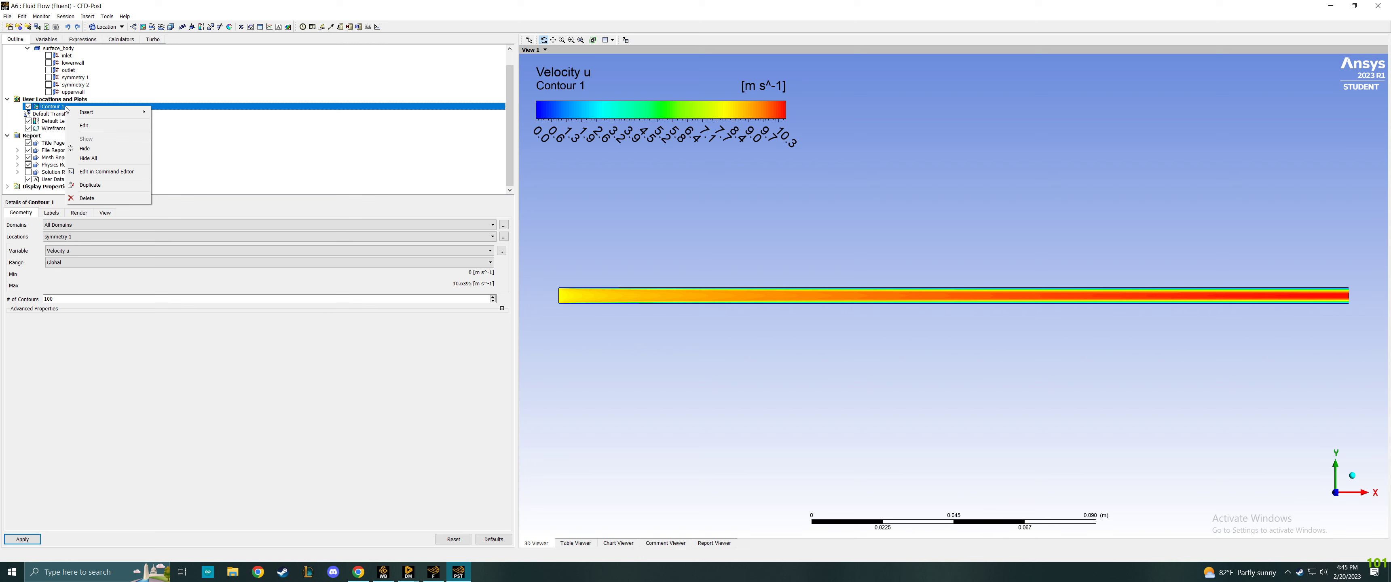
left_click(531, 102)
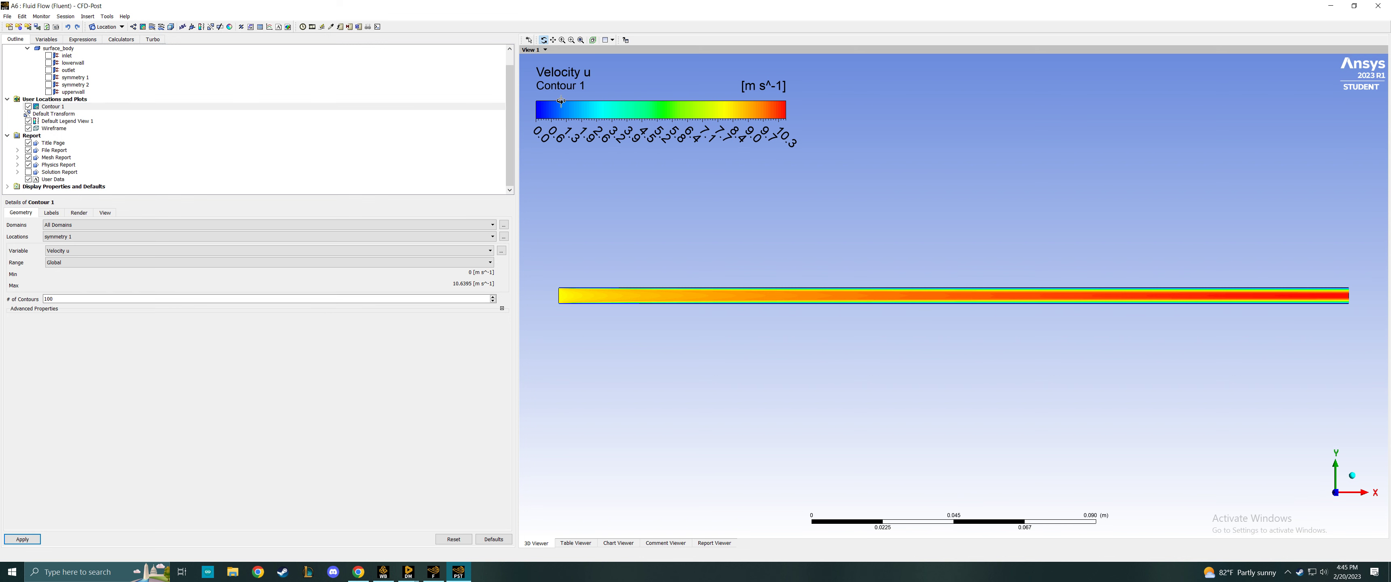
right_click(60, 109)
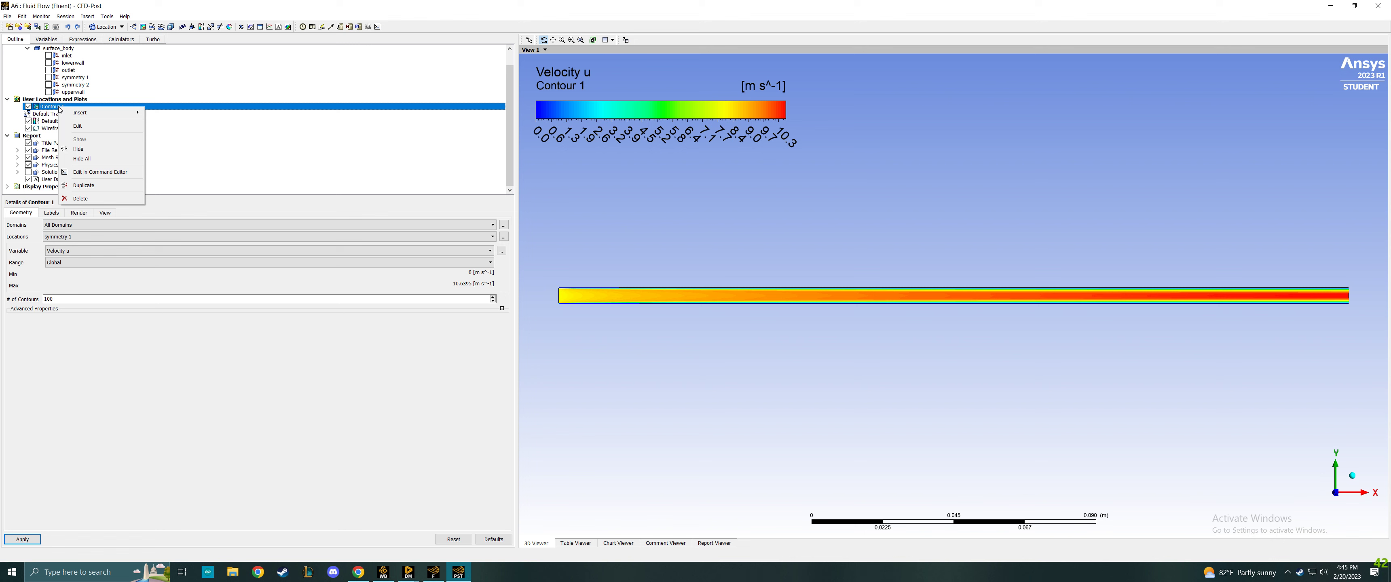
left_click(630, 171)
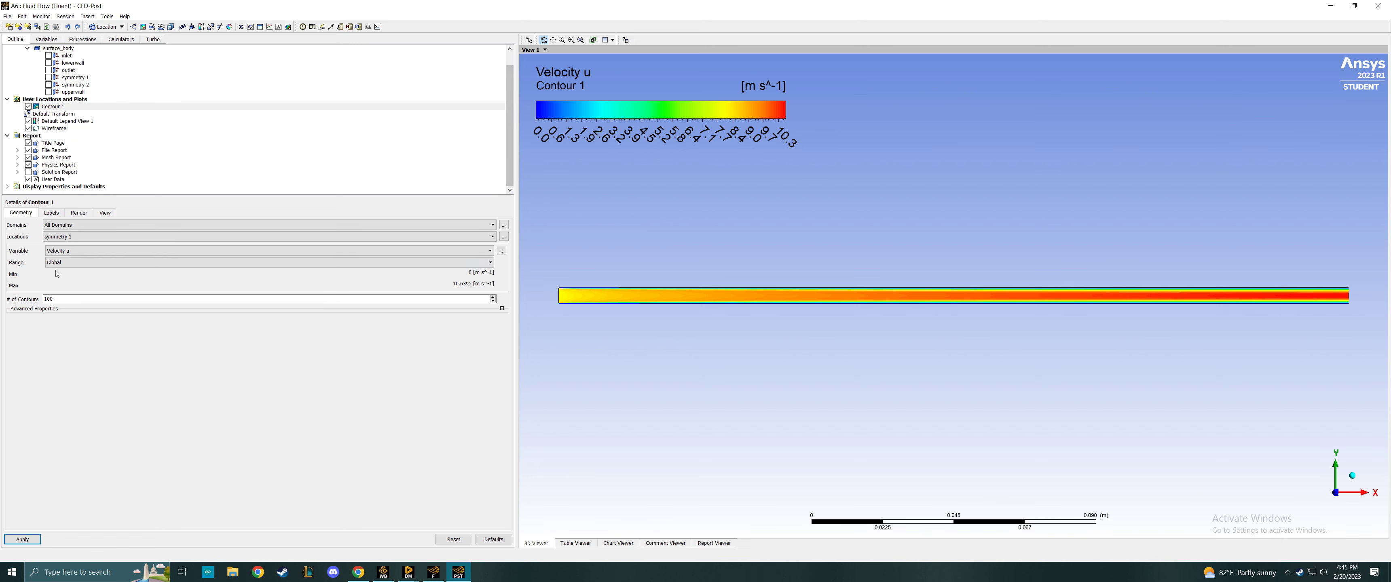
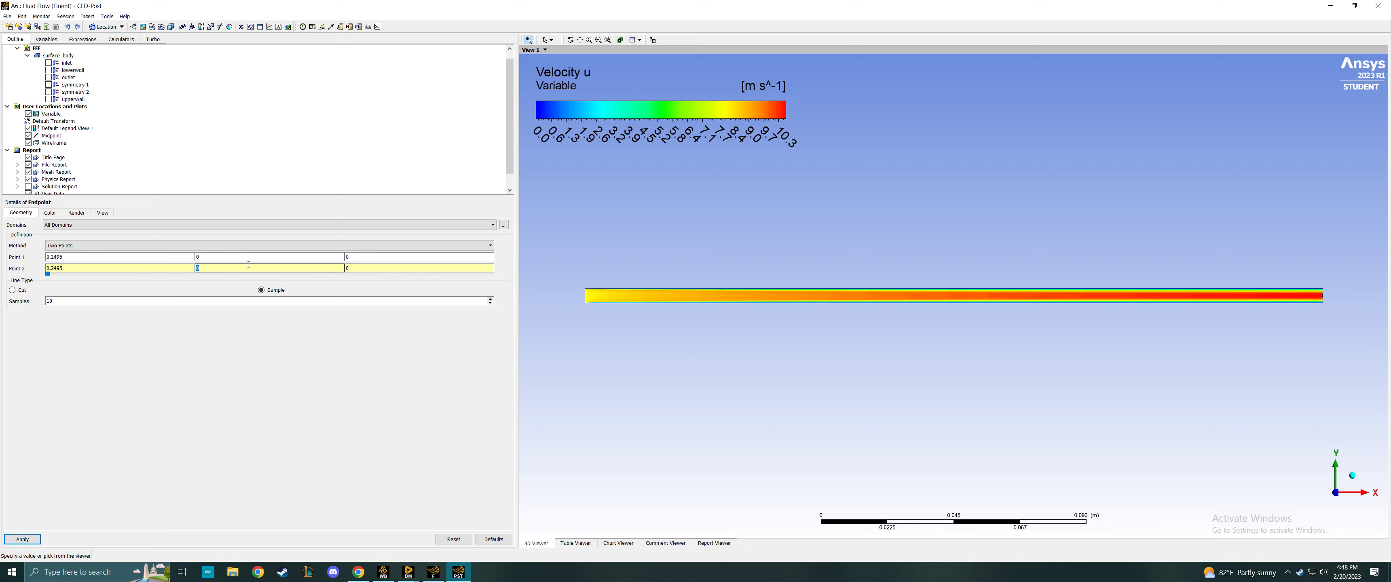
Step: Set the Y coordinate of the Endpoint line's second point to 0.005, use 100 samples, and apply the line
type("5")
double_click(71, 301)
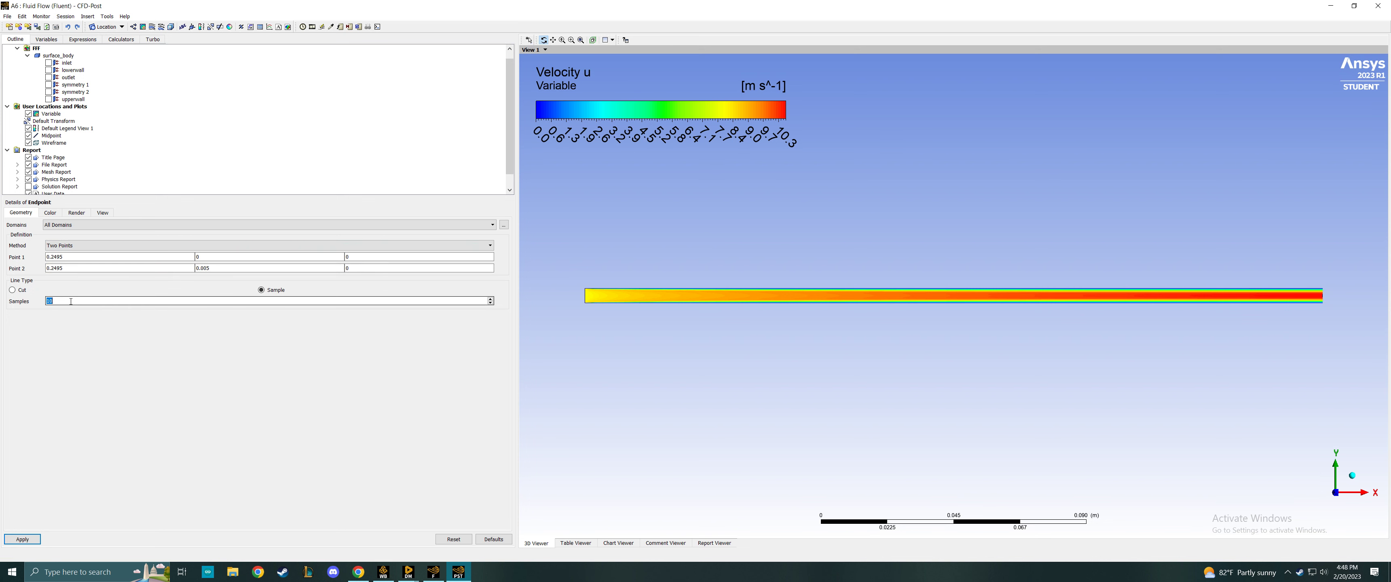
left_click(23, 540)
scroll(1196, 299, "down", 3)
scroll(1195, 299, "down", 2)
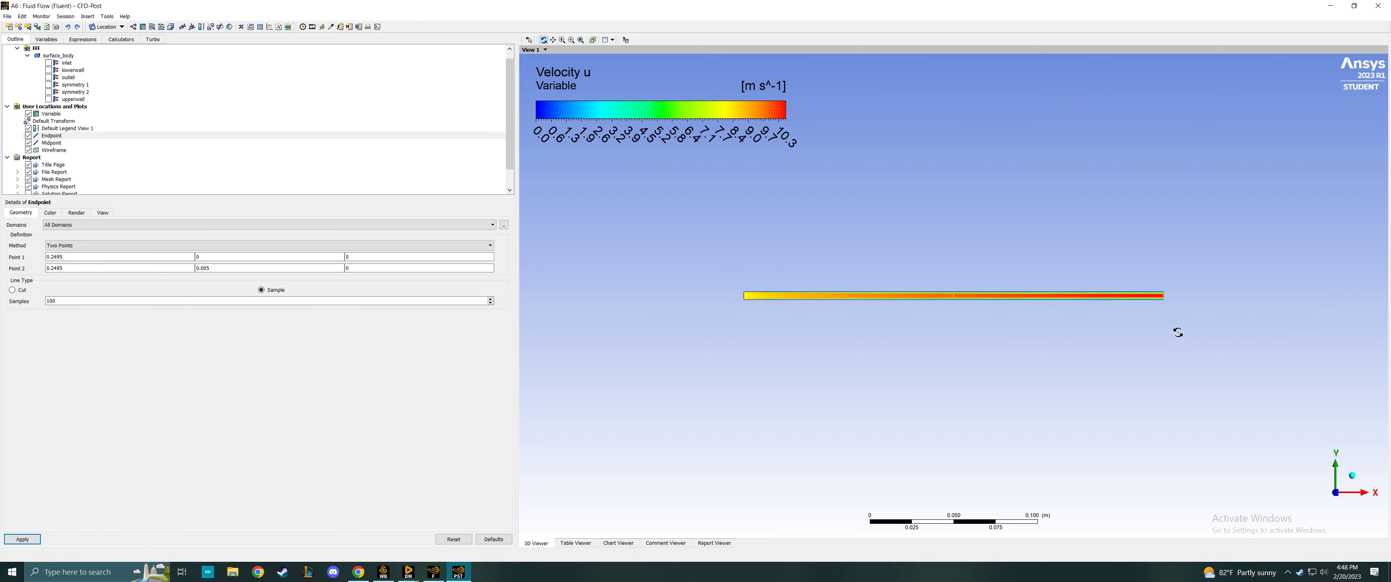
scroll(1130, 308, "up", 5)
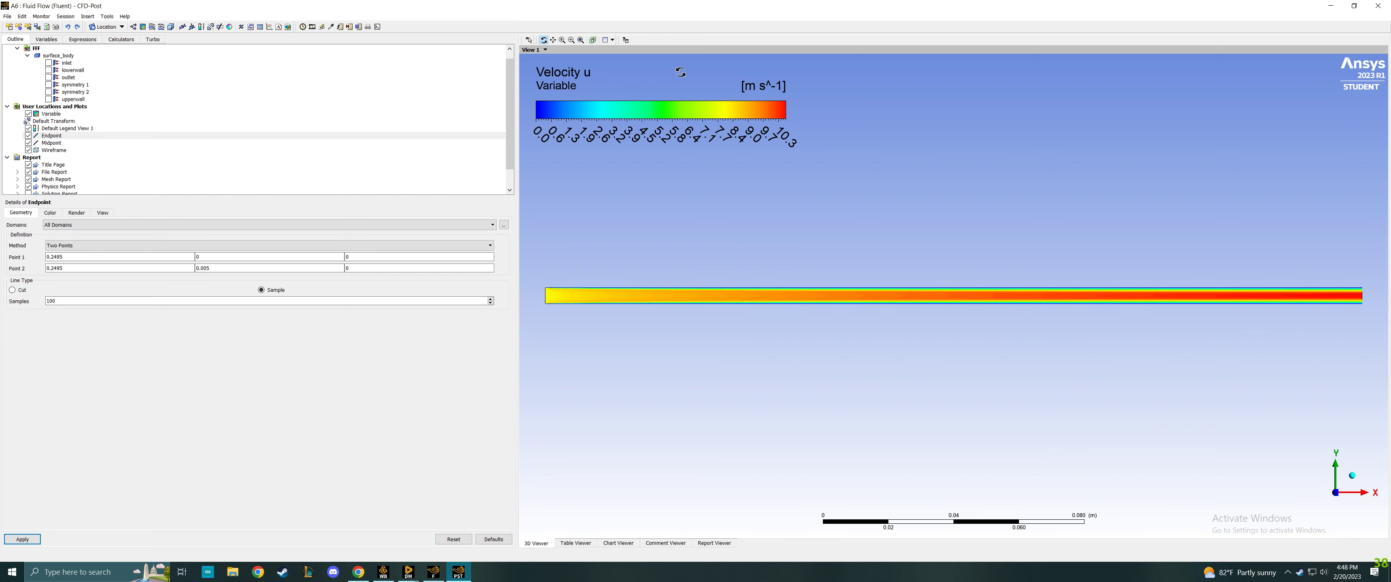
left_click(615, 544)
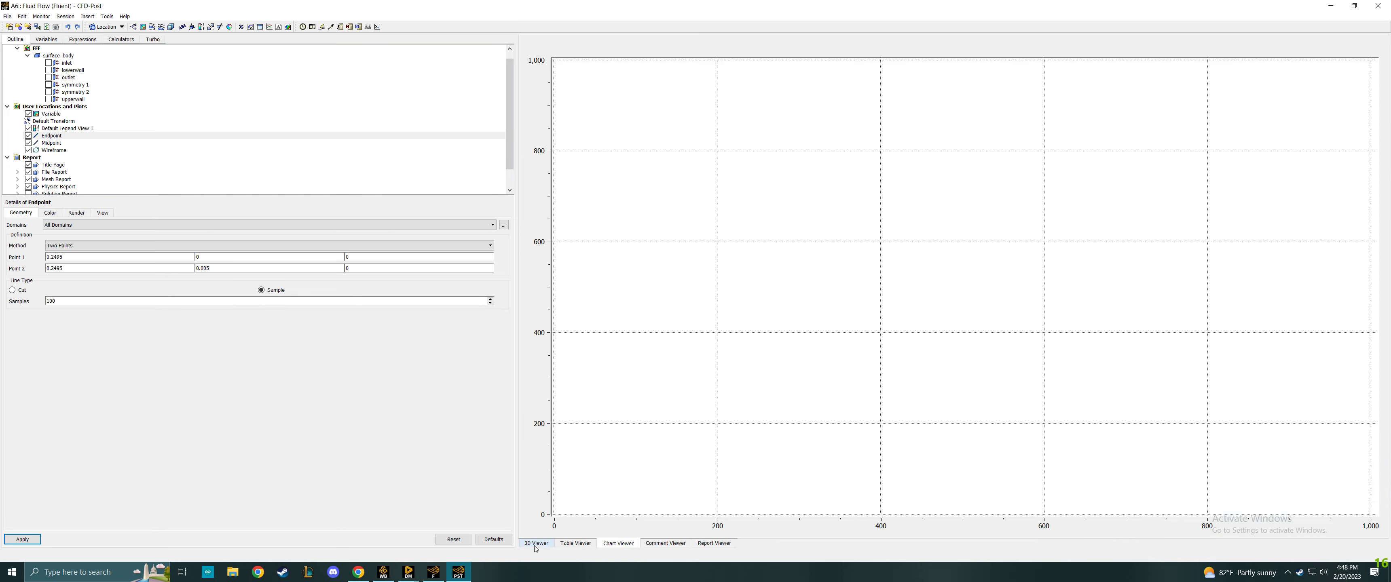
left_click(615, 543)
left_click(537, 544)
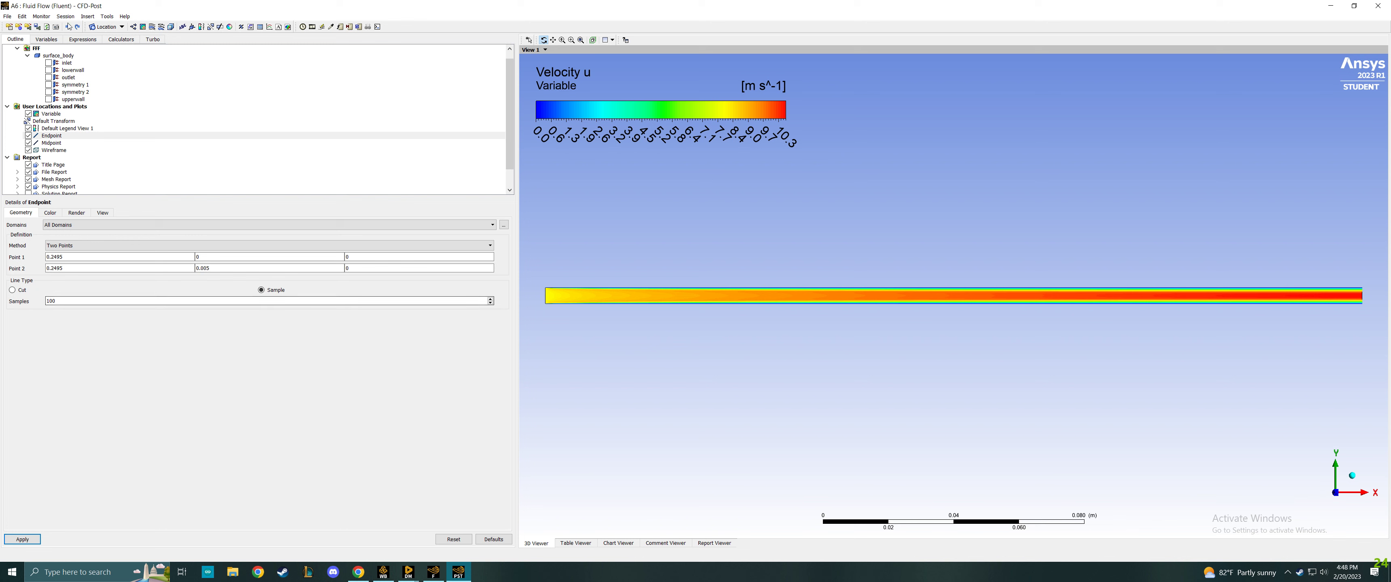
Step: Insert a new chart named Velocity Profiles
left_click(88, 16)
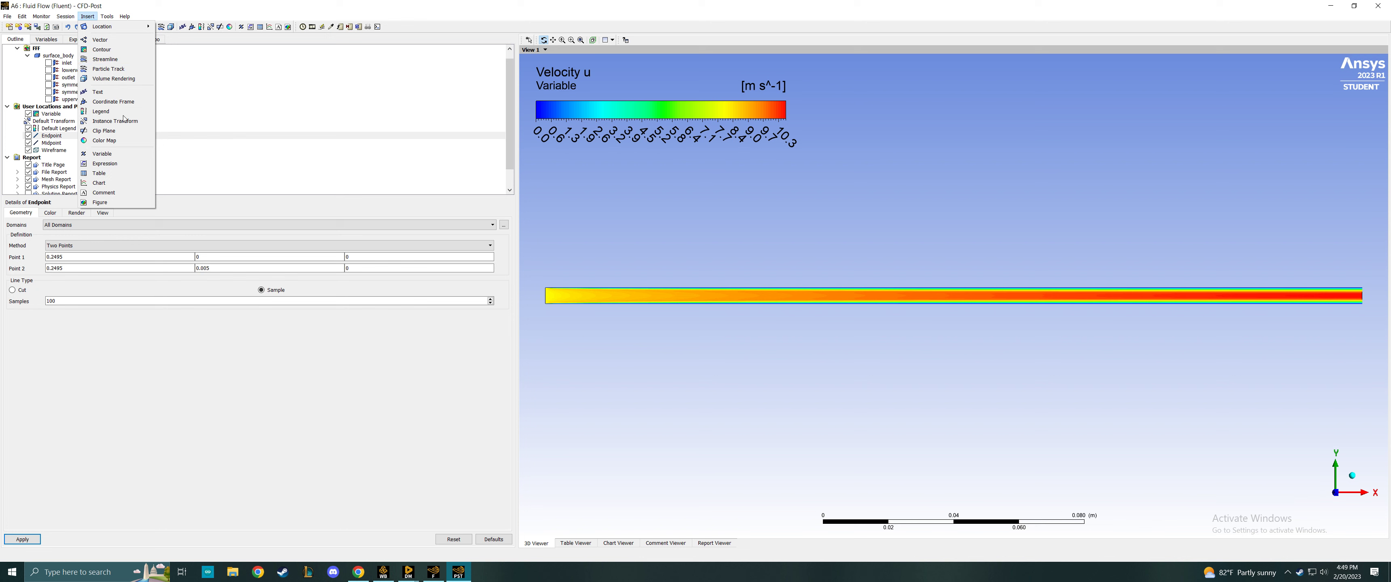
left_click(108, 183)
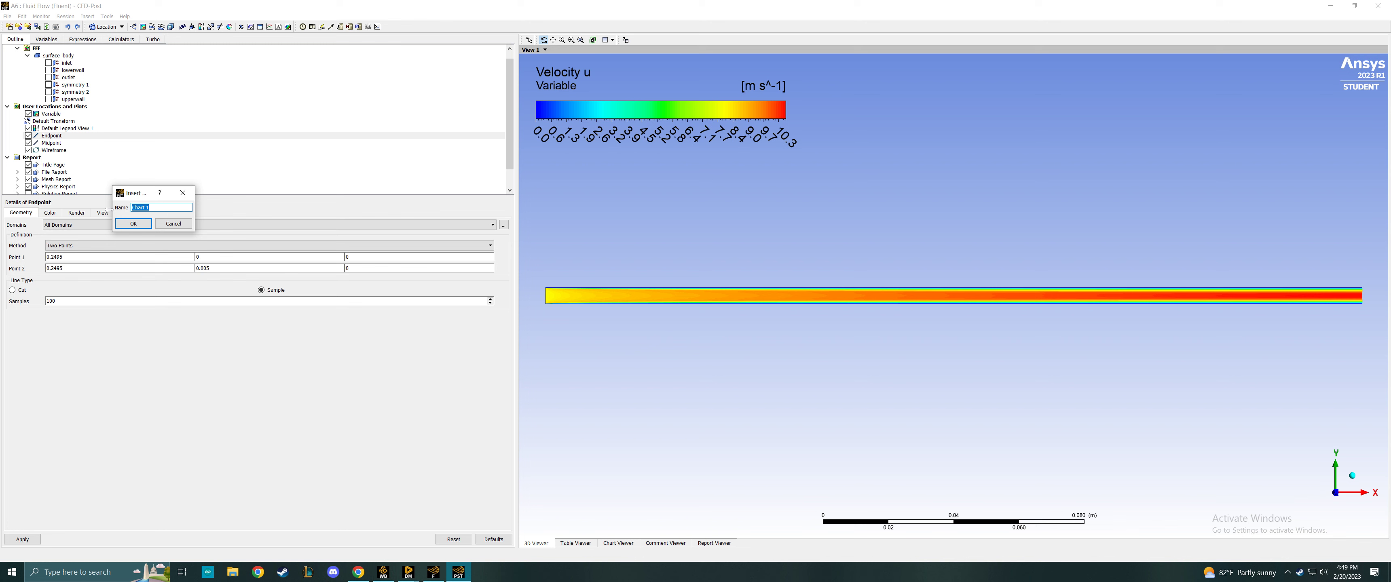
type("Velocity Profiles")
left_click(133, 224)
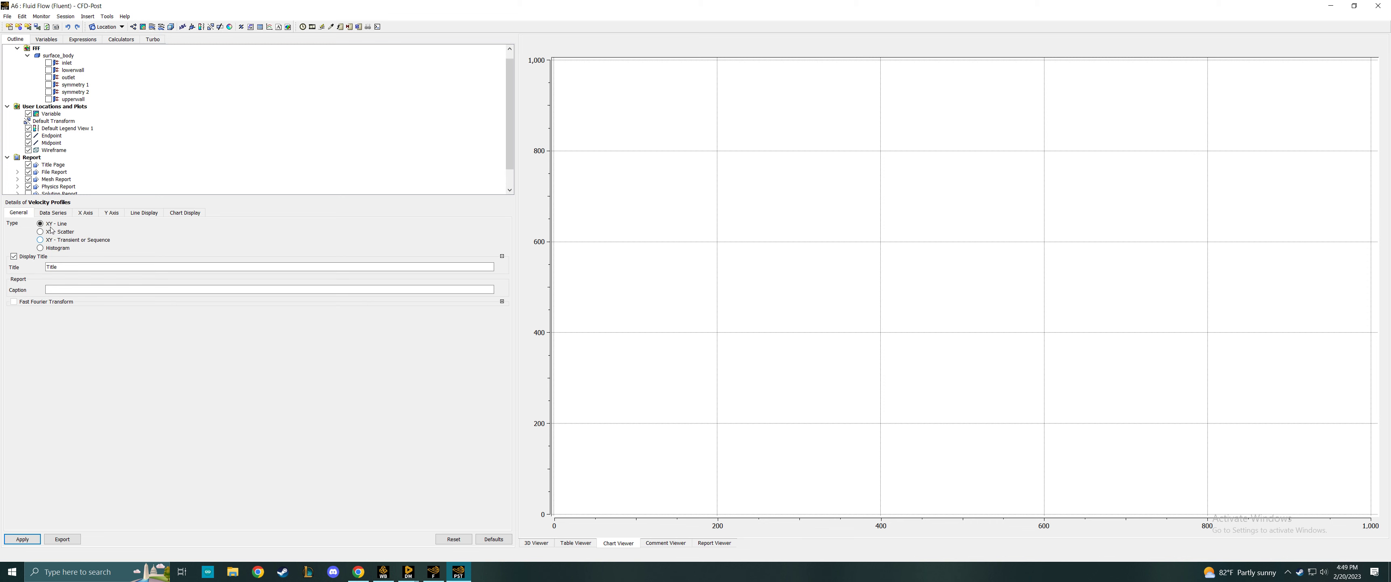
left_click(56, 216)
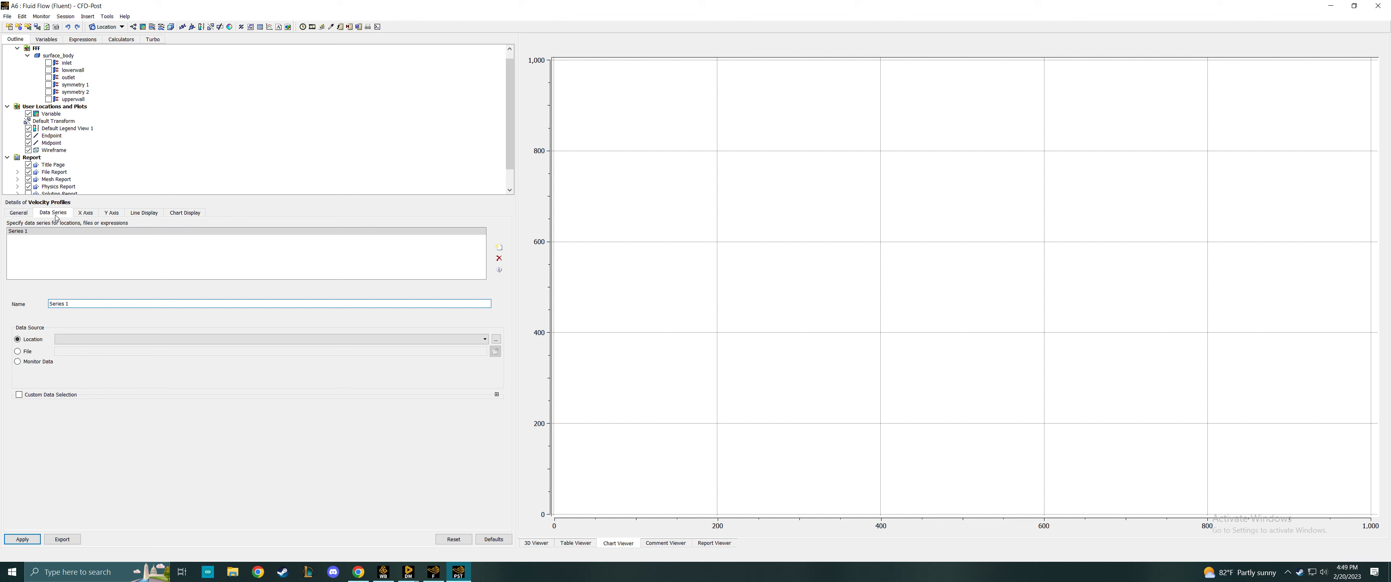
left_click(86, 214)
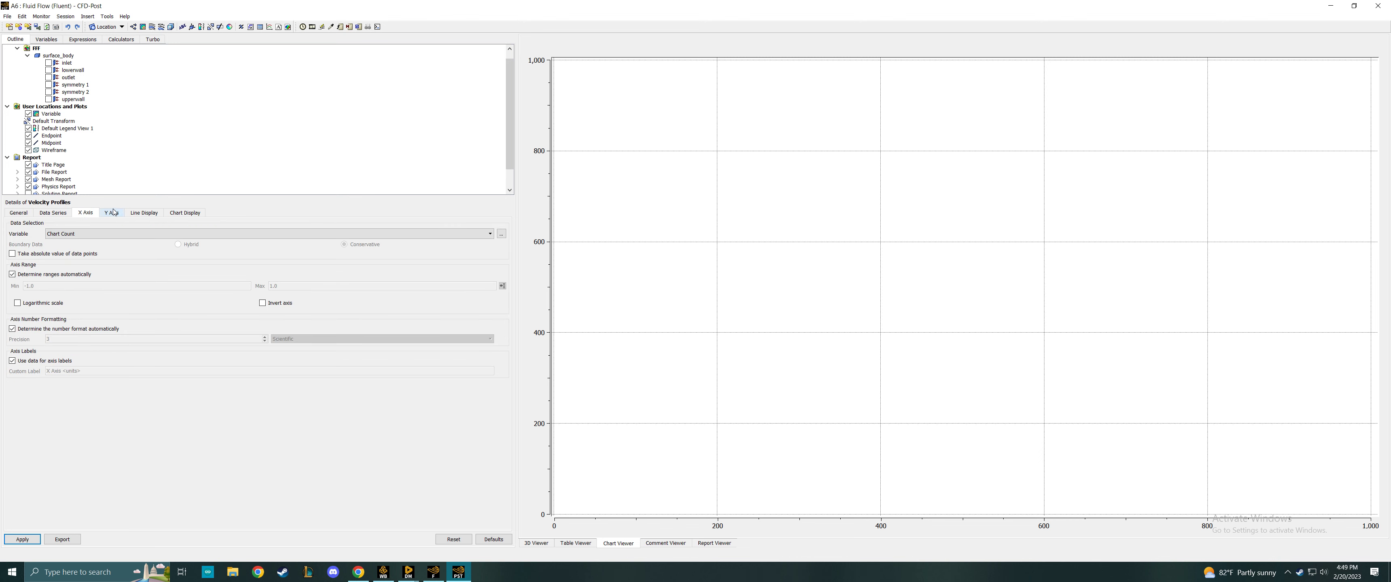
left_click(22, 215)
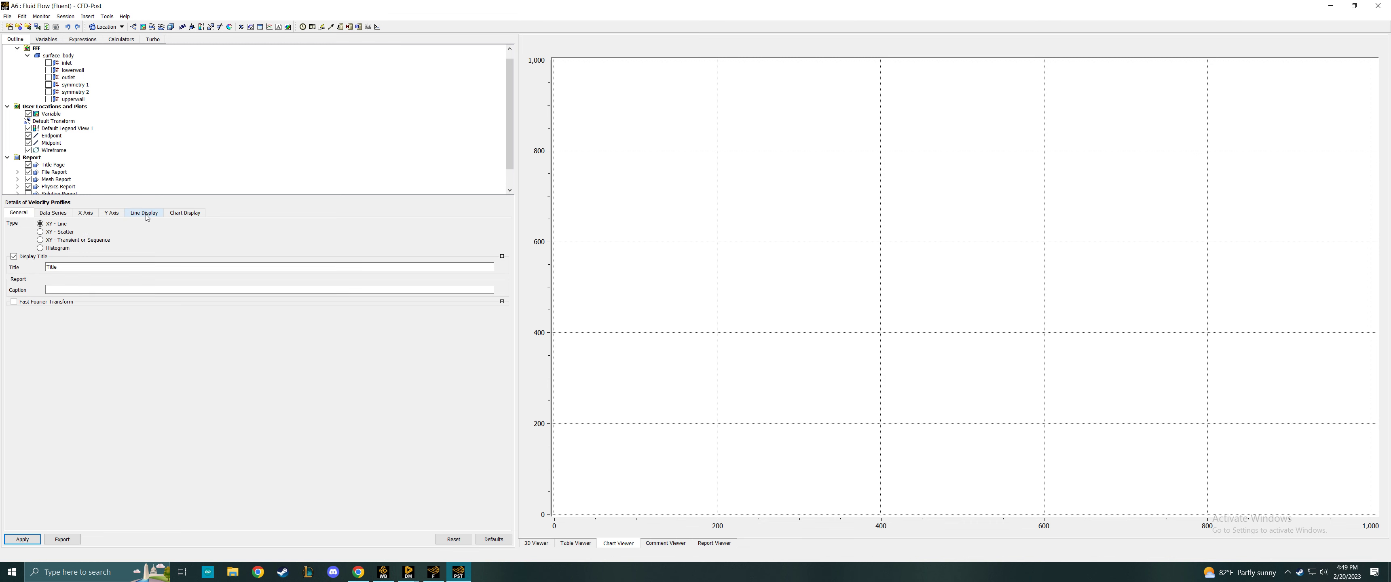
Step: Assign the Midpoint line as the location of the chart's first data series and name the series Midpoint
left_click(53, 213)
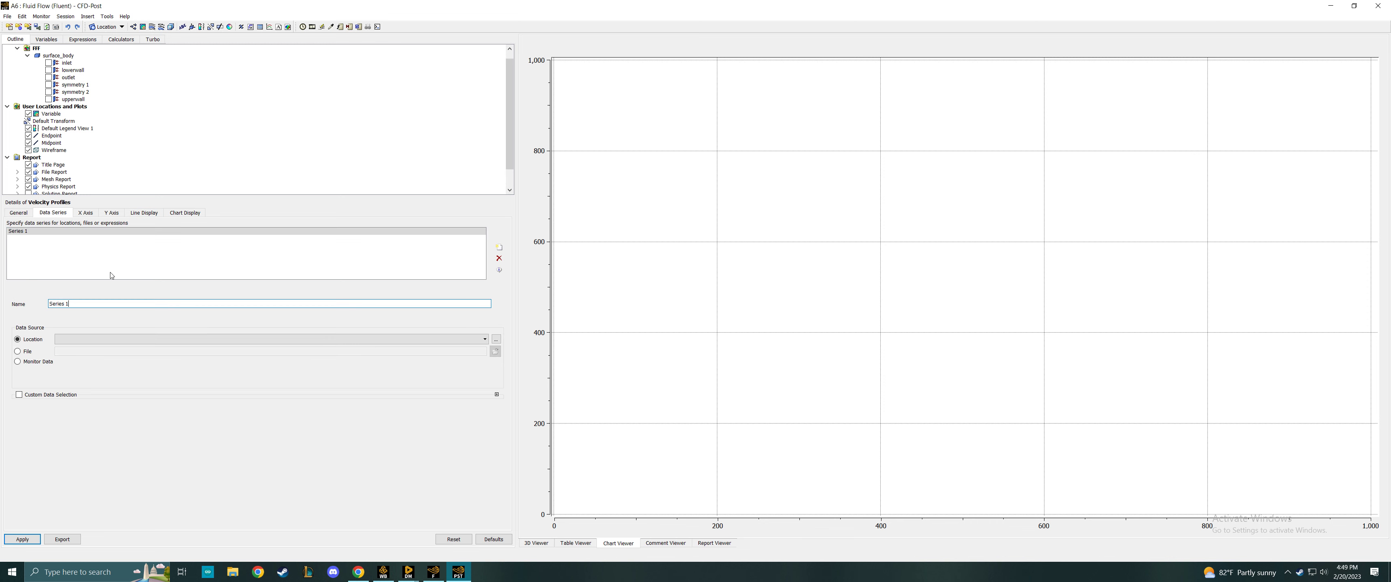
left_click(137, 340)
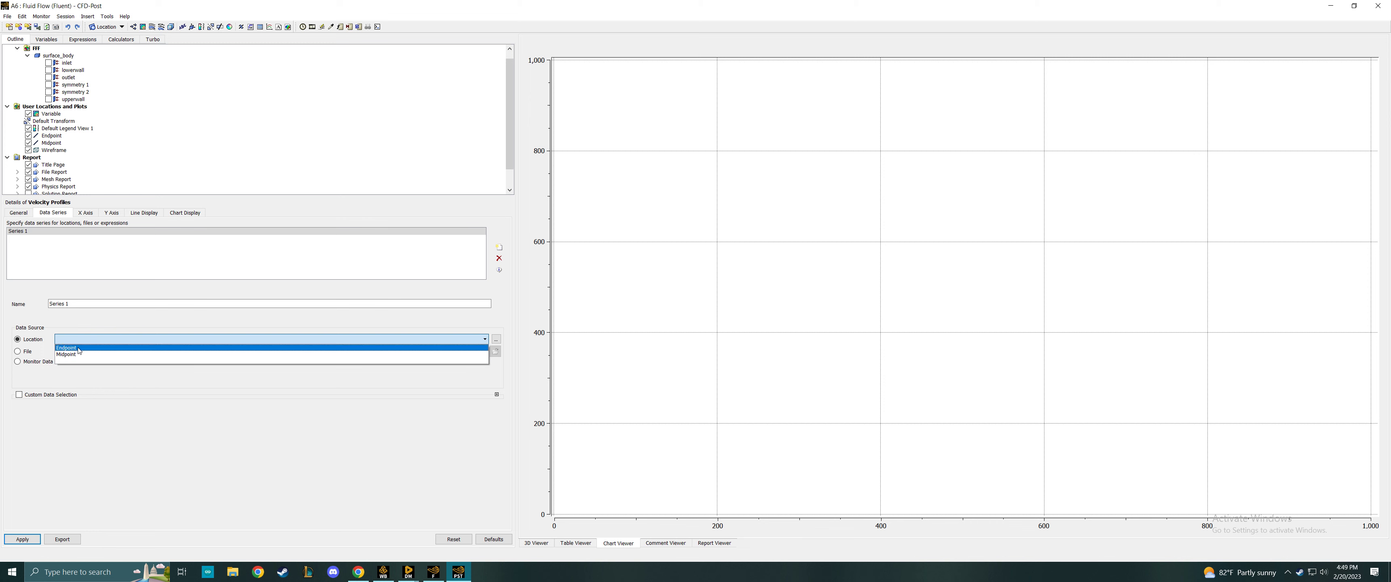
left_click(71, 354)
type("Midpoint")
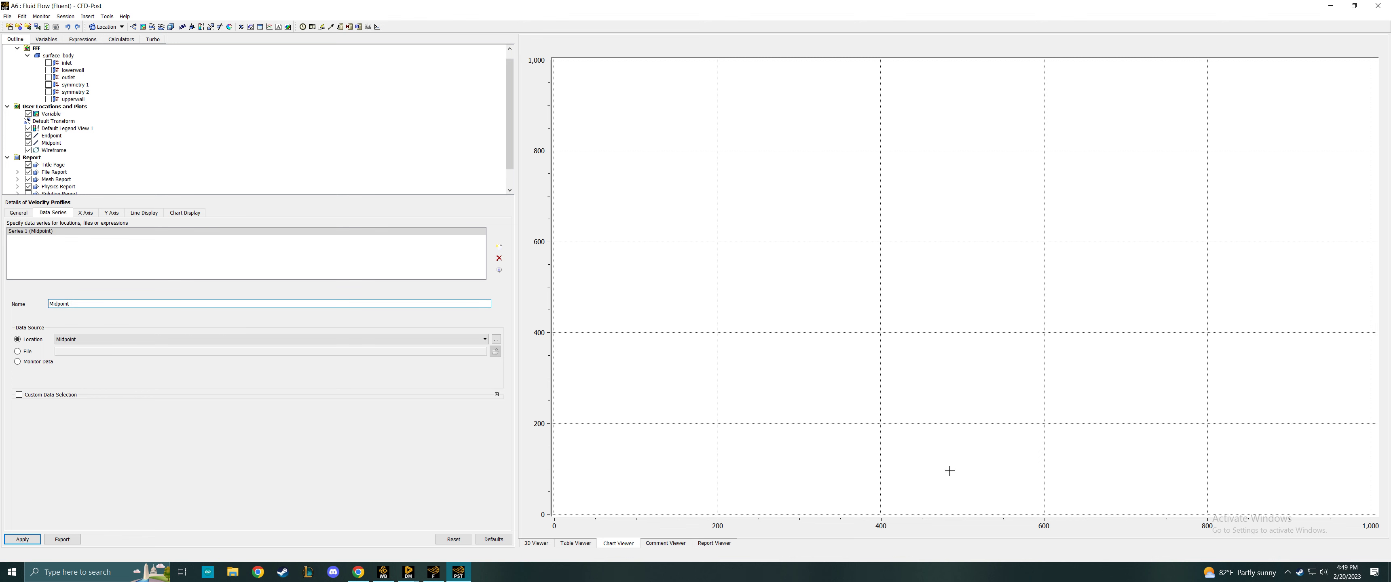
Step: Set the chart's X axis variable to Velocity u and its Y axis variable to Y
left_click(86, 212)
left_click(86, 236)
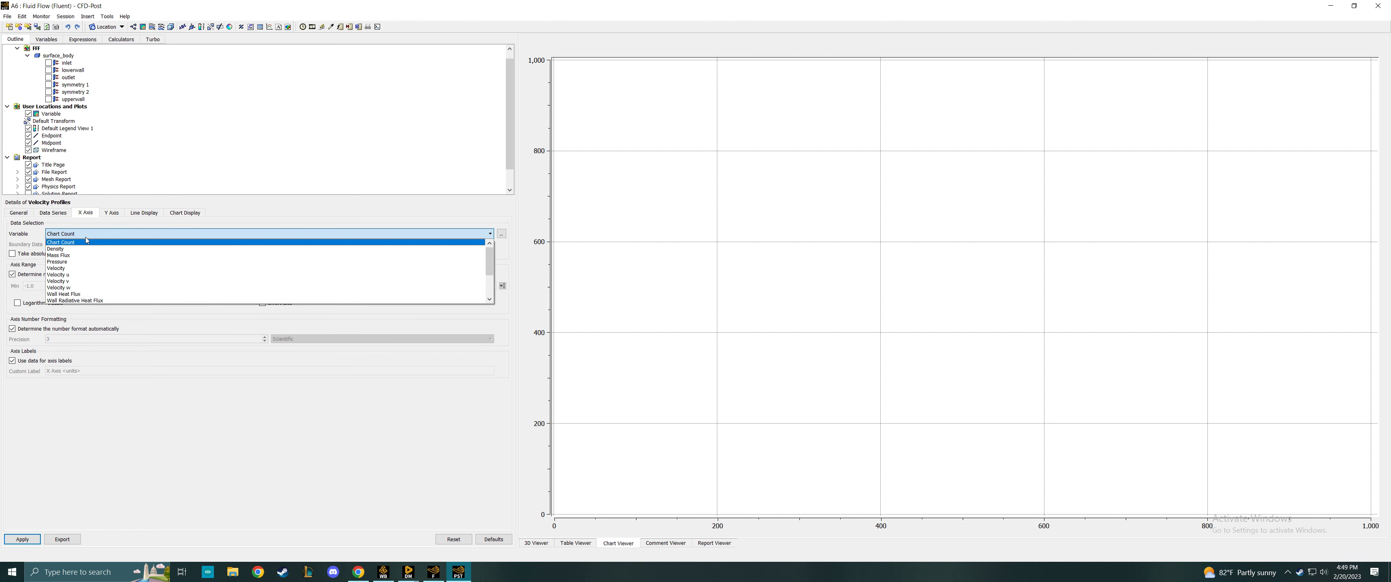
left_click(82, 275)
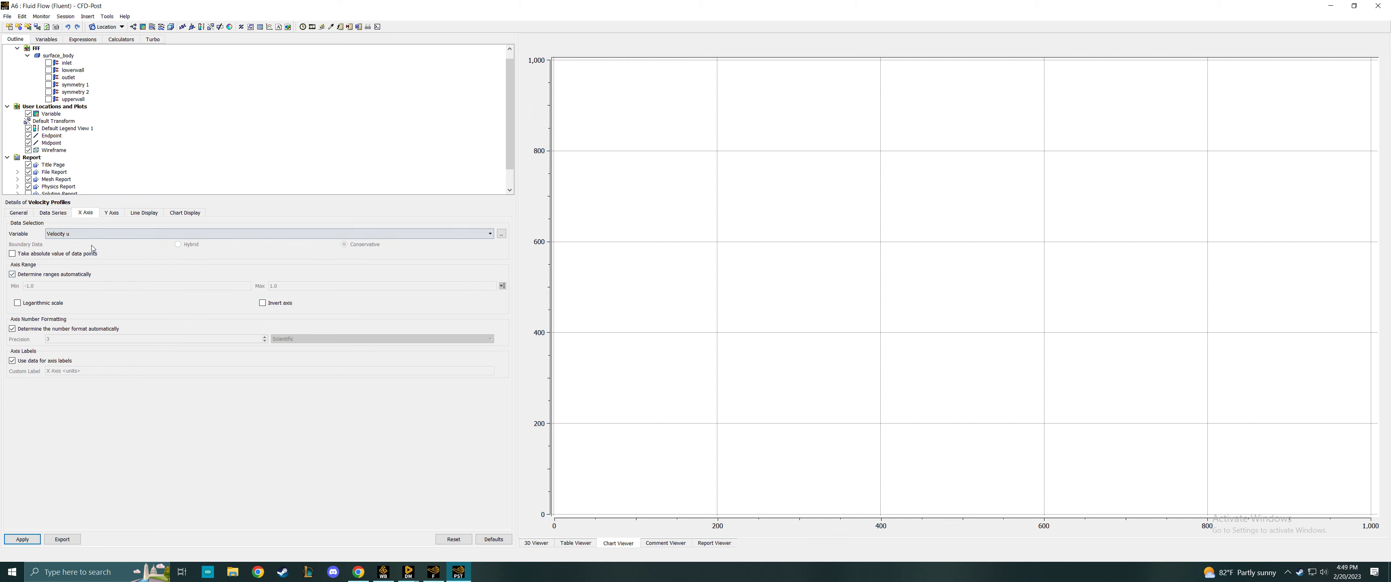
left_click(111, 213)
left_click(103, 235)
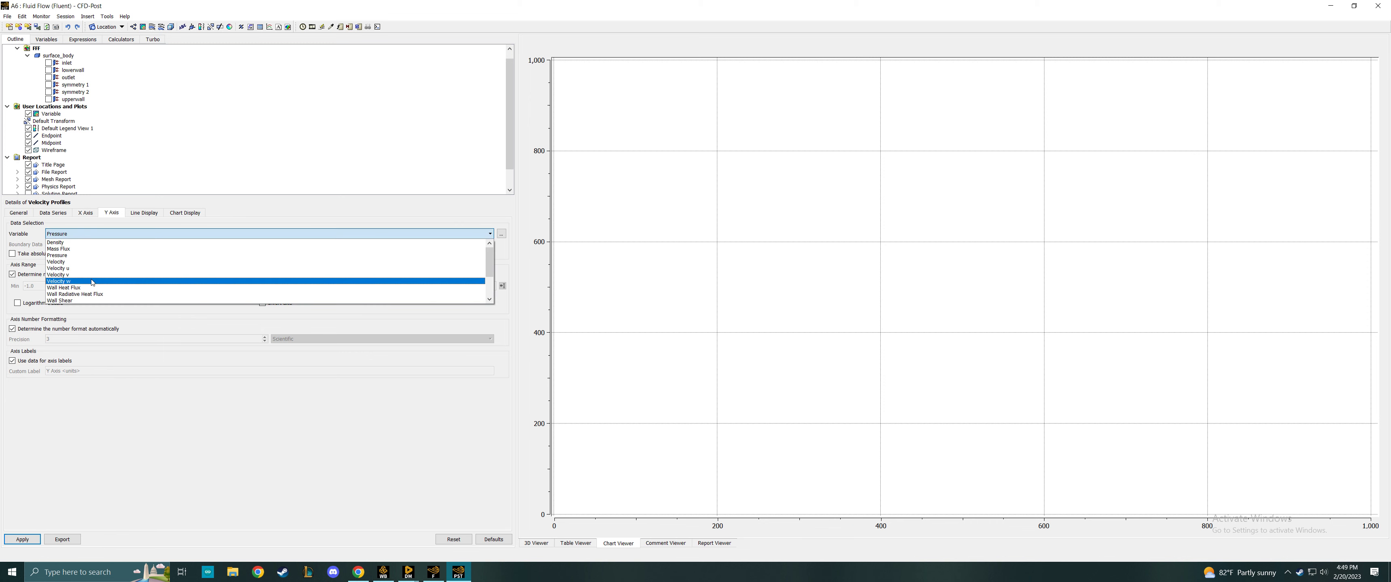
left_click(216, 295)
Step: Add a second data series named Endpoint that uses the Endpoint line as its location
left_click(53, 213)
left_click(499, 248)
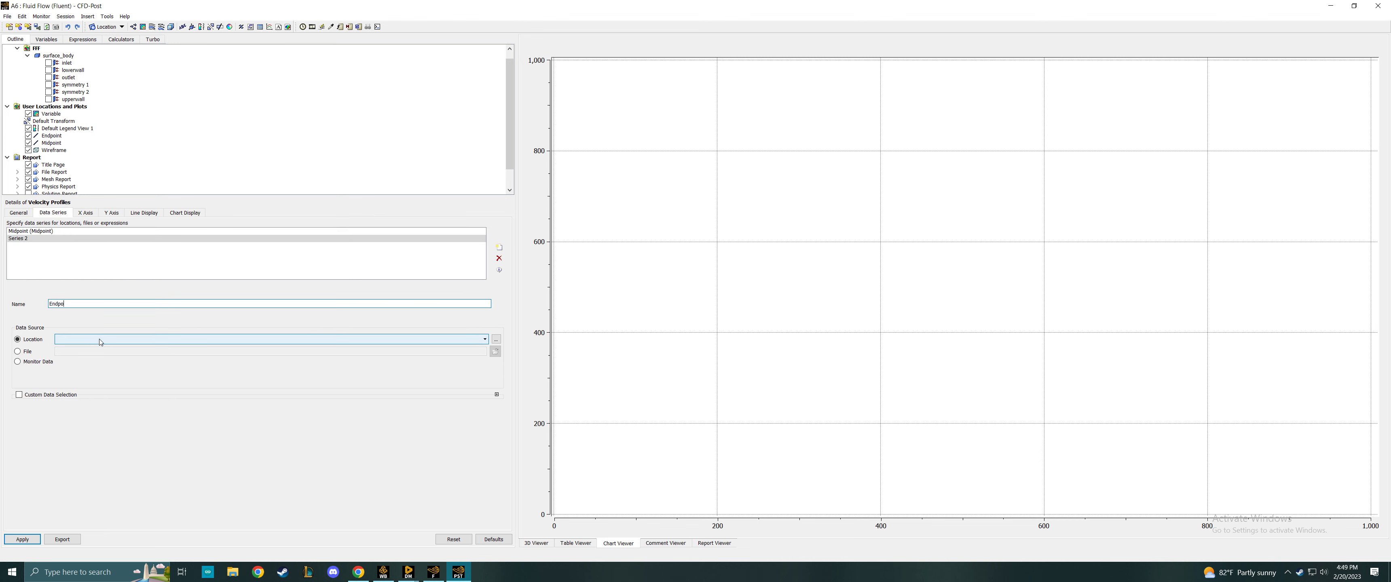
type("Endpoint")
left_click(93, 340)
left_click(74, 354)
Step: Review the axis and data series settings of Velocity Profiles, and apply the chart
left_click(106, 214)
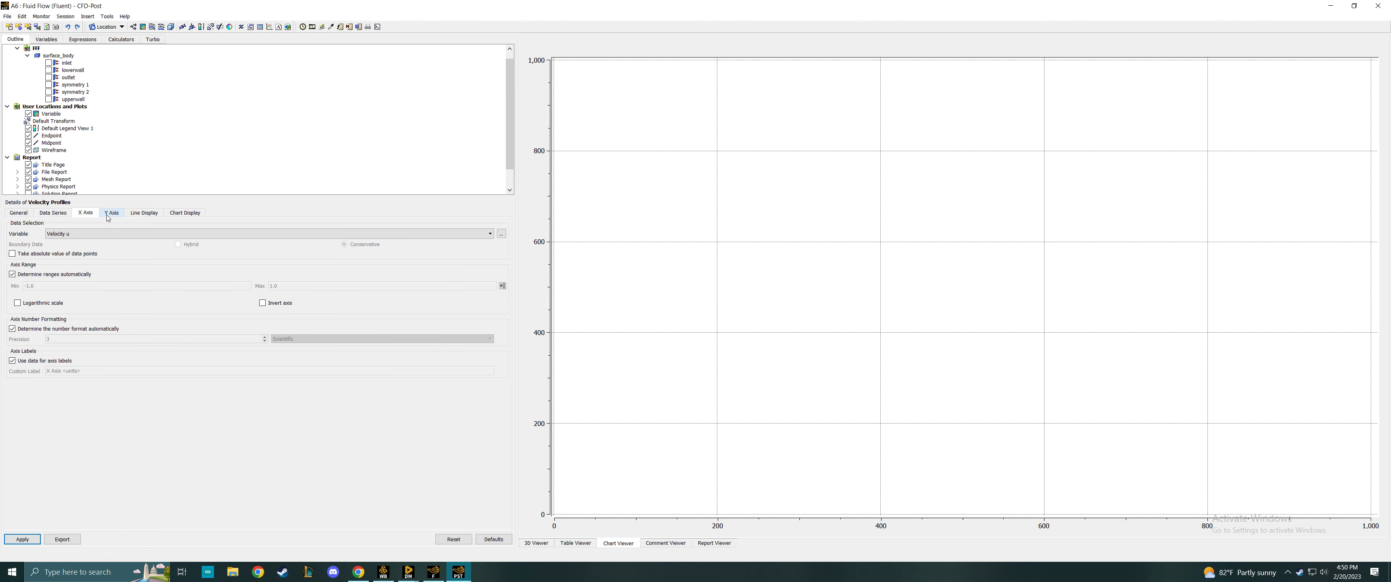
left_click(53, 213)
left_click(85, 213)
left_click(54, 214)
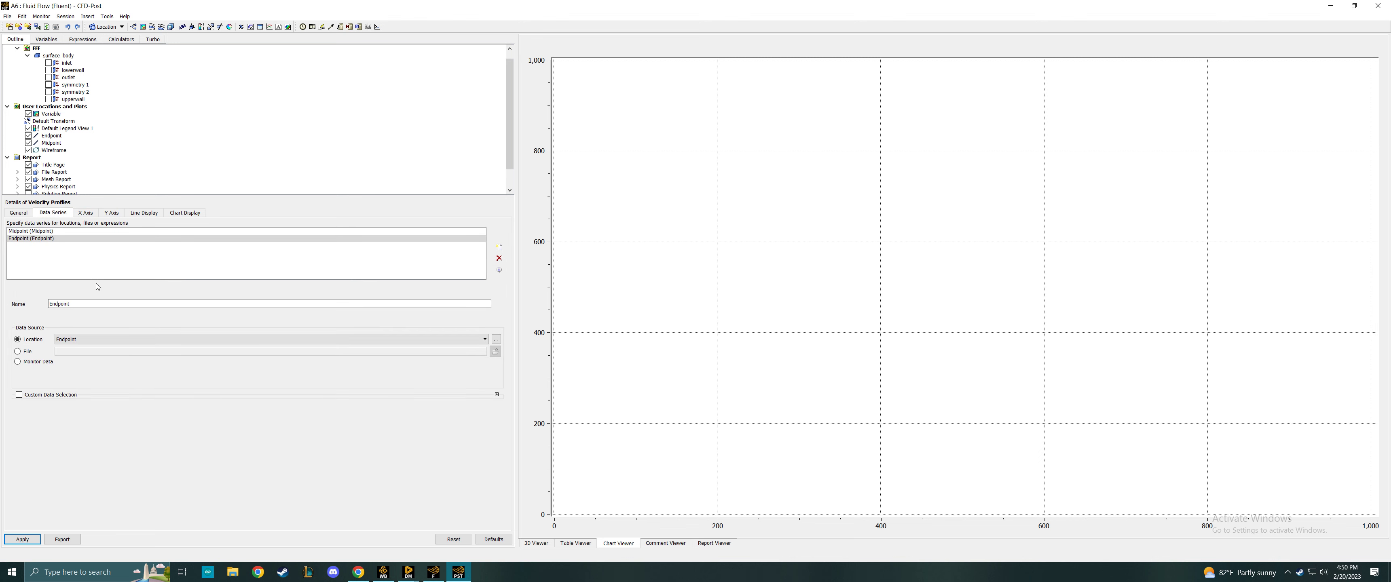
left_click(11, 542)
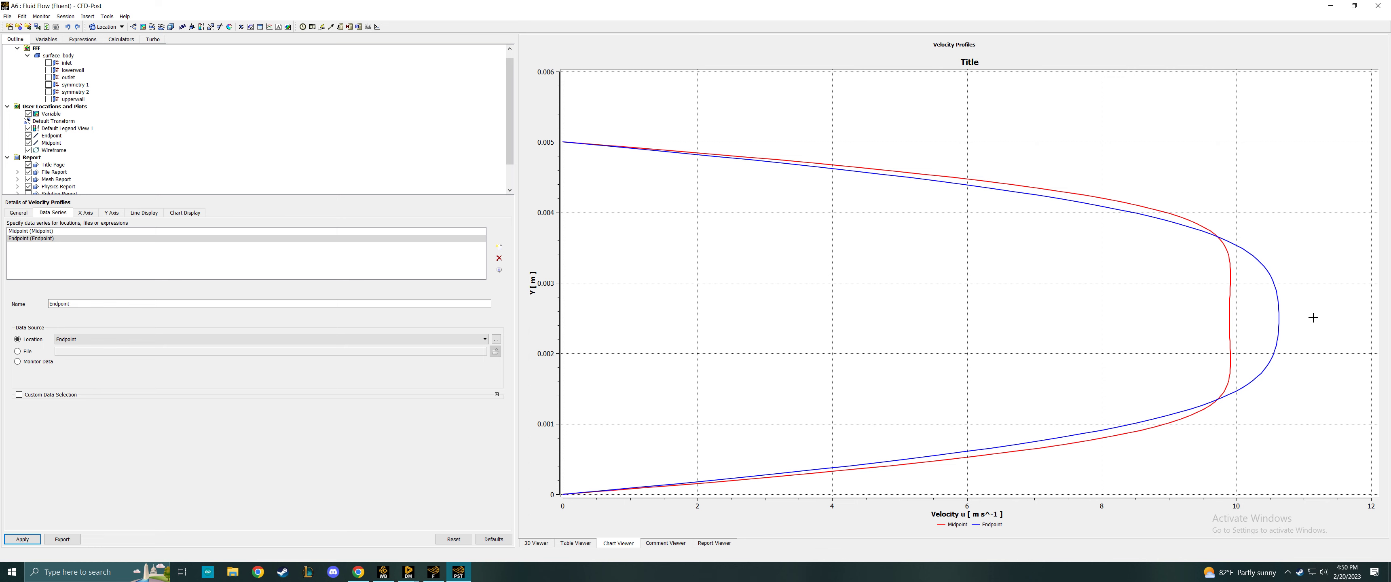
Step: Return to the 3D view of the velocity contour
left_click(546, 544)
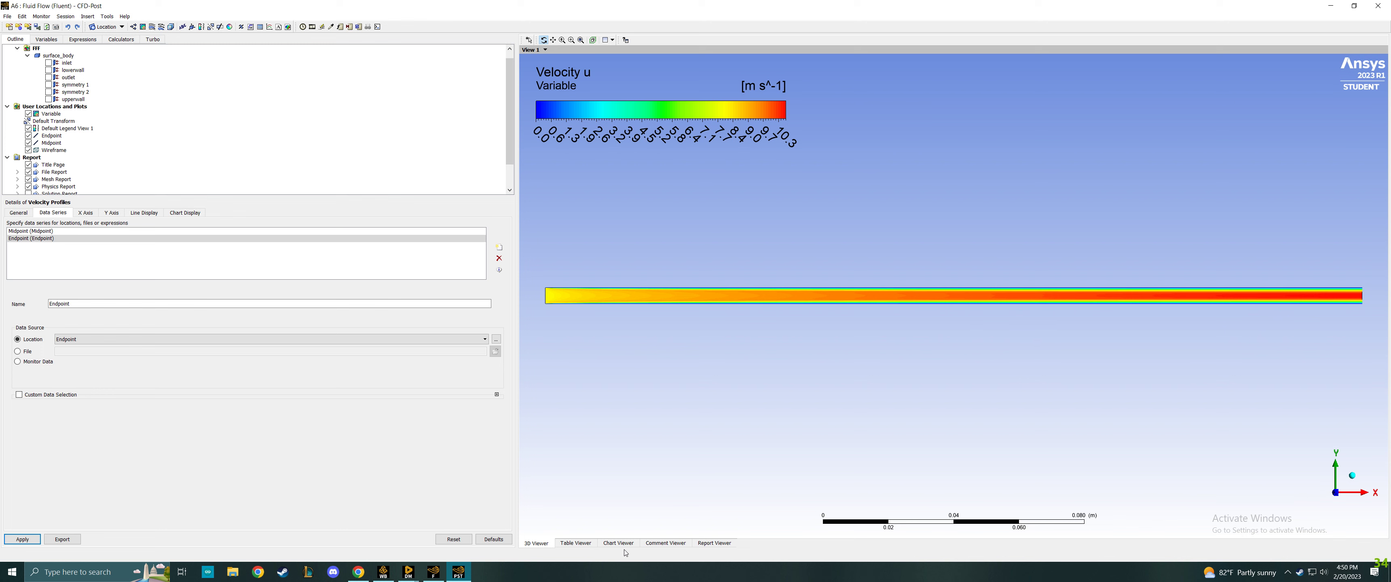
left_click(432, 574)
left_click(457, 574)
Step: Start a generic data export for the inlet location and select Velocity u as the exported variable
left_click(8, 16)
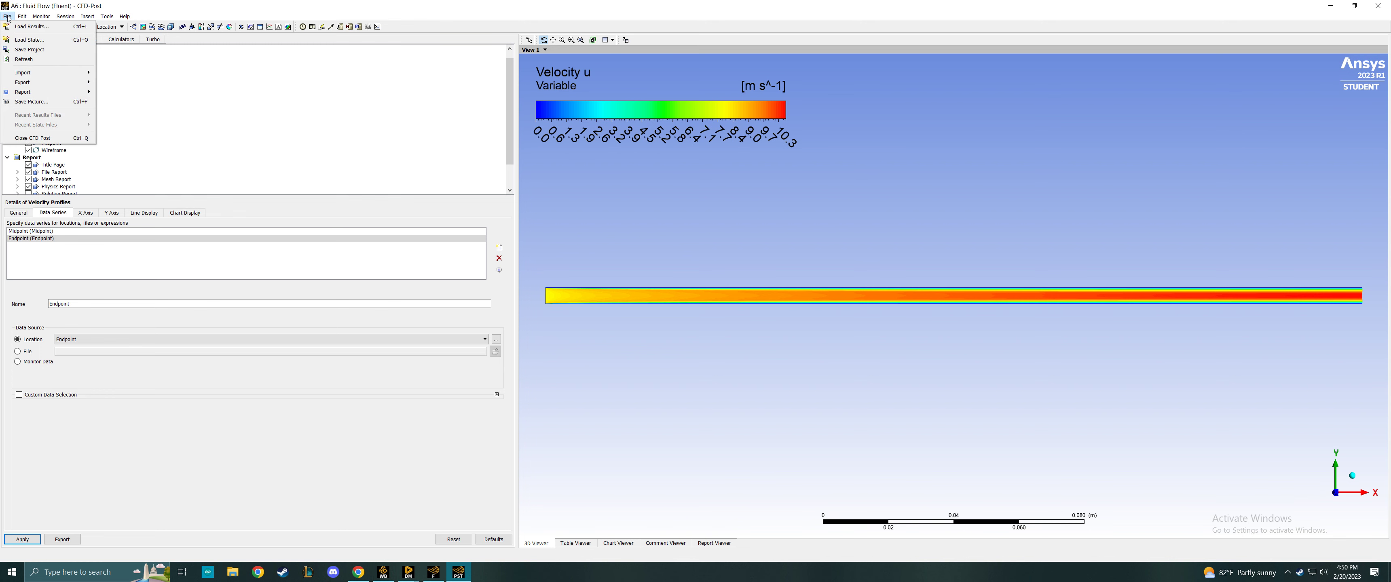
mouse_move(8, 12)
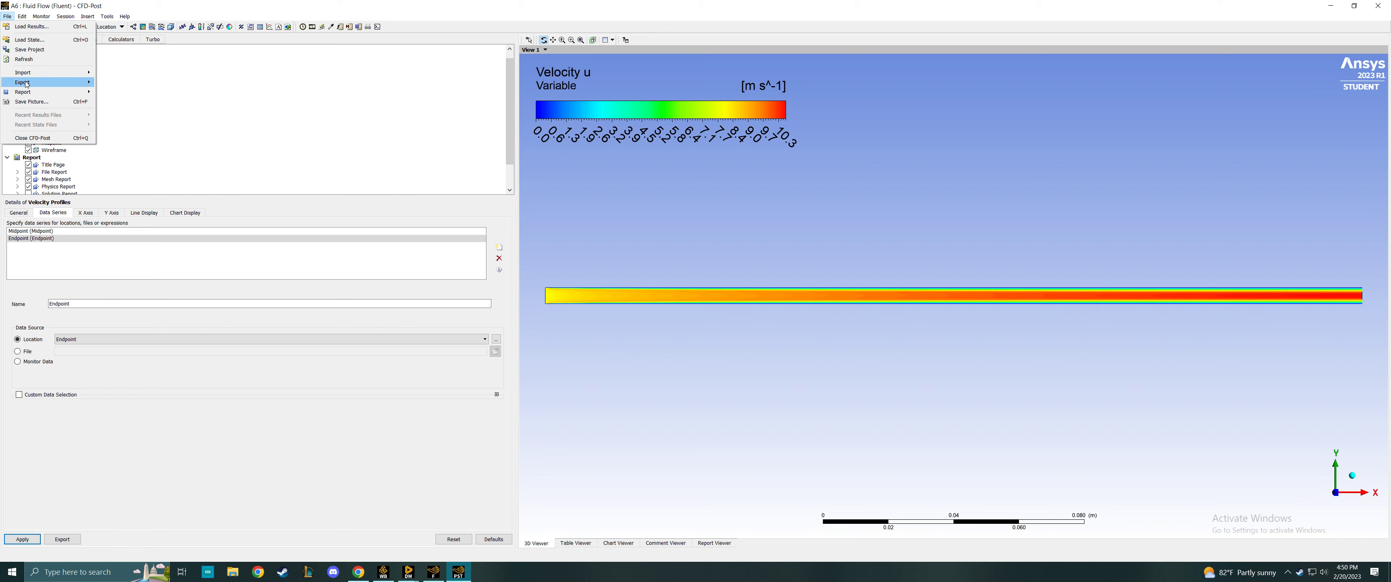
mouse_move(64, 82)
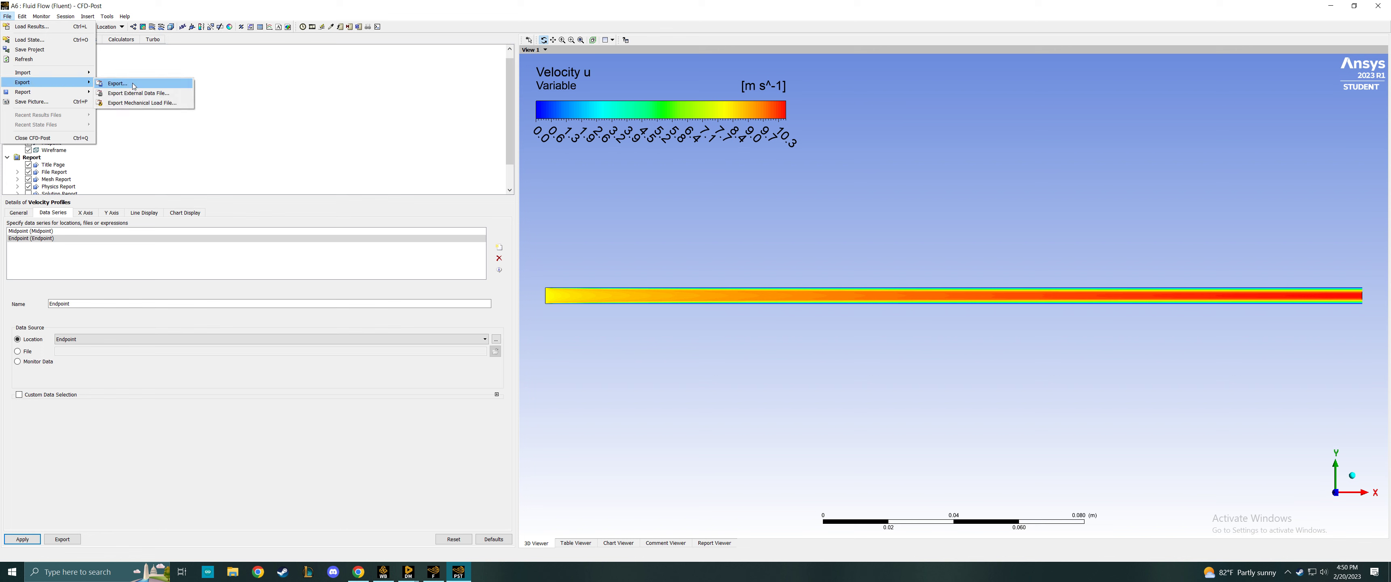
left_click(171, 93)
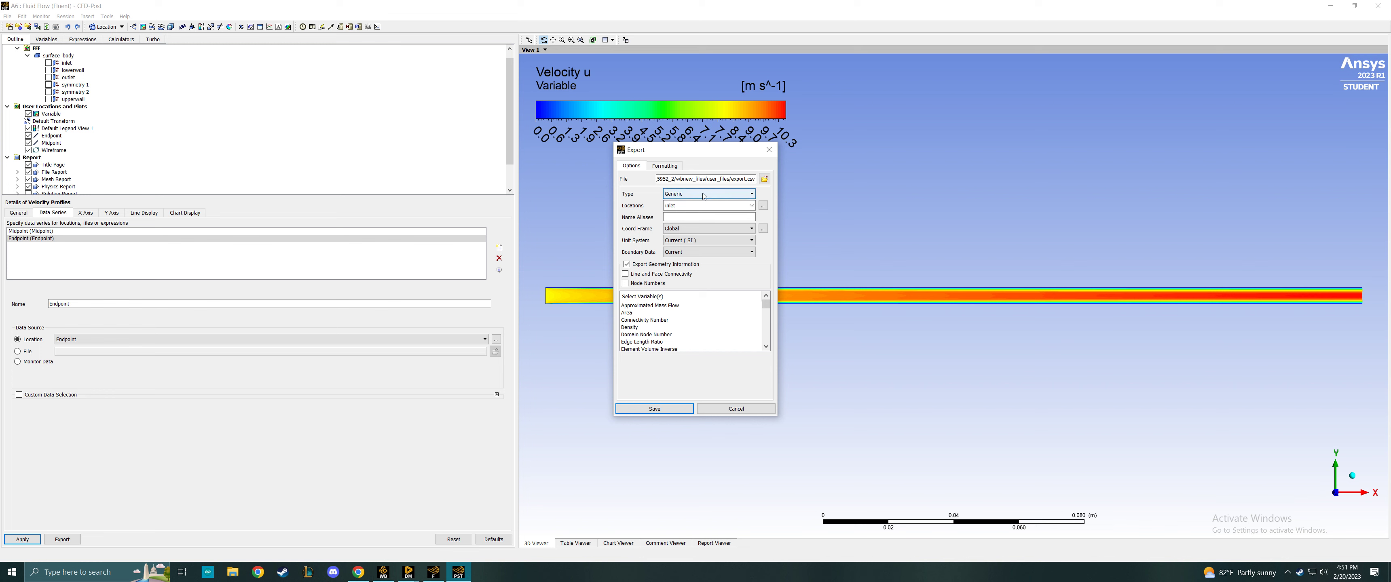
left_click(704, 195)
left_click(703, 196)
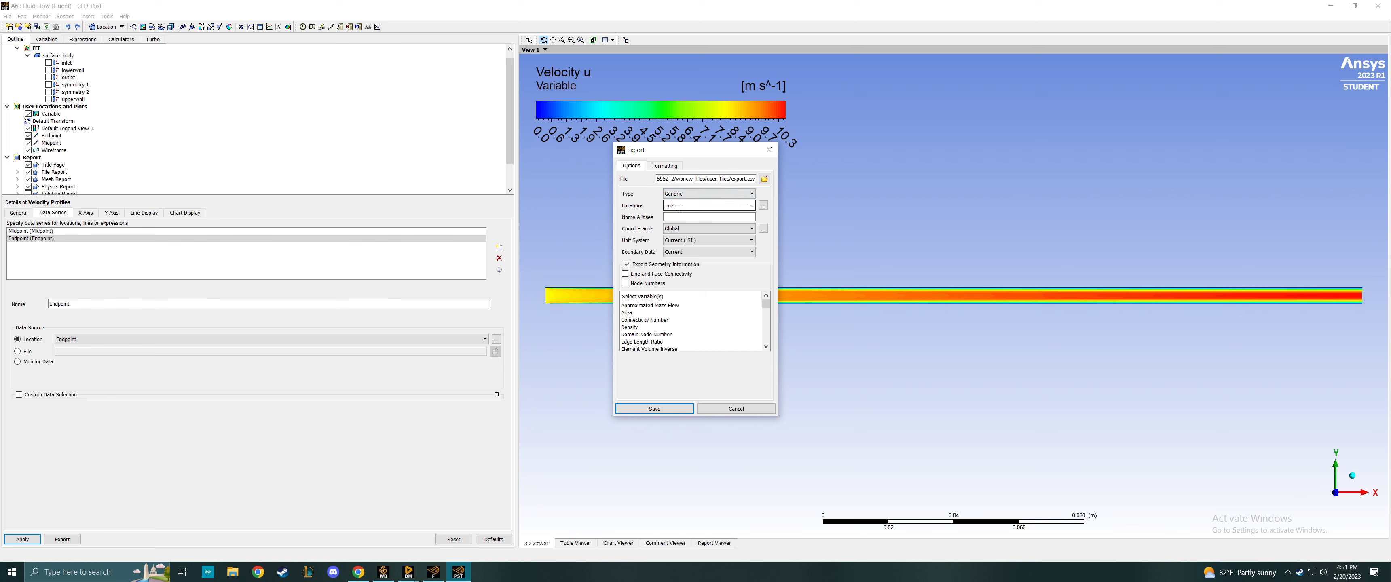
scroll(695, 335, "down", 10)
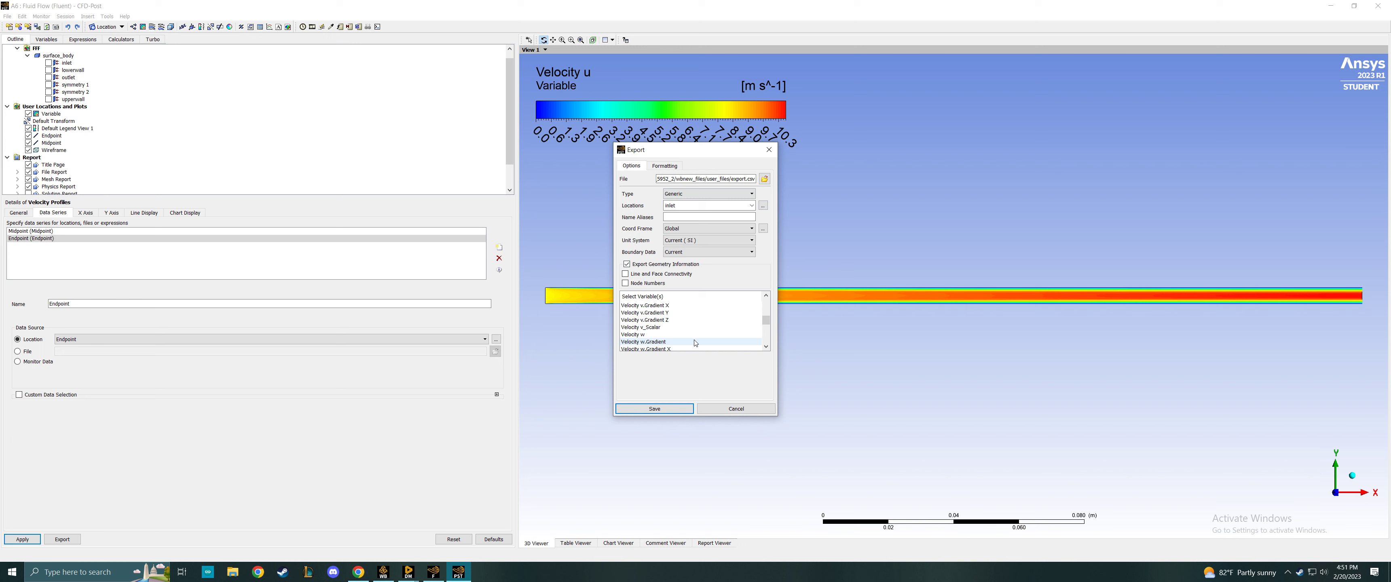
scroll(656, 331, "up", 5)
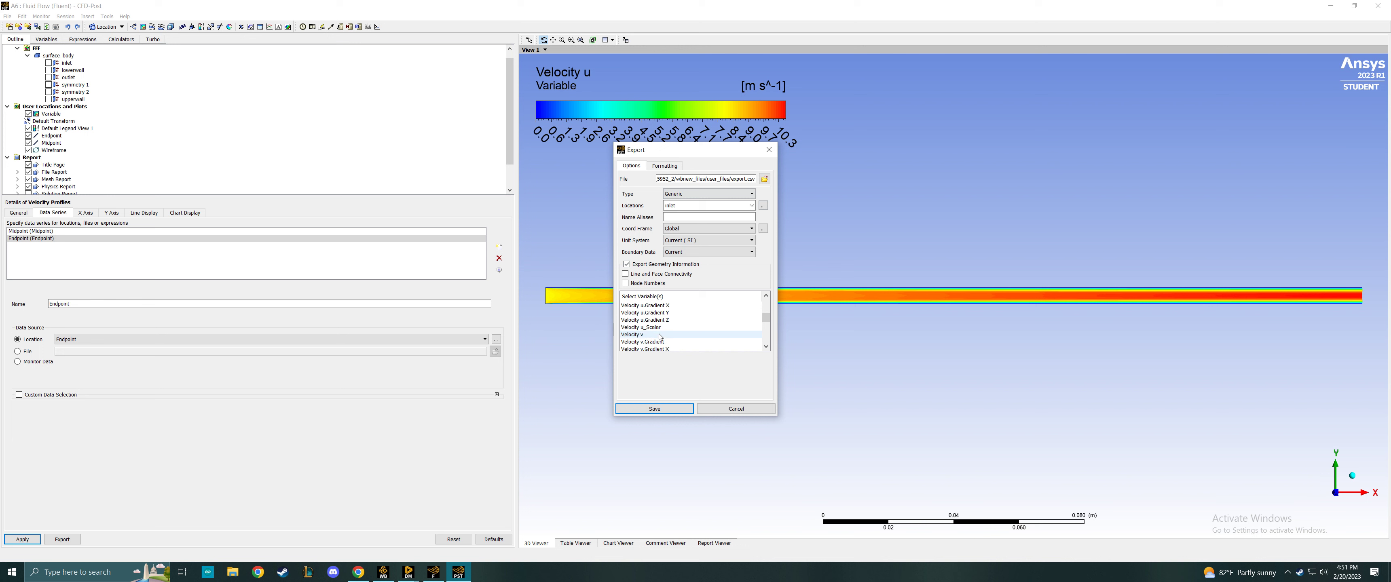
scroll(664, 335, "up", 2)
left_click(634, 314)
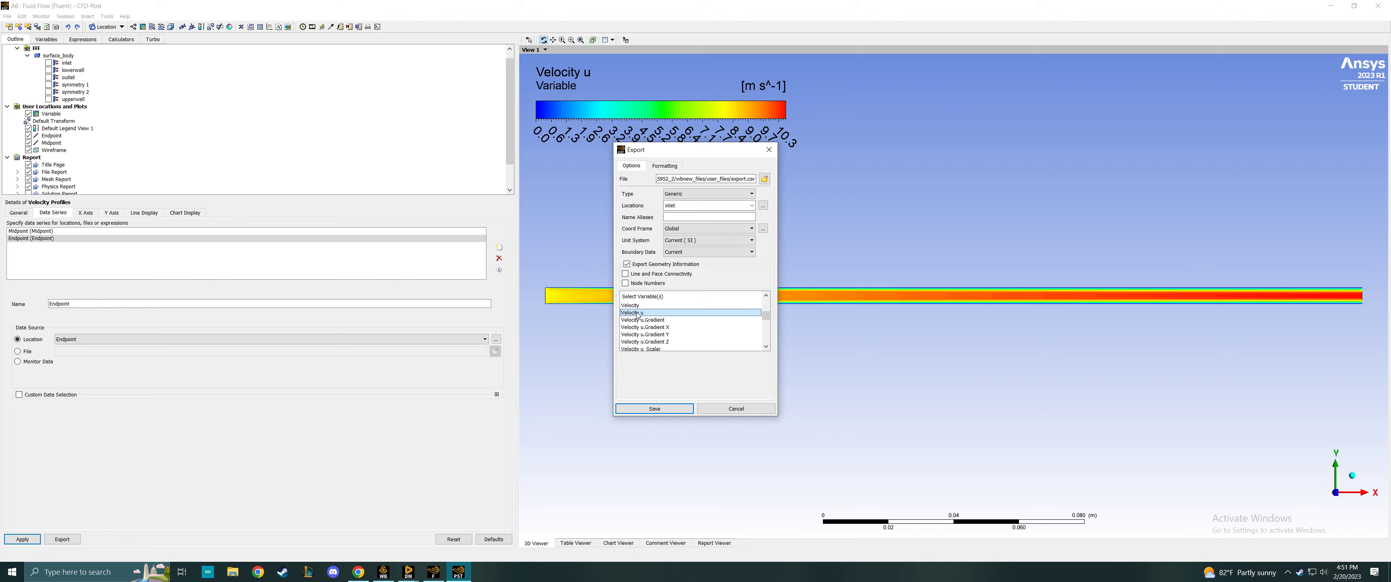
Step: Choose Pflow.csv in the Desktop folder as the comma-separated export file, and cancel the export
left_click(764, 178)
left_click(540, 204)
scroll(658, 263, "down", 3)
scroll(659, 264, "up", 1)
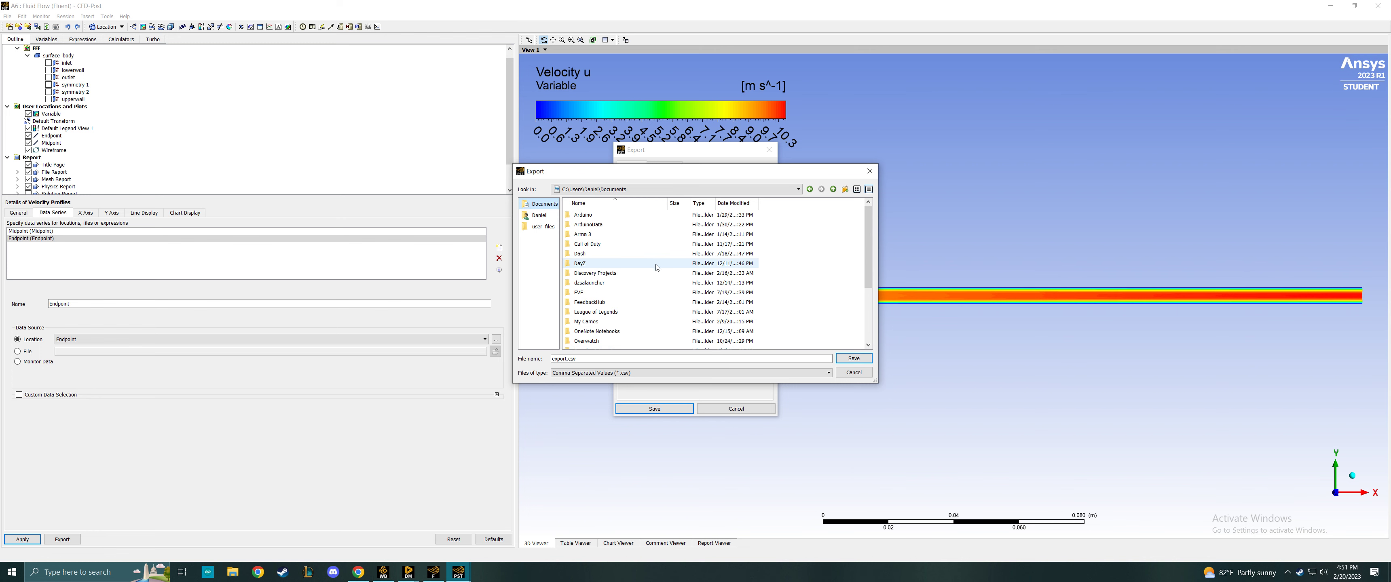
left_click(540, 216)
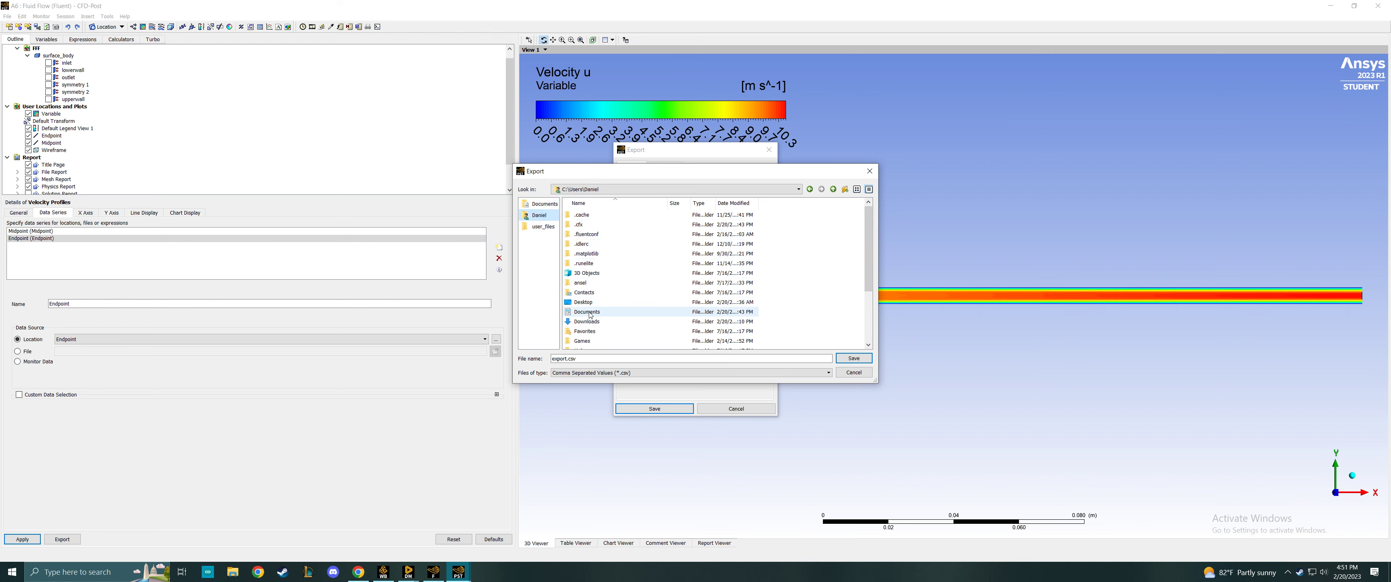
double_click(583, 302)
double_click(567, 359)
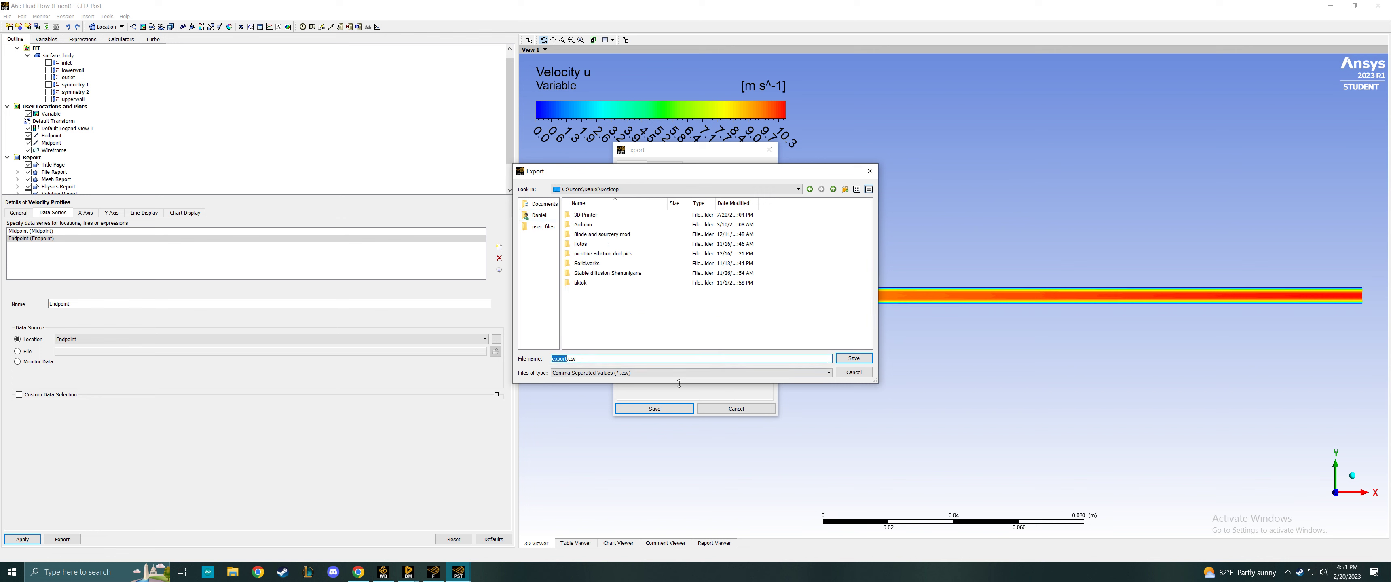
type("Pflow")
left_click(665, 374)
left_click(667, 380)
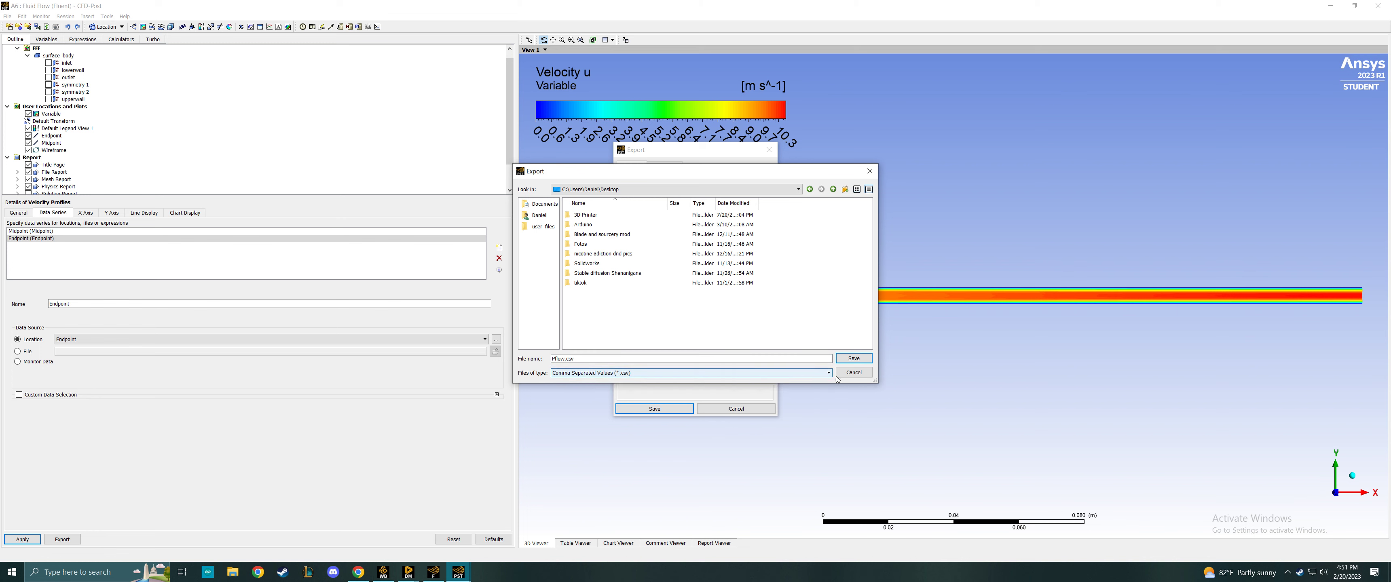
left_click(854, 358)
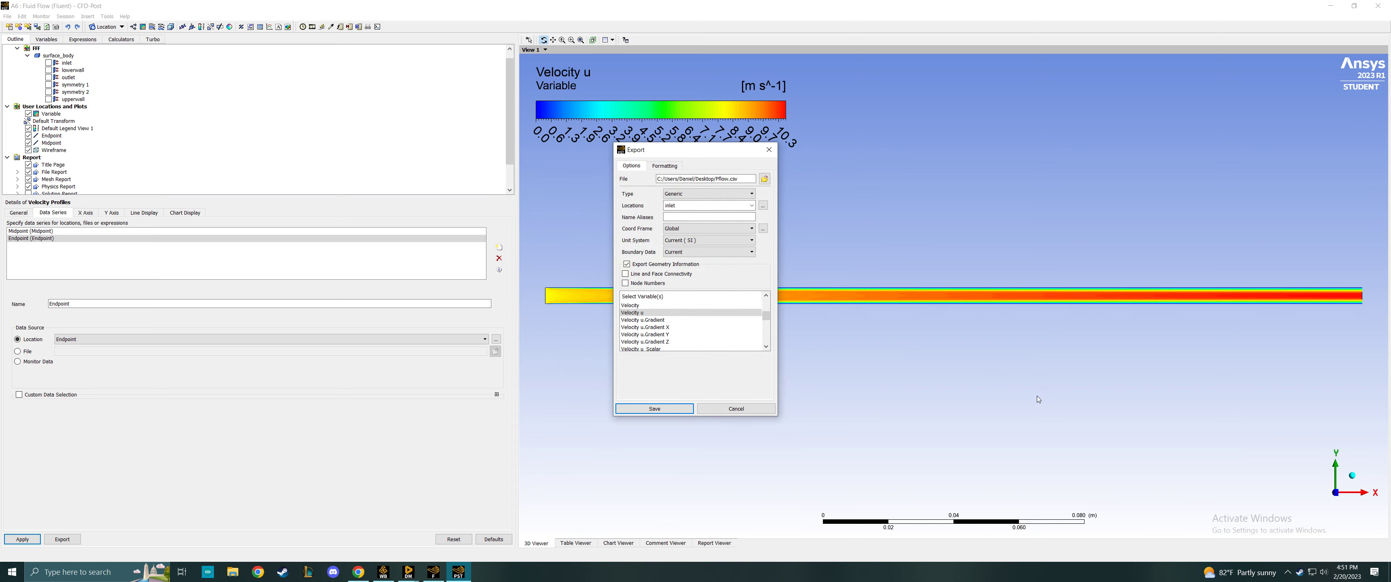
left_click(742, 410)
Step: Switch to Fluent and examine which file export options it offers
left_click(1330, 6)
left_click(1330, 6)
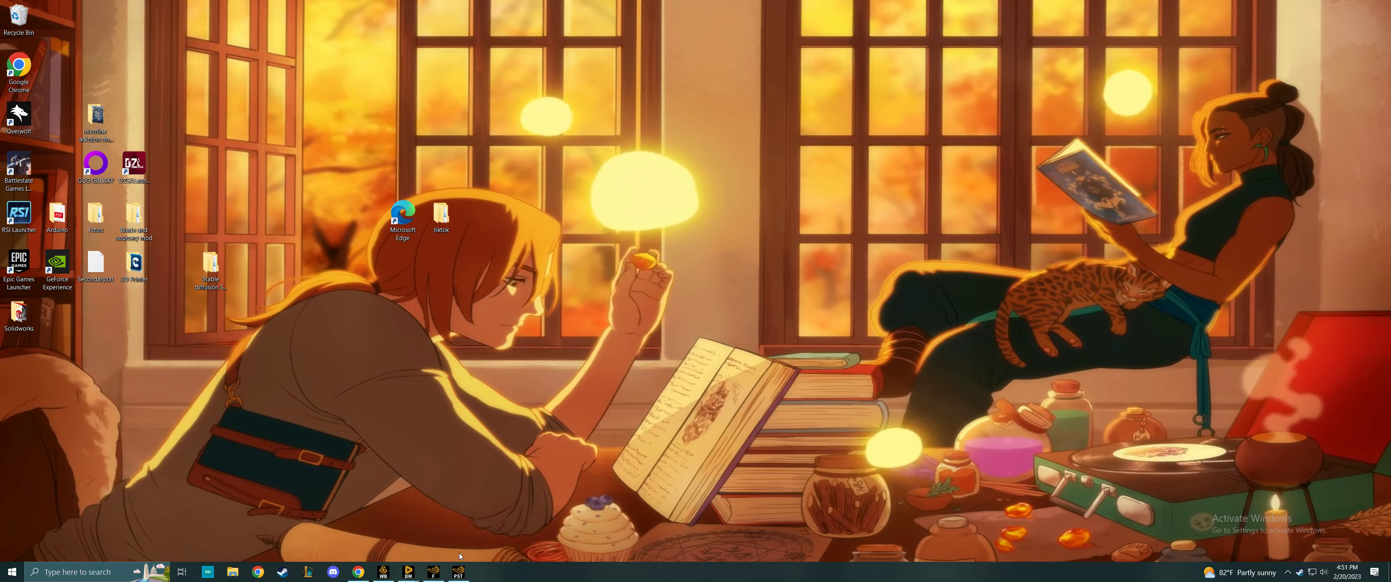
left_click(438, 576)
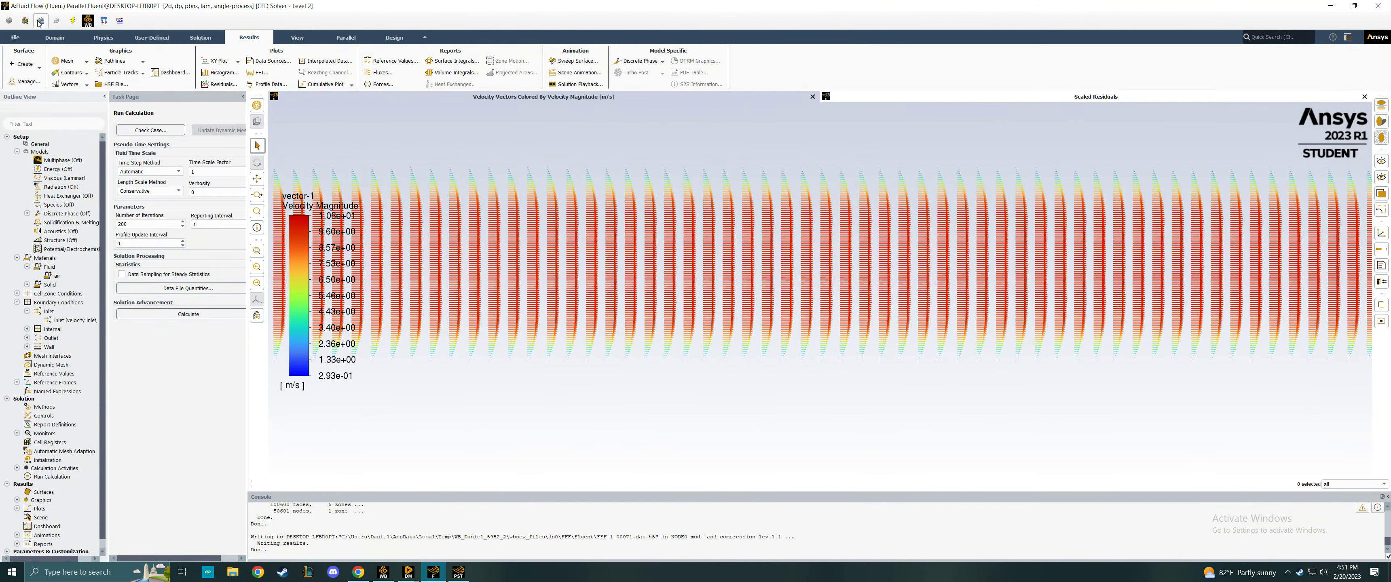
left_click(15, 40)
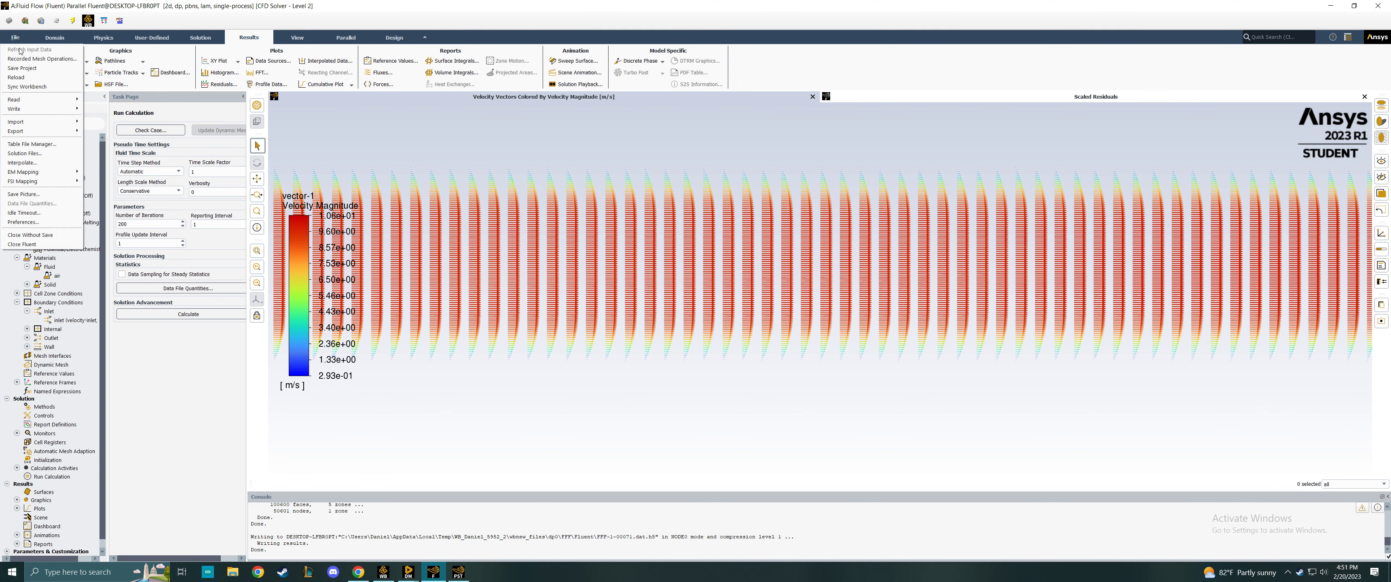
mouse_move(41, 130)
mouse_move(66, 133)
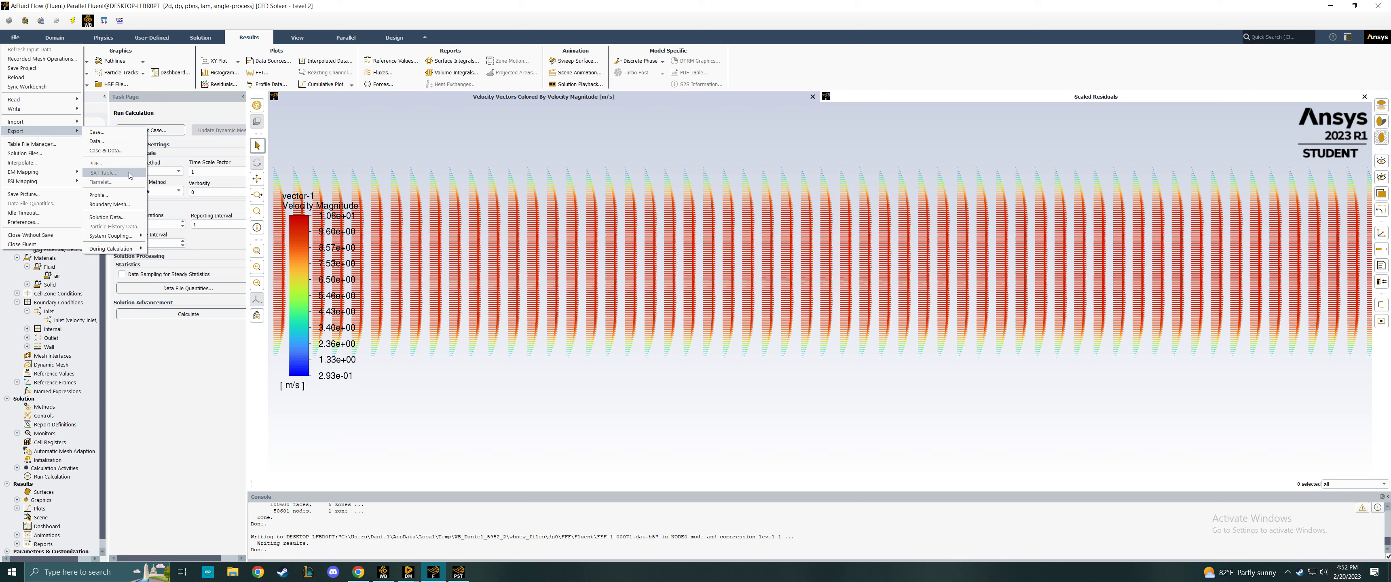
left_click(214, 388)
left_click(214, 387)
Step: Switch to CFD-Post and export the Velocity u data of the inlet location to export.csv in the Desktop folder
left_click(459, 572)
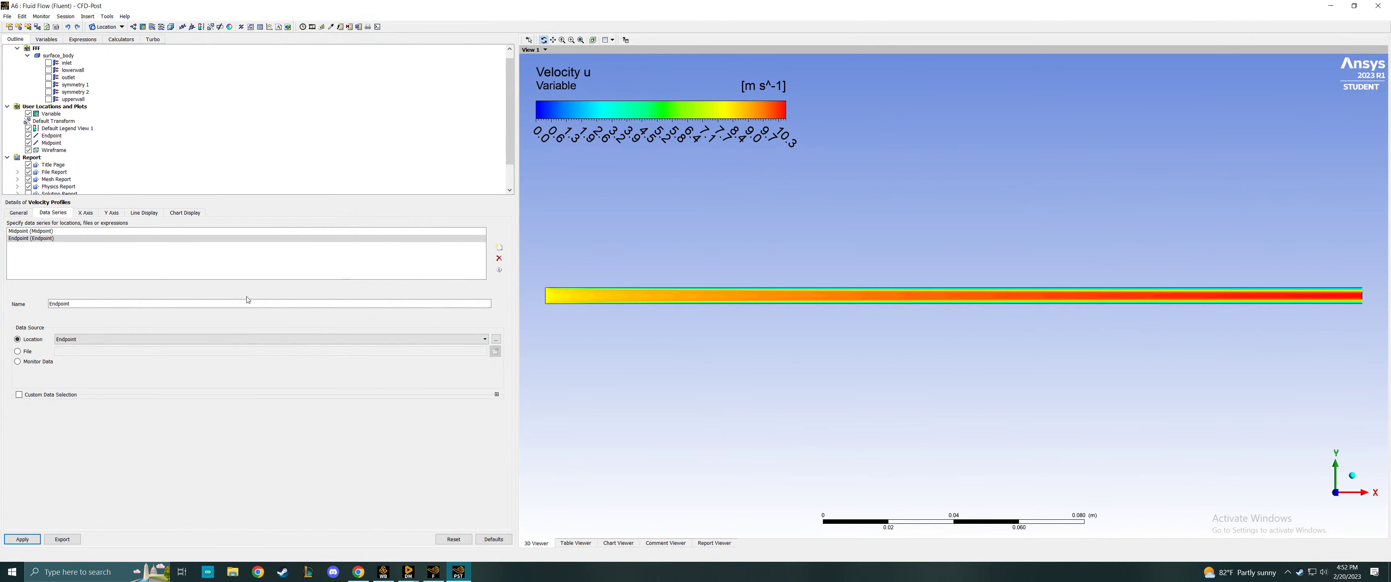
left_click(9, 17)
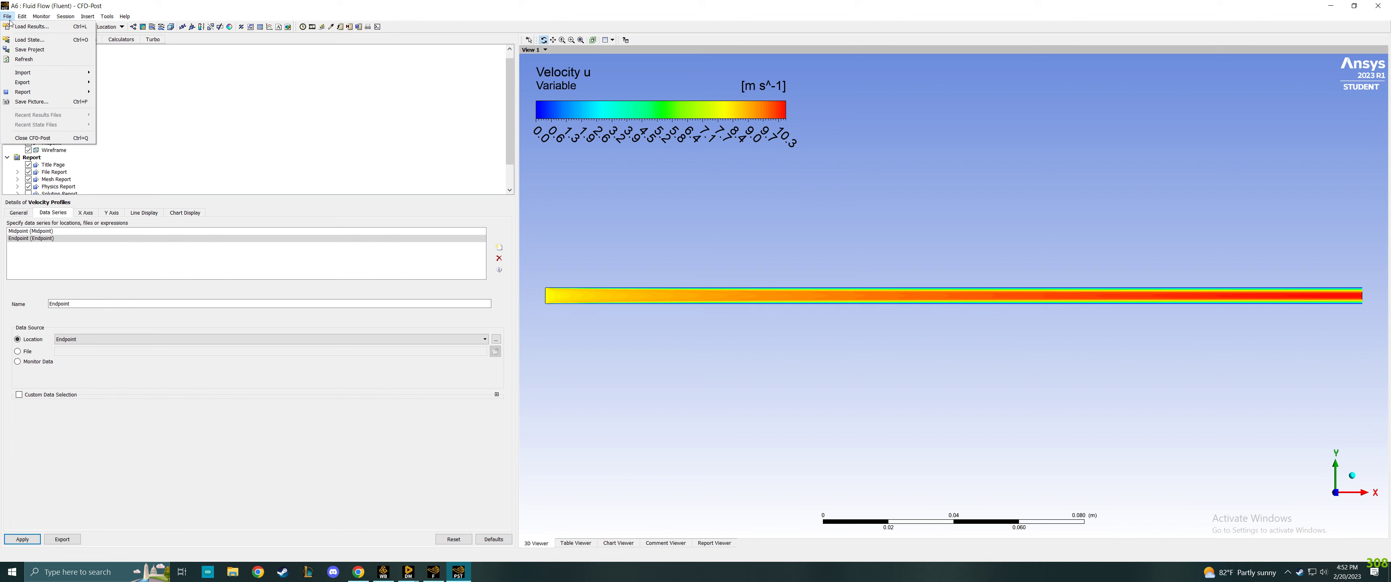
mouse_move(55, 82)
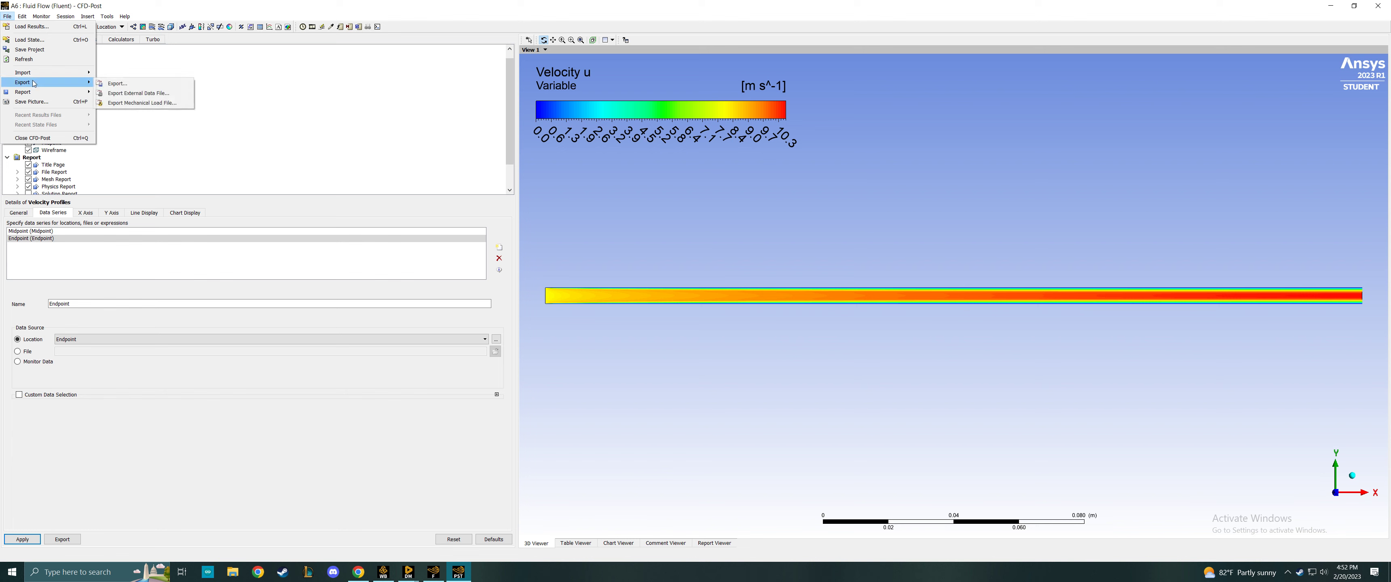
left_click(125, 85)
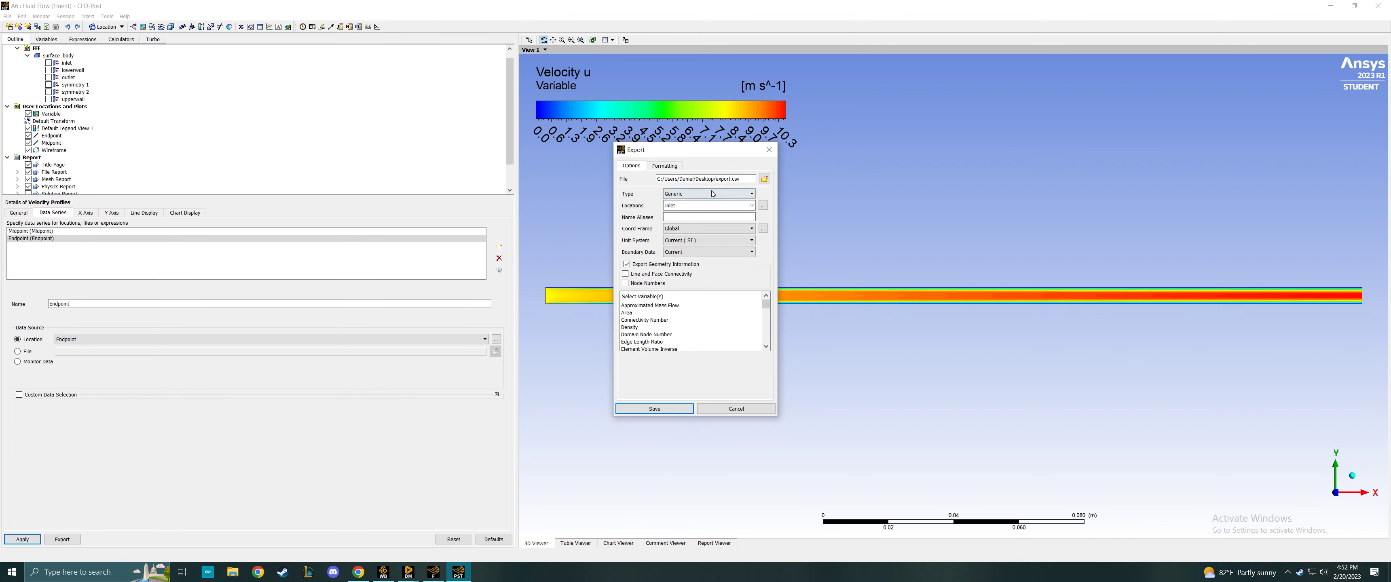
scroll(689, 334, "down", 5)
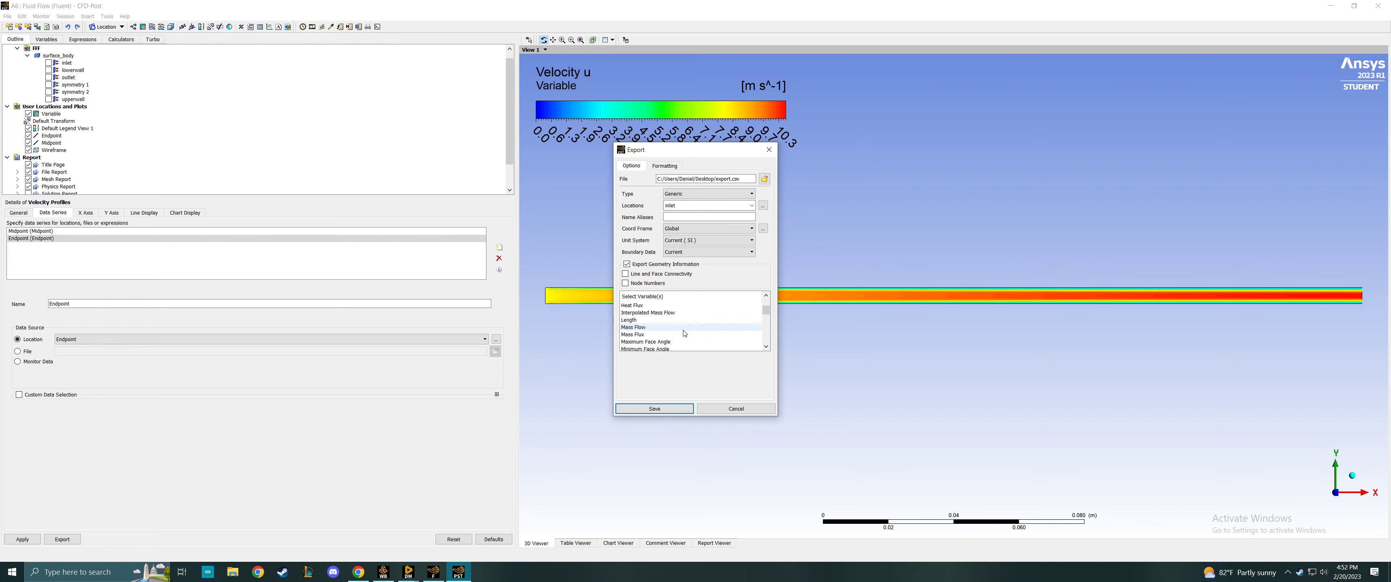
scroll(689, 336, "down", 5)
scroll(689, 336, "down", 3)
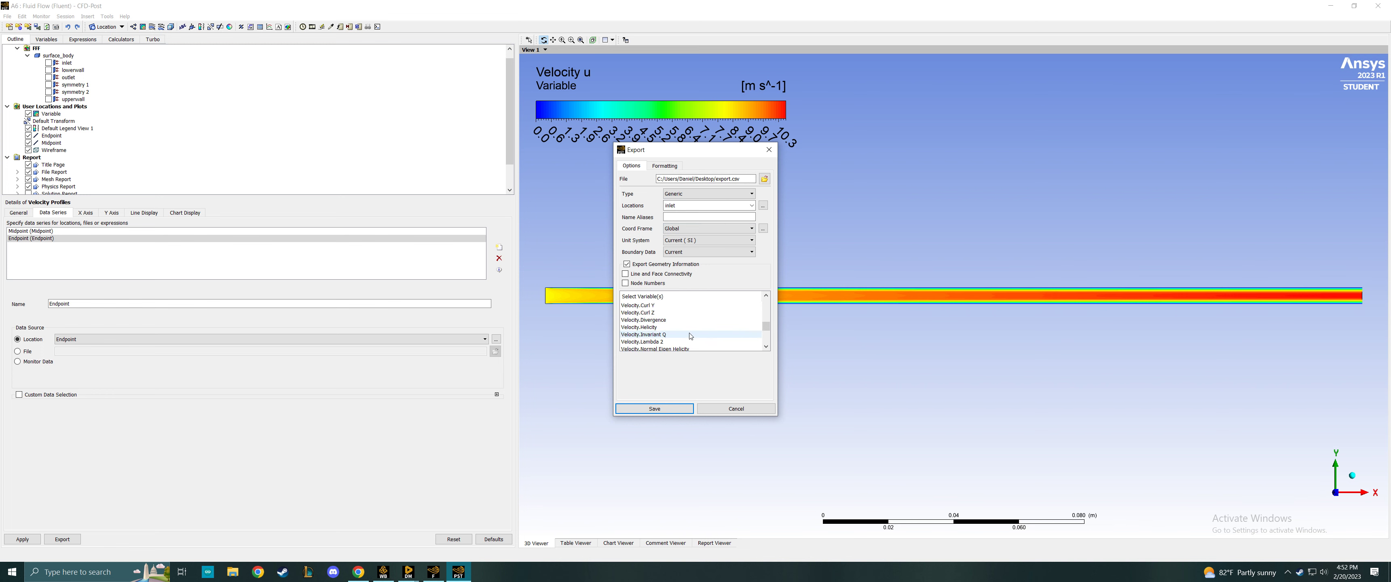
scroll(689, 339, "up", 4)
scroll(652, 336, "up", 2)
left_click(643, 334)
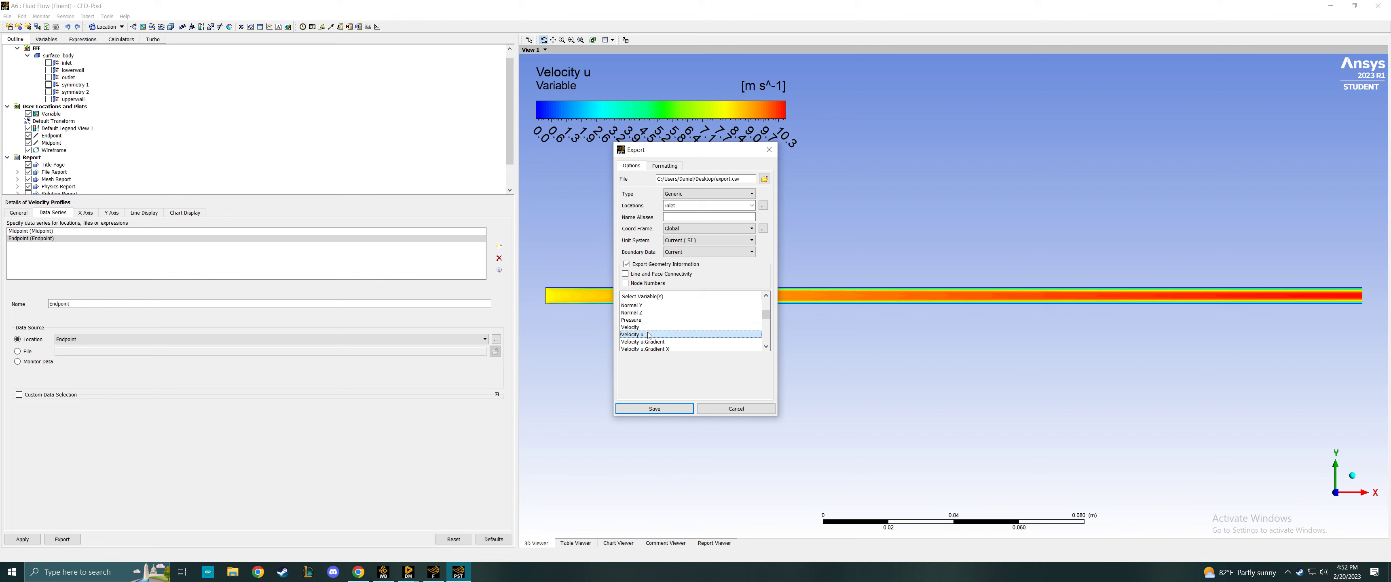
left_click(653, 408)
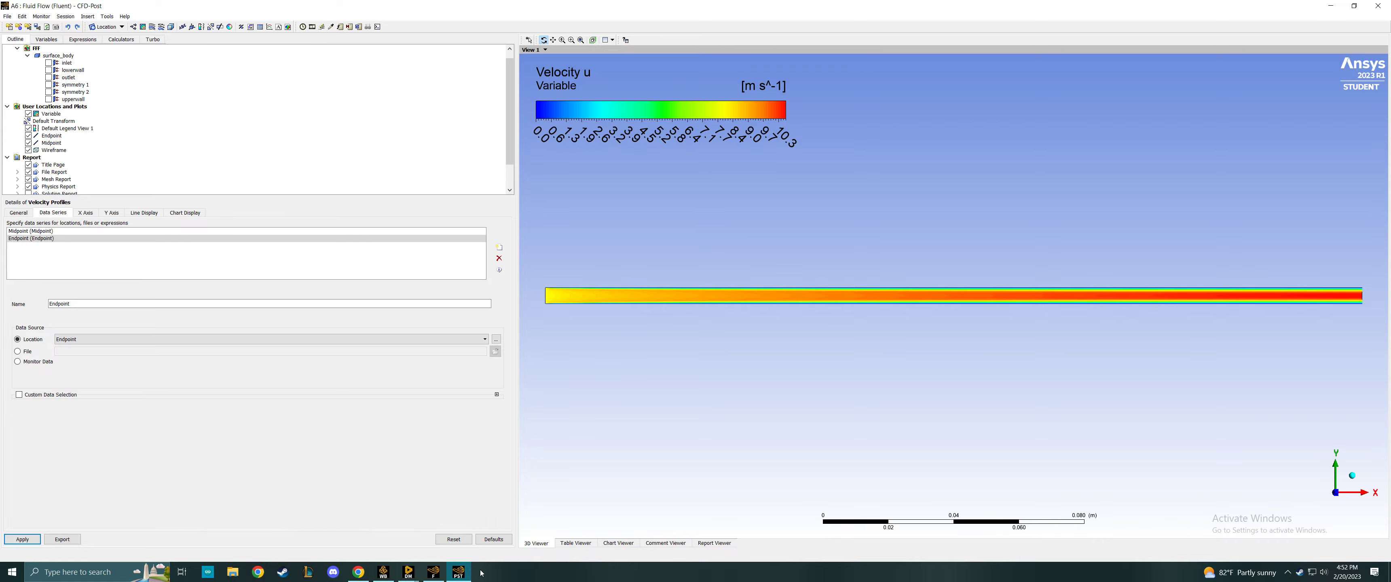
Step: Open export.csv from the desktop in Excel, examine the inlet coordinates and Velocity u columns, and close the workbook
left_click(1329, 7)
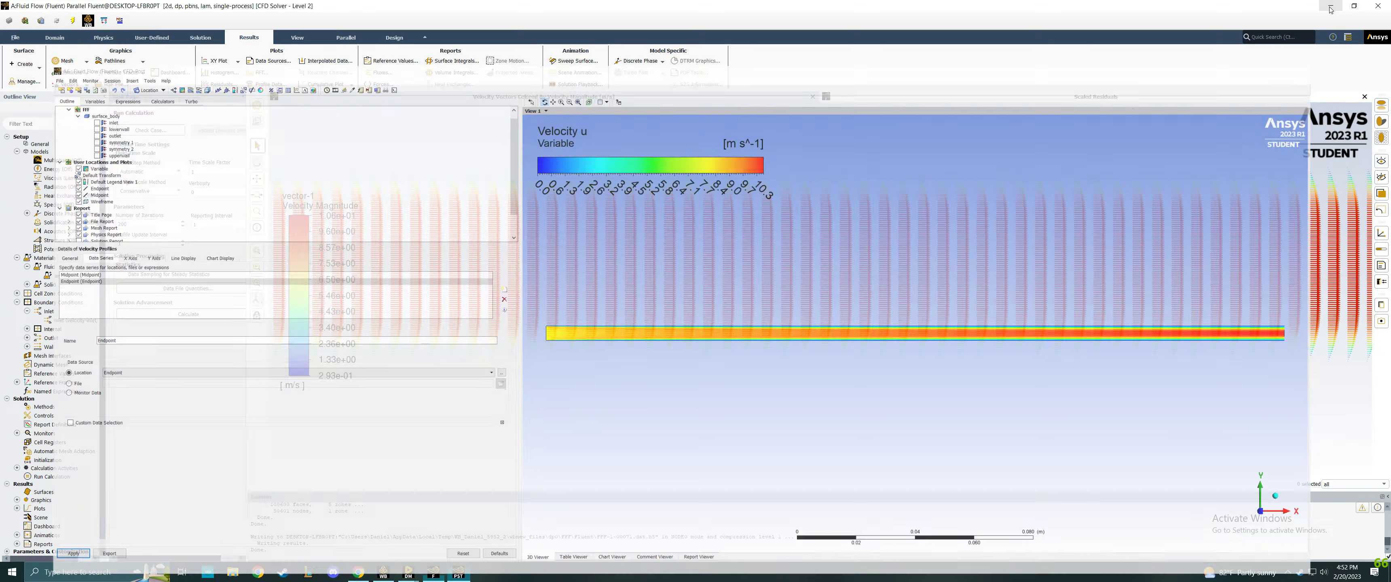
left_click(1329, 6)
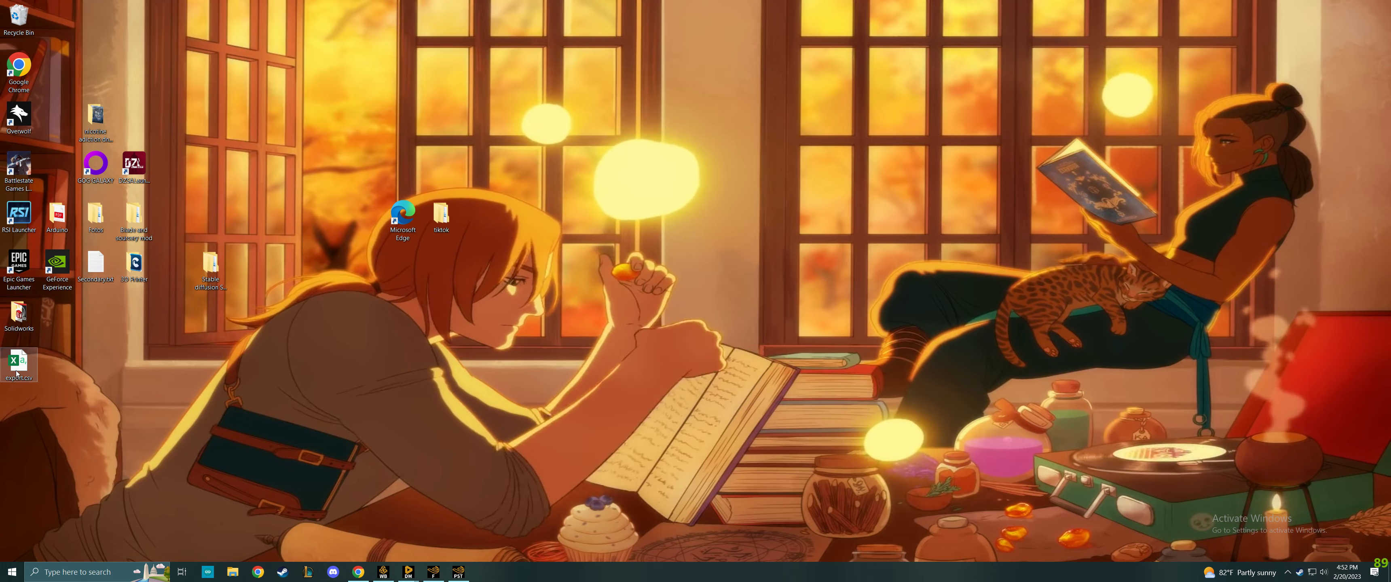
double_click(16, 372)
scroll(426, 380, "down", 5)
scroll(425, 380, "down", 20)
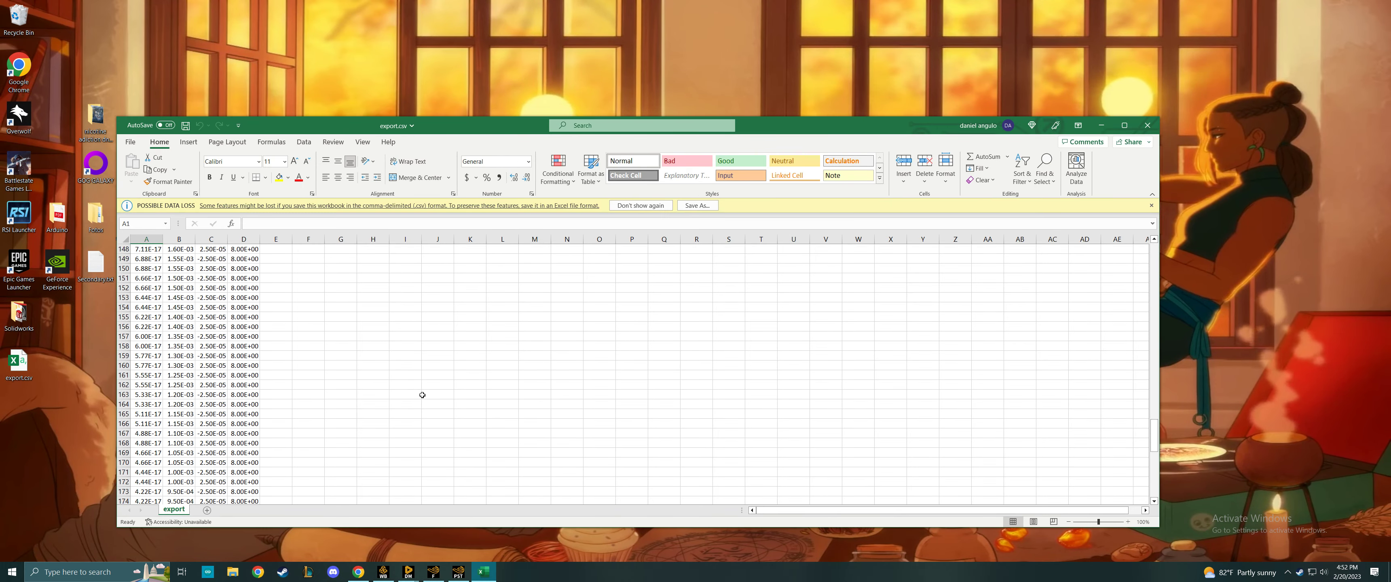
scroll(405, 406, "up", 1)
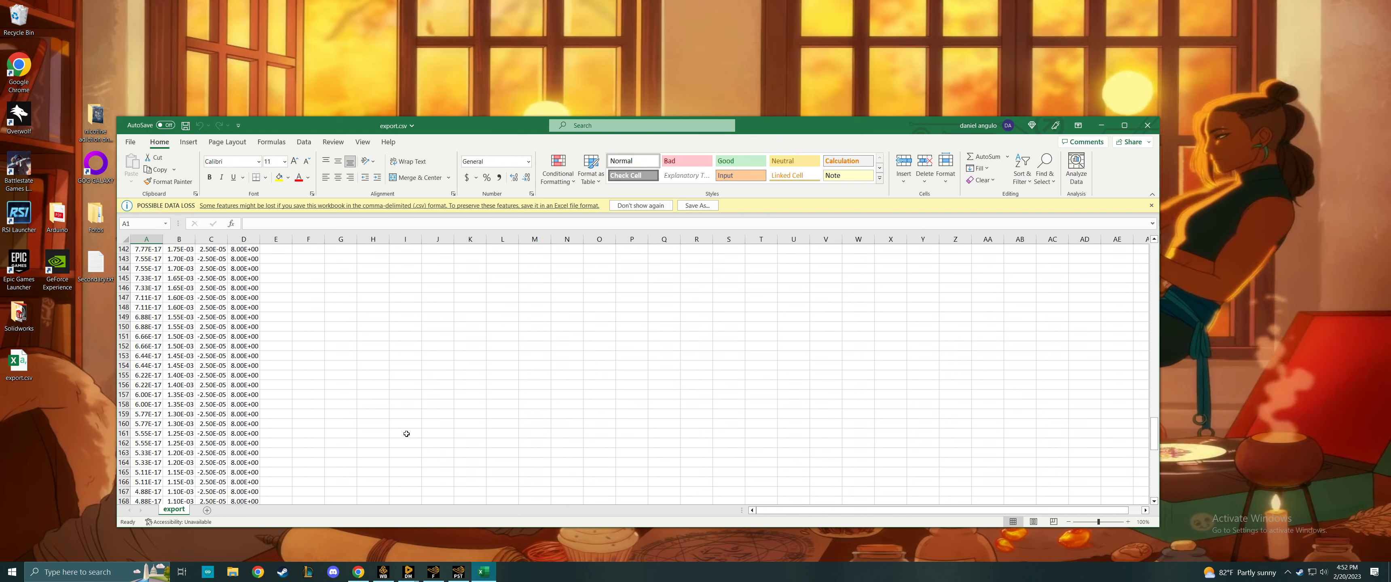
scroll(421, 433, "up", 20)
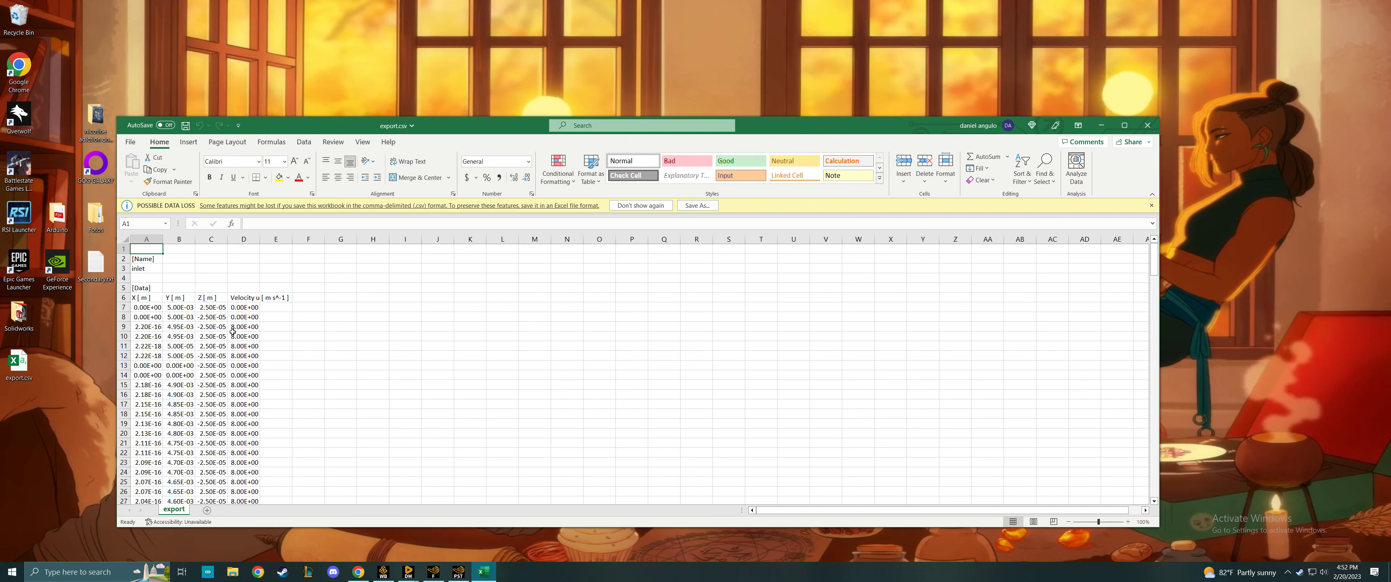
scroll(298, 353, "down", 1)
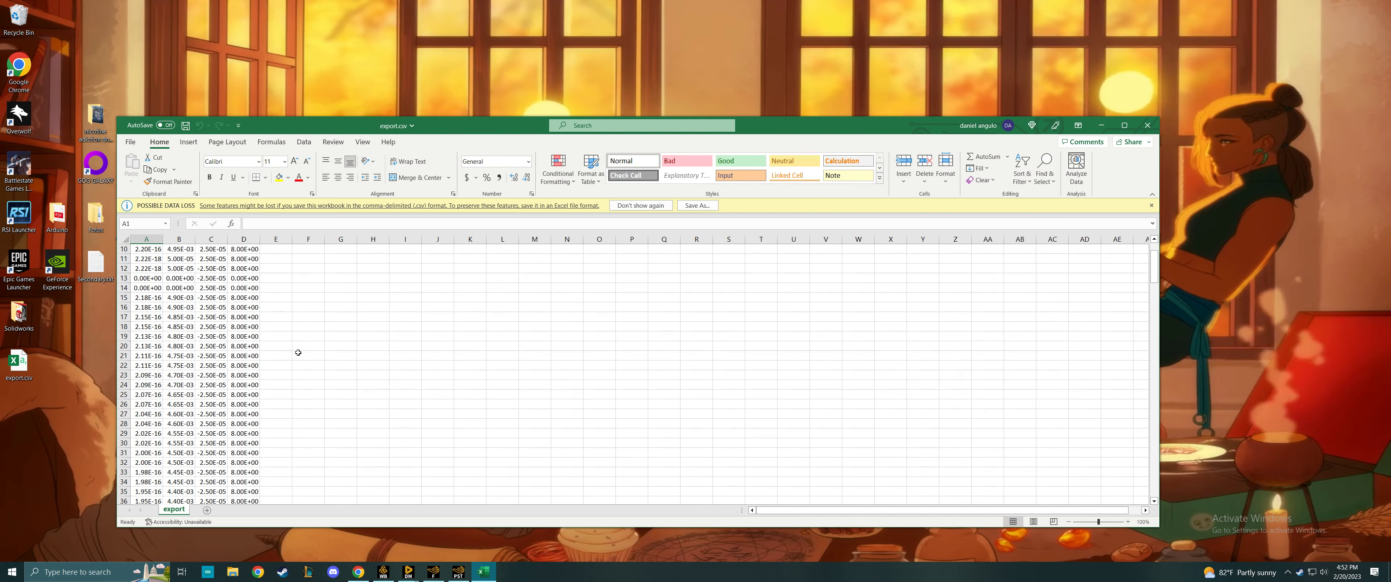
scroll(291, 352, "up", 1)
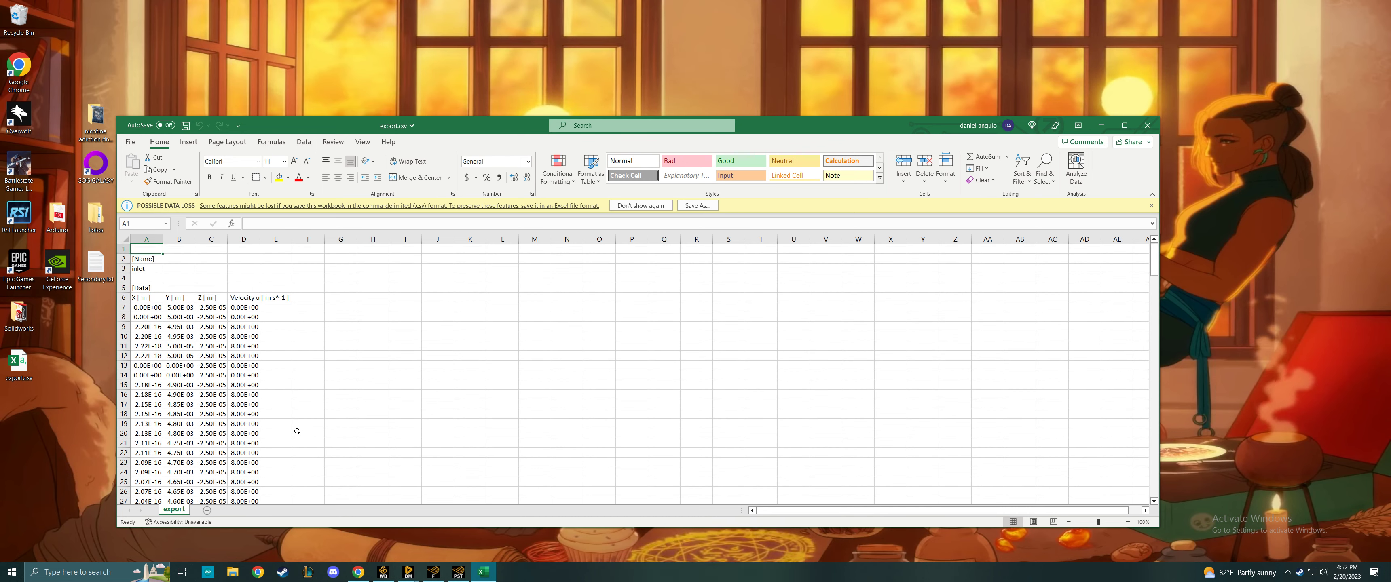
left_click(1147, 126)
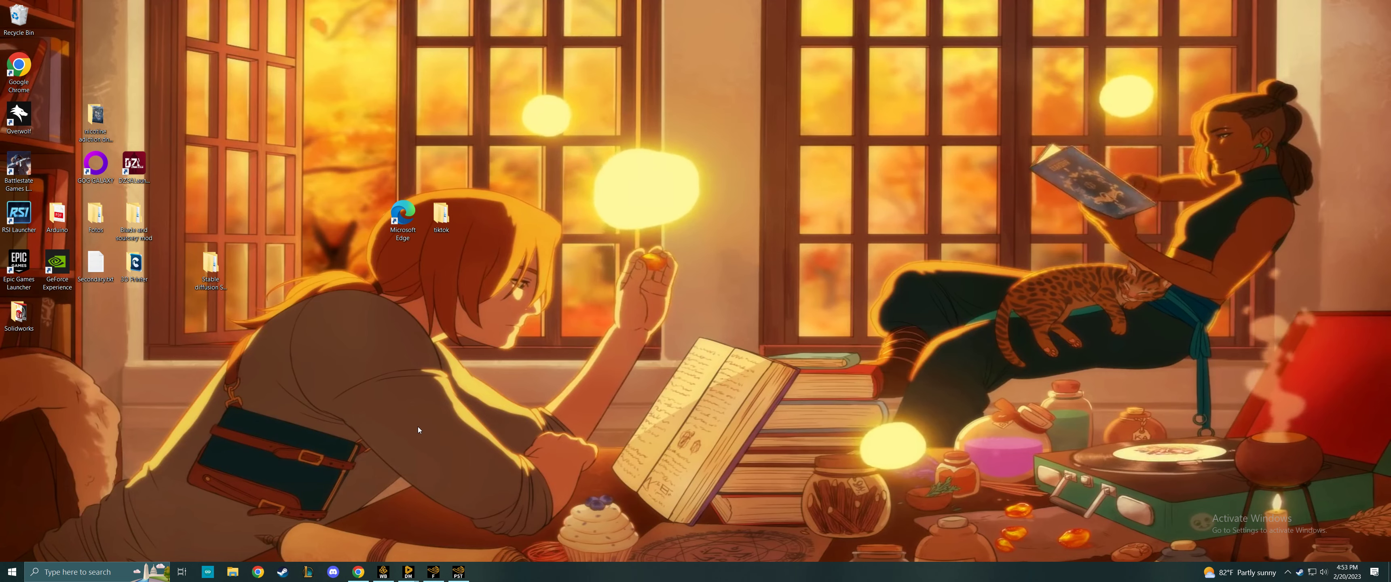
Step: Switch back to Fluent and set the constant viscosity of the air material to 0.01 kg/(m s)
left_click(388, 574)
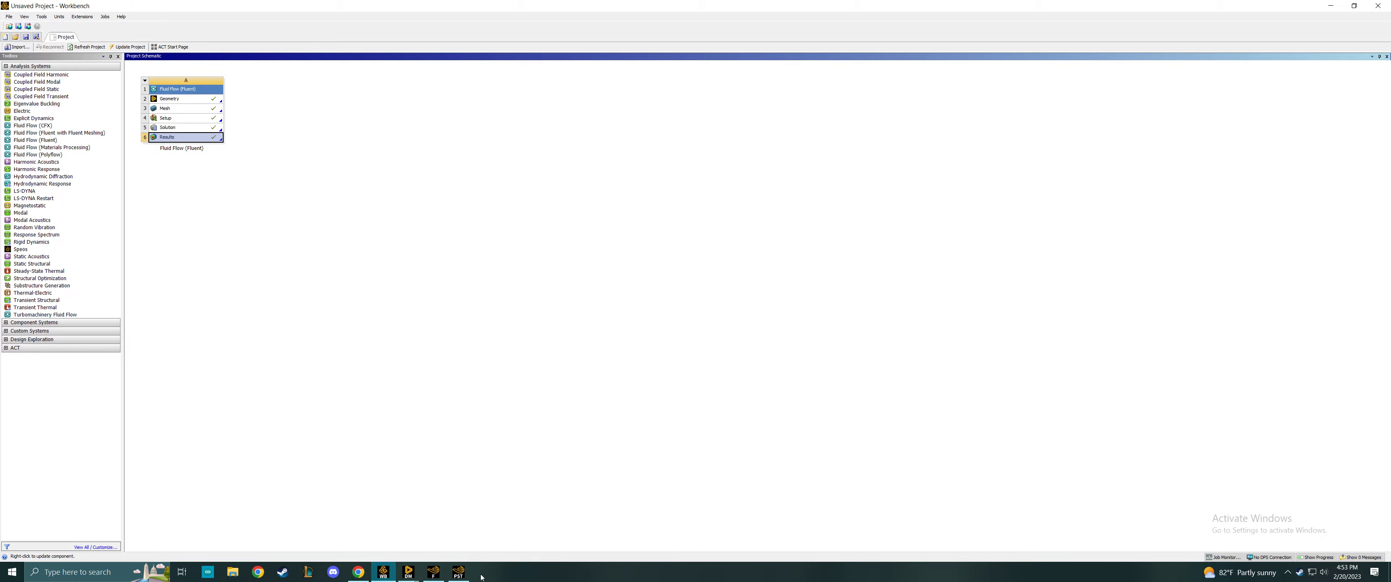
left_click(433, 572)
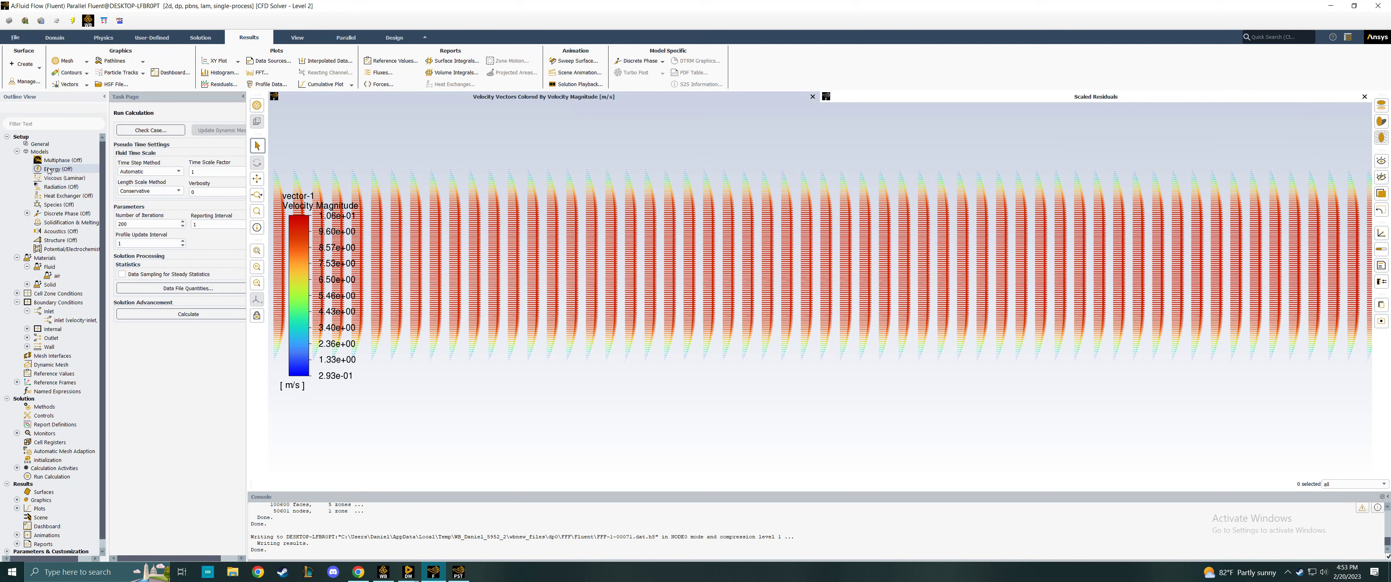
double_click(57, 275)
left_click_drag(279, 397, 213, 399)
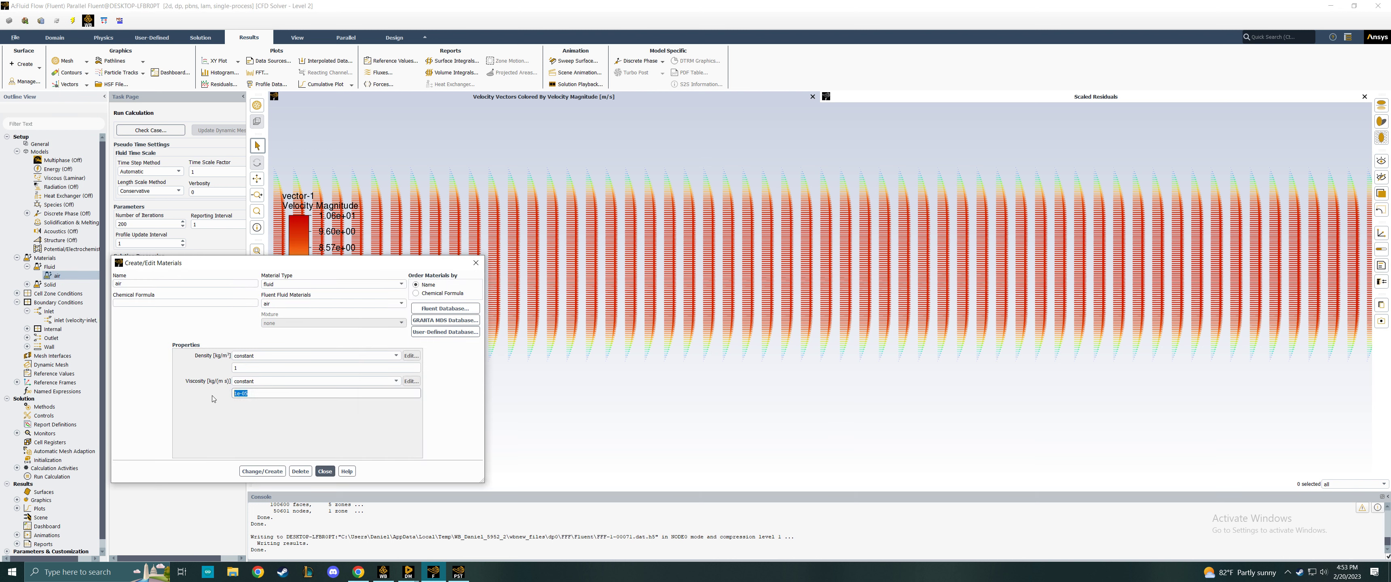
type("0.01")
key("Return")
left_click(270, 471)
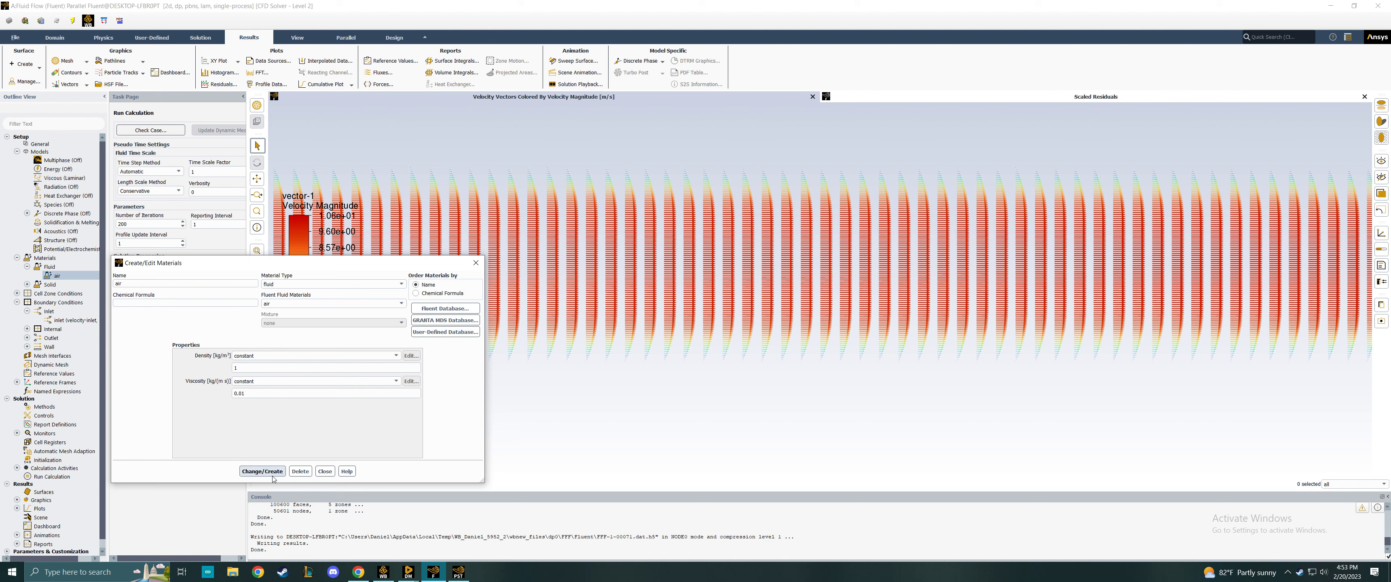
left_click(324, 472)
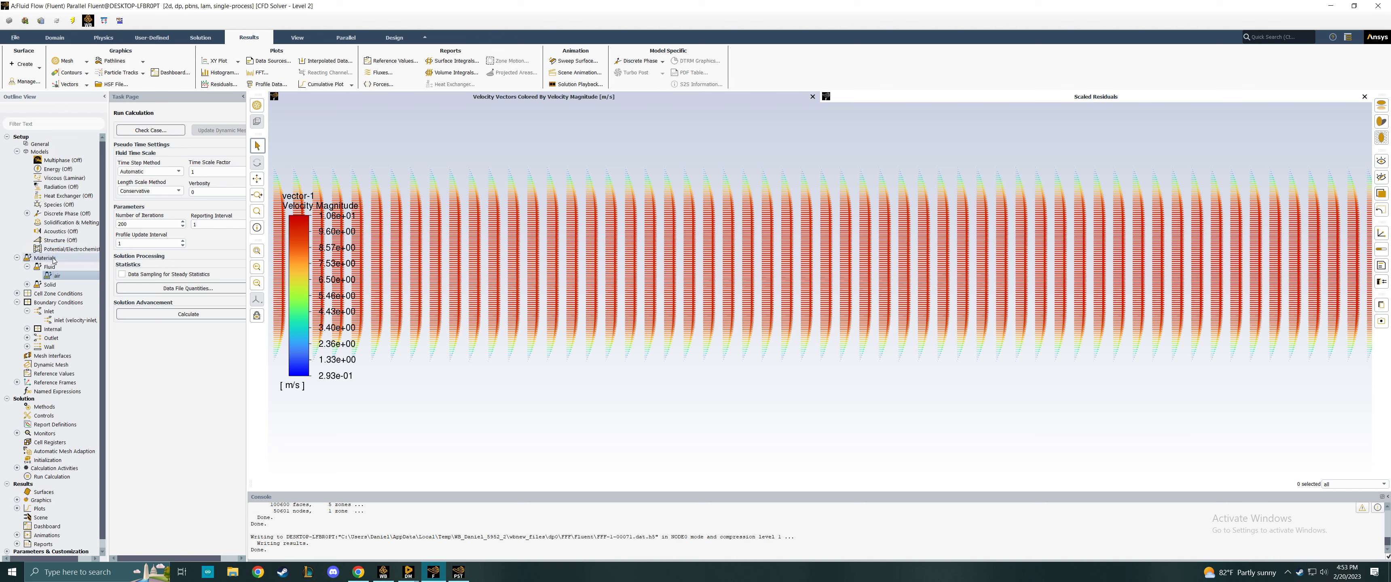
Step: Review the velocity inlet settings of the inlet boundary and close them without changes
left_click(59, 304)
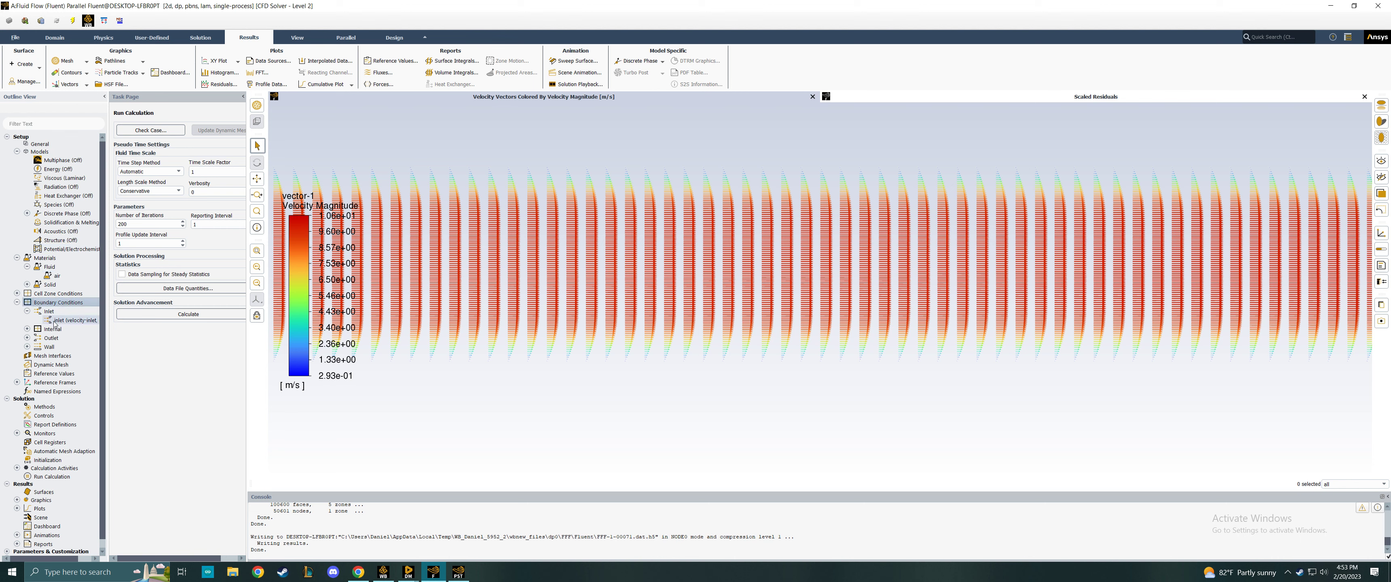
left_click(52, 313)
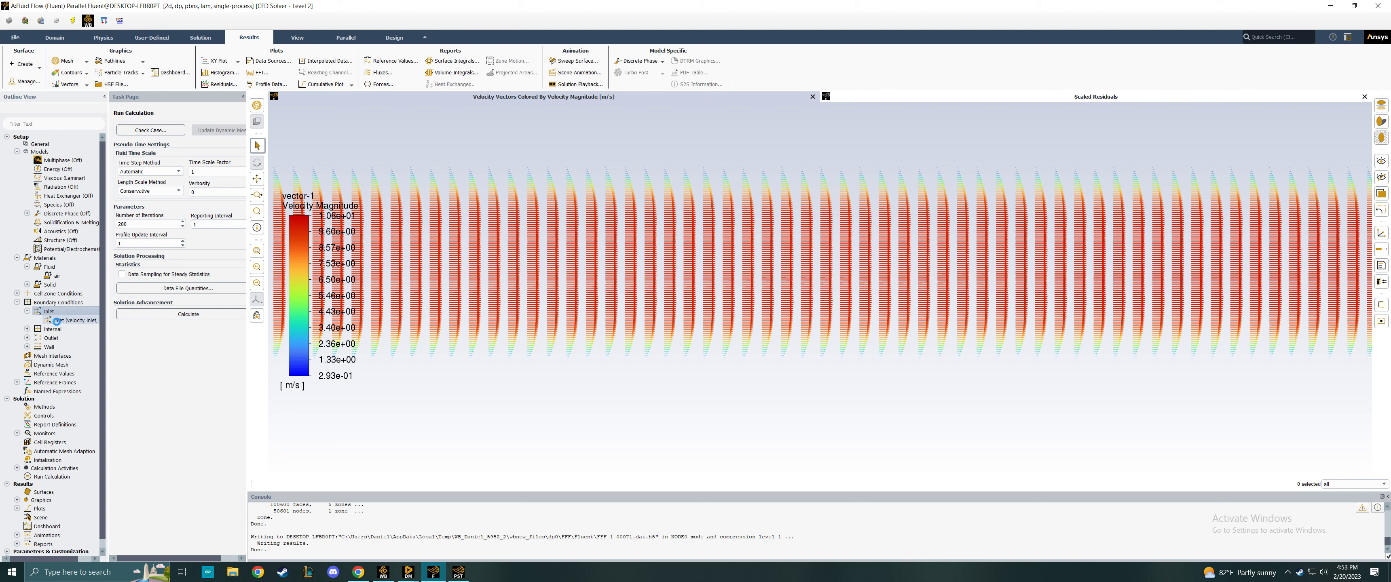
double_click(59, 321)
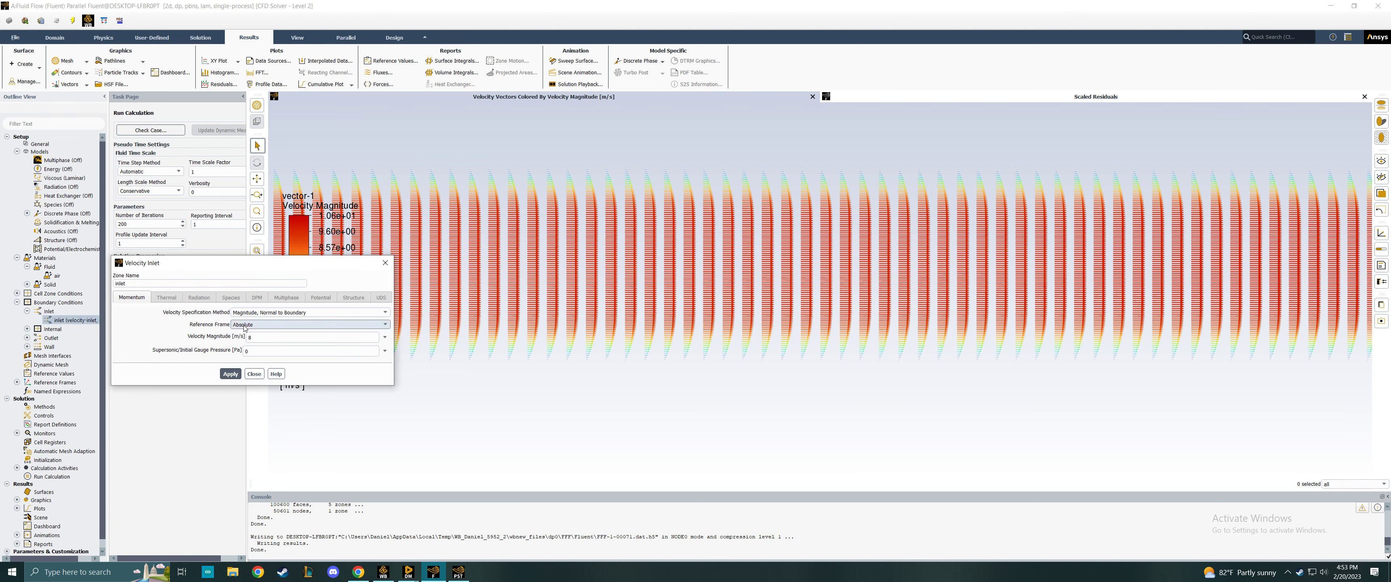
left_click(254, 375)
double_click(39, 311)
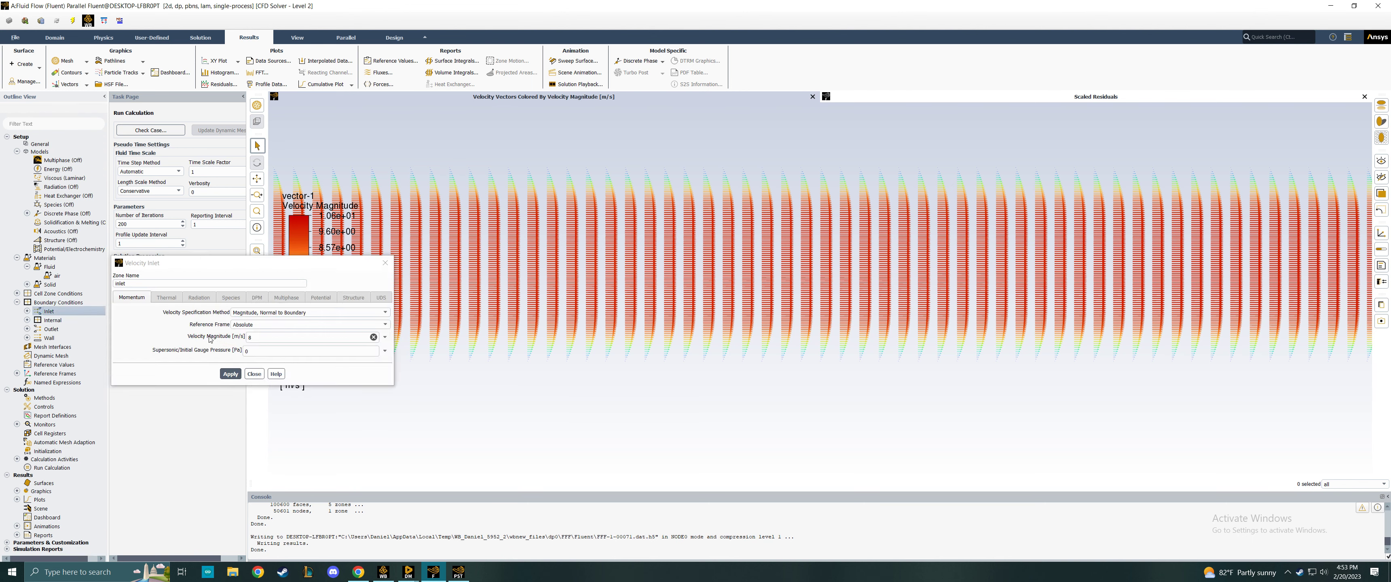
left_click(134, 284)
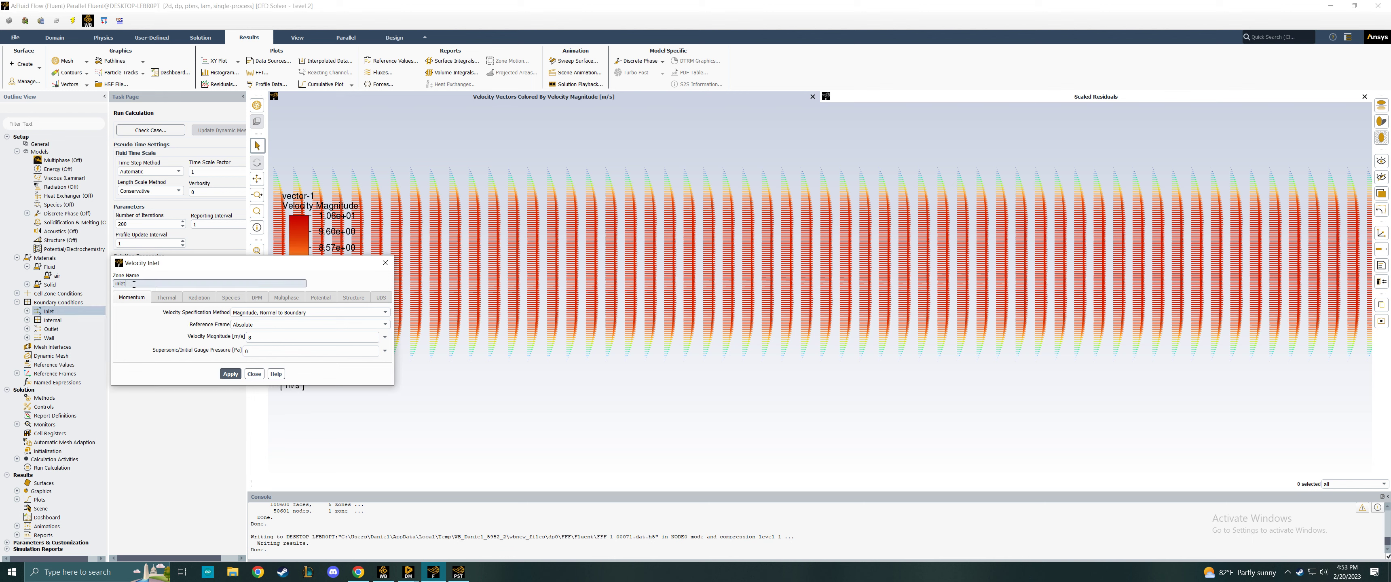
left_click(385, 264)
Step: Change the inlet boundary type to pressure-inlet, keeping its gauge total pressure at 0 Pa
double_click(63, 302)
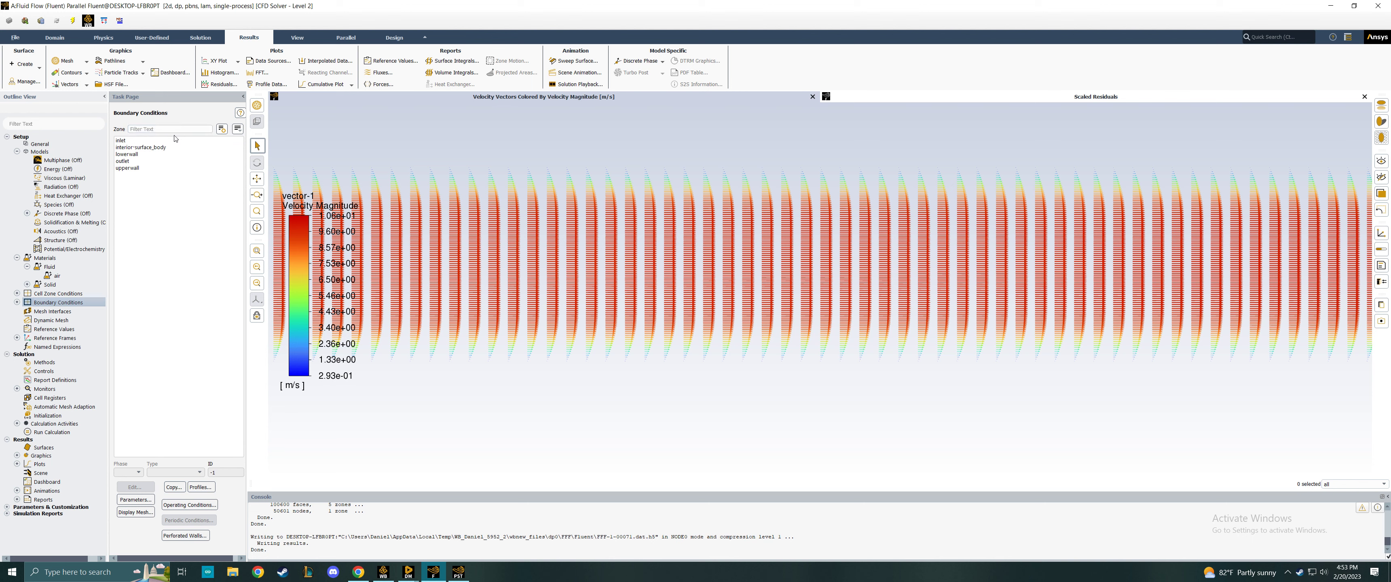
left_click(138, 141)
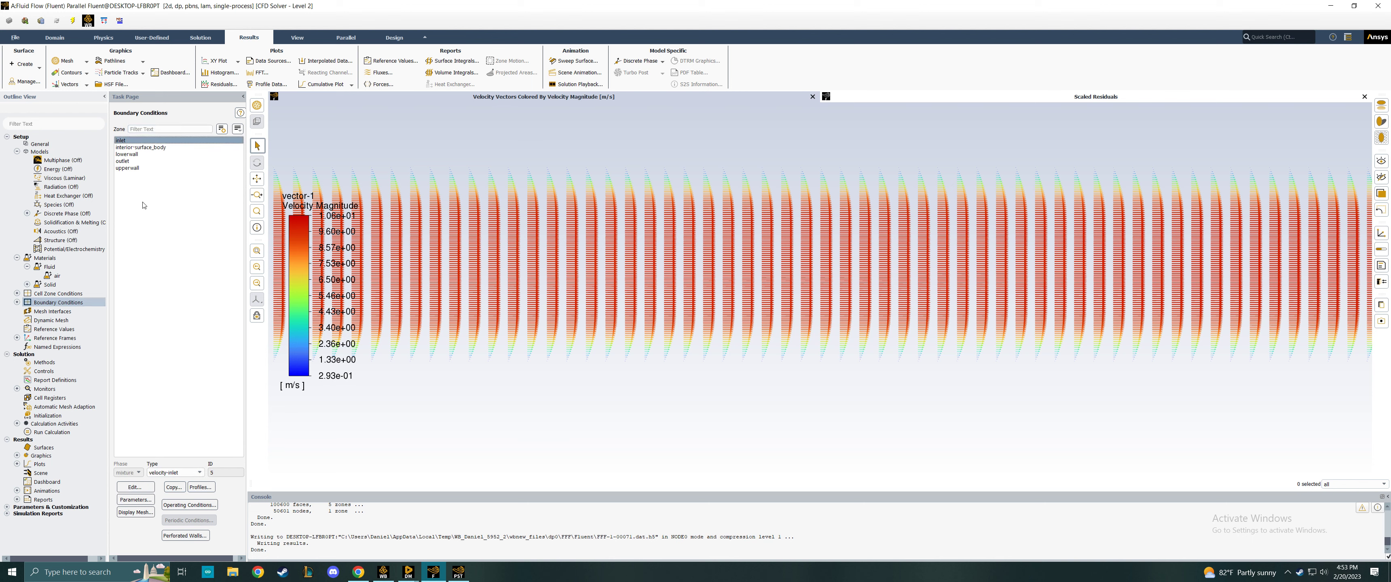
left_click(17, 302)
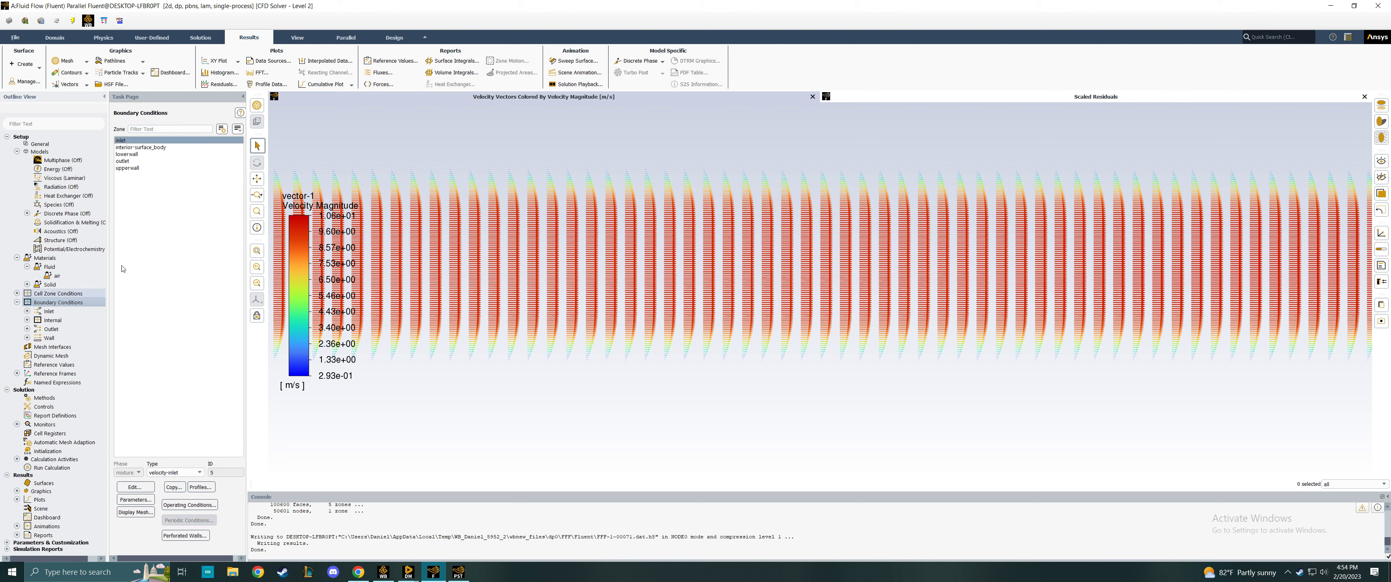
left_click(163, 473)
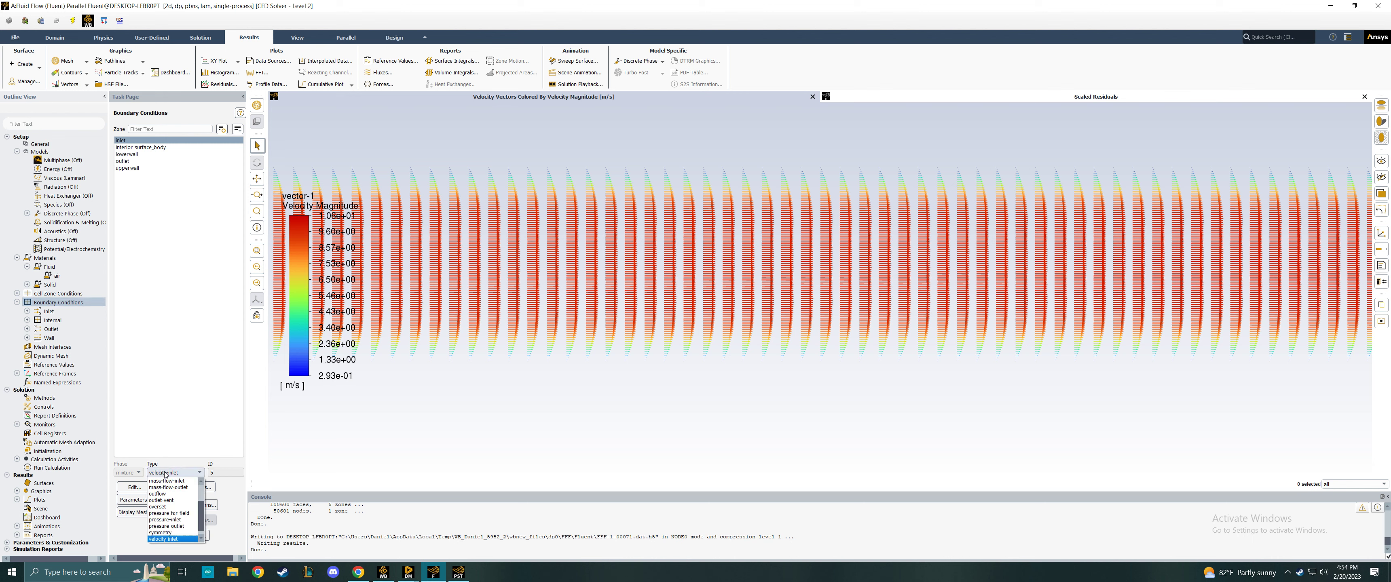
left_click(183, 519)
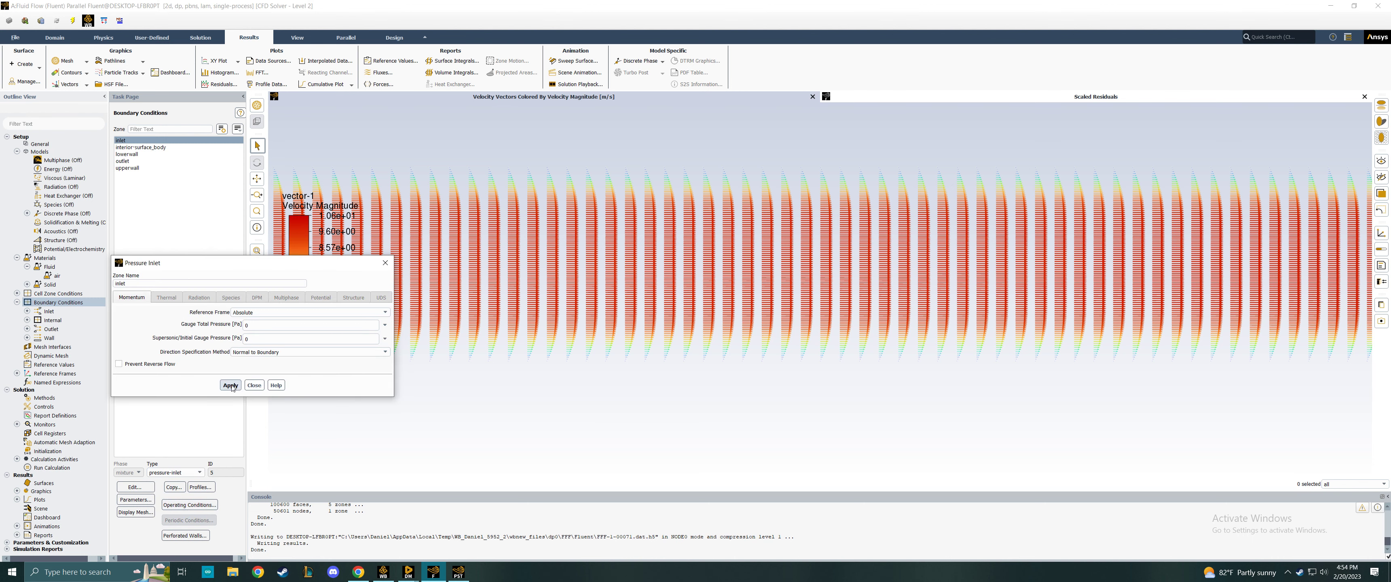
left_click(254, 385)
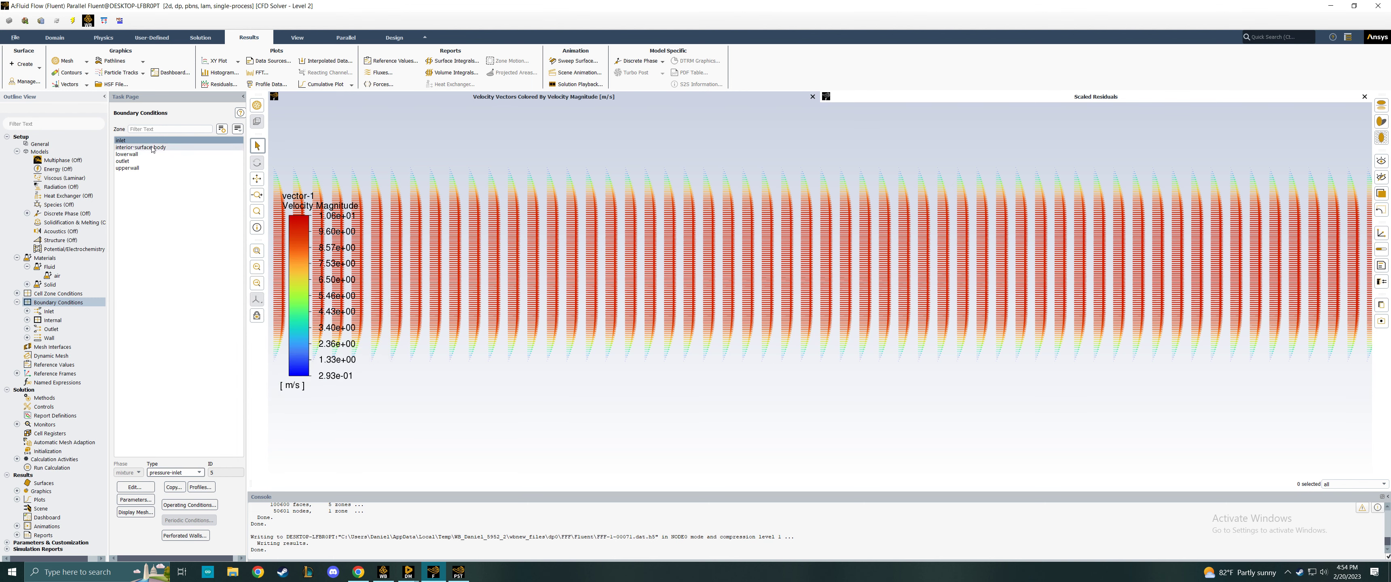
Step: Make the upperwall boundary a moving wall with translational motion at 0.1 m/s in direction X 1, Y 0
left_click(139, 168)
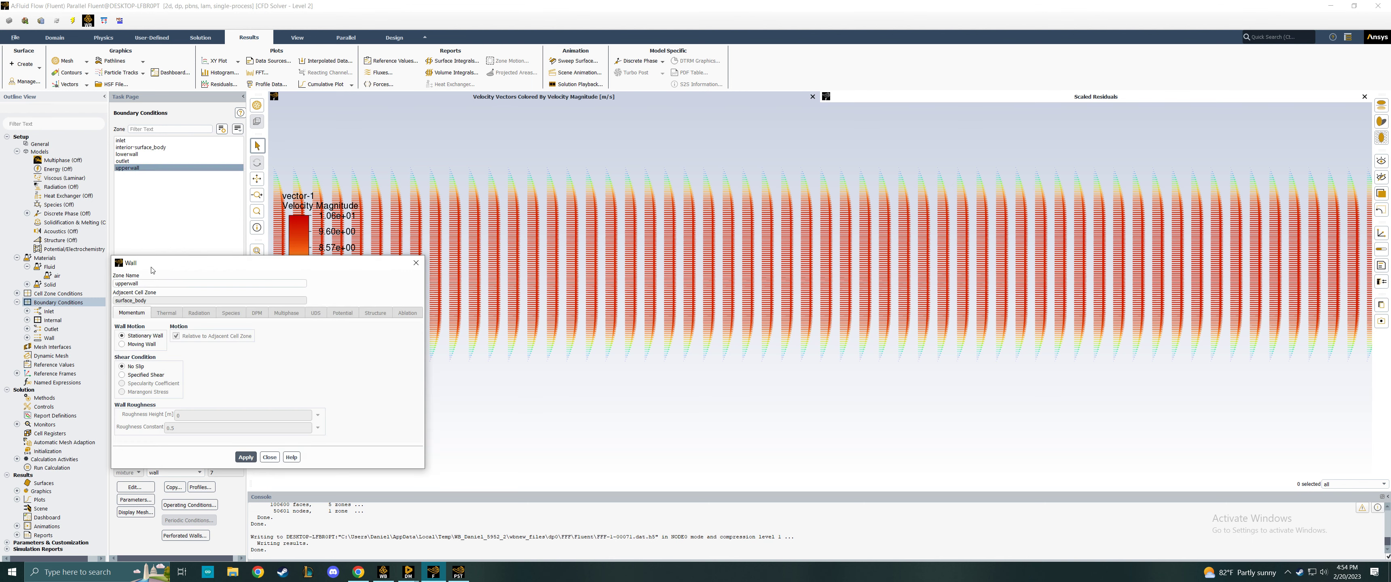
left_click(143, 345)
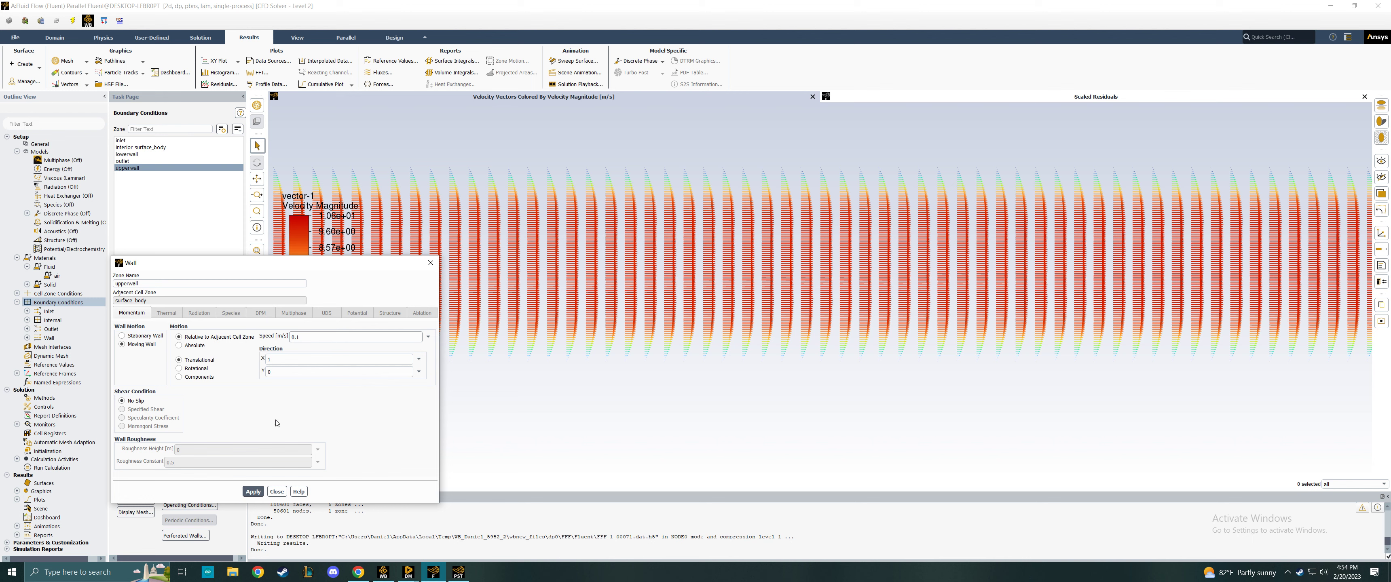
left_click(253, 492)
left_click(277, 492)
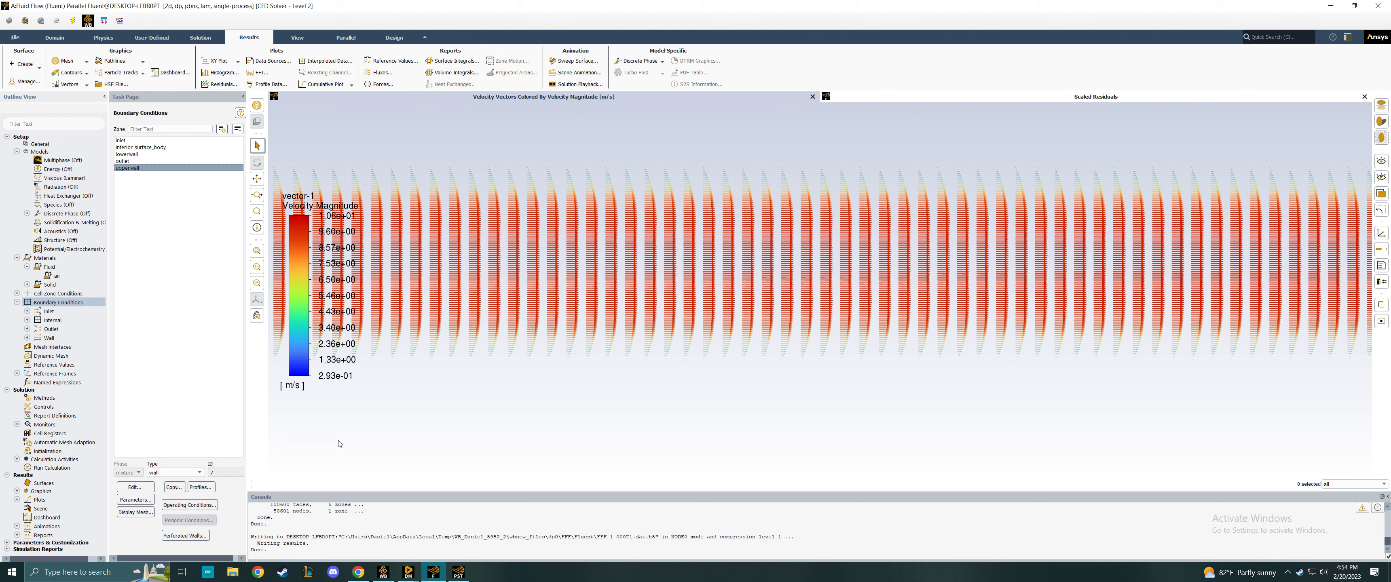
Step: Compute the reference values from the inlet
left_click(57, 365)
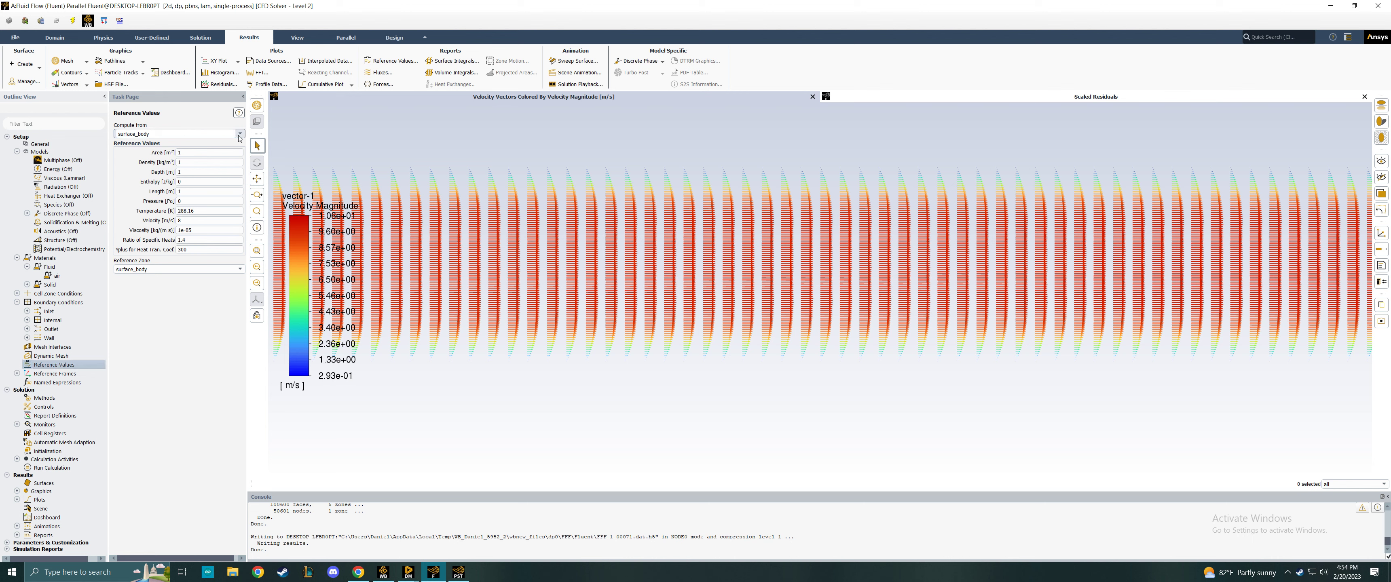
left_click(236, 136)
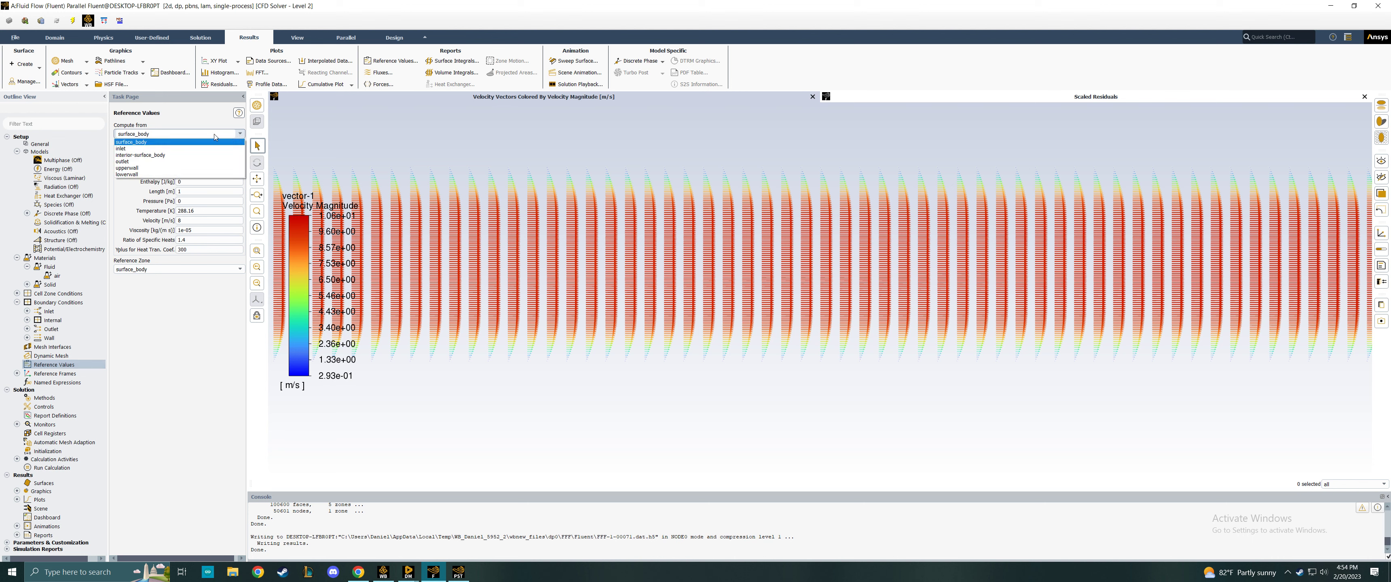
left_click(153, 150)
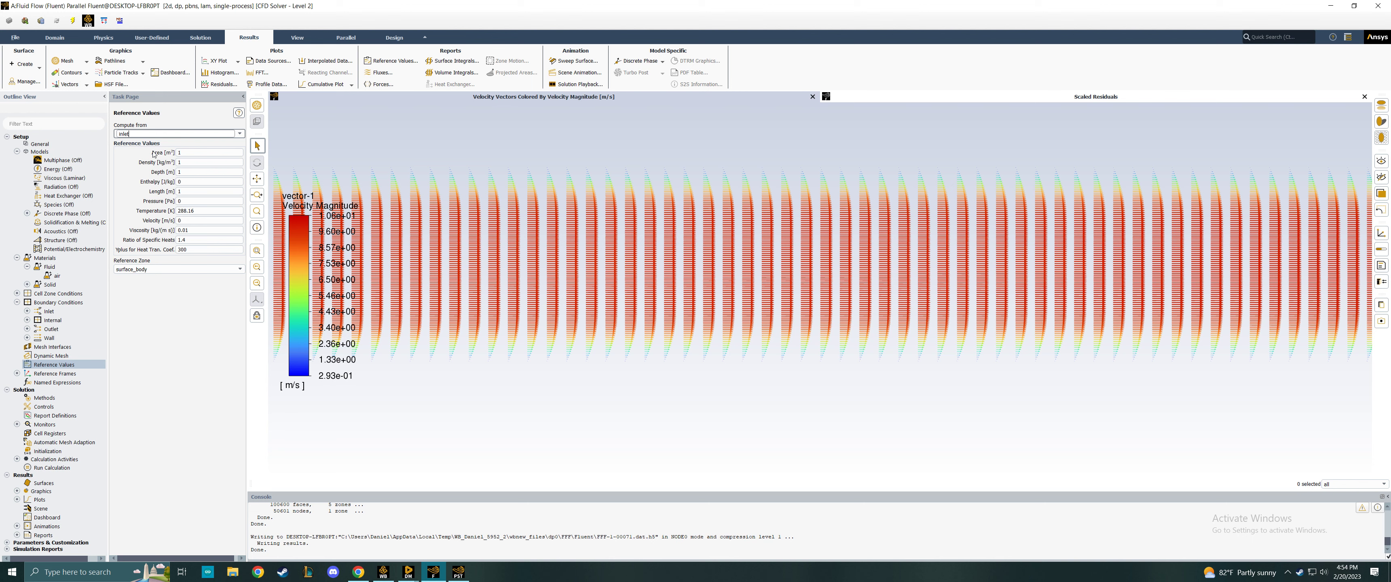
Step: Initialize the solution, then reinitialize it and discard the unsaved current data
right_click(58, 450)
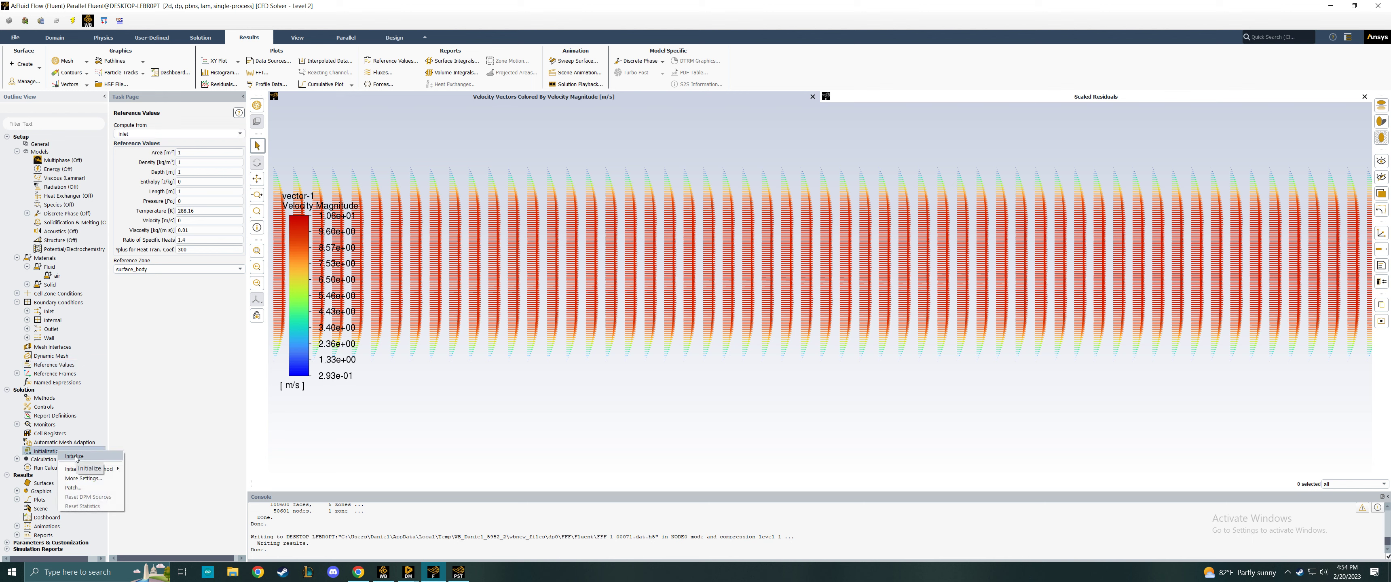
left_click(75, 456)
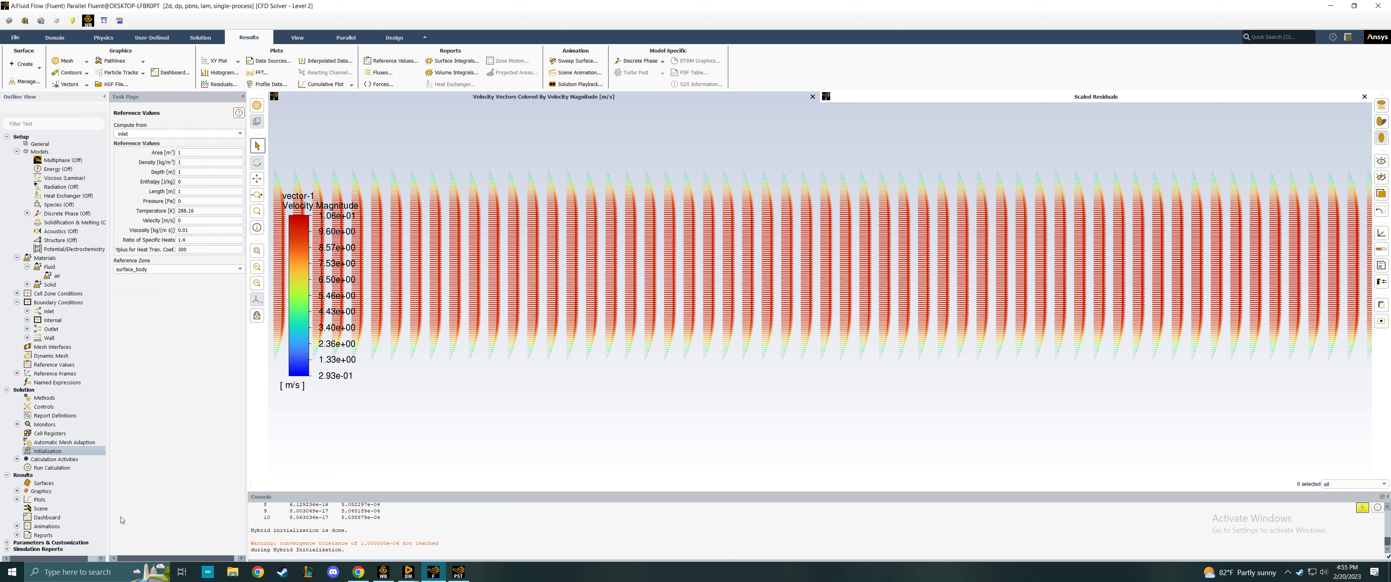
right_click(60, 451)
left_click(92, 458)
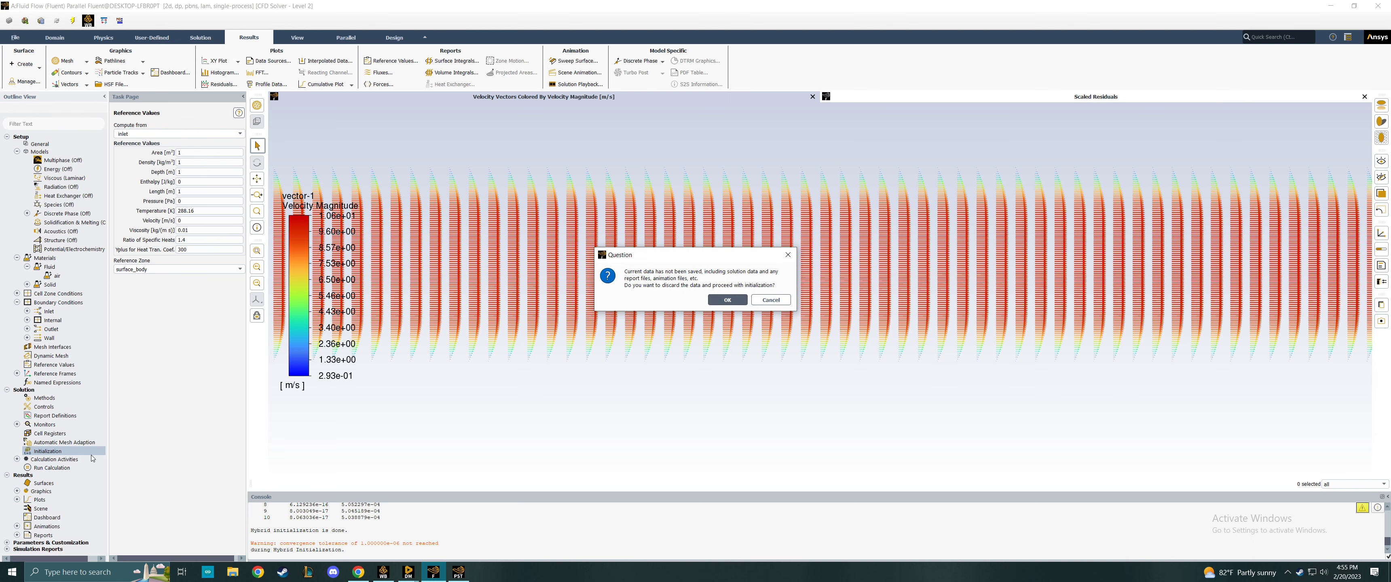
left_click(729, 300)
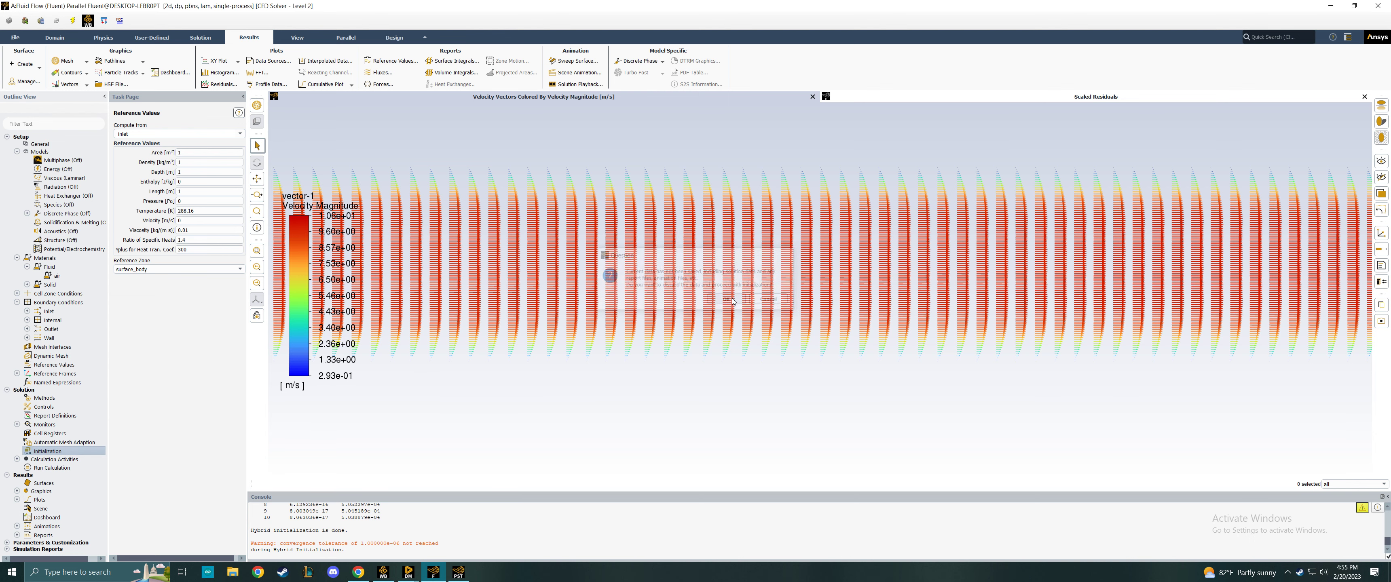
Step: Run the calculation with the moving upper wall and acknowledge its completion
right_click(54, 468)
left_click(72, 474)
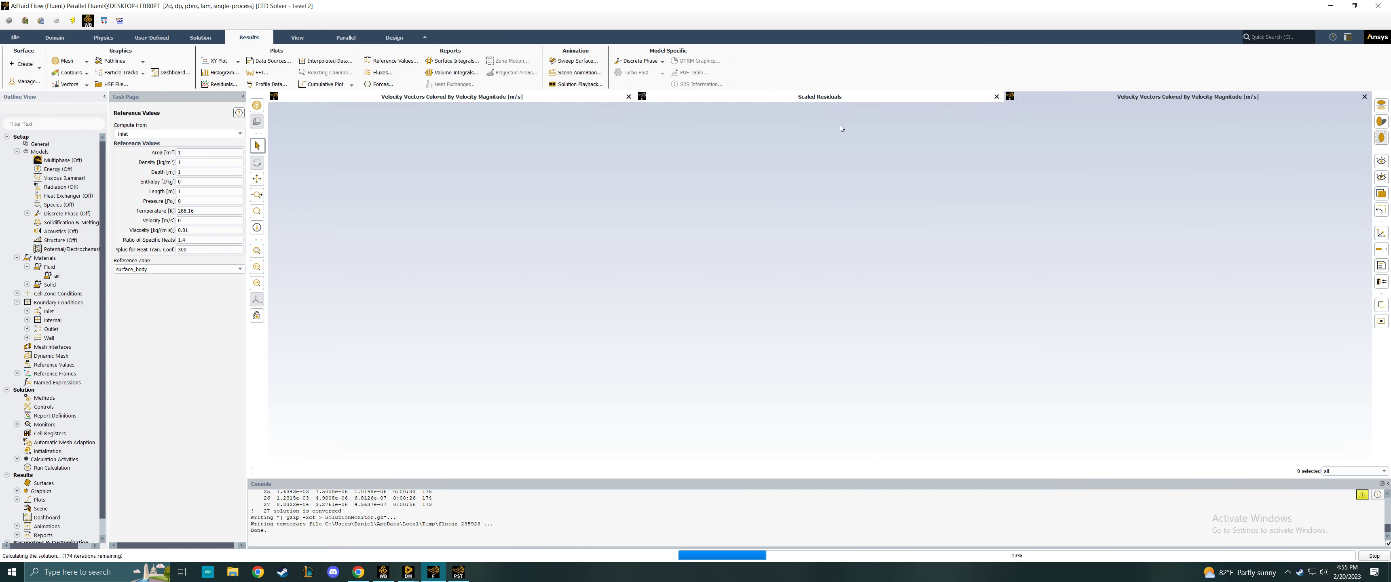
left_click(712, 296)
Step: Examine the velocity magnitude vectors along and across the channel in the new solution
scroll(806, 303, "down", 3)
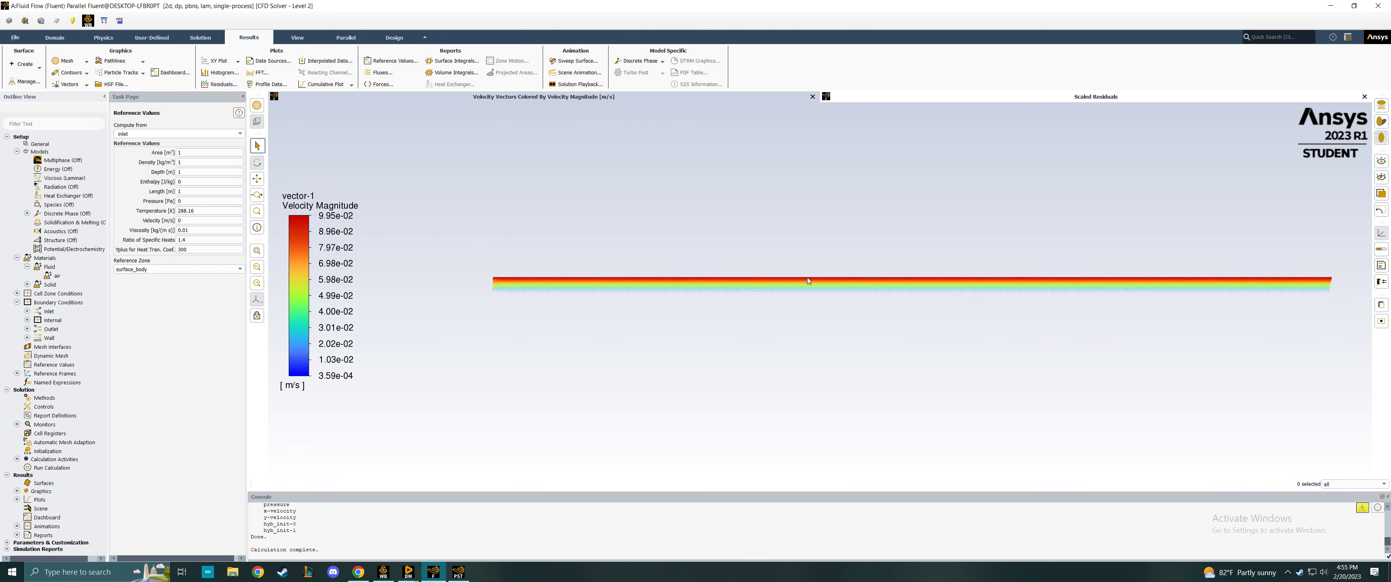
scroll(900, 279, "up", 3)
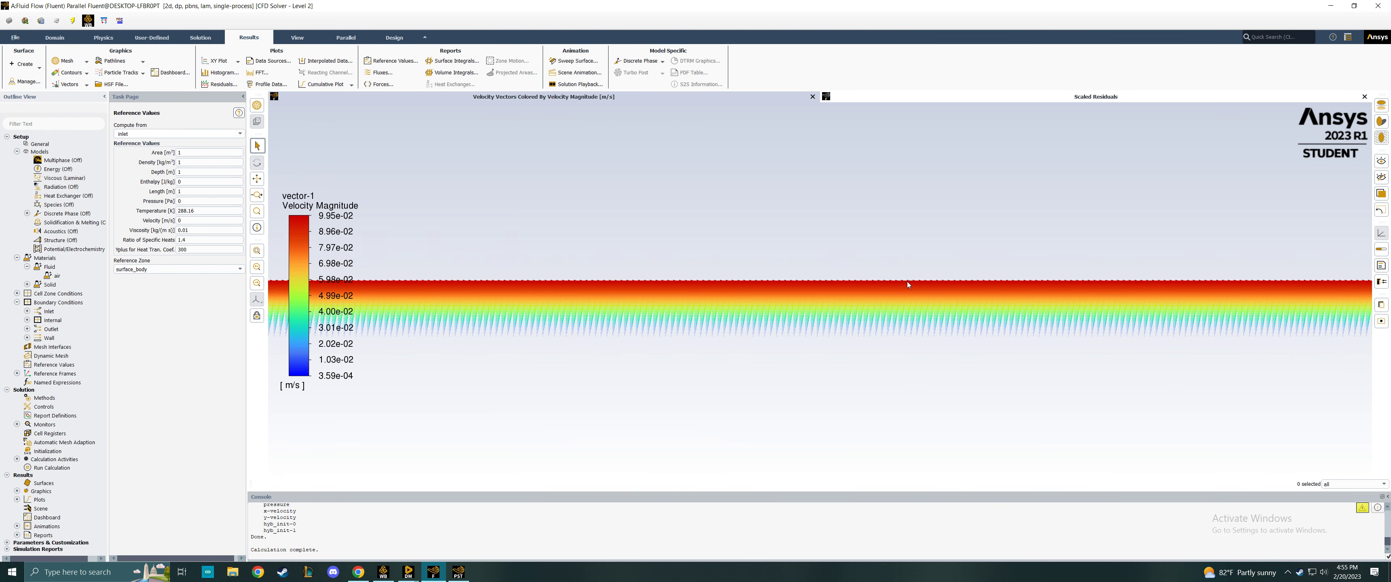
scroll(907, 281, "down", 3)
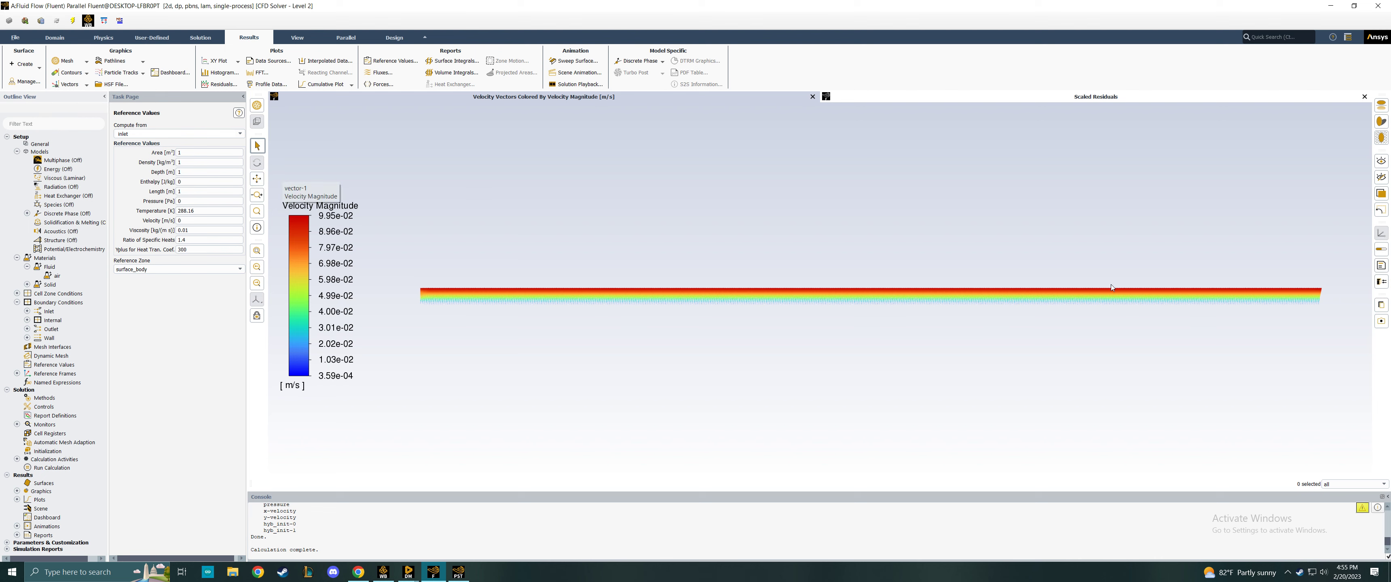
left_click(890, 95)
left_click(737, 98)
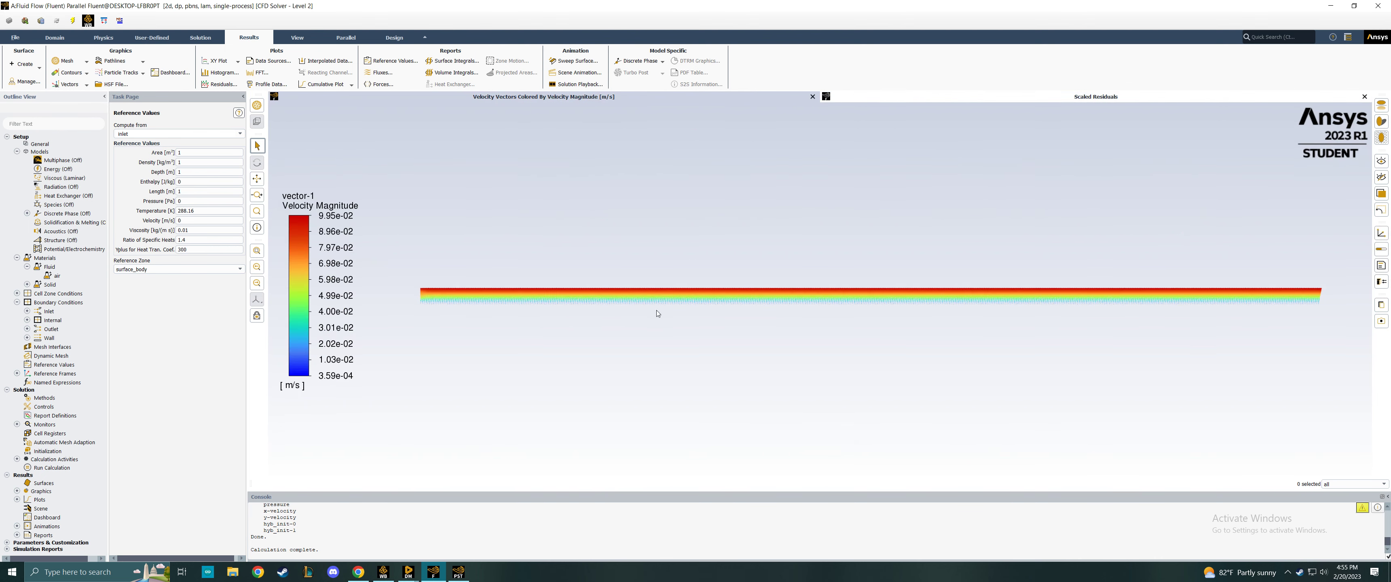
scroll(719, 294, "up", 5)
scroll(715, 296, "down", 10)
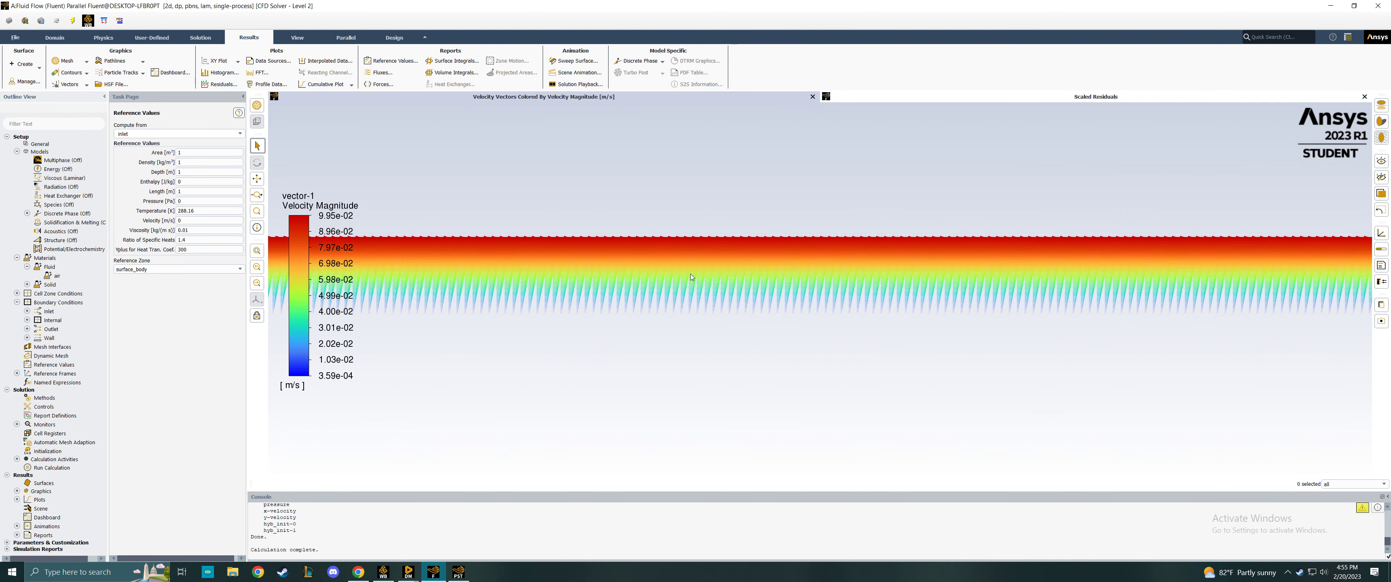
scroll(659, 337, "down", 3)
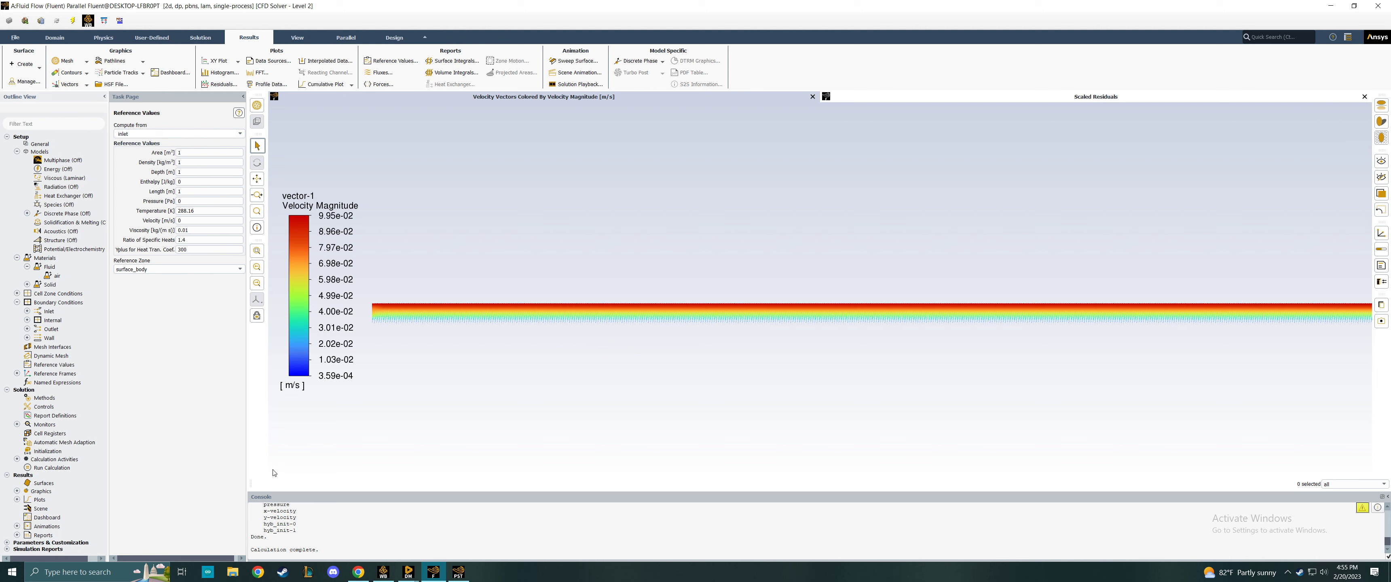
Step: Check the project in Workbench, then switch to CFD-Post and refresh the simulation with the new upstream data
mouse_move(399, 569)
left_click(381, 576)
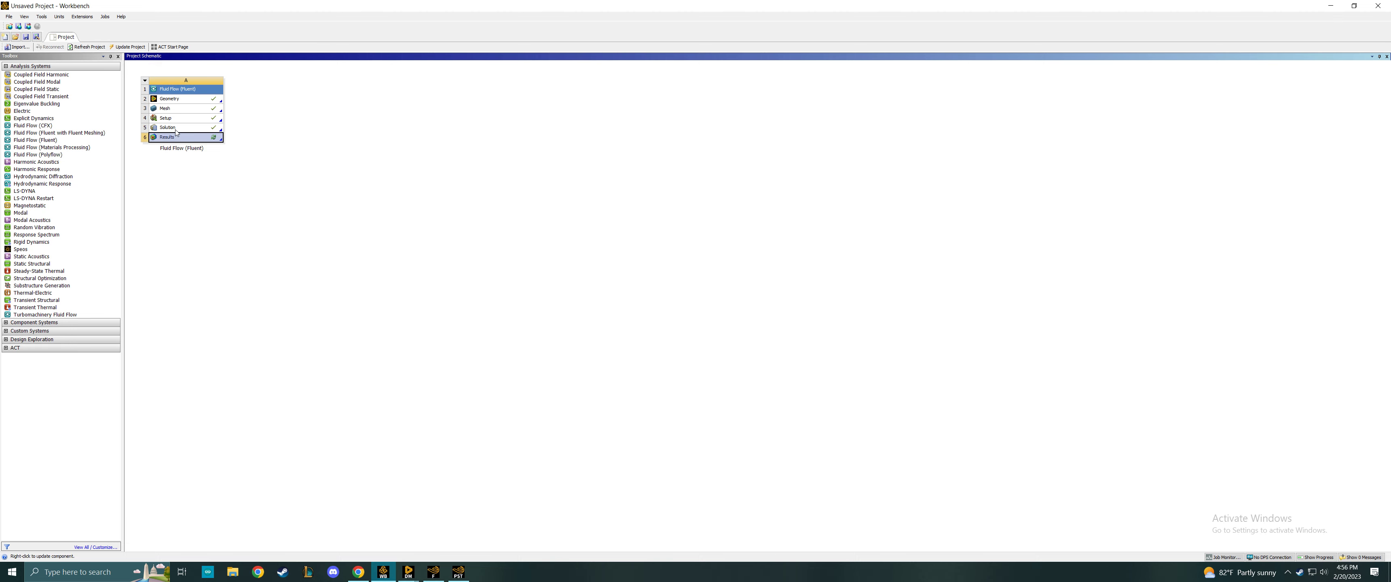
left_click(433, 572)
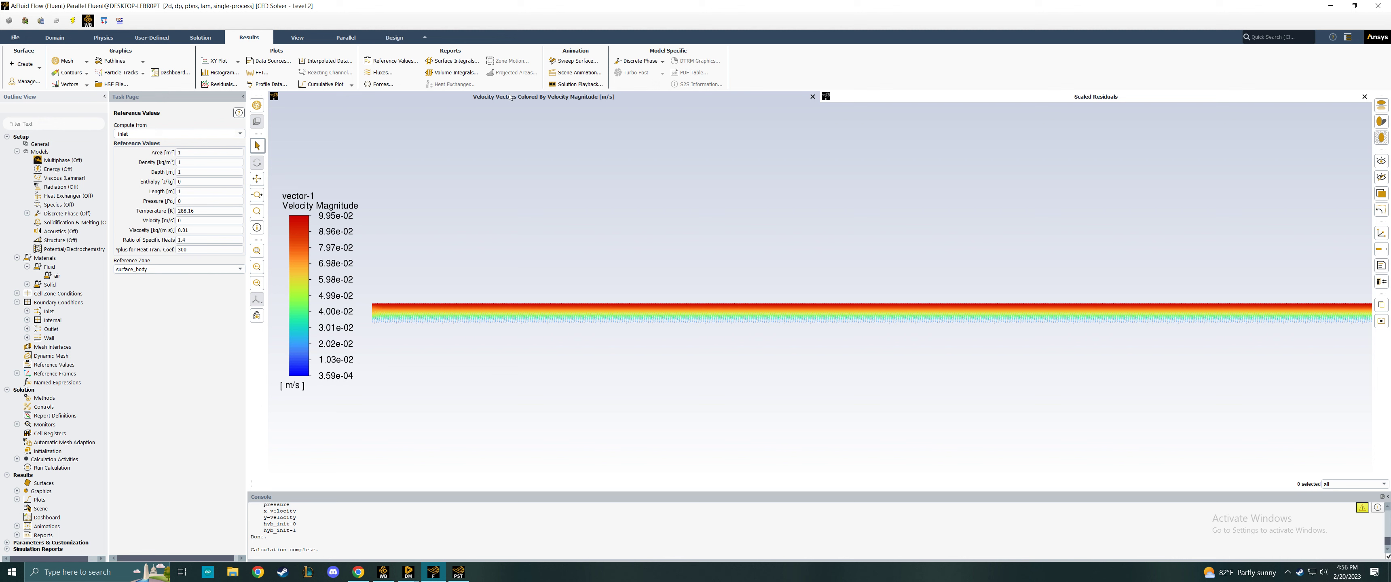
left_click(458, 572)
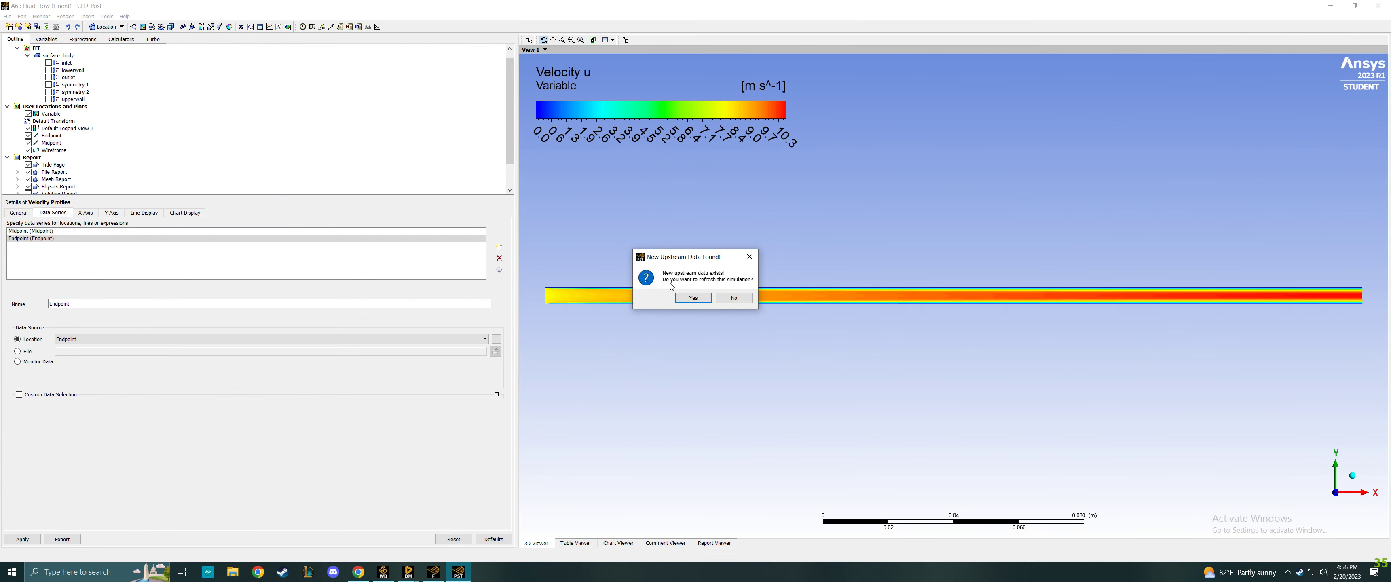
left_click(457, 572)
left_click(458, 573)
left_click(693, 299)
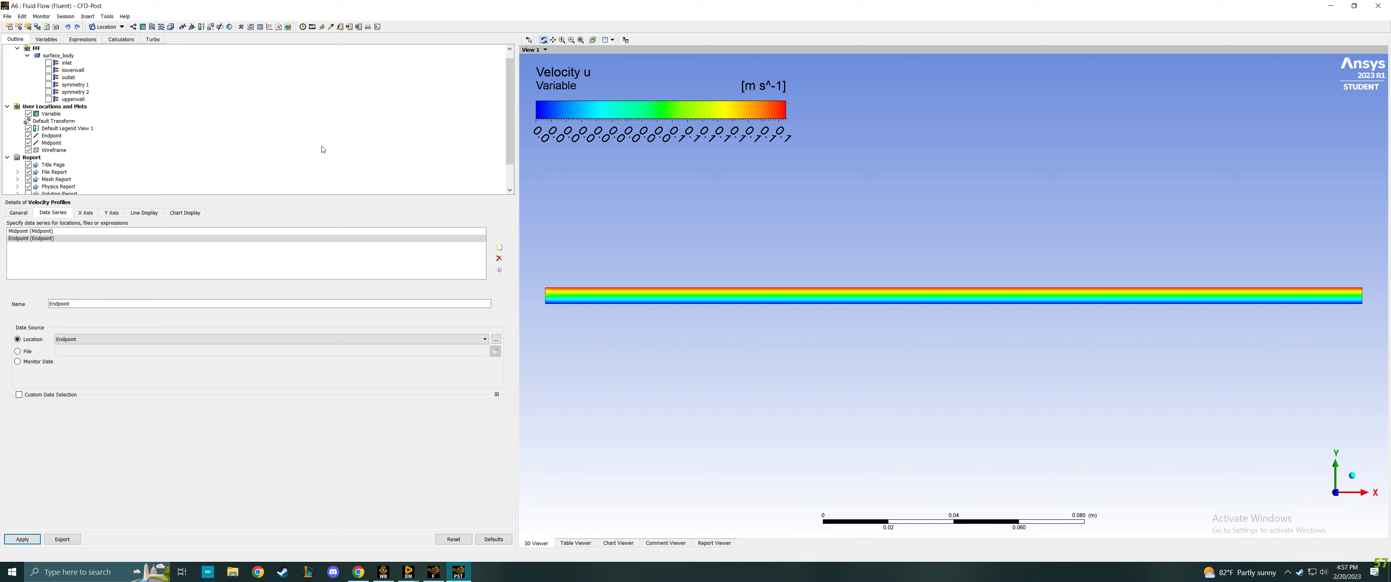
Step: Set the number precision of Default Legend View 1 to 3 with the Fixed format
double_click(62, 130)
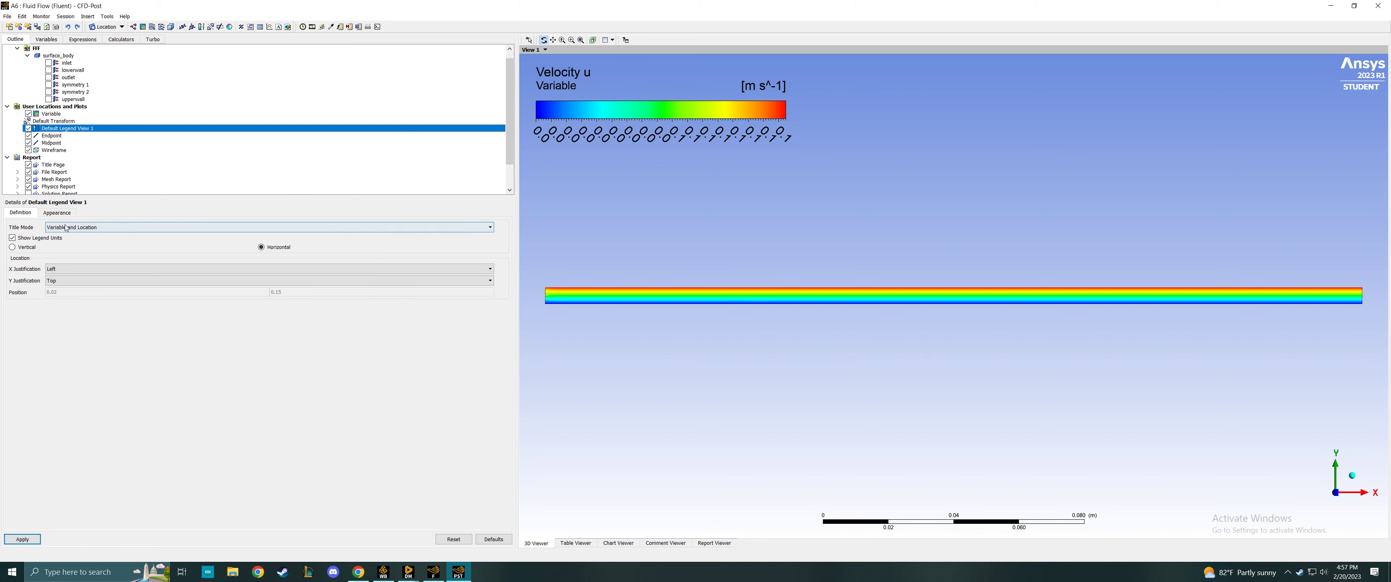
left_click(61, 213)
left_click(78, 268)
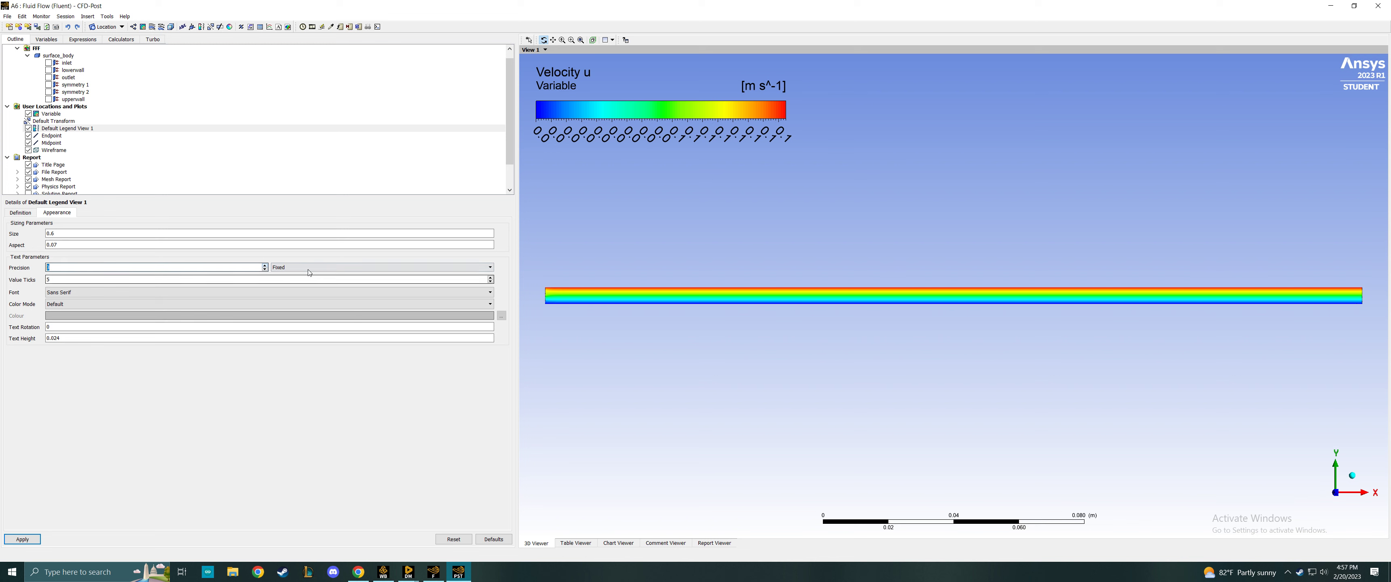
left_click(280, 267)
left_click(281, 275)
left_click(22, 539)
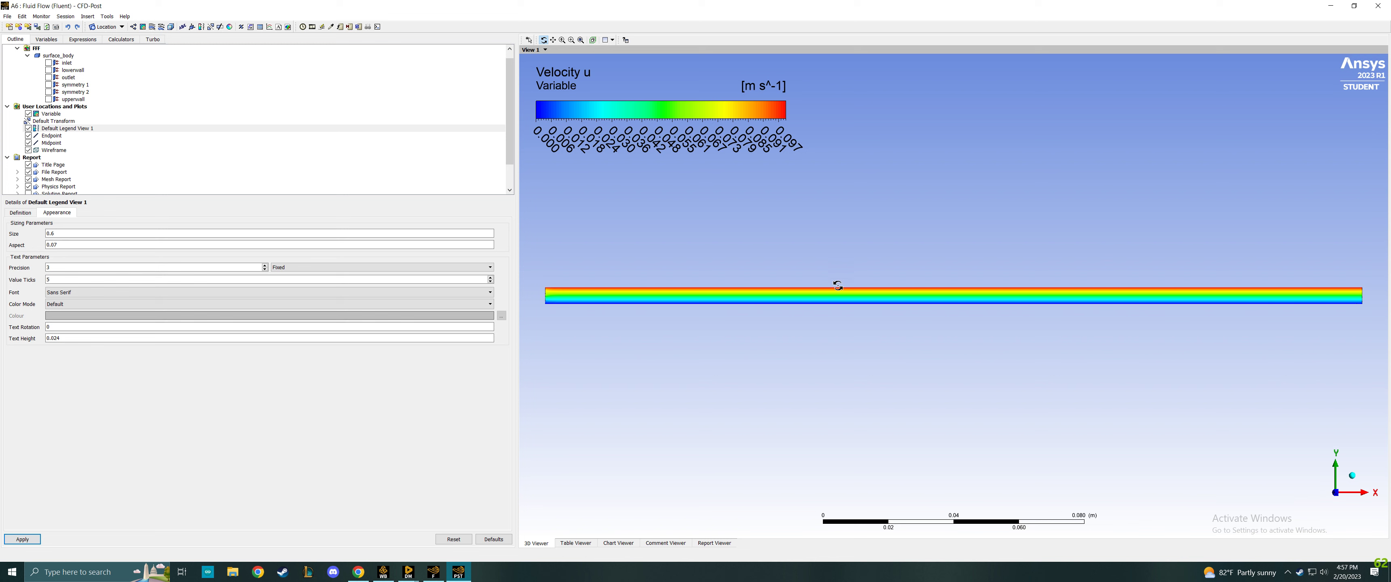
Step: Examine the Velocity u contour across the channel height between the lower and upper walls
scroll(799, 305, "up", 5)
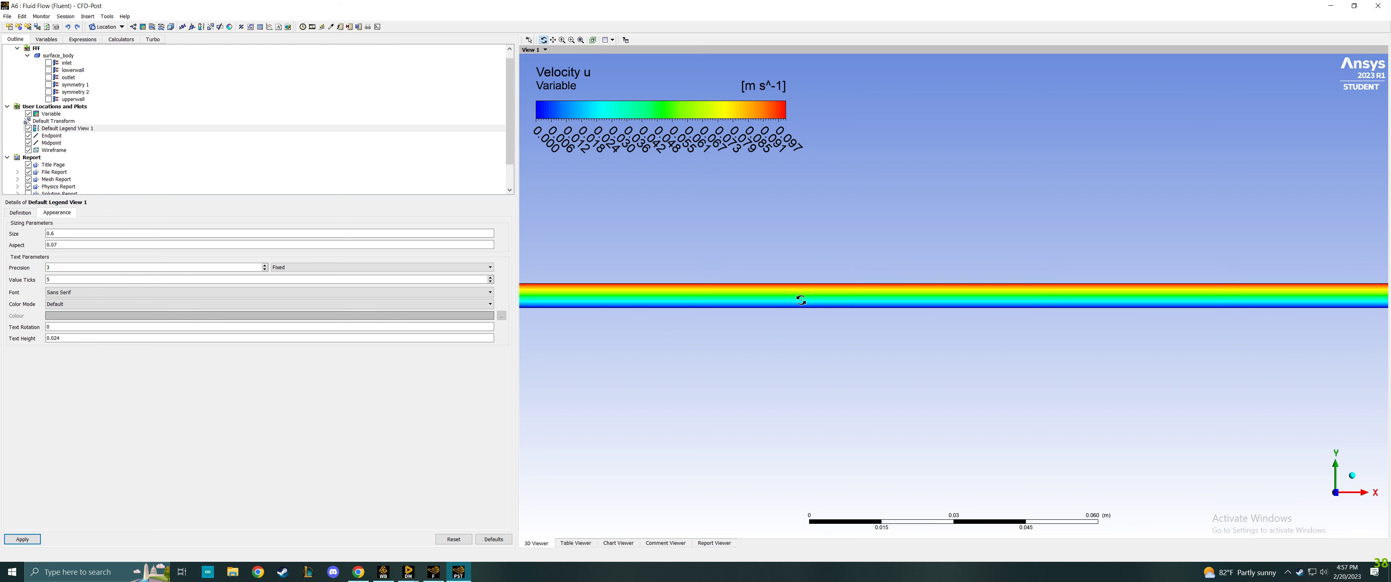
scroll(801, 301, "up", 5)
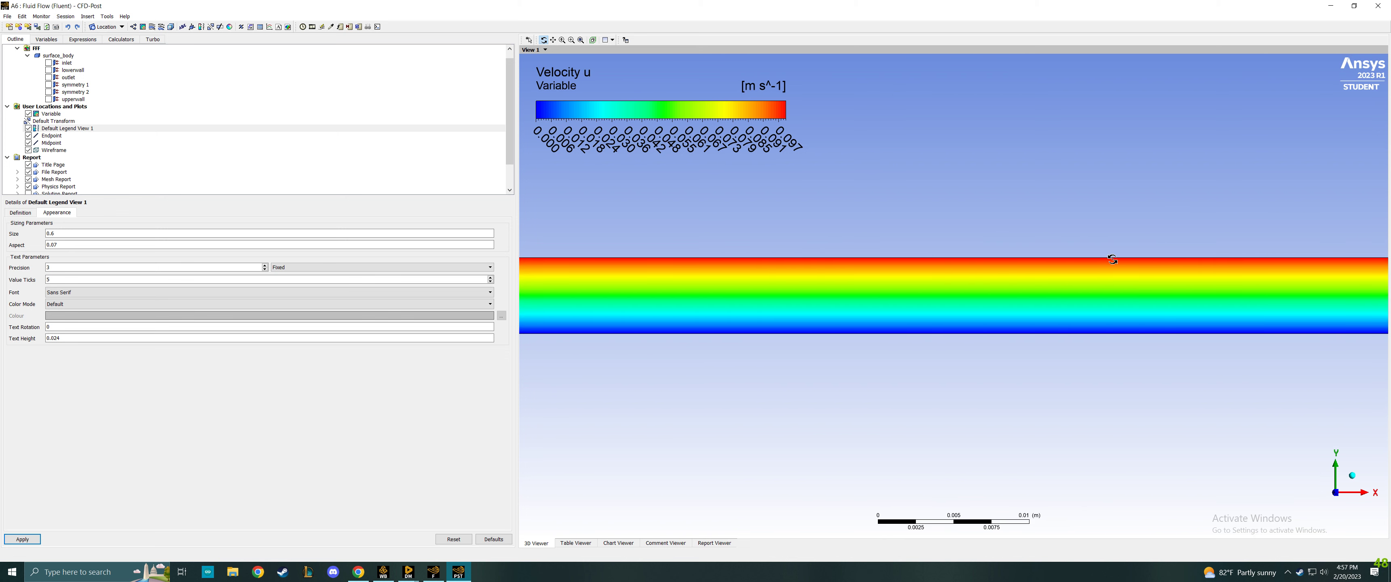
scroll(1053, 289, "down", 5)
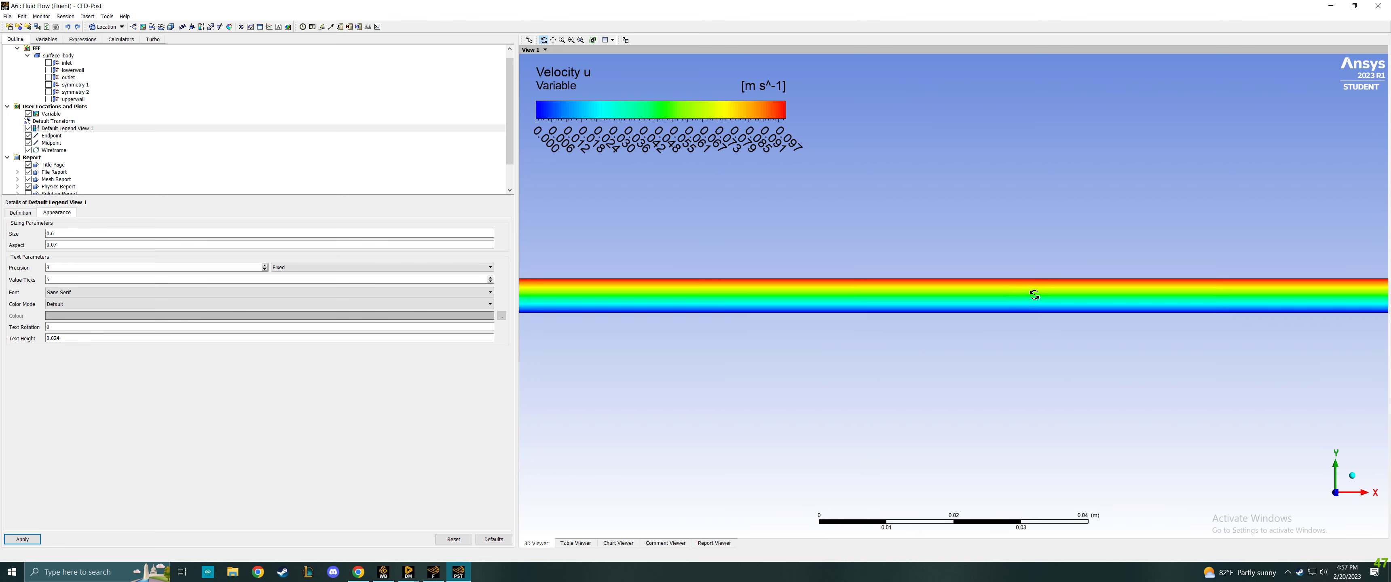
scroll(1016, 294, "down", 3)
scroll(948, 357, "up", 3)
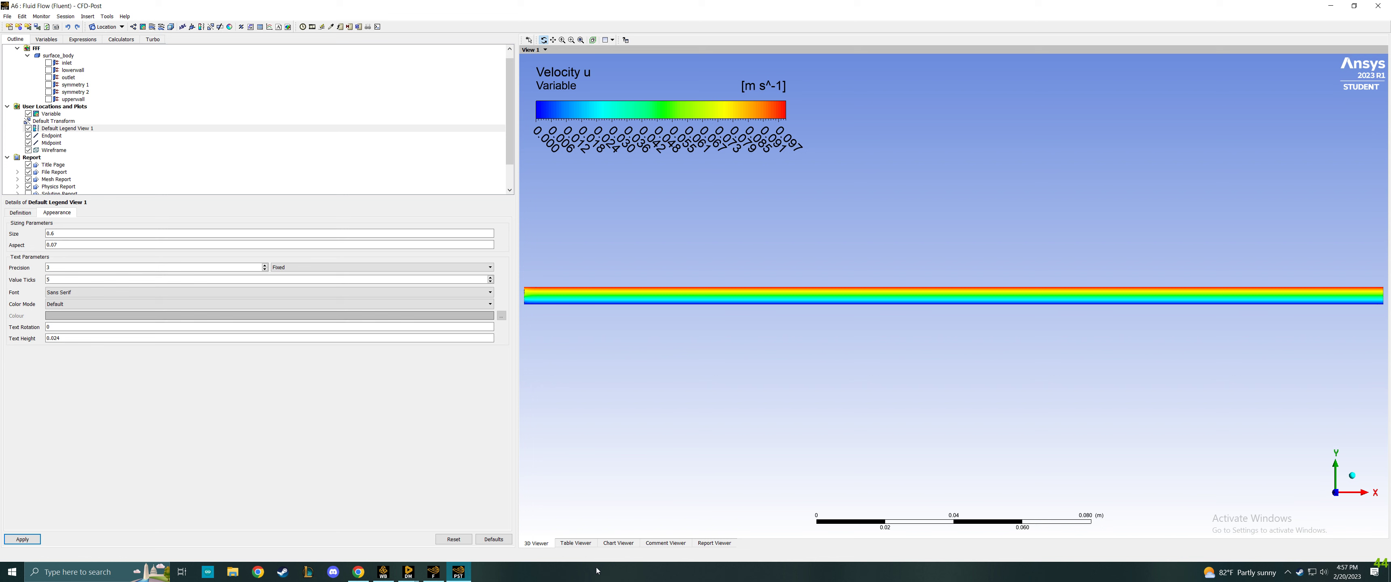
mouse_move(415, 580)
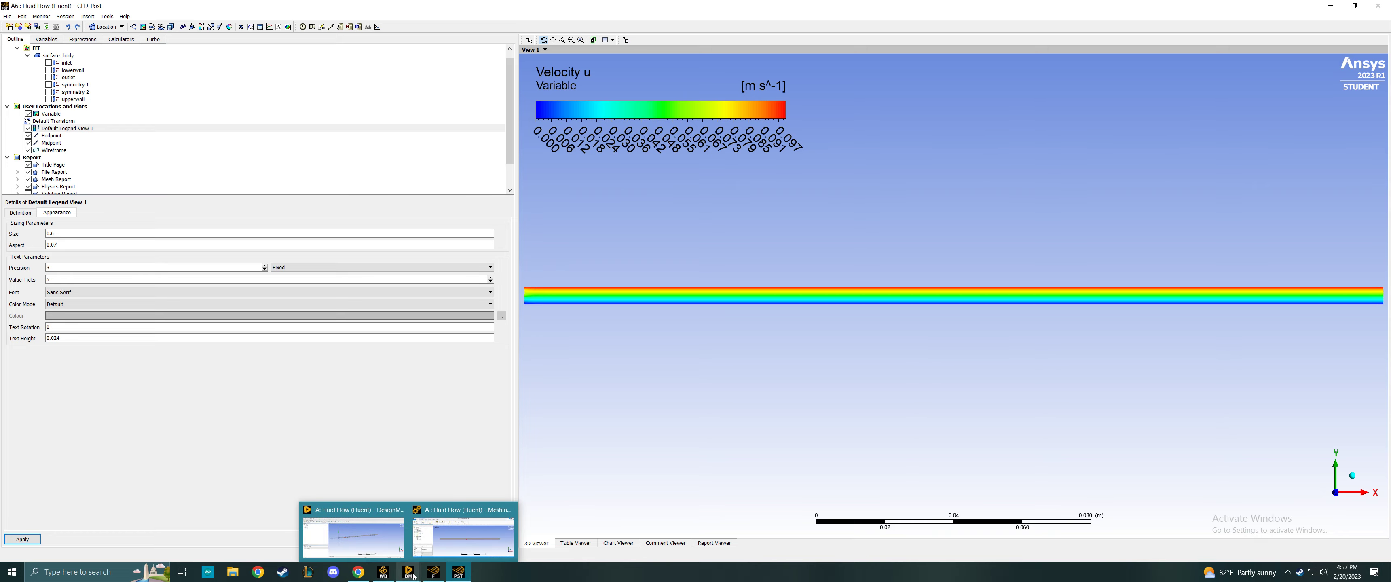
Step: Switch to Fluent and change the constant viscosity of the fluid material air to 1e-5 kg/(m s)
left_click(442, 578)
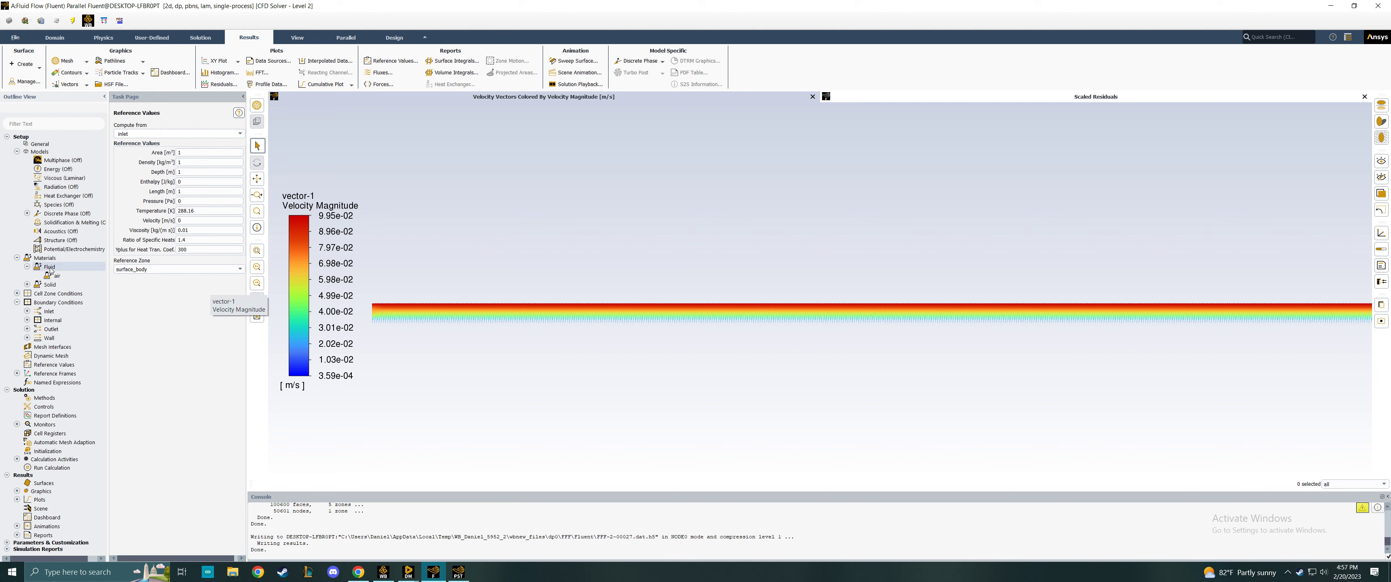
double_click(64, 277)
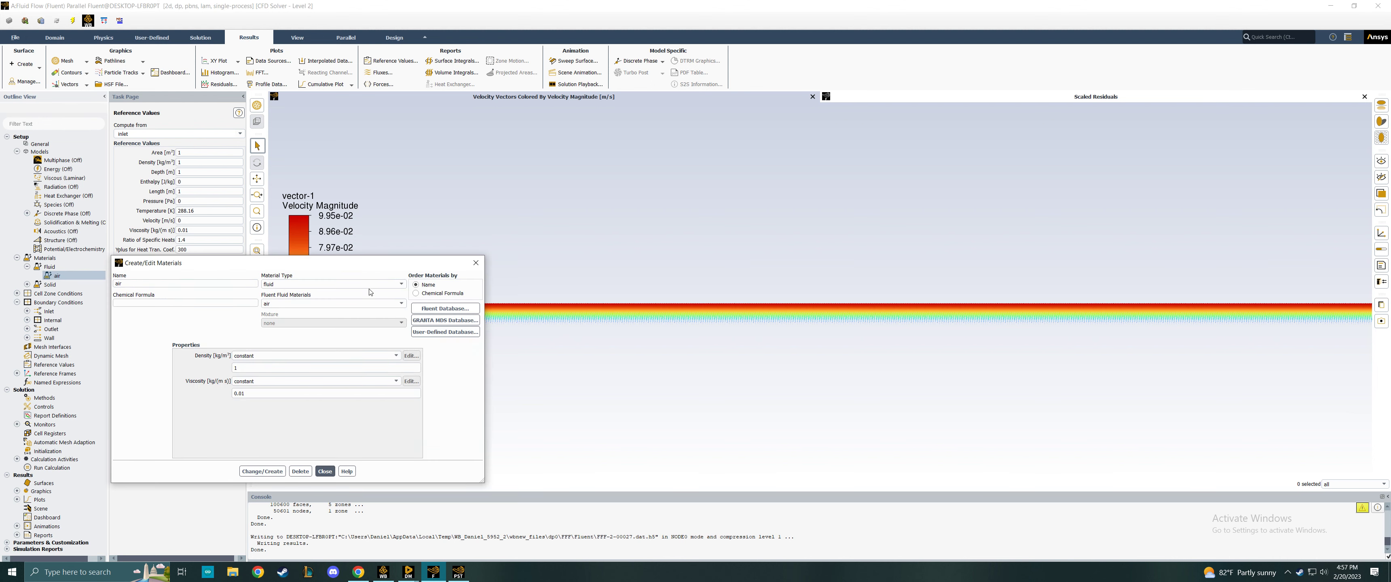
double_click(287, 395)
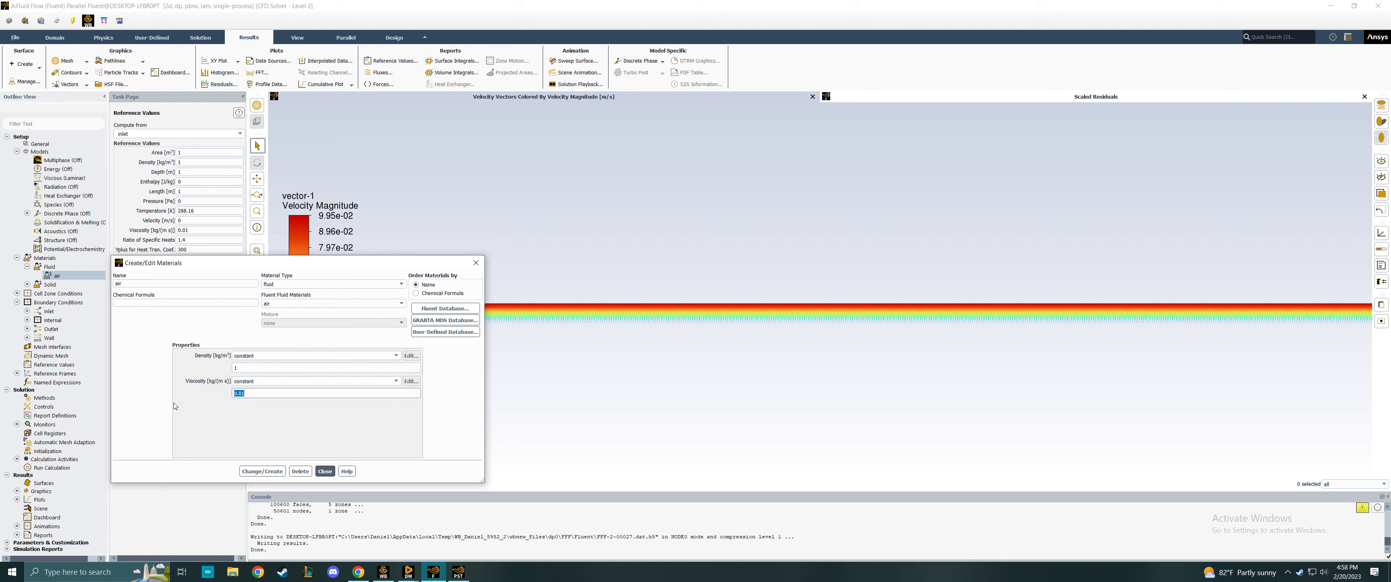
type("1e")
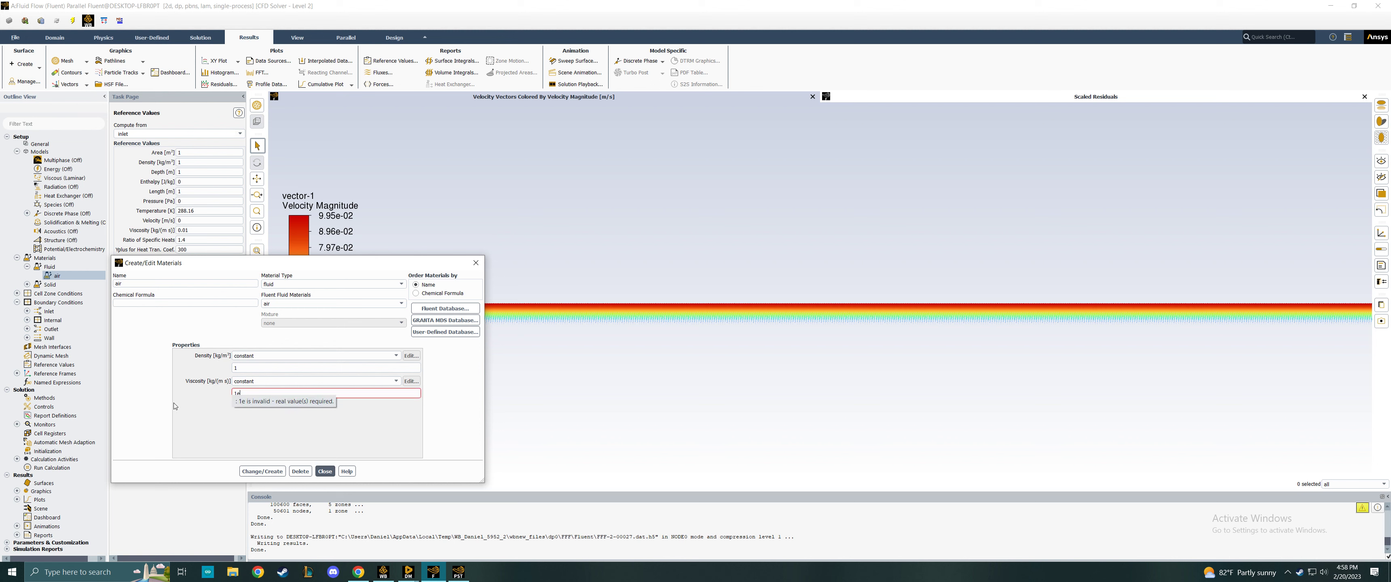
type("-5")
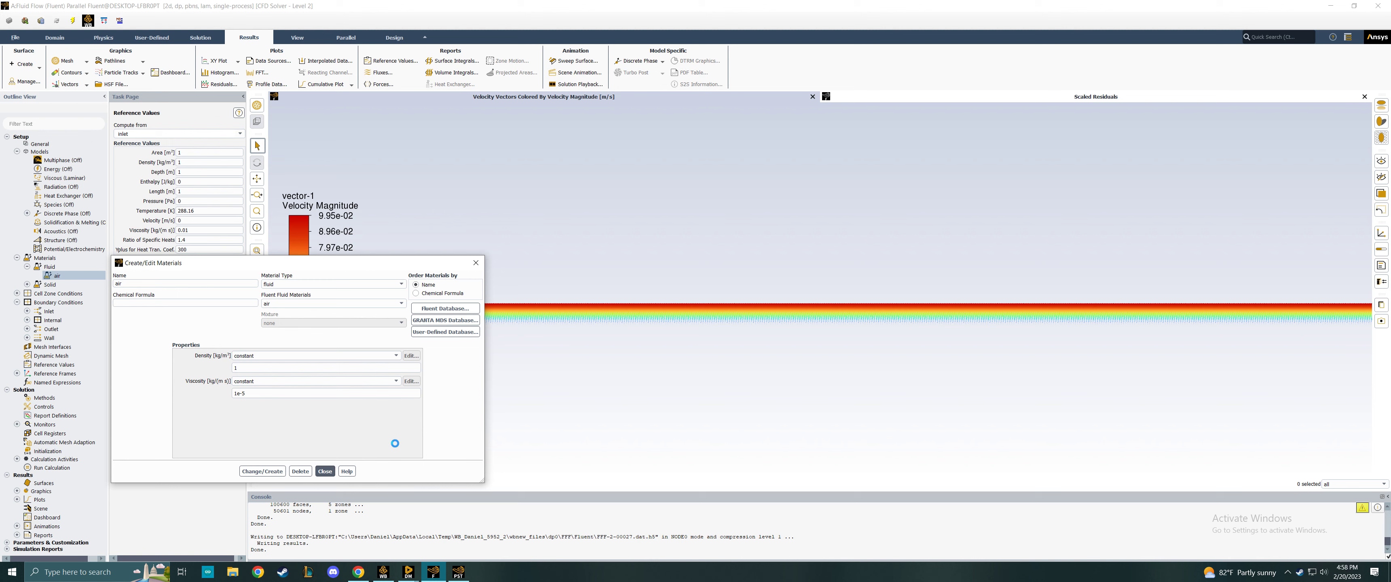
left_click(257, 472)
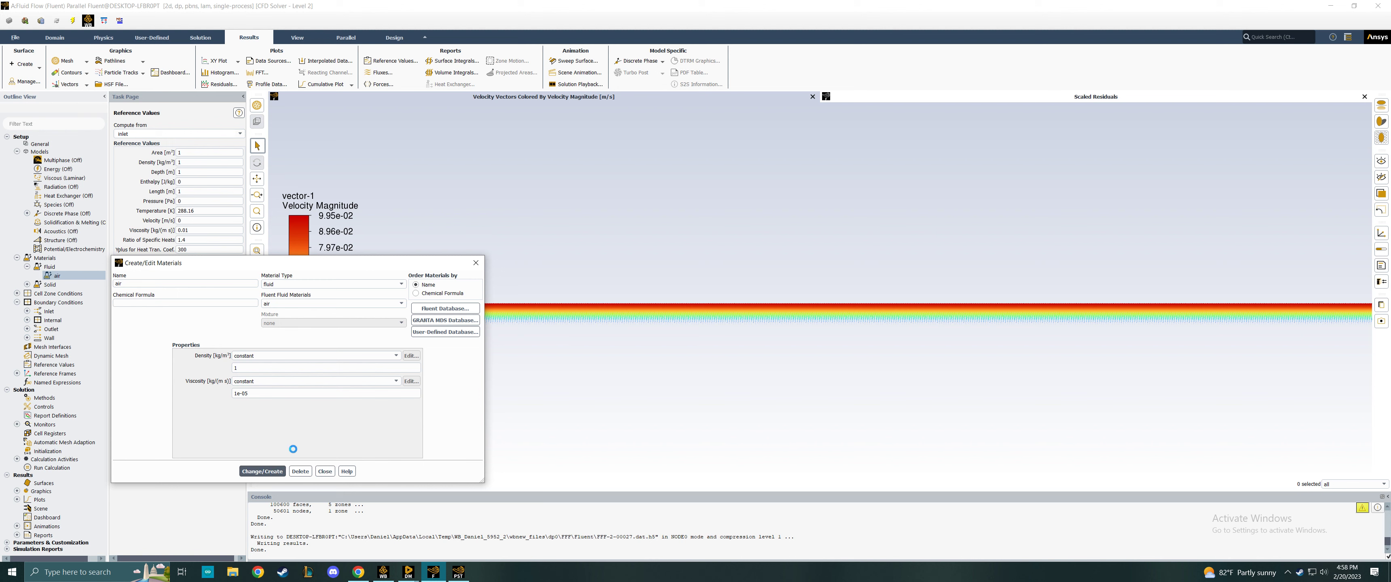
left_click(325, 472)
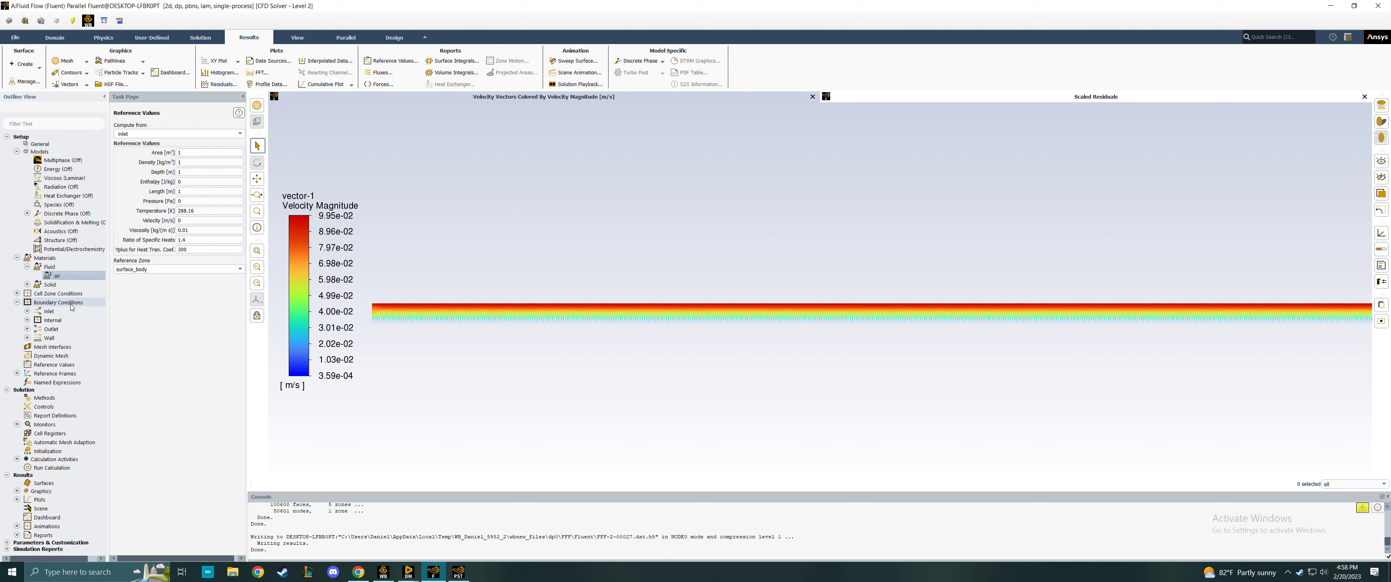
right_click(52, 312)
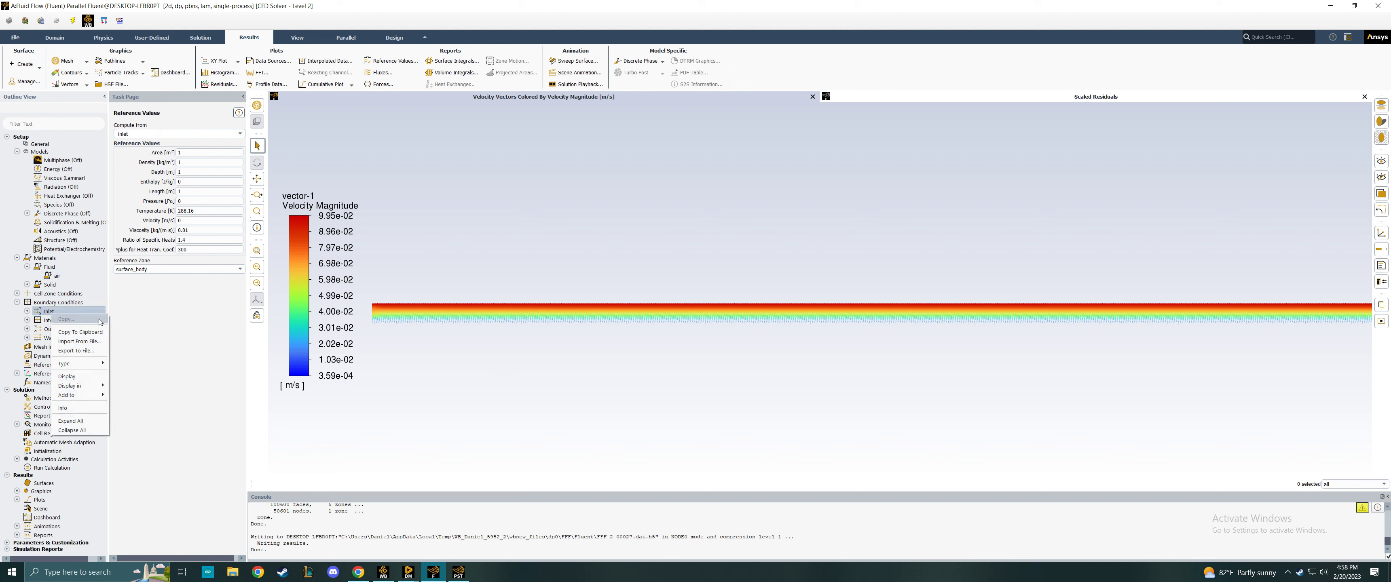
double_click(49, 312)
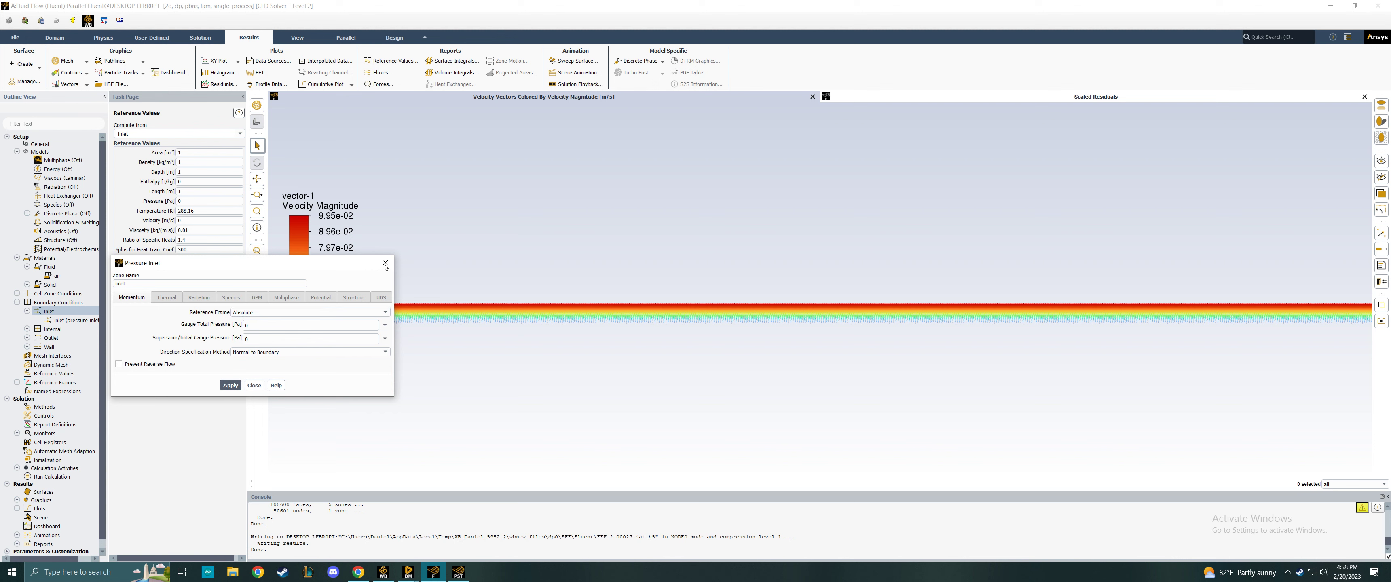
left_click(254, 385)
left_click(61, 320)
double_click(61, 321)
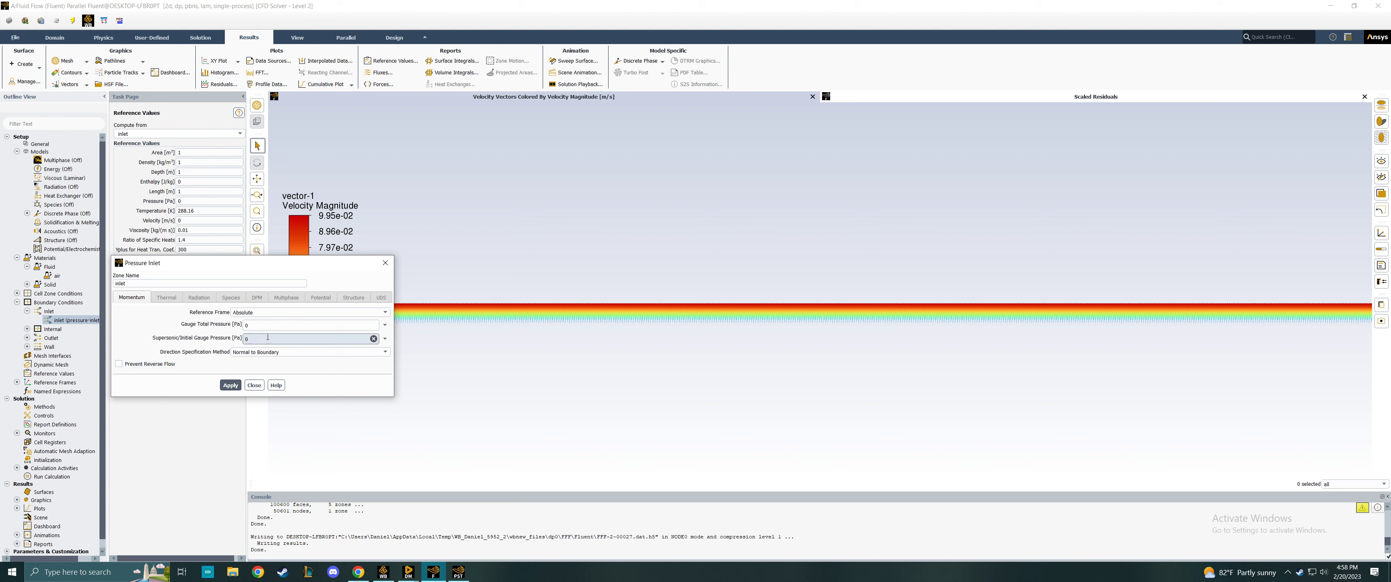
double_click(49, 312)
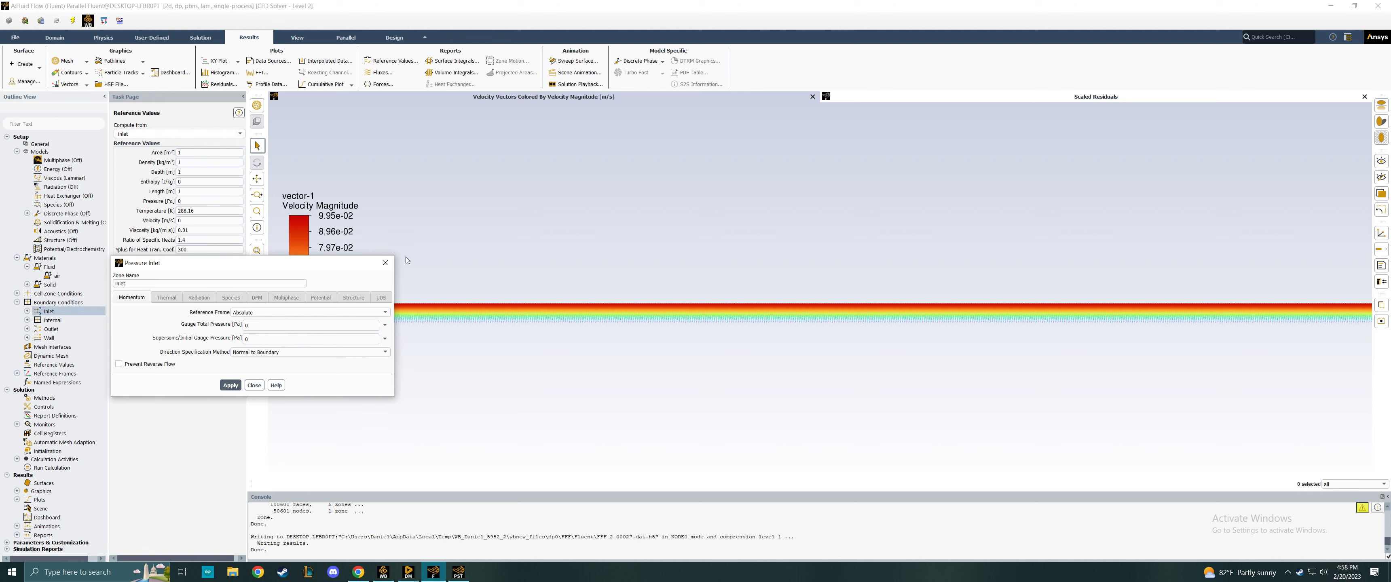
Step: Change the inlet boundary type to velocity-inlet with a velocity magnitude of 8 m/s normal to the boundary
left_click(48, 309)
double_click(48, 303)
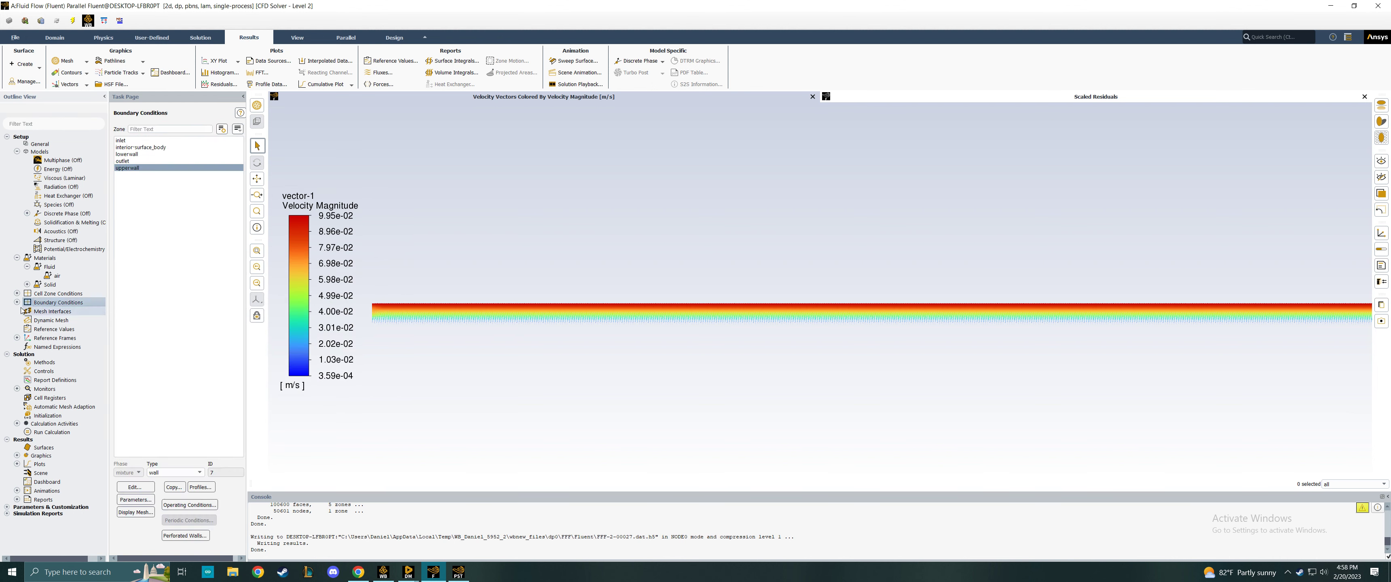
left_click(120, 140)
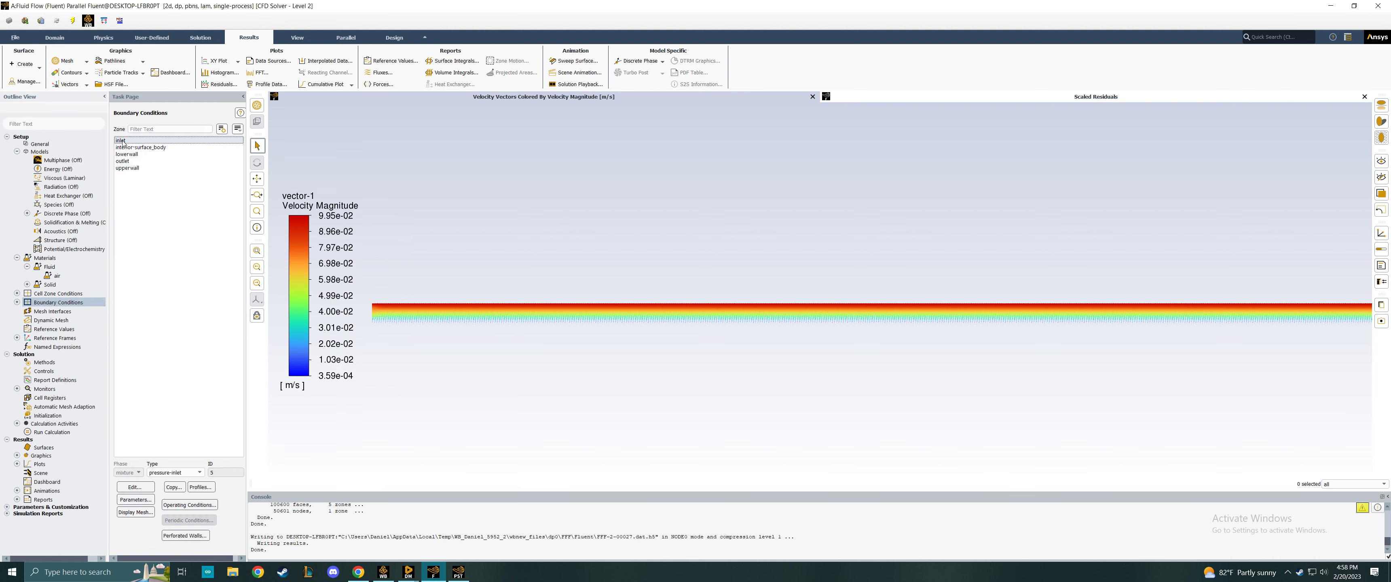
left_click(188, 475)
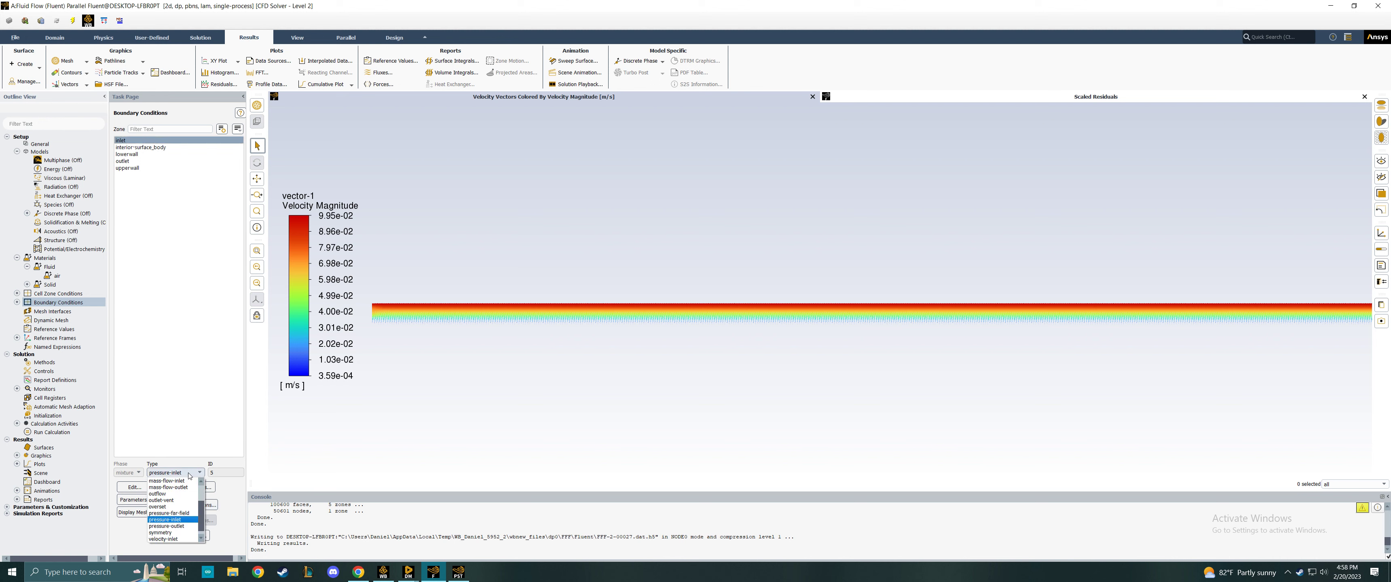
left_click(175, 537)
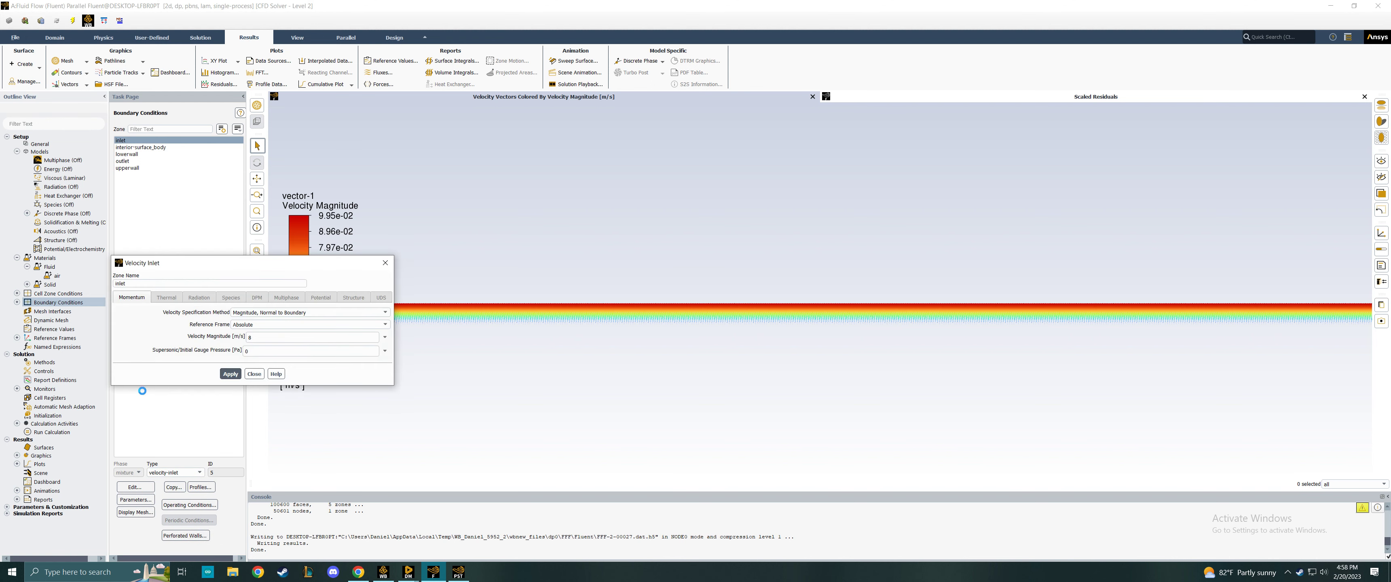
left_click(230, 374)
left_click(254, 373)
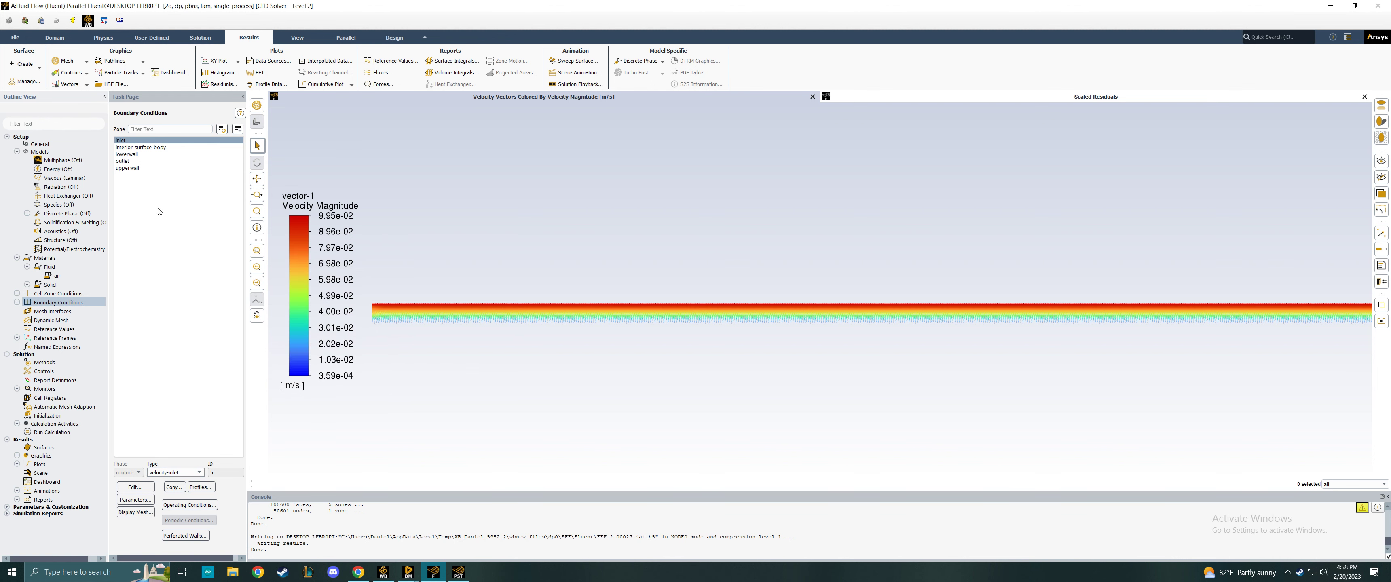
Step: Set the translational speed of the moving upperwall boundary to 8 m/s
left_click(132, 169)
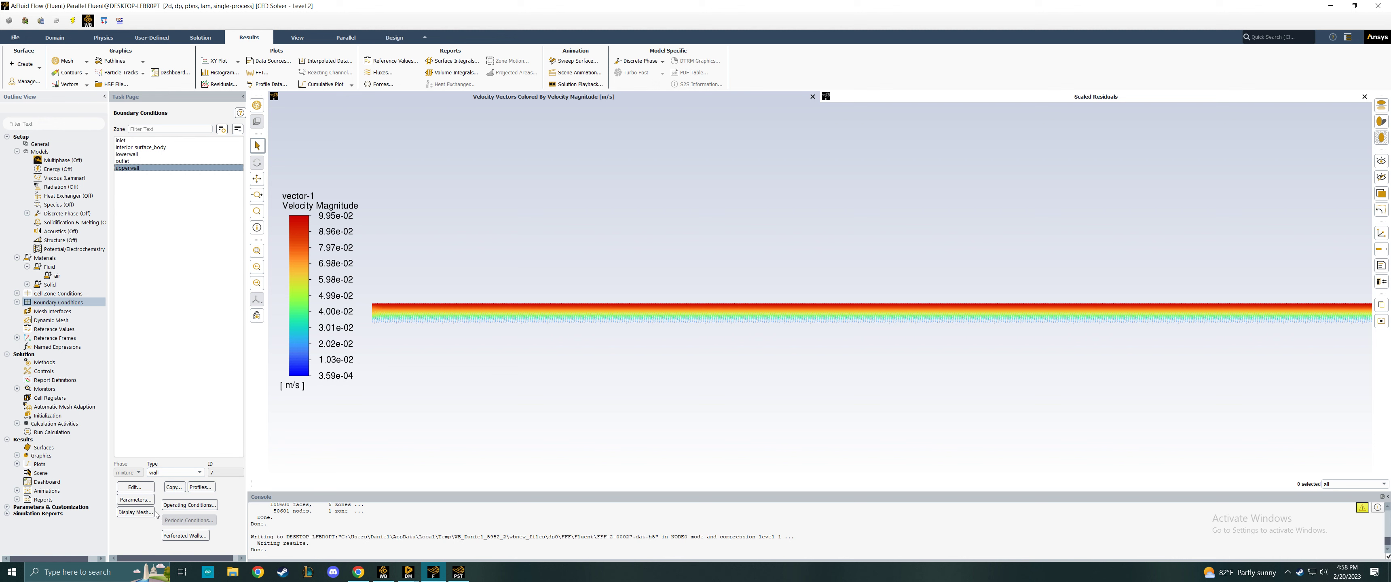
left_click(136, 169)
left_click(176, 473)
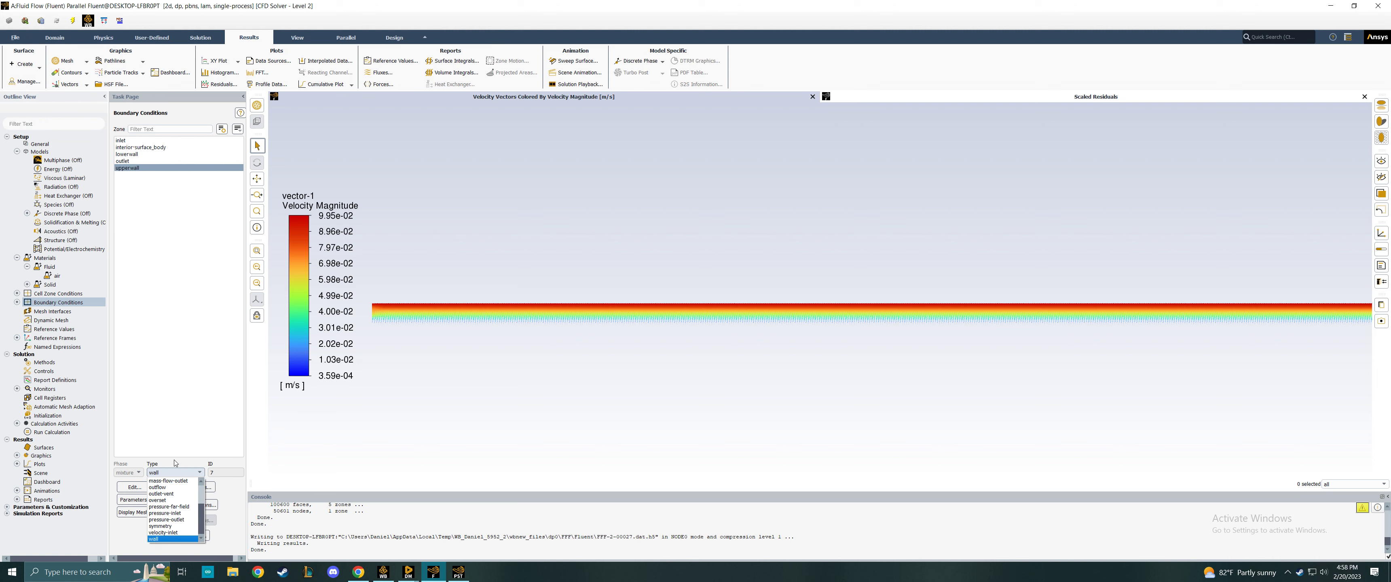
left_click(172, 473)
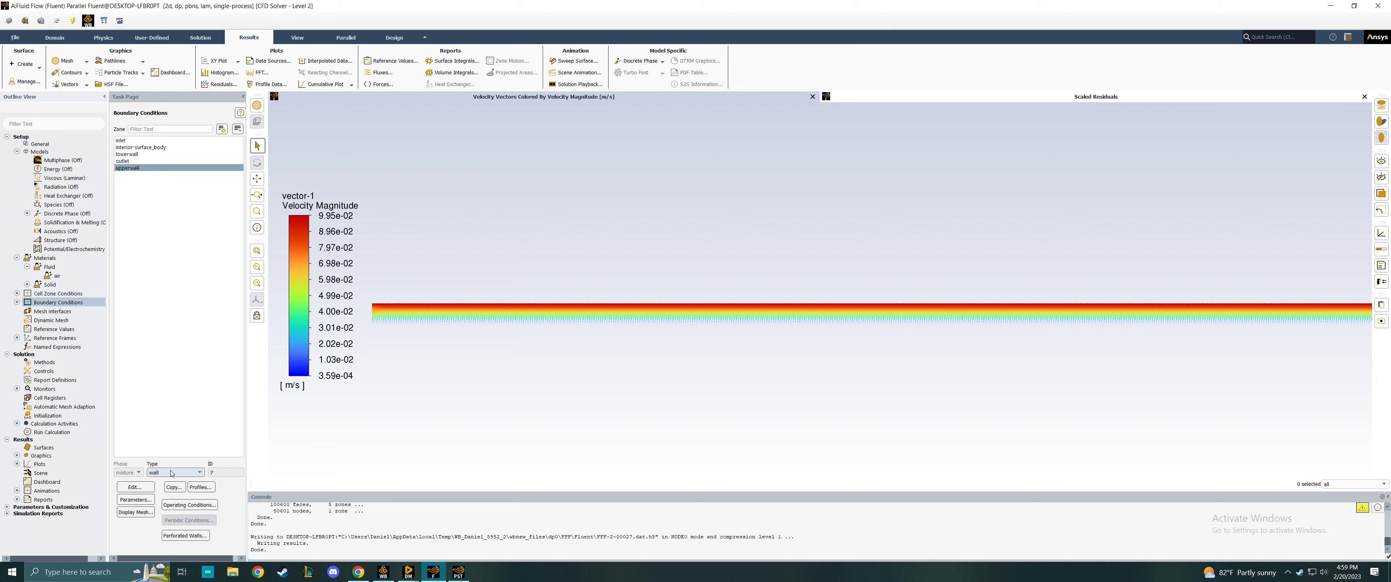
left_click(171, 472)
left_click(171, 472)
left_click(144, 169)
left_click(135, 487)
double_click(296, 337)
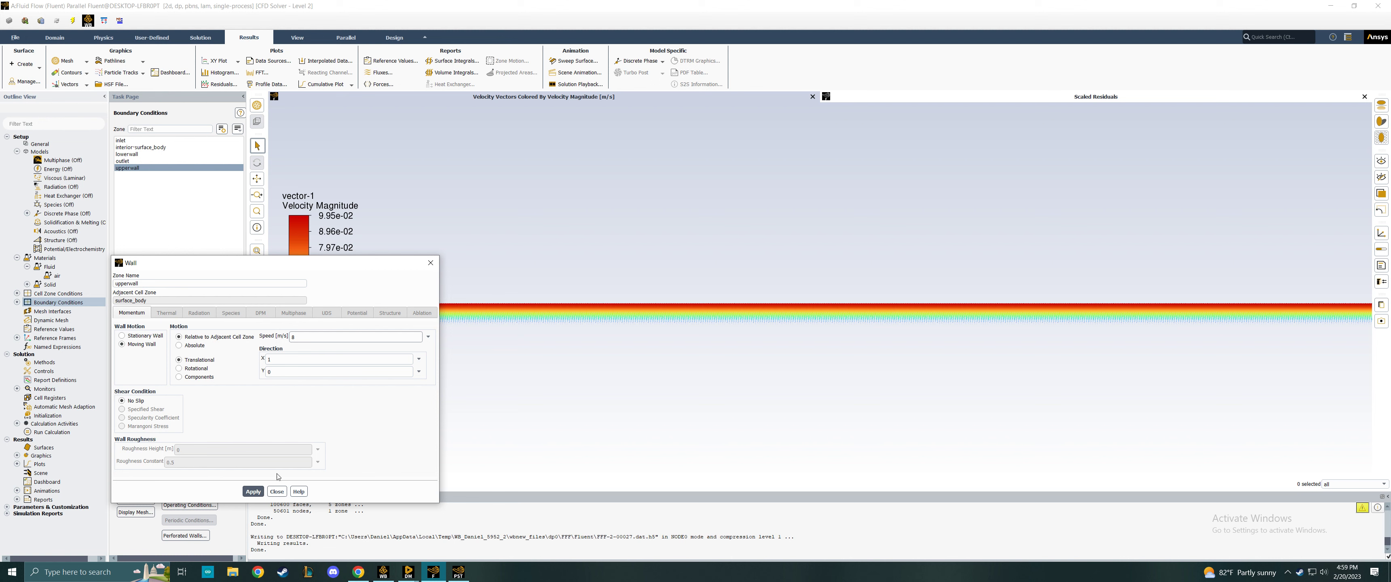
left_click(256, 492)
left_click(275, 492)
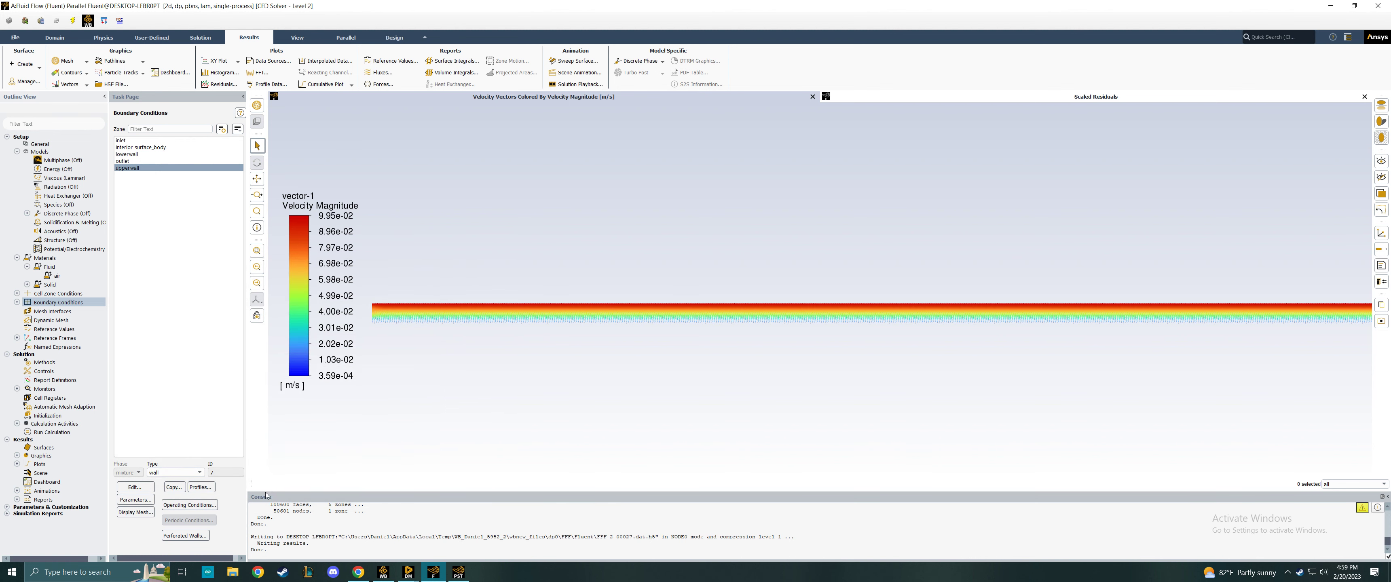
Step: Compute the reference values from the inlet
left_click(65, 330)
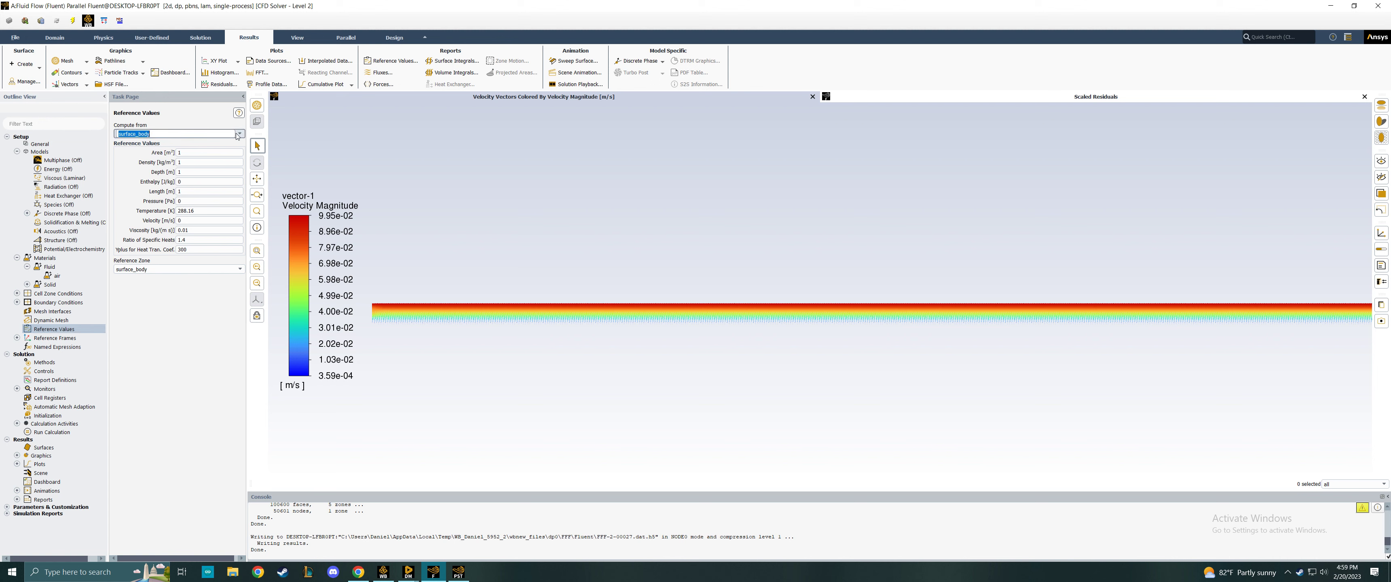
left_click(240, 134)
left_click(132, 148)
Step: Initialize and calculate the solution again, using the settings changes for the current calculation only
right_click(54, 432)
left_click(81, 441)
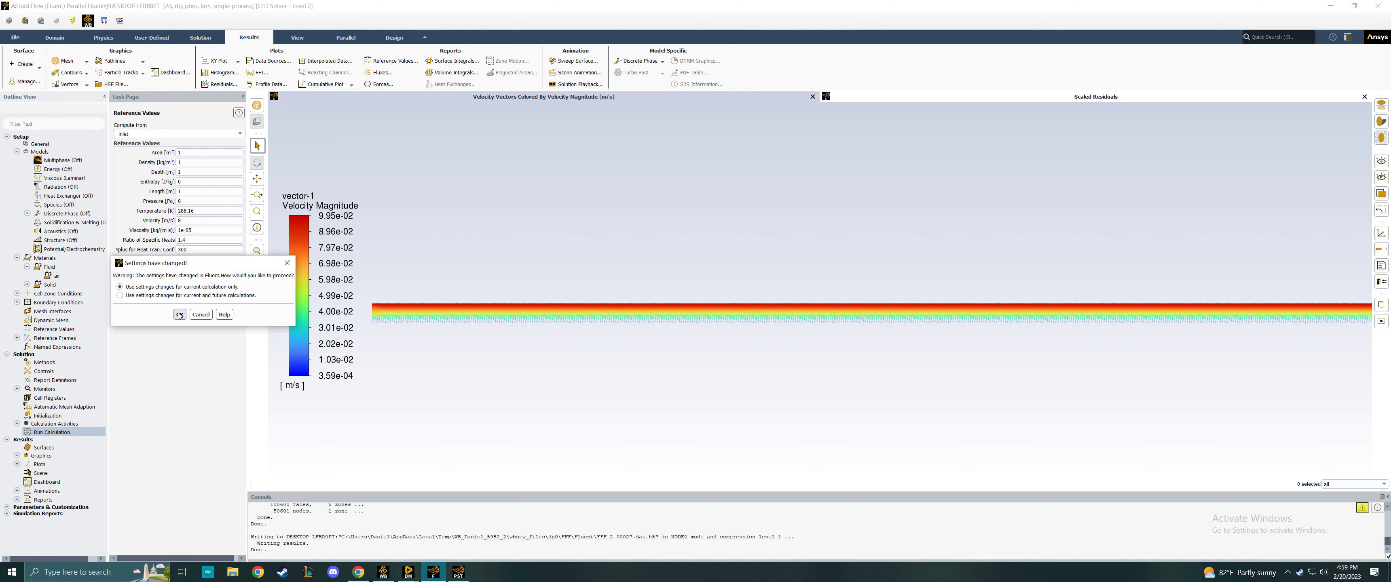
left_click(179, 315)
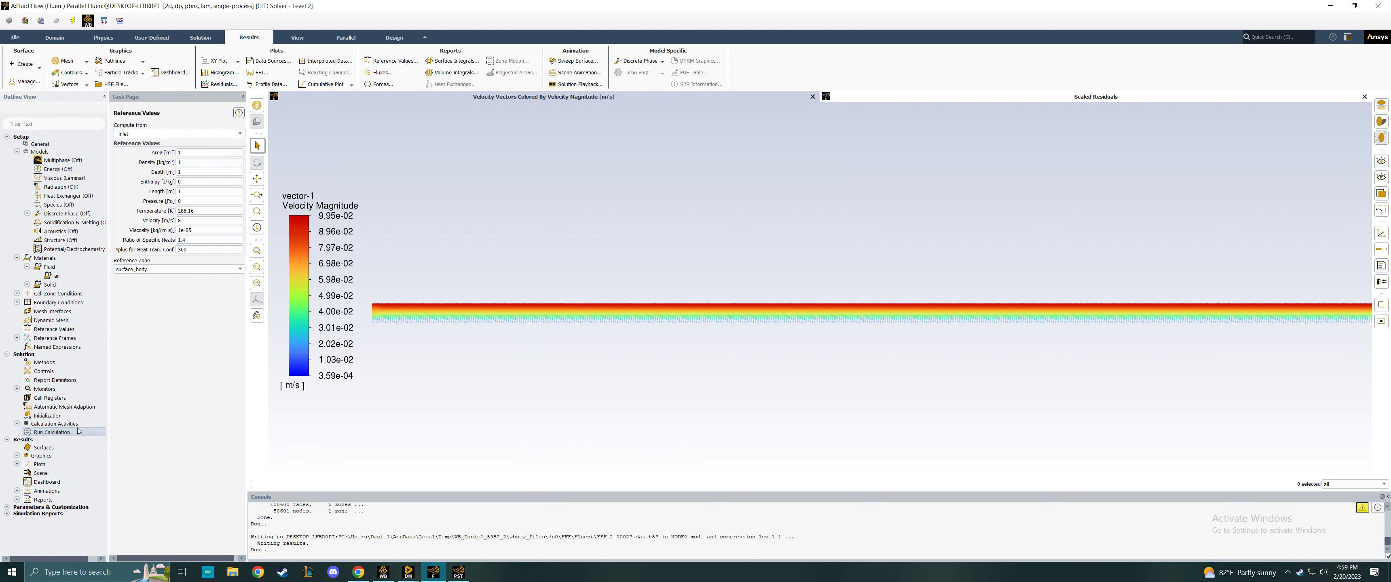
right_click(74, 435)
left_click(105, 460)
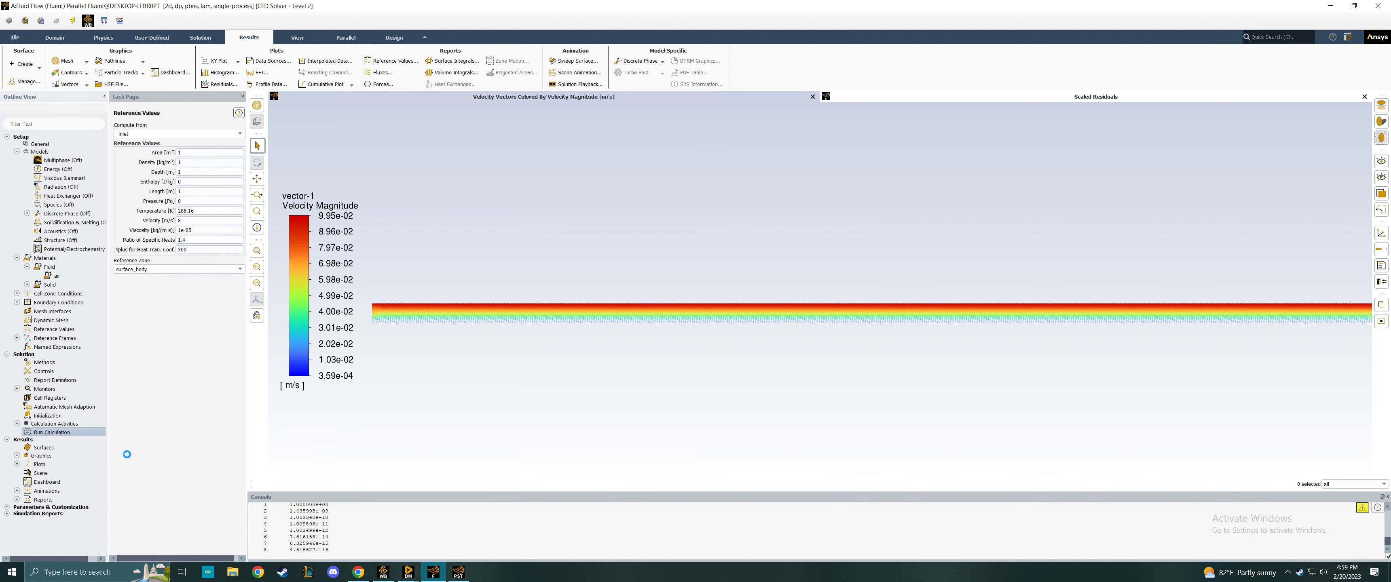
mouse_move(286, 349)
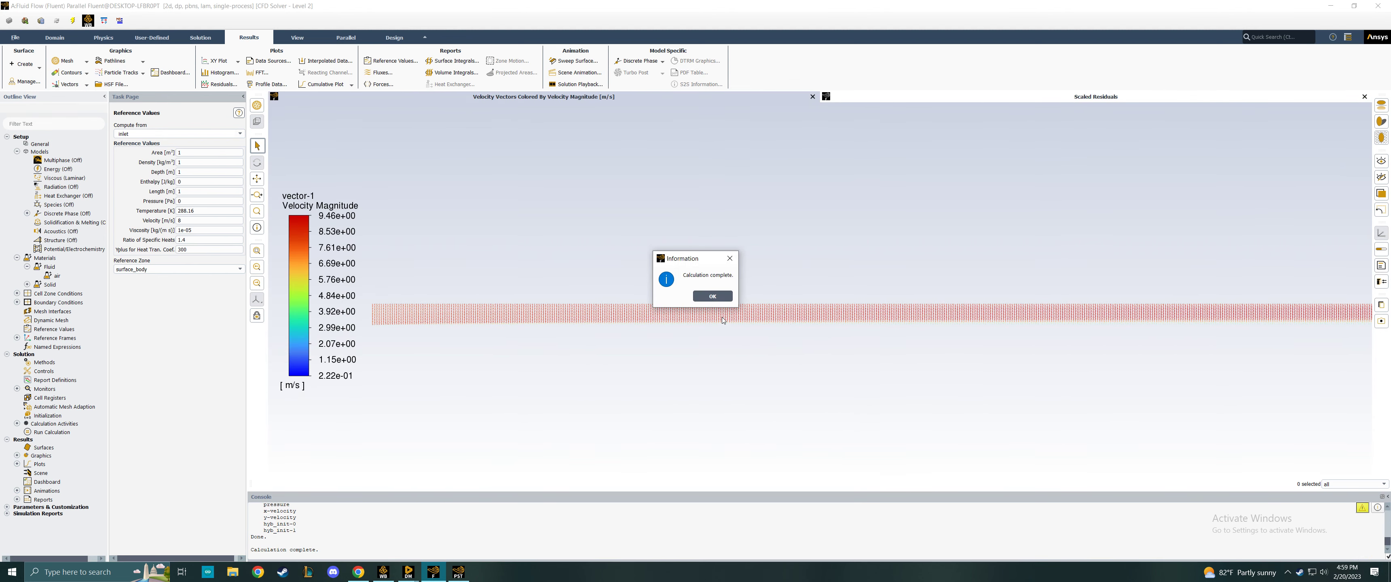
left_click(713, 296)
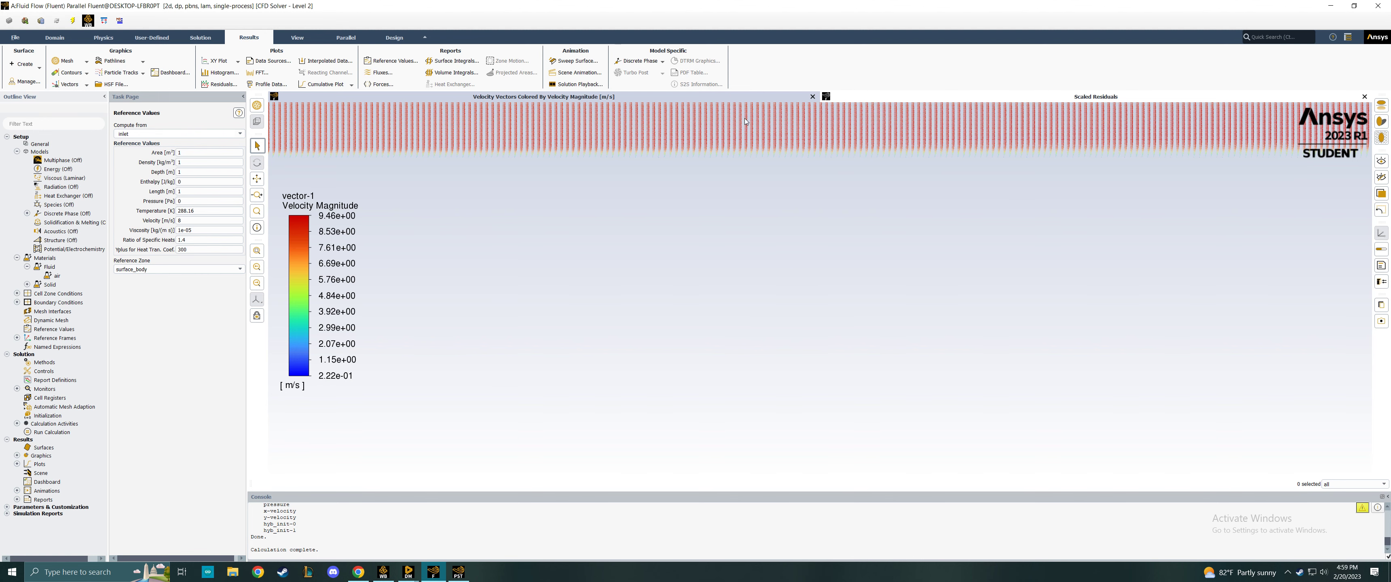
Step: Examine the velocity magnitude vectors along the whole channel and check the scaled residuals plot
scroll(765, 167, "down", 3)
scroll(922, 152, "down", 2)
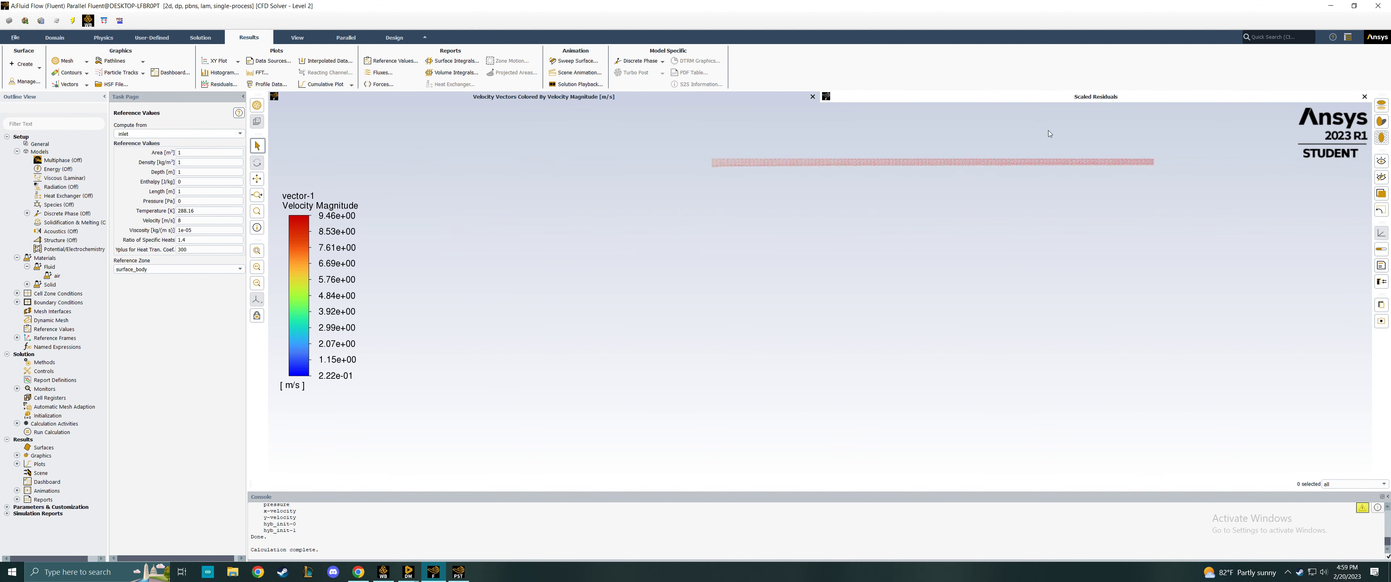
left_click(1058, 98)
left_click(713, 101)
scroll(981, 153, "down", 1)
scroll(979, 153, "up", 2)
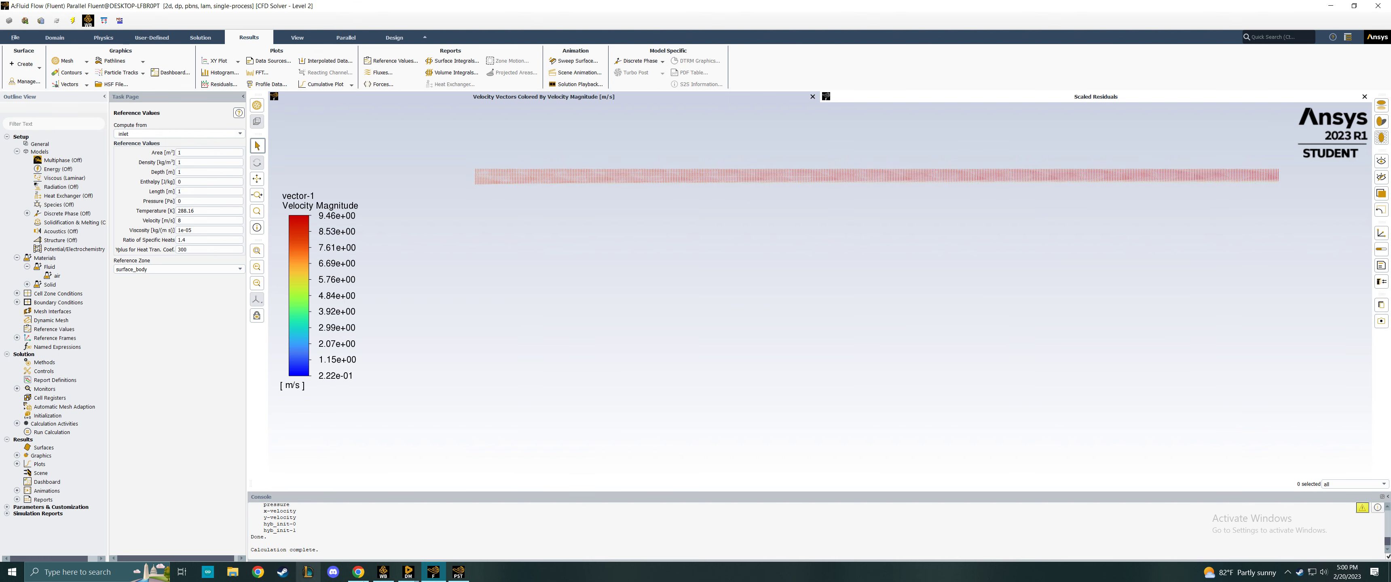
Step: Switch to CFD-Post and refresh the Velocity u contour with the new upstream results
left_click(458, 572)
left_click(694, 296)
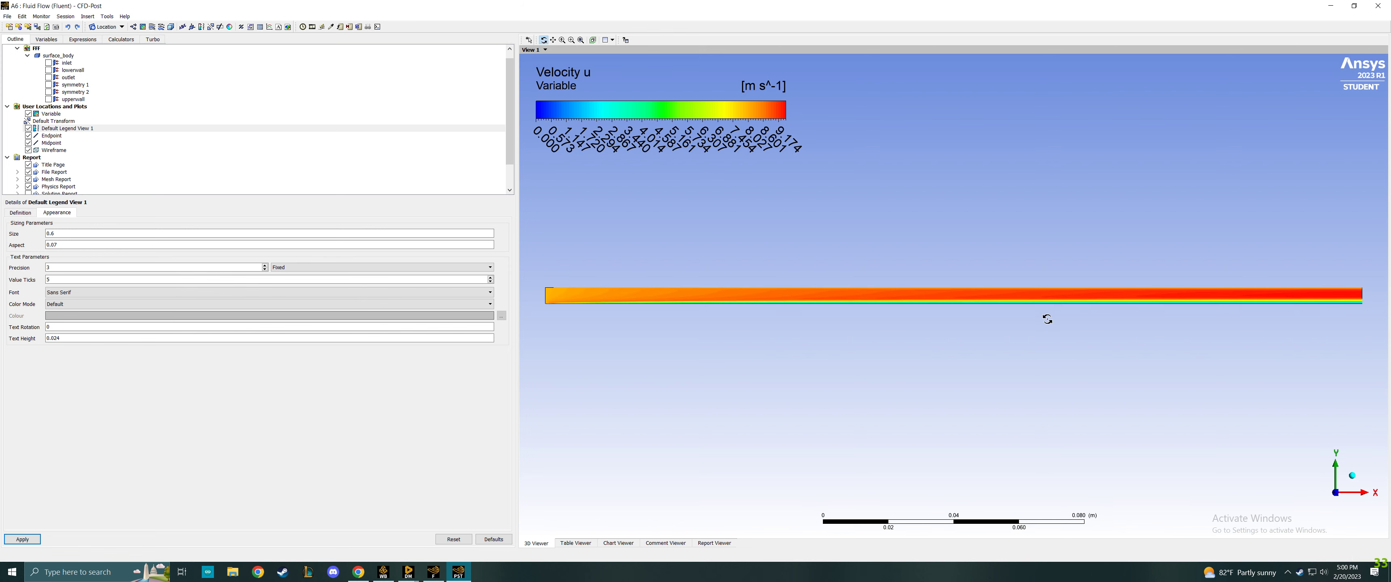
Step: Examine how the Velocity u contour develops from inlet to outlet and across the height between the walls
left_click_drag(1175, 321, 1074, 327)
left_click(1307, 500)
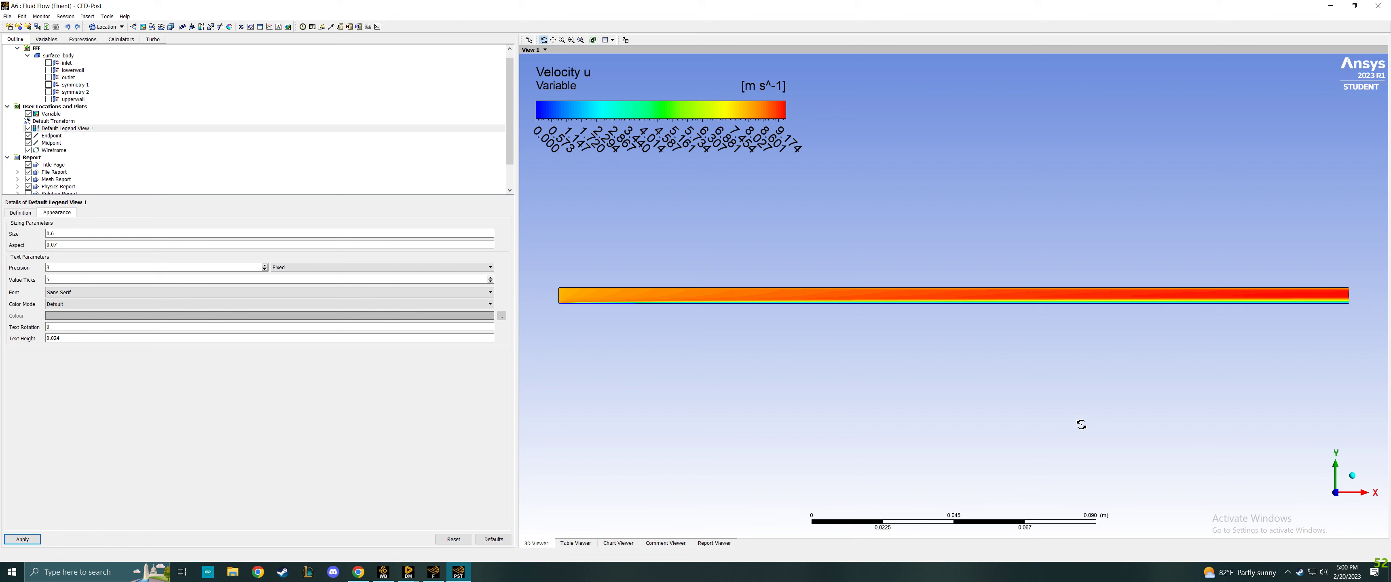
left_click_drag(564, 306, 665, 314)
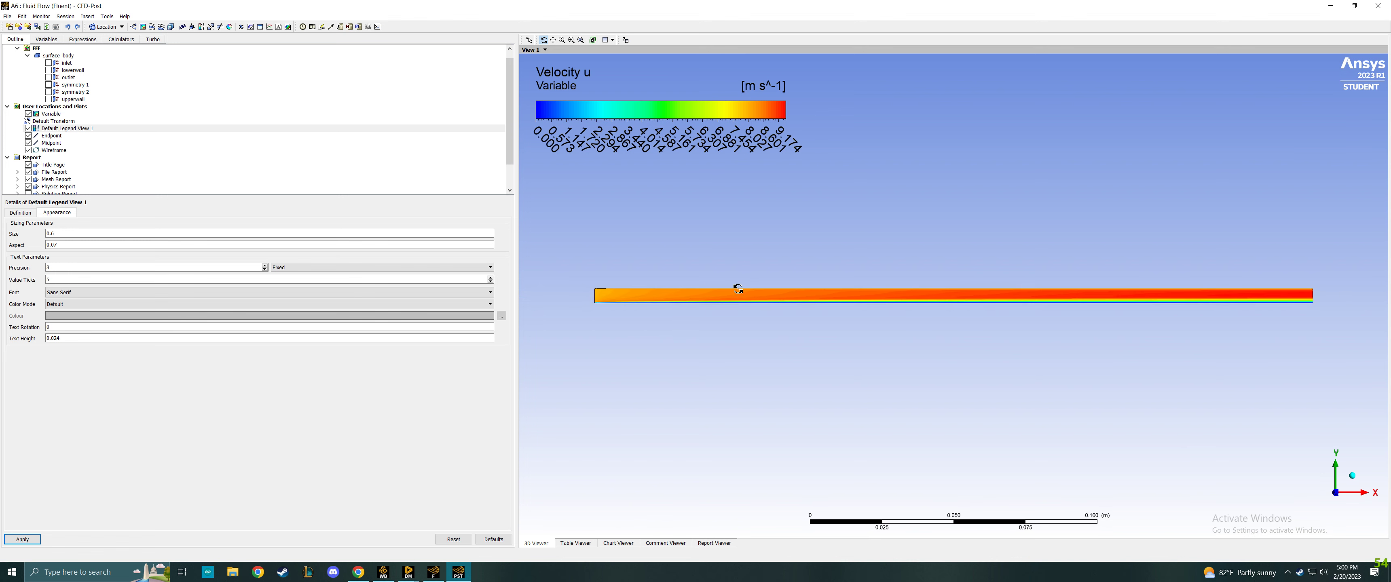
left_click_drag(1196, 333, 1125, 345)
scroll(1130, 320, "up", 5)
scroll(1147, 291, "up", 3)
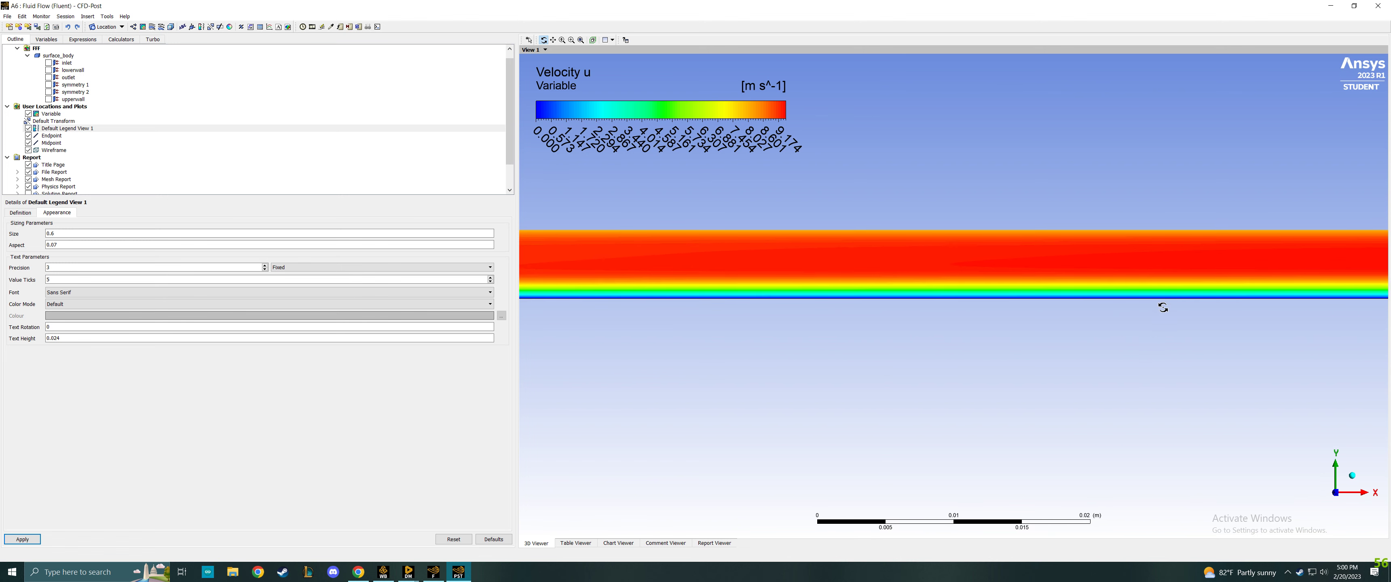
scroll(1233, 237, "up", 3)
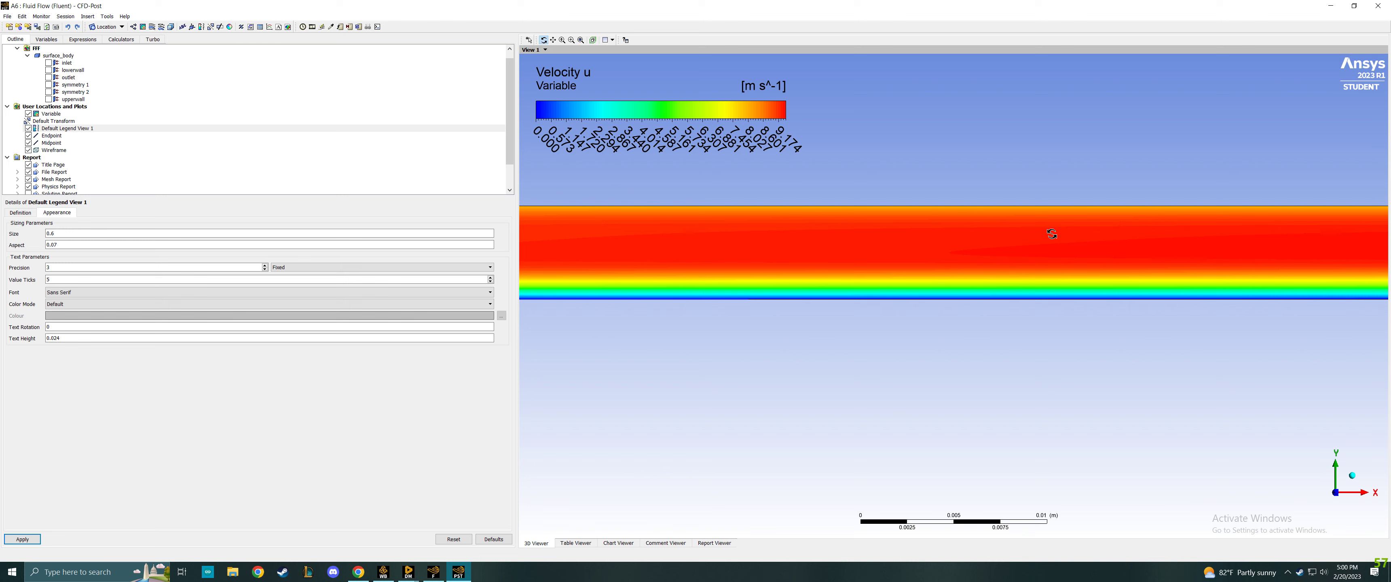
scroll(1108, 293, "down", 1)
scroll(1108, 293, "down", 5)
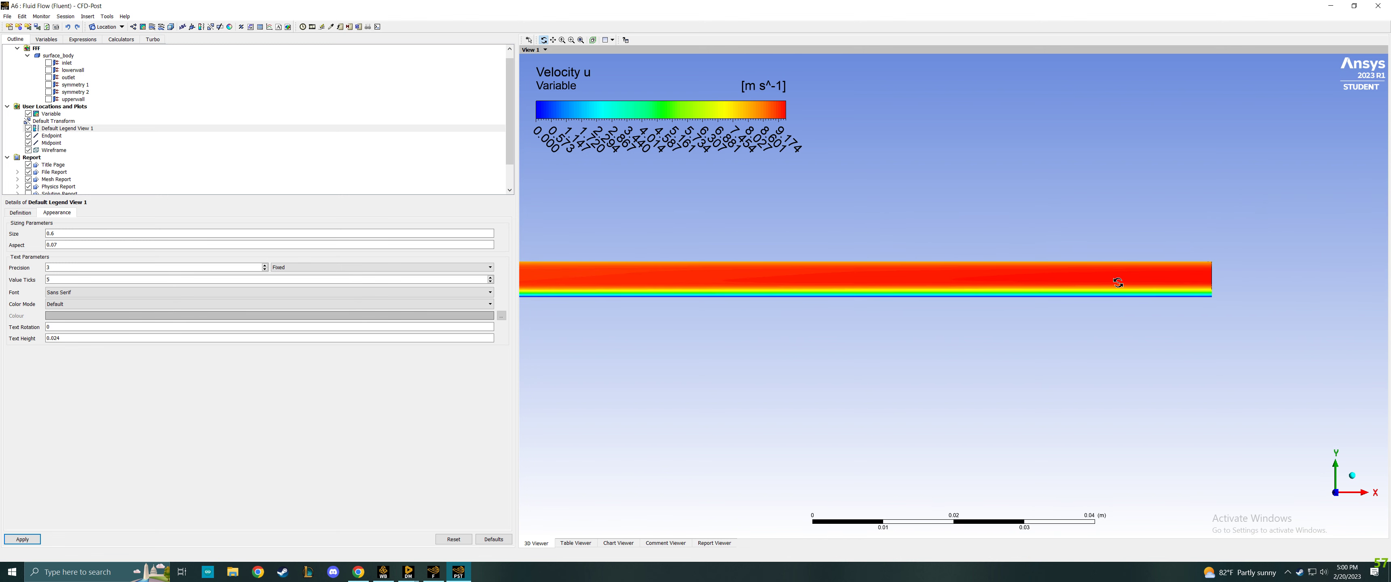
scroll(1110, 288, "down", 6)
middle_click_drag(748, 313, 931, 298, "ctrl")
scroll(955, 266, "up", 2)
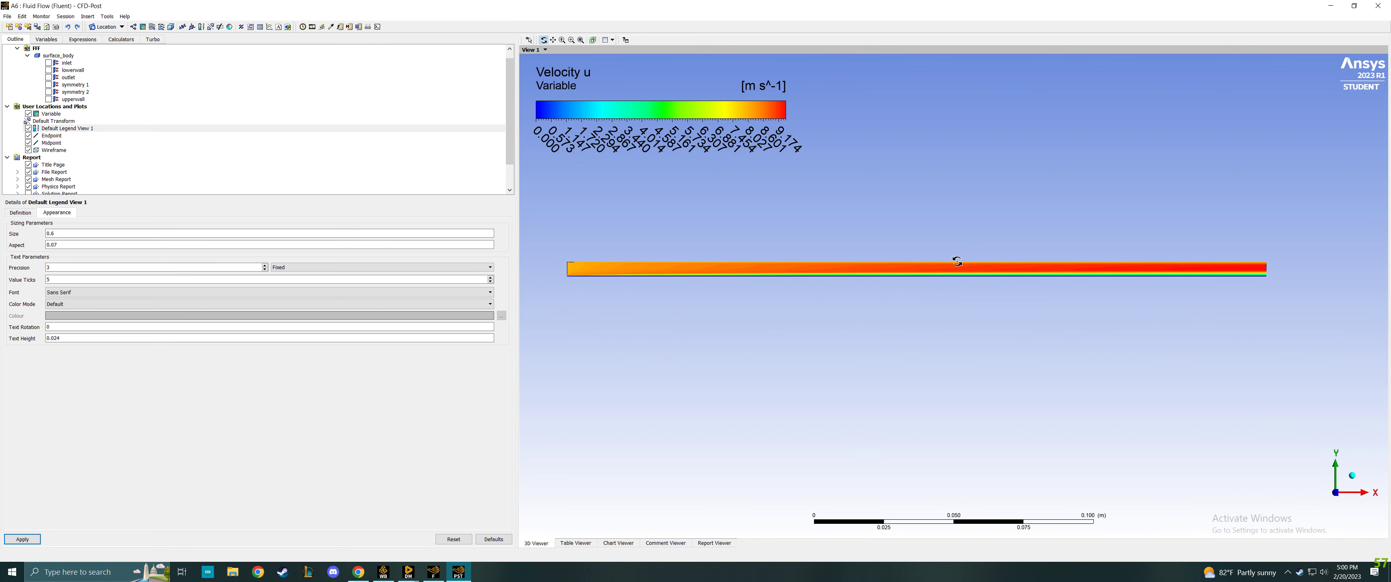